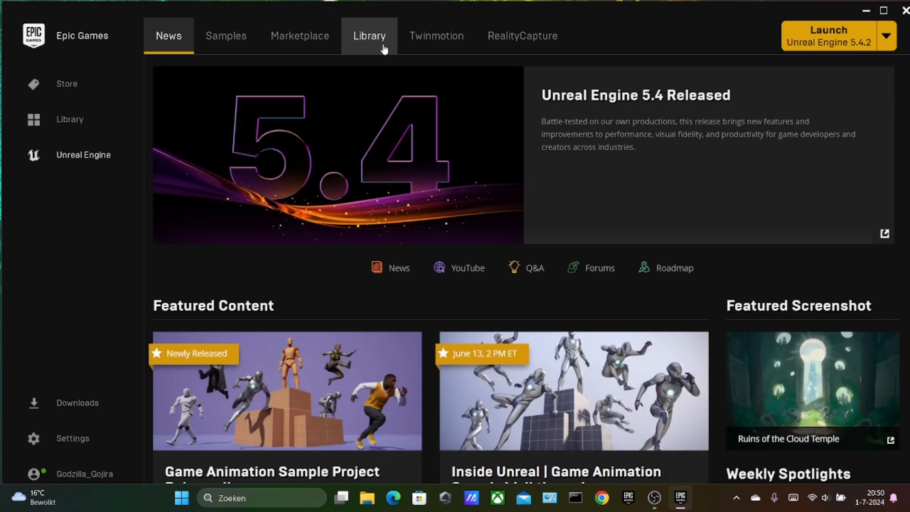
- Open the Prototype project for Unreal Engine 5.4 from the library of projects
left_click(383, 49)
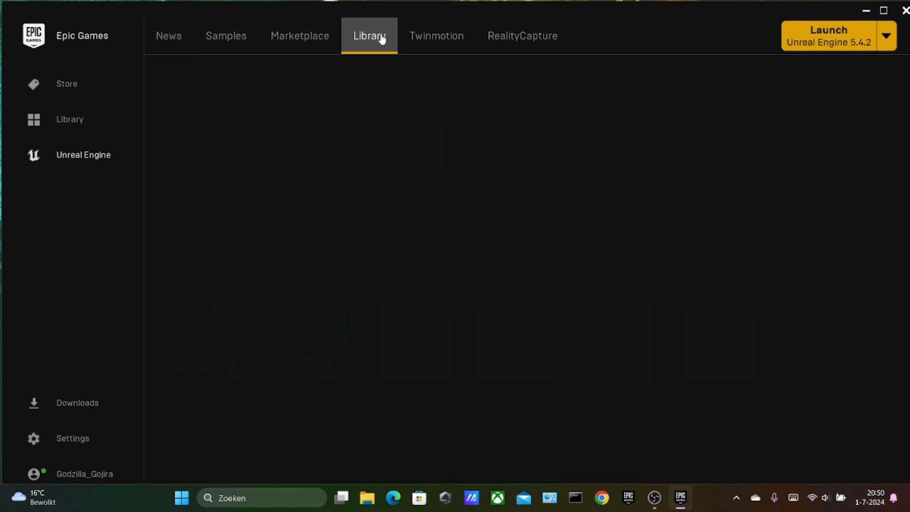
scroll(476, 174, "down", 1)
mouse_move(417, 324)
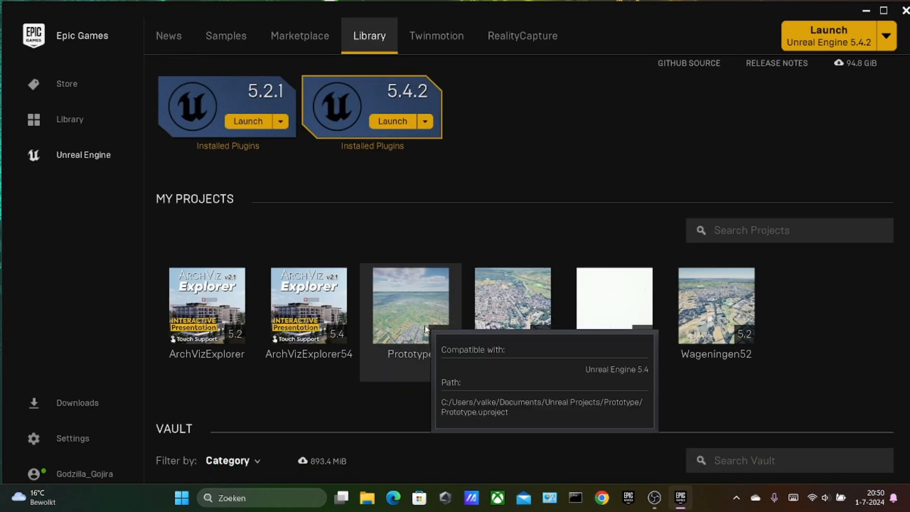
double_click(416, 323)
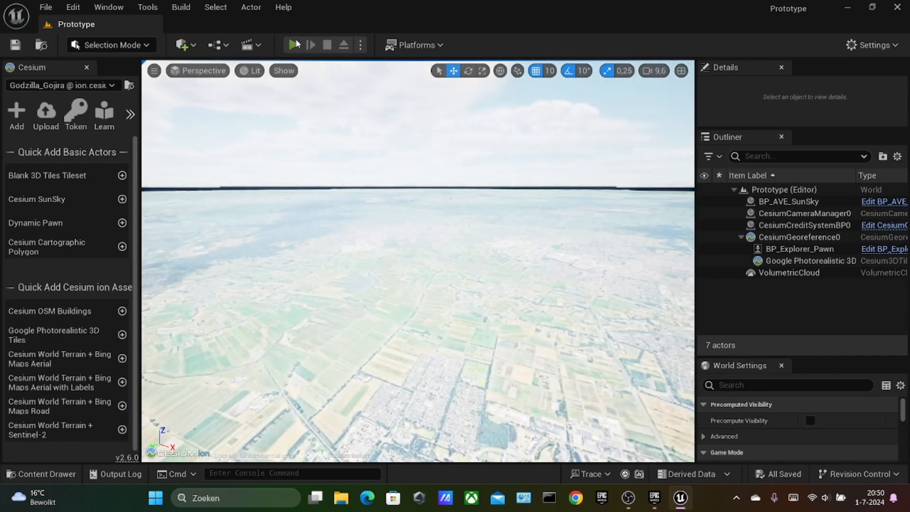
- Play the level, look down over the city tiles and end the play session
key("alt+p")
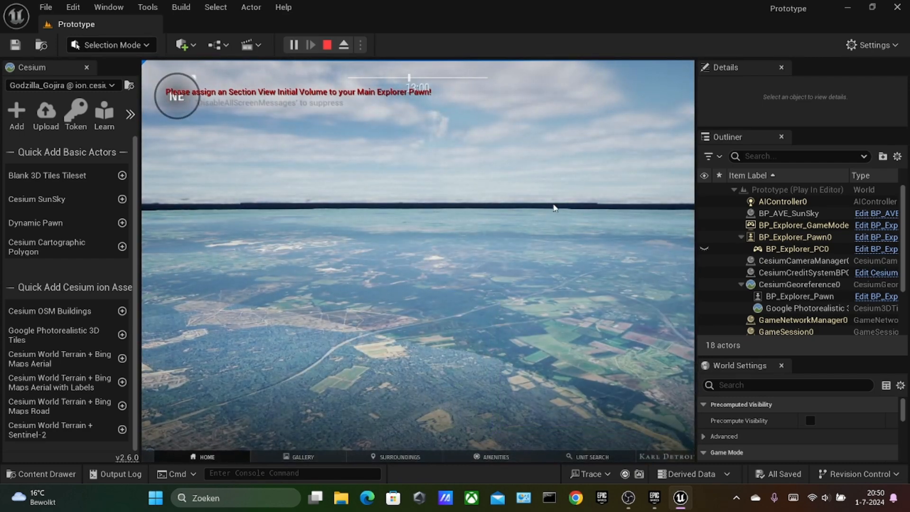
left_click_drag(414, 280, 329, 376)
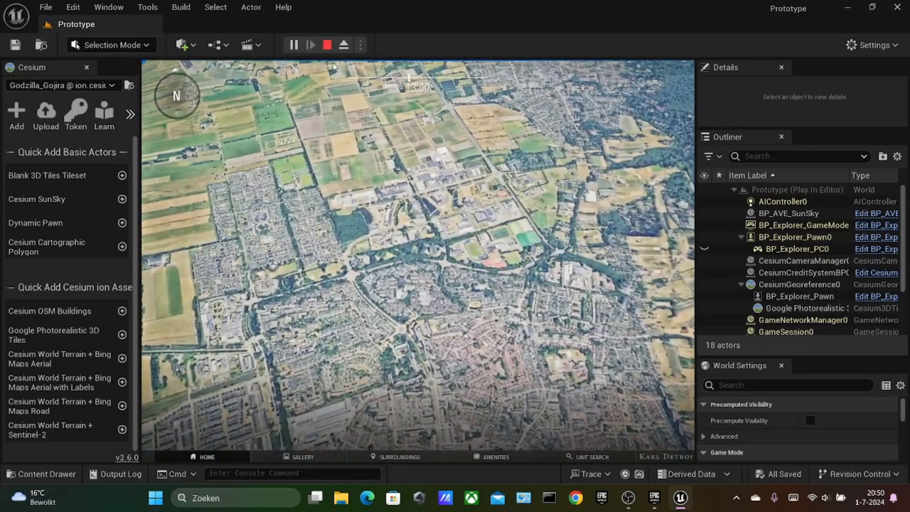
left_click(327, 45)
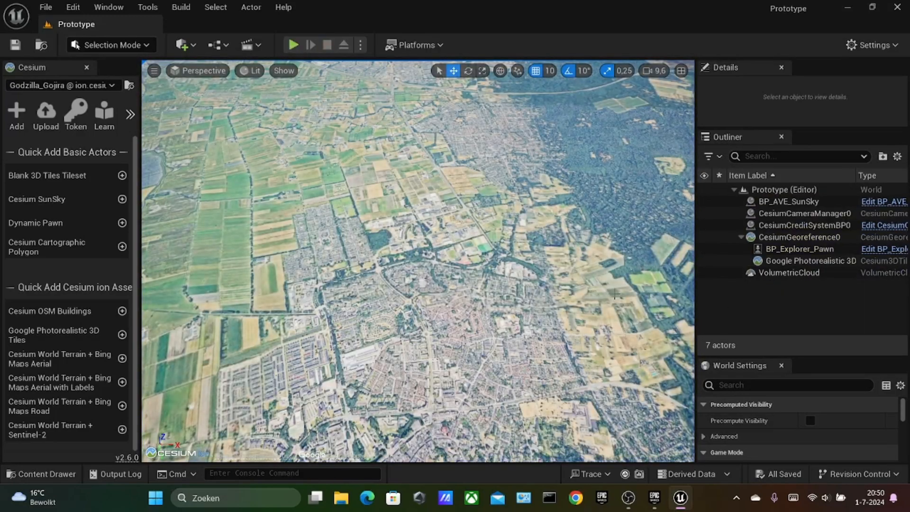
- Inspect the CesiumGeoreference0, Google Photorealistic 3D Tiles, BP_Explorer_Pawn and VolumetricCloud actors along with the world settings
left_click(780, 237)
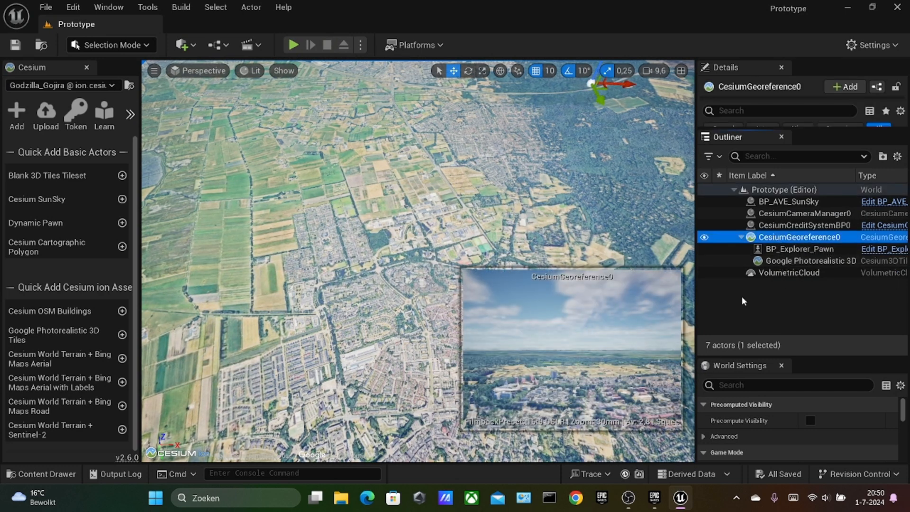
left_click(758, 260)
scroll(795, 405, "down", 3)
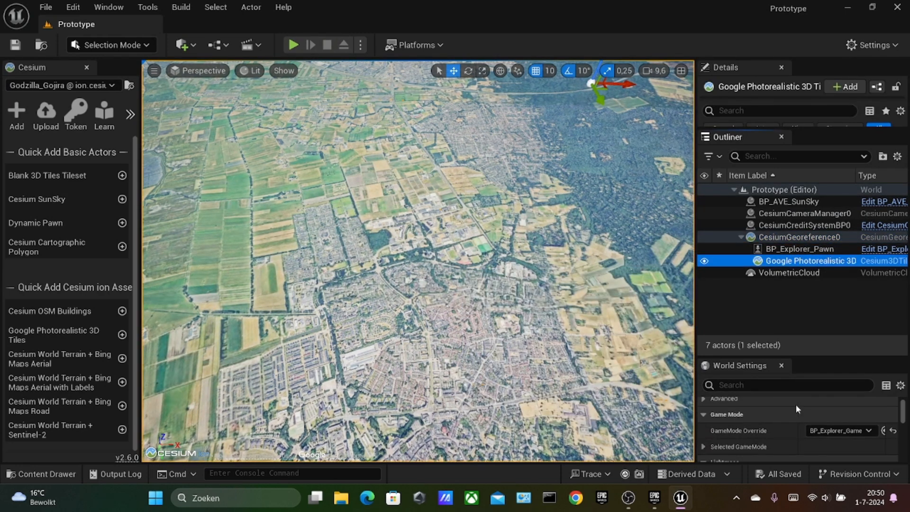
scroll(798, 398, "up", 3)
left_click(790, 251)
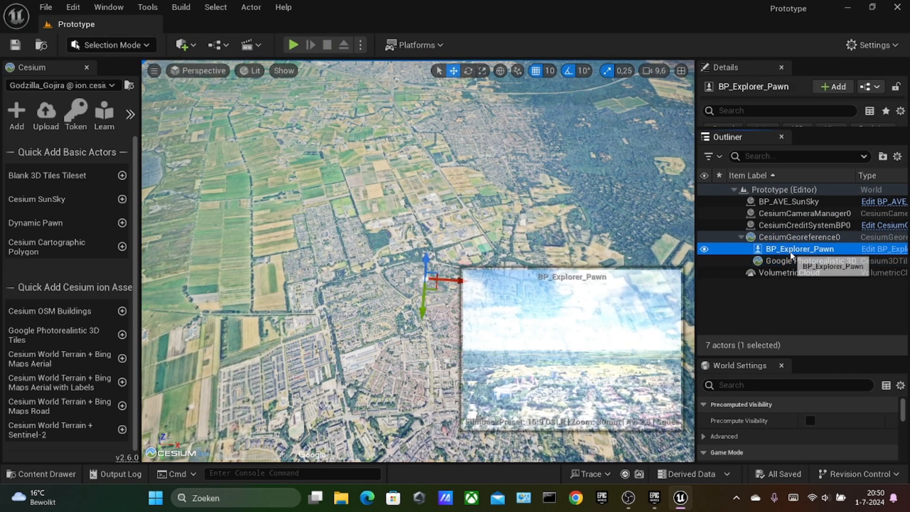
left_click(791, 238)
left_click(791, 261)
scroll(804, 406, "down", 2)
scroll(805, 405, "down", 2)
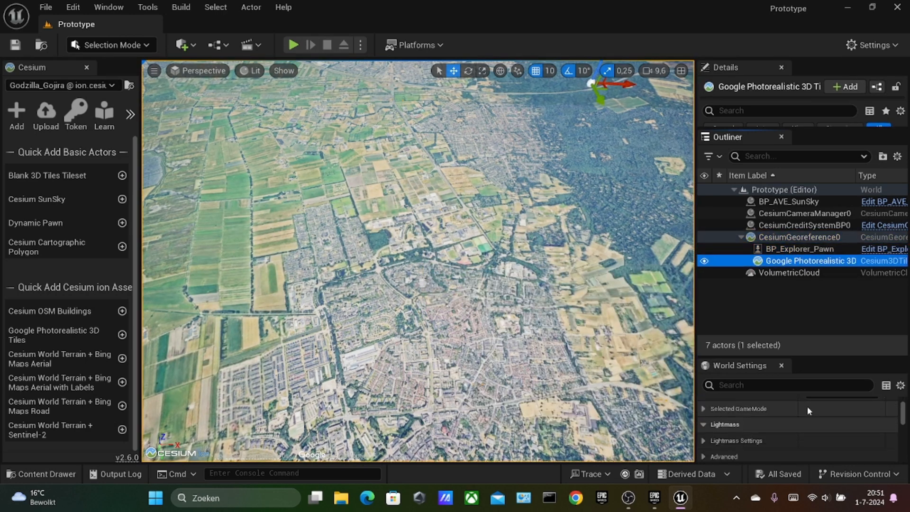
left_click(788, 272)
- Enlarge the details area for CesiumGeoreference0 and set its origin height to 200
left_click(792, 237)
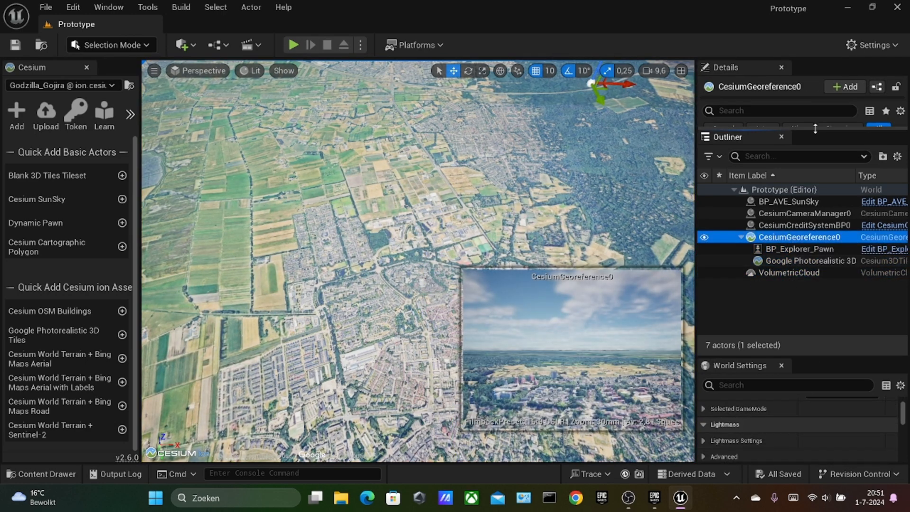
left_click_drag(815, 128, 812, 422)
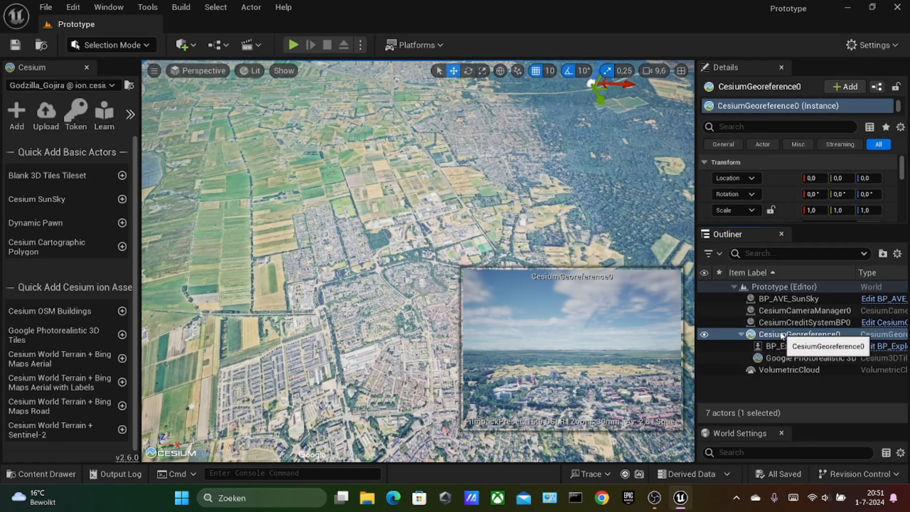
scroll(811, 198, "down", 5)
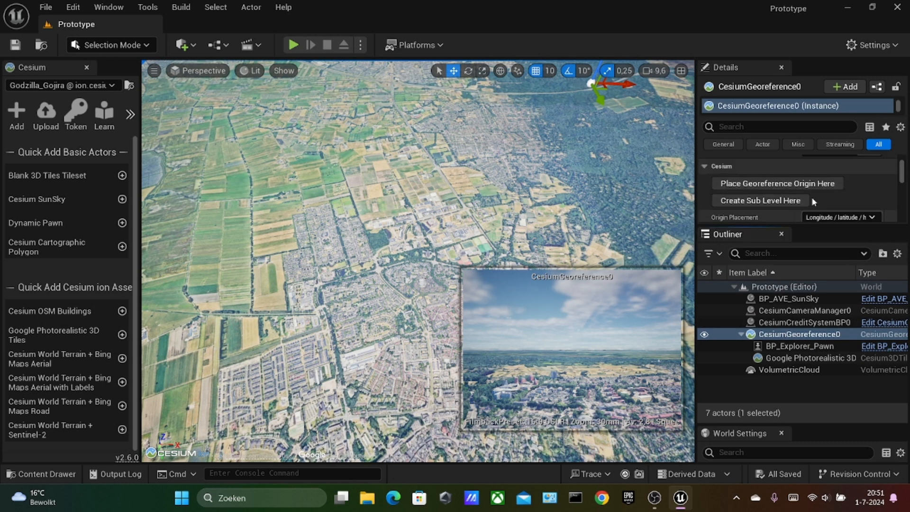
scroll(811, 197, "down", 4)
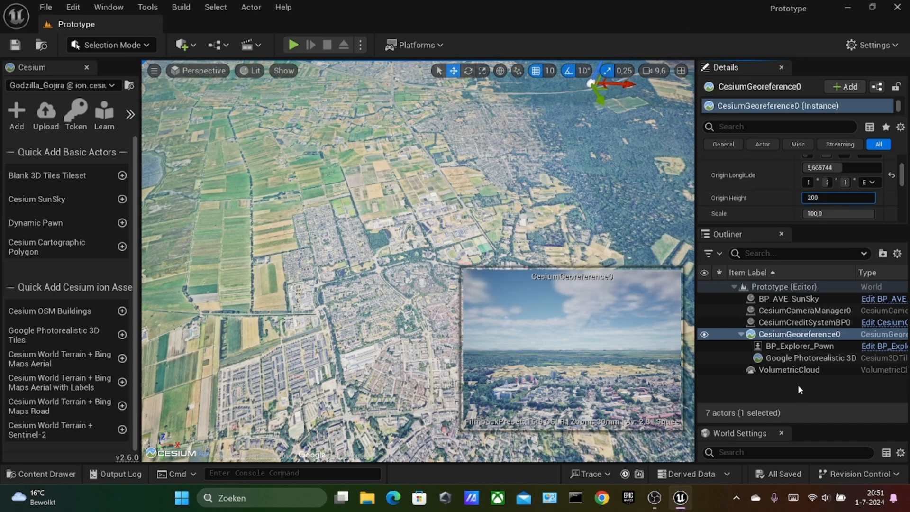
left_click(800, 325)
left_click(802, 334)
- Play the level and view the city with the time of day set to 7:40
right_click_drag(474, 227, 502, 177)
left_click(294, 45)
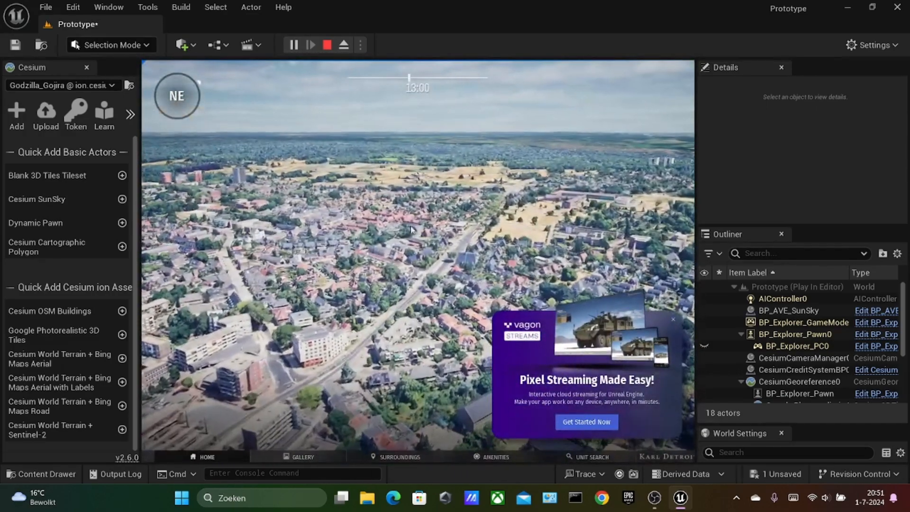
left_click_drag(275, 213, 359, 206)
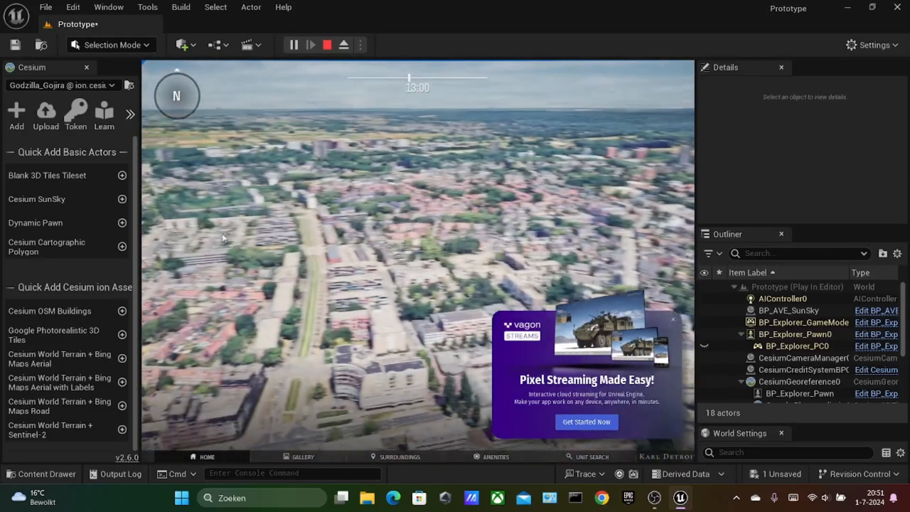
left_click_drag(409, 78, 363, 78)
left_click_drag(447, 315, 305, 263)
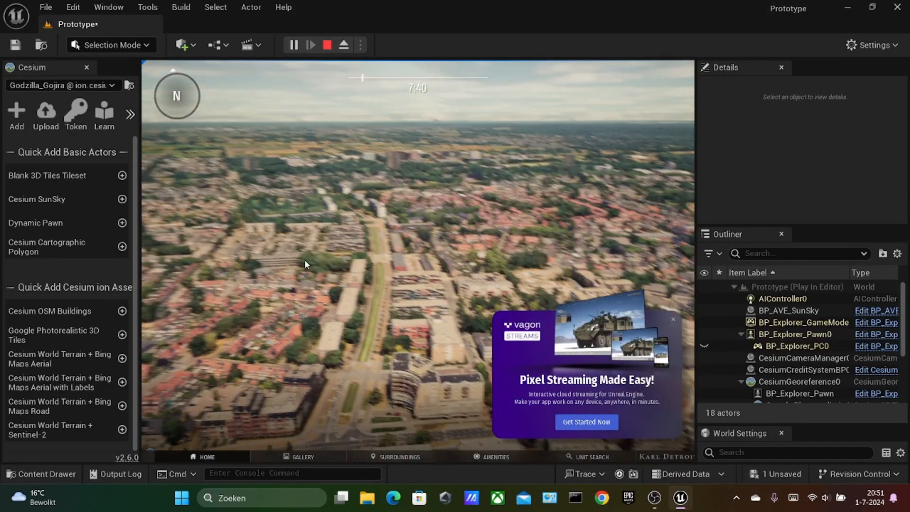
- View the city with the time of day at 18:41 and dismiss the Vagon advert before ending the play session
left_click_drag(363, 78, 458, 92)
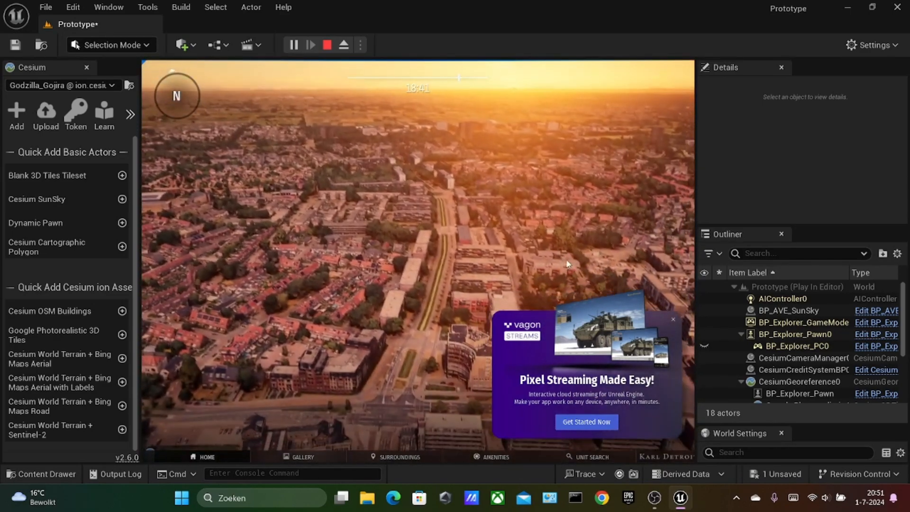
left_click_drag(566, 259, 662, 309)
left_click(673, 320)
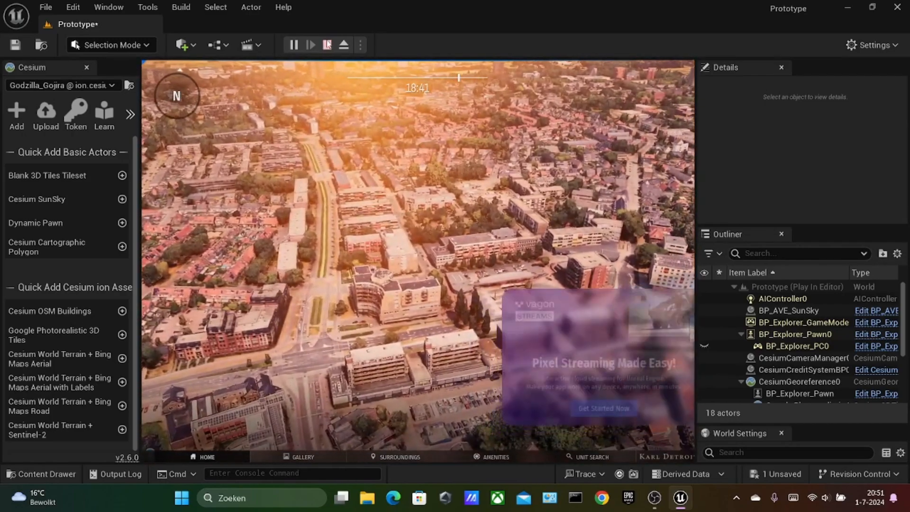
left_click(326, 44)
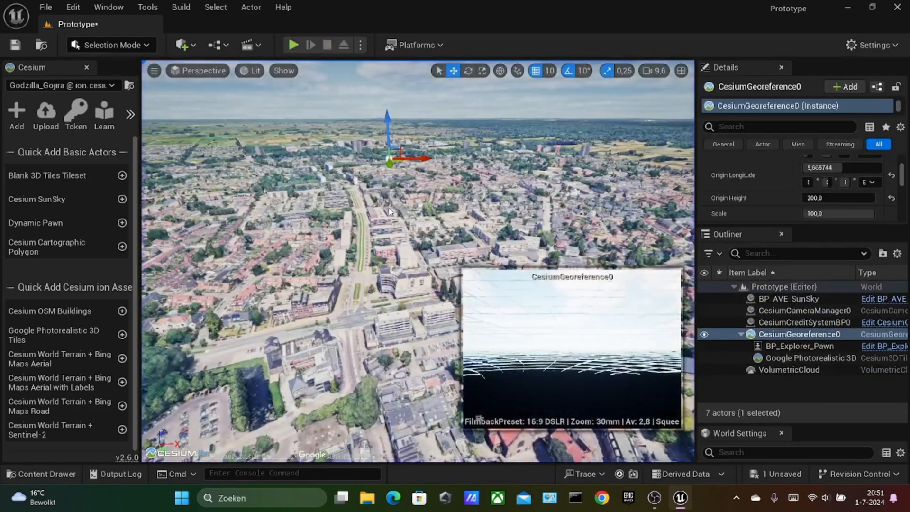
key("s")
right_click_drag(388, 212, 372, 222)
key("s")
key("w")
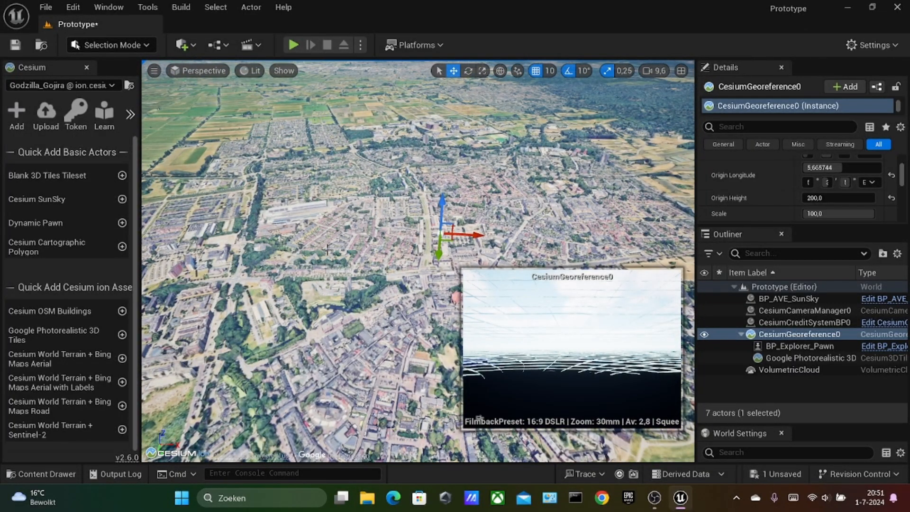
- Open the BP_MasterMenu_Widget blueprint from the Widgets folder inside ArchVizExplorer's Blueprints
left_click(47, 474)
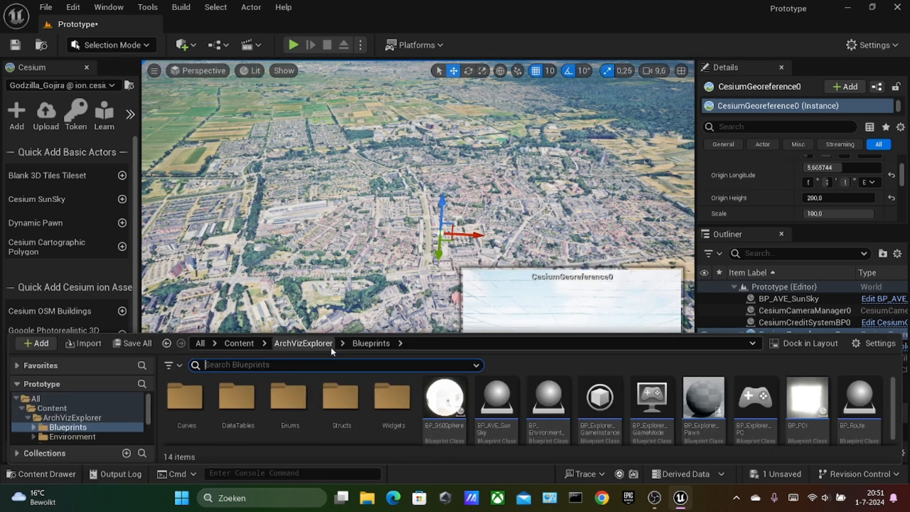
left_click(308, 343)
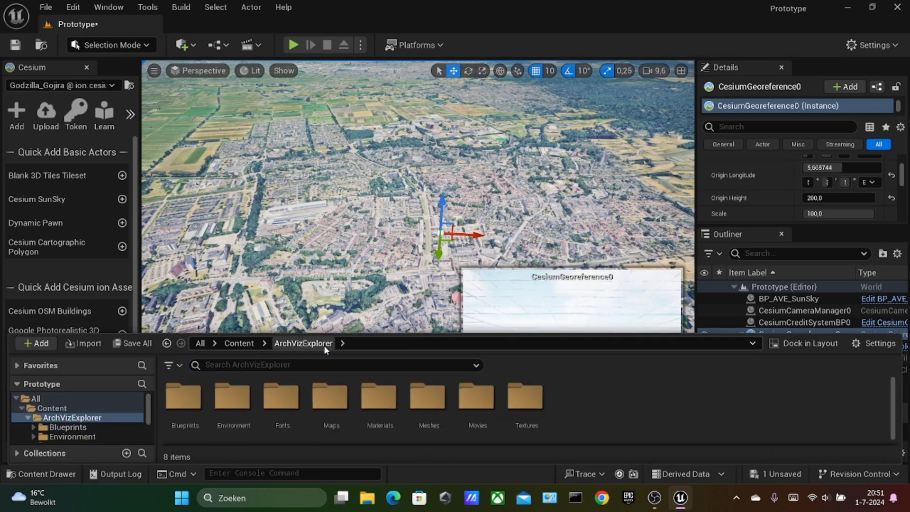
double_click(180, 403)
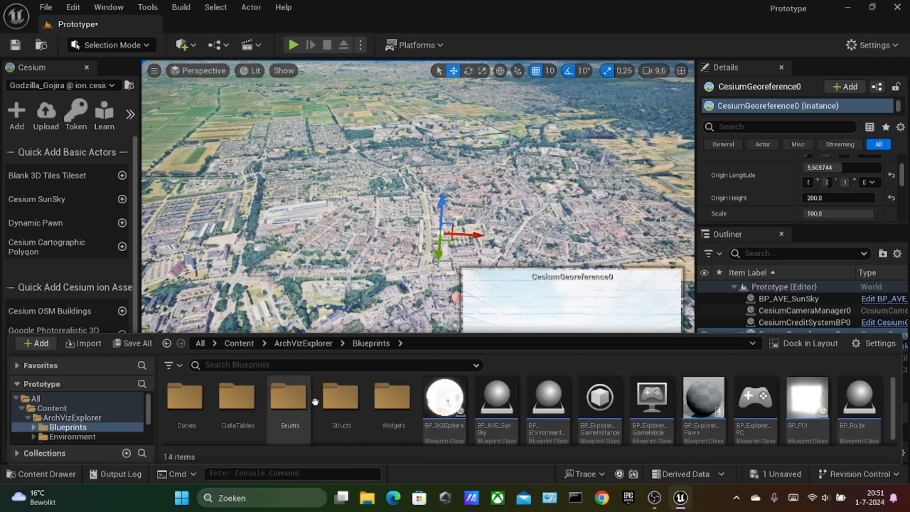
double_click(388, 402)
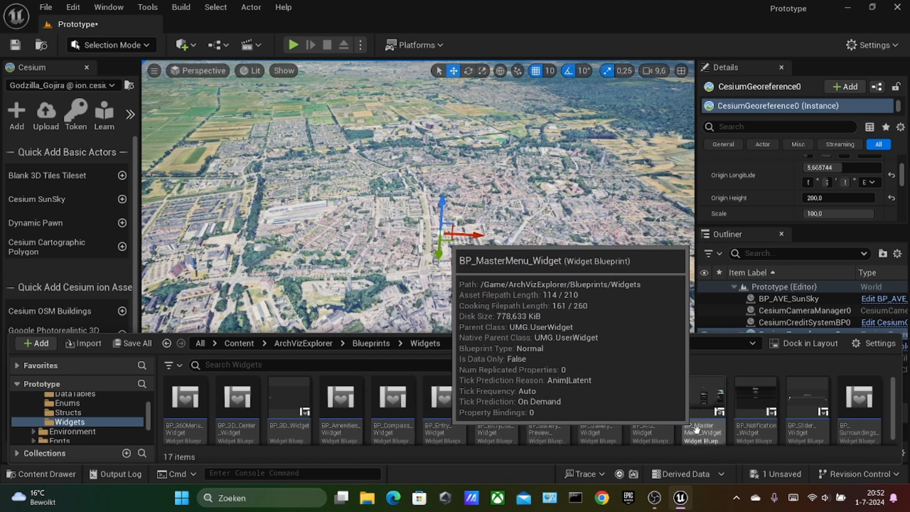
left_click(699, 410)
double_click(698, 411)
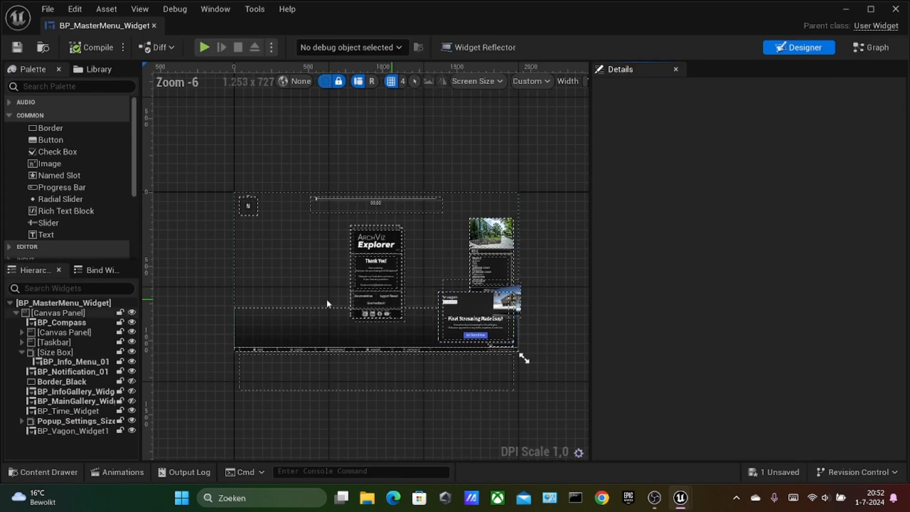
- Examine the Home, Gallery, Surroundings, Amenities and Unit Search buttons in the master menu's taskbar
scroll(220, 359, "up", 4)
scroll(284, 345, "down", 2)
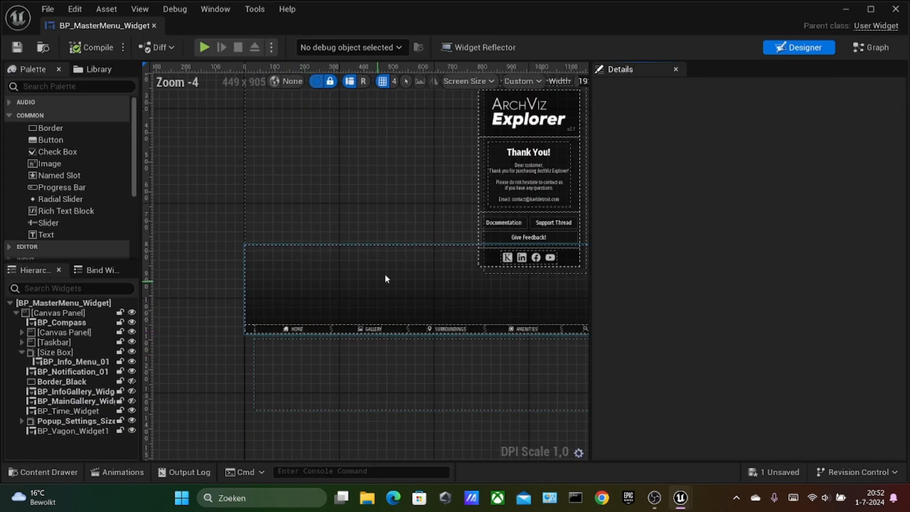
right_click_drag(385, 278, 341, 274)
left_click(226, 322)
left_click(314, 323)
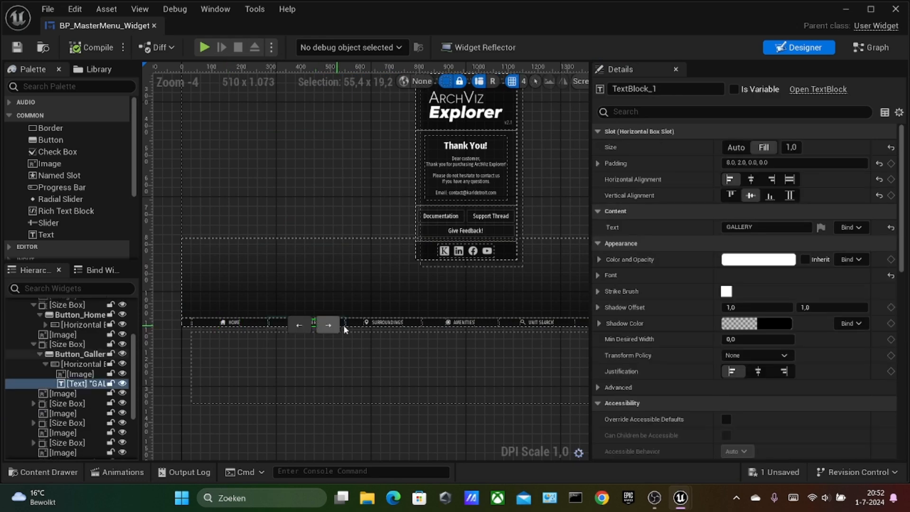
left_click(412, 324)
left_click(472, 322)
right_click_drag(565, 327, 446, 330)
left_click(447, 328)
right_click_drag(433, 366, 508, 367)
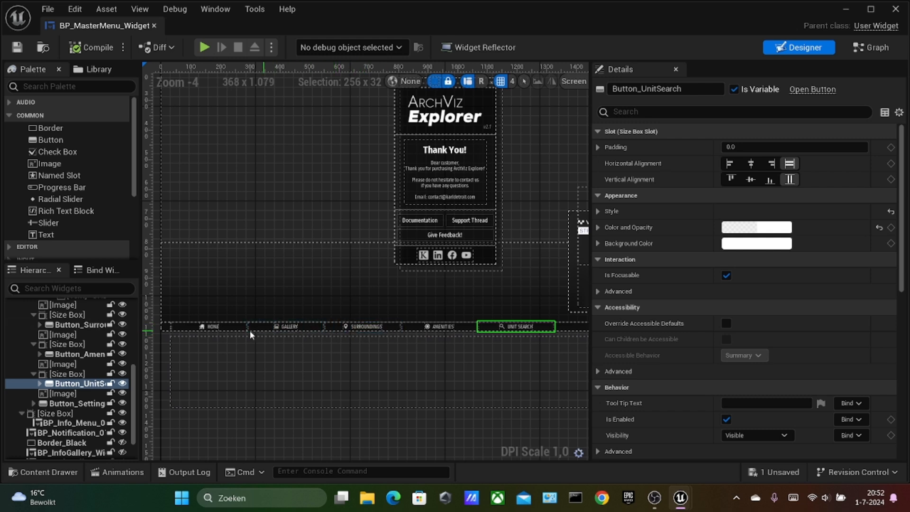
left_click(231, 326)
left_click(330, 329)
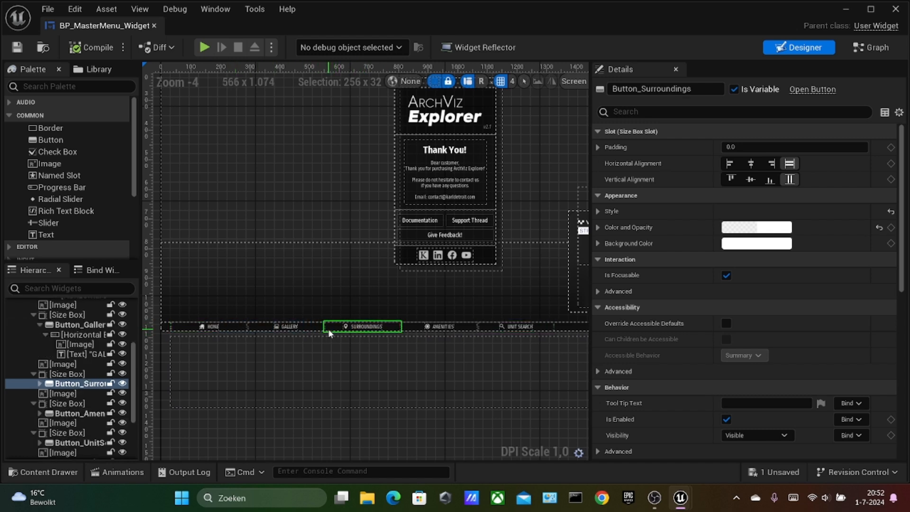
- Delete the Gallery, Amenities and Unit Search buttons from the master menu's taskbar
left_click(307, 327)
key("Delete")
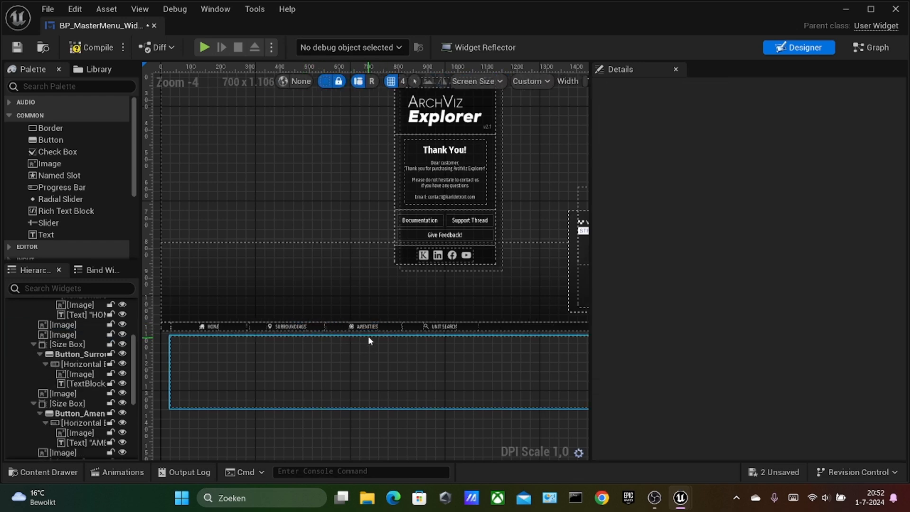
left_click(349, 327)
key("Delete")
left_click(350, 329)
key("Delete")
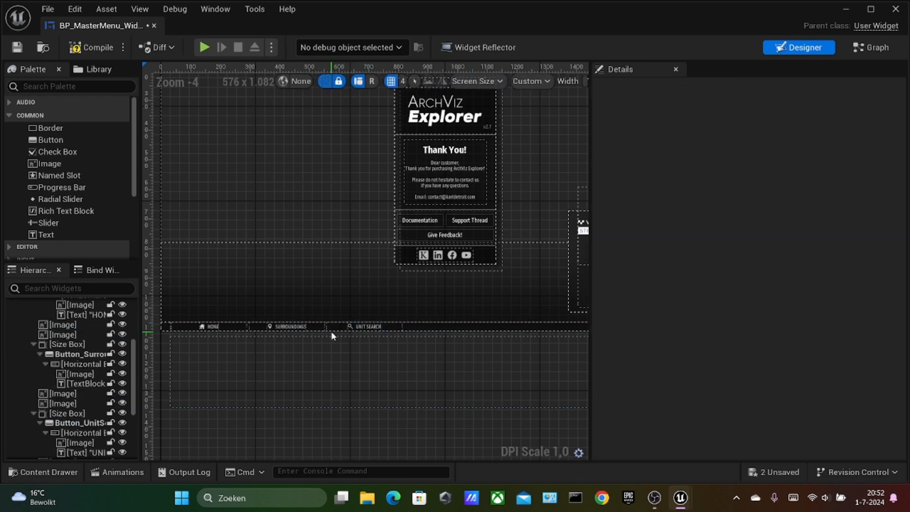
left_click(332, 327)
key("Delete")
left_click(340, 327)
key("Delete")
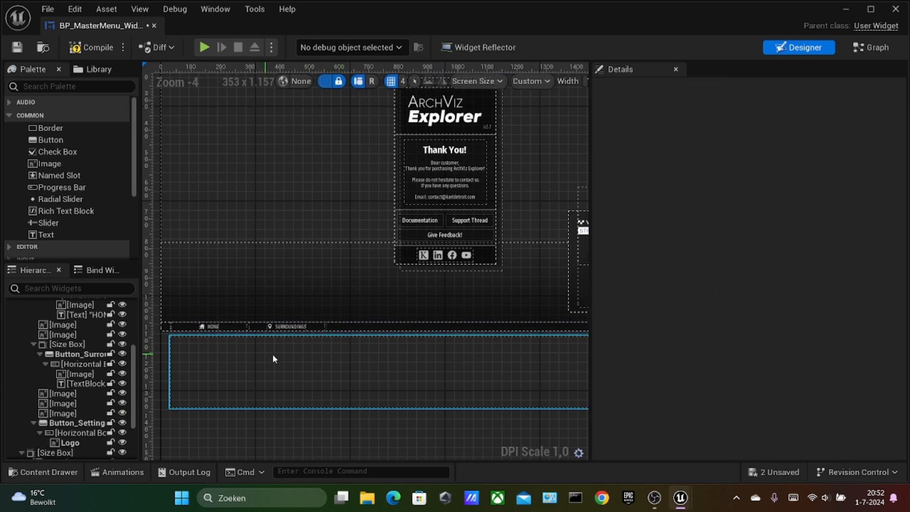
- Paste a copy of the Surroundings button into the existing Surroundings button, accepting that its content is replaced
right_click_drag(254, 330, 316, 331)
left_click(317, 328)
key("ctrl+v")
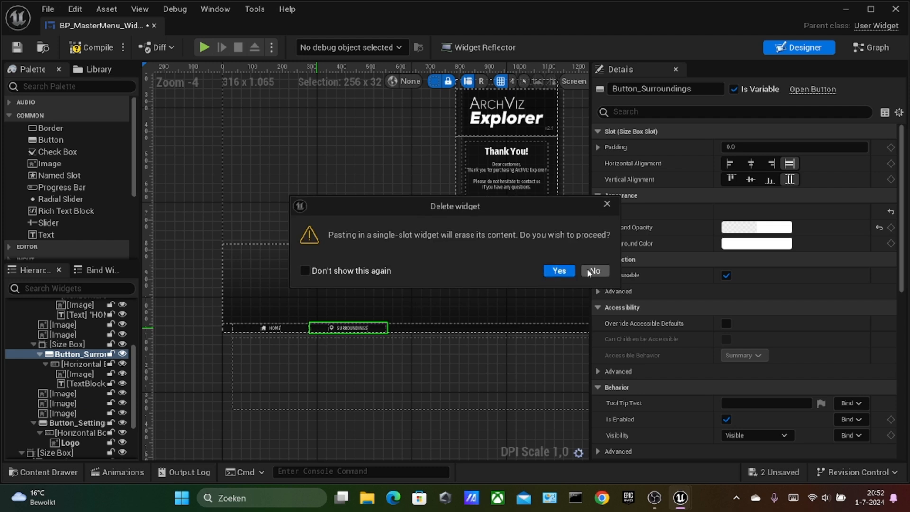
left_click(564, 270)
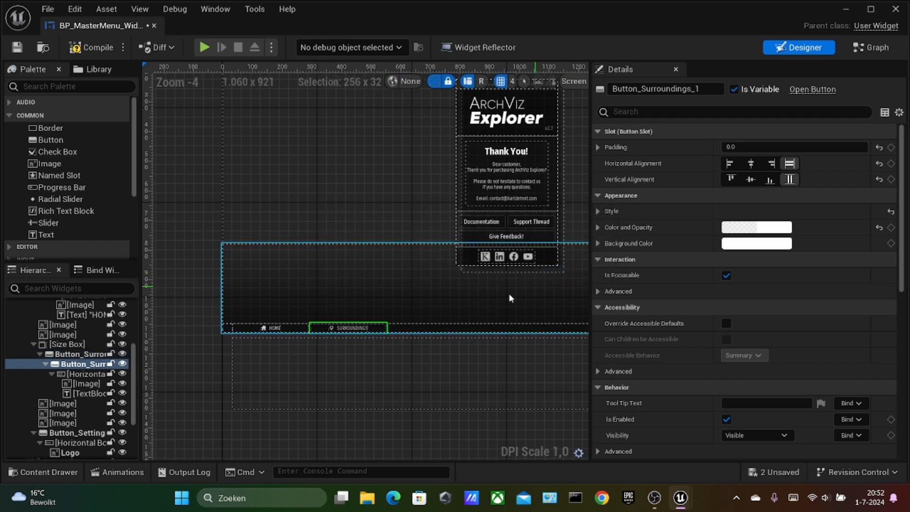
- Undo the paste of the Surroundings button copy so the original button keeps its own icon and text
key("Delete")
left_click(80, 356)
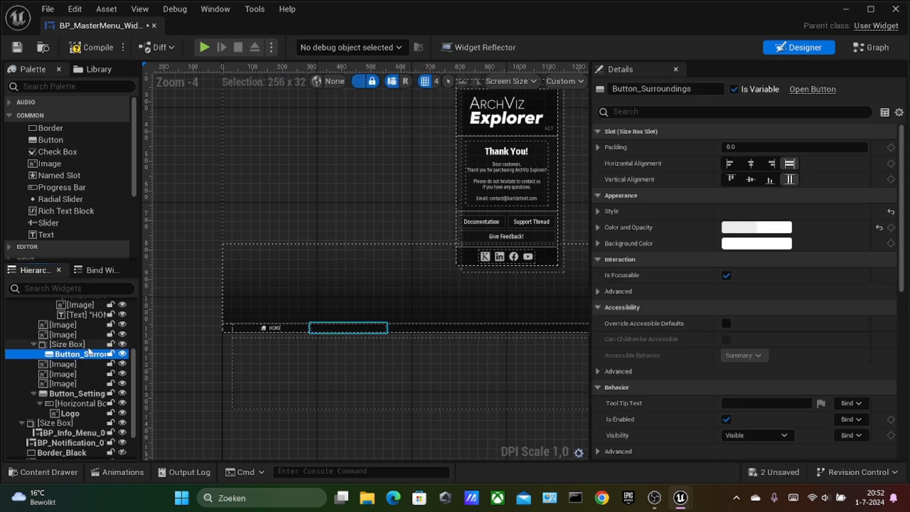
key("ctrl+z")
key("ctrl+z")
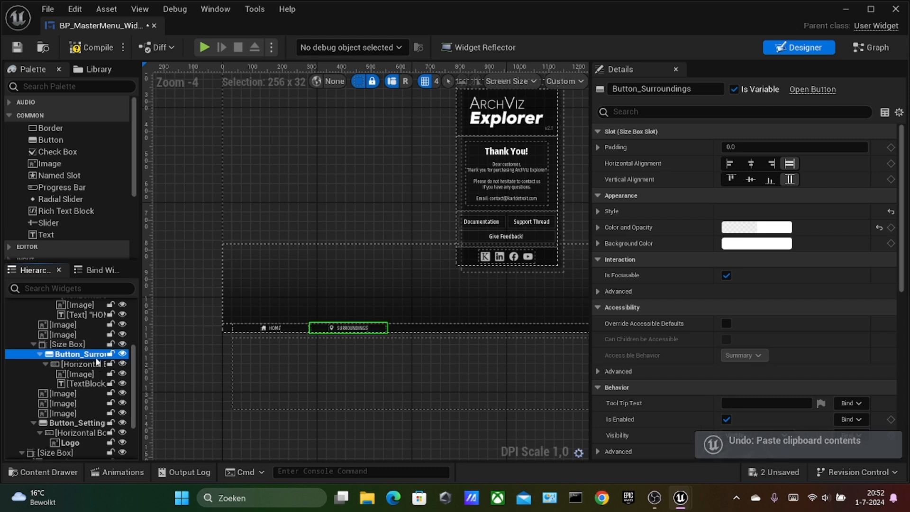
- Duplicate the Surroundings button's Size Box twice in the taskbar and reorder the divider images so one separates each pair of buttons
left_click(75, 345)
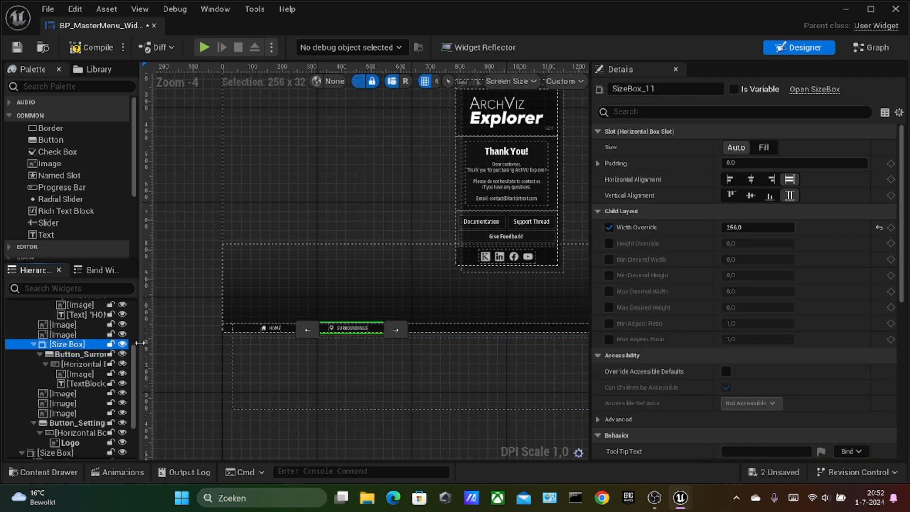
key("ctrl+d")
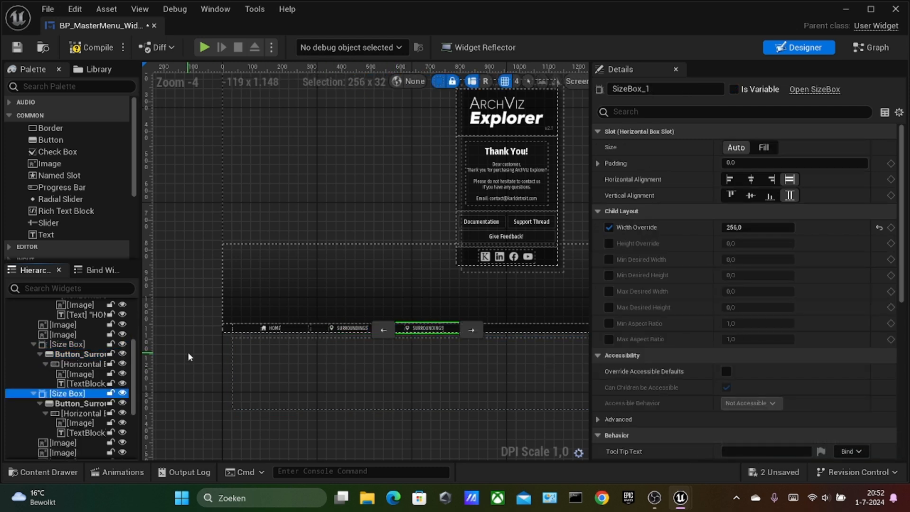
left_click(34, 344)
left_click(34, 354)
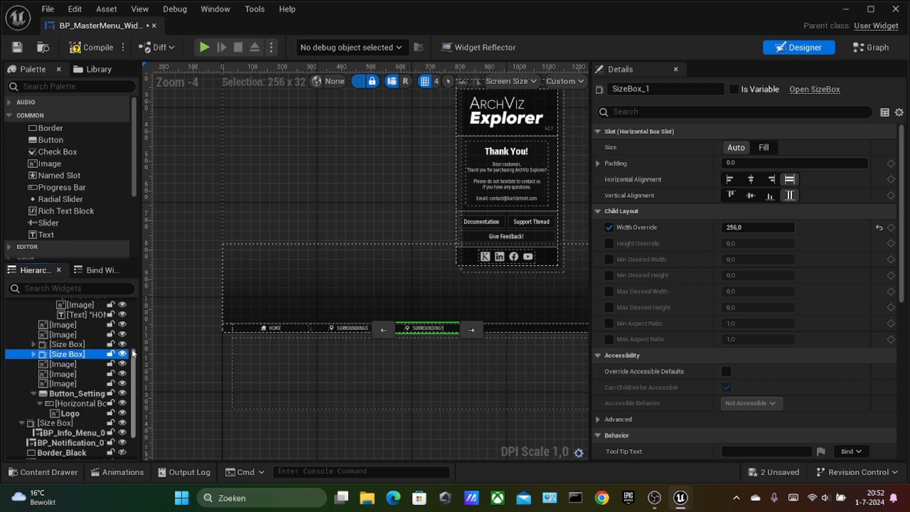
key("ctrl+d")
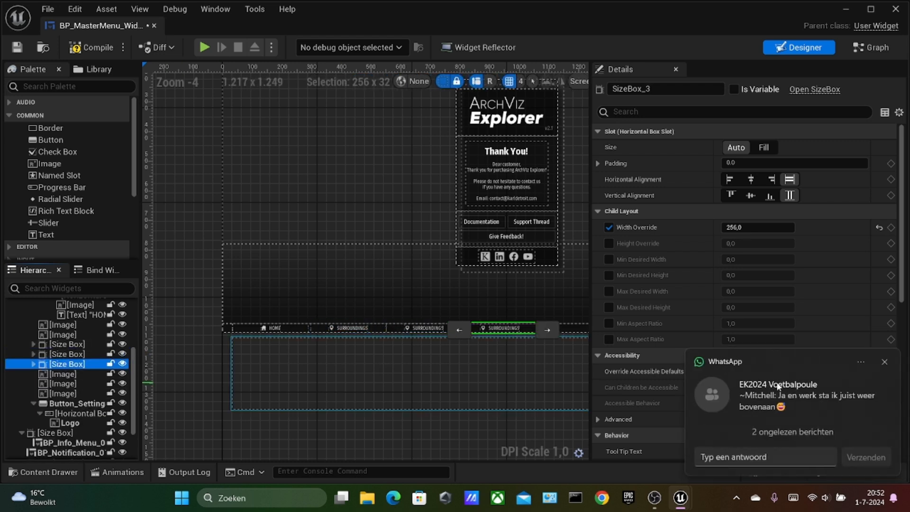
left_click(884, 363)
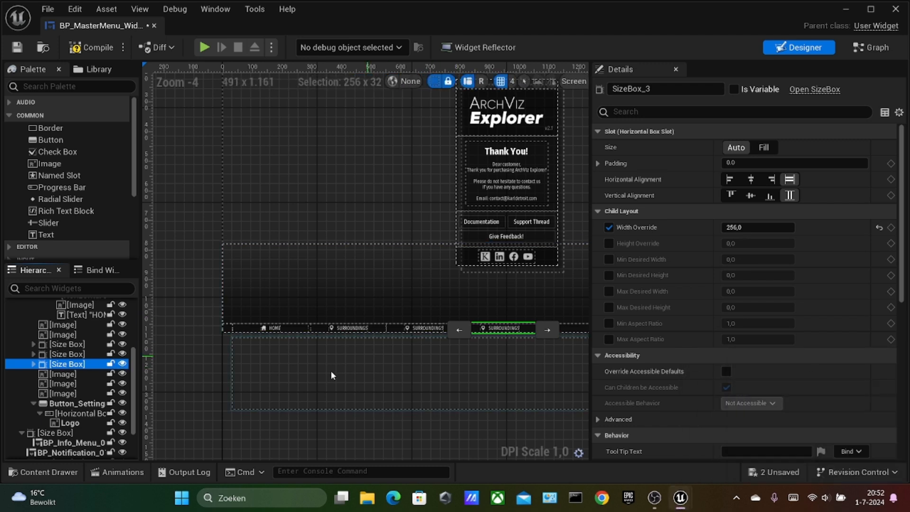
left_click_drag(93, 374, 72, 357)
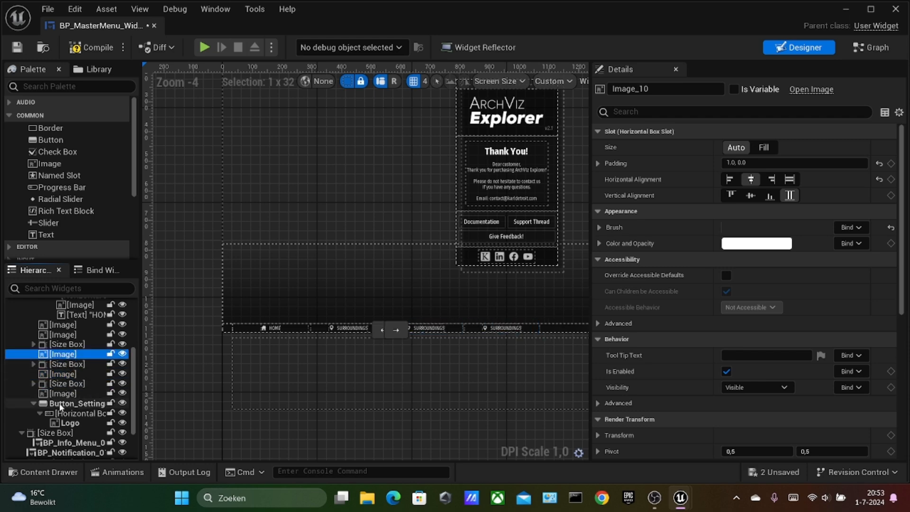
- Delete the location pin icons from all three Surroundings buttons in the taskbar
right_click_drag(388, 422, 422, 419)
left_click(297, 315)
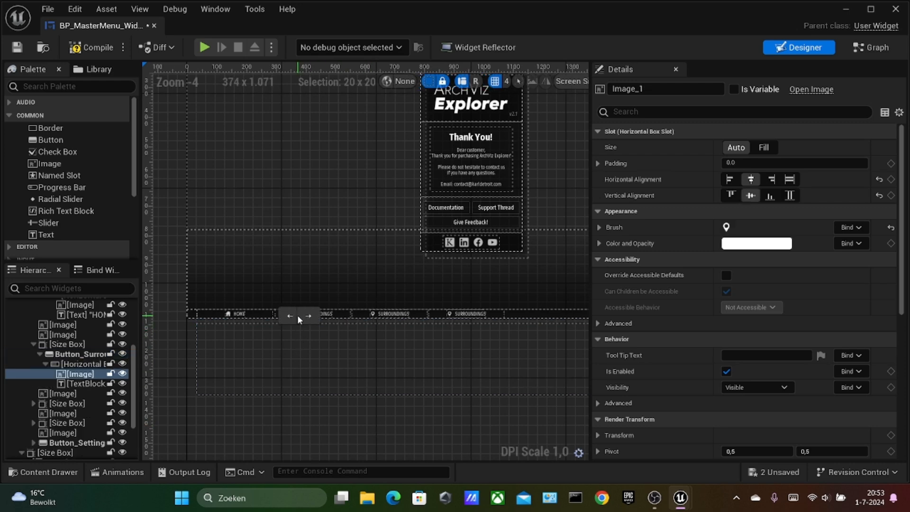
scroll(295, 374, "up", 2)
scroll(293, 382, "down", 1)
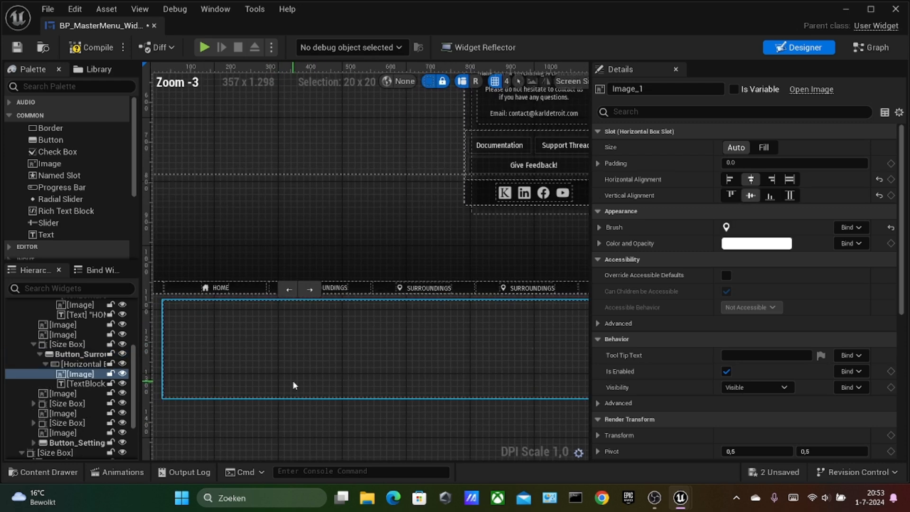
key("Delete")
left_click(400, 288)
key("Delete")
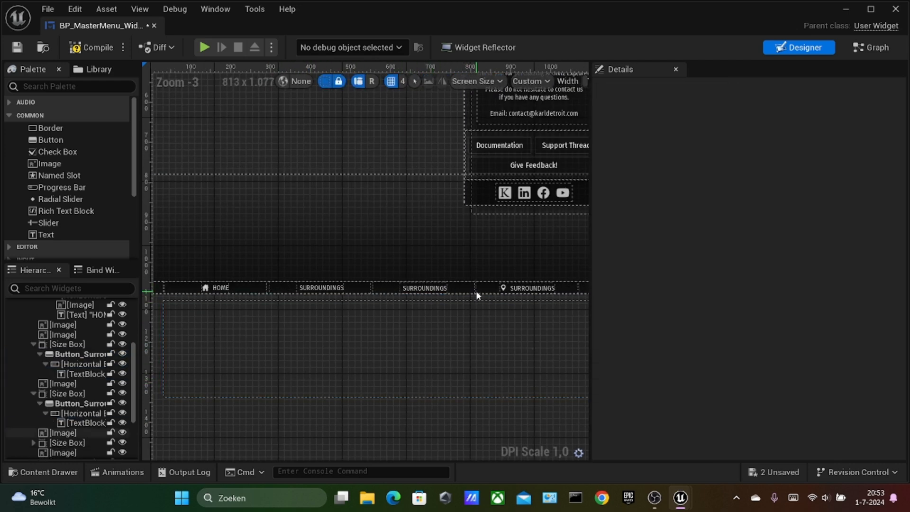
left_click(502, 288)
key("Delete")
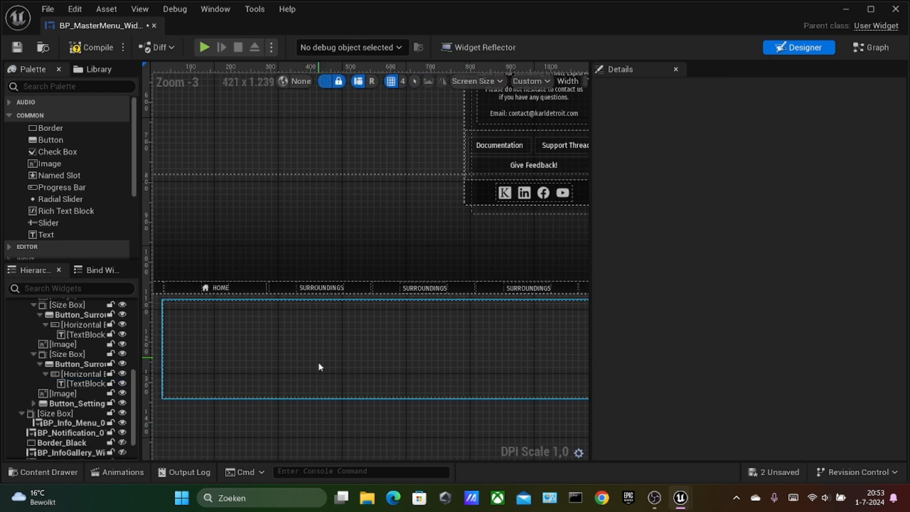
- Change the text of the first Surroundings button, the one beside Home, to RESTAURANTS
left_click(336, 289)
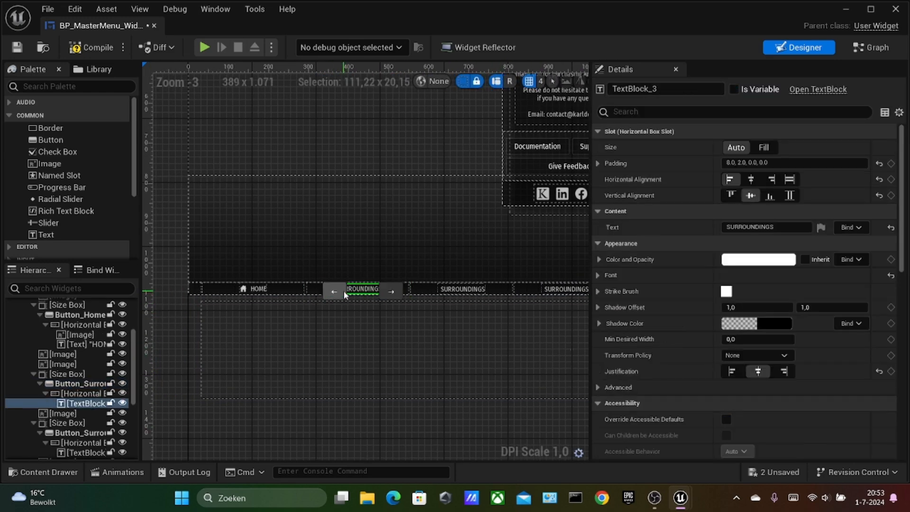
left_click(773, 228)
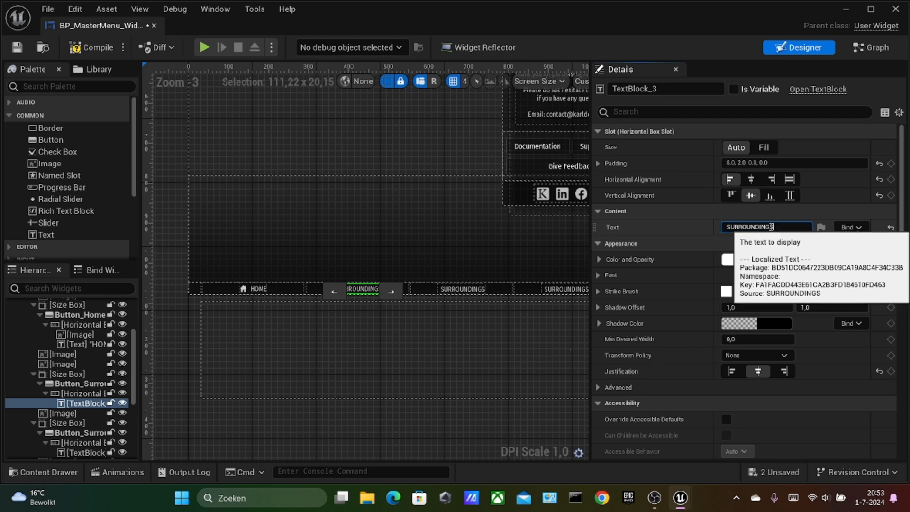
left_click_drag(786, 231, 692, 232)
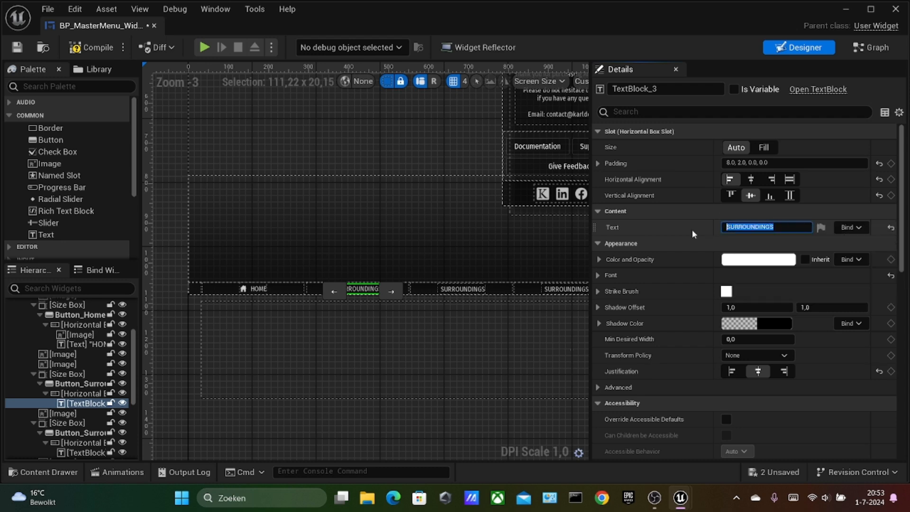
type("RESTAURANTS")
key("Return")
- Change the text of the button after RESTAURANTS to SHOPS
left_click(444, 289)
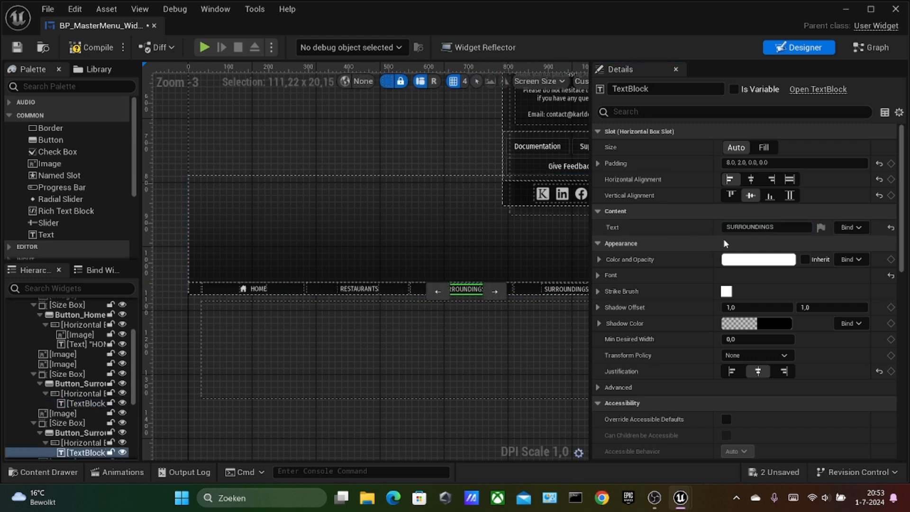
left_click(757, 228)
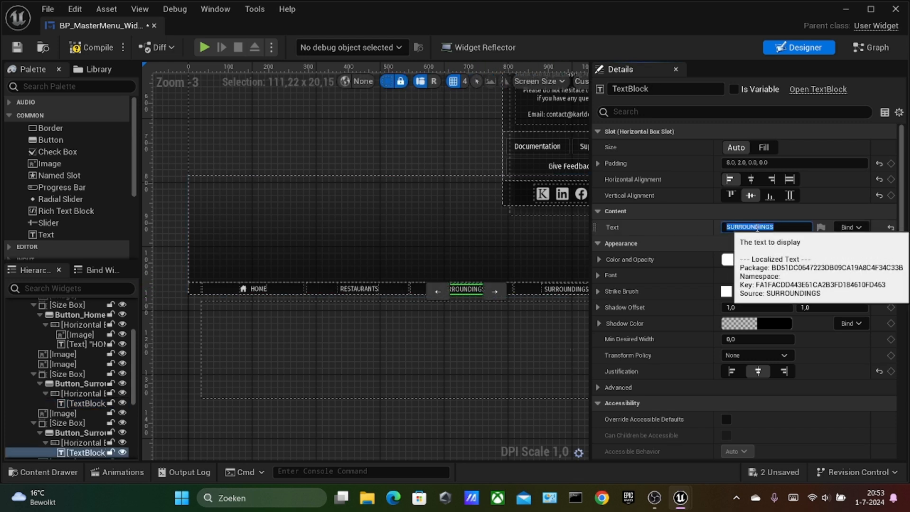
key("Return")
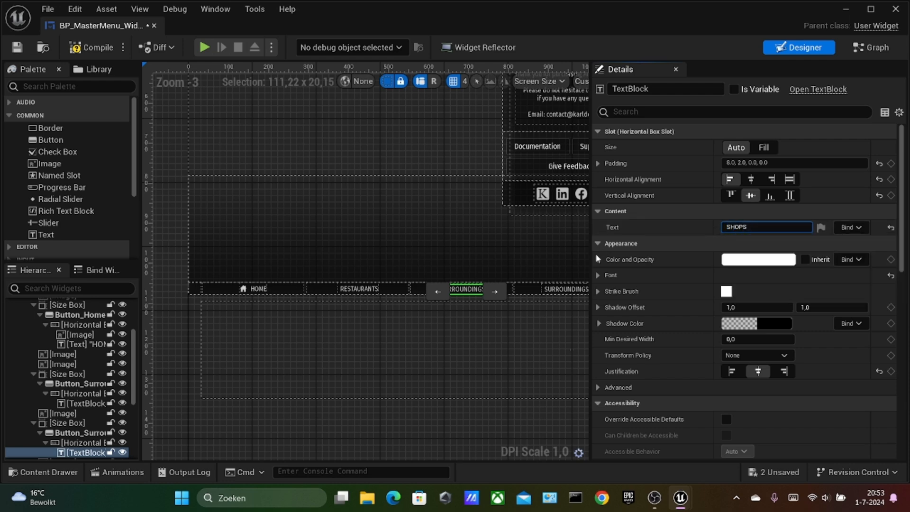
- Change the text of the last Surroundings button in the taskbar to SIGHTS
left_click(564, 291)
right_click_drag(524, 379, 407, 401)
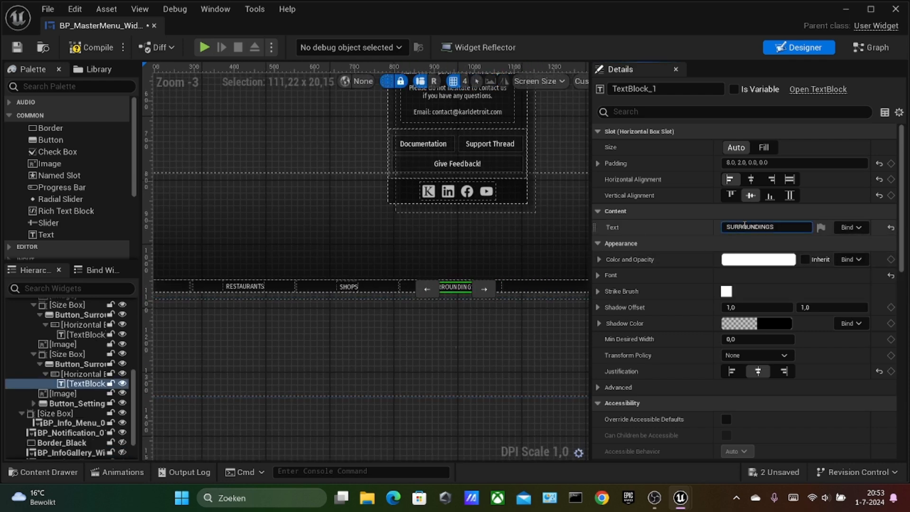
left_click(744, 227)
type("SIGHTS")
key("Return")
left_click(454, 416)
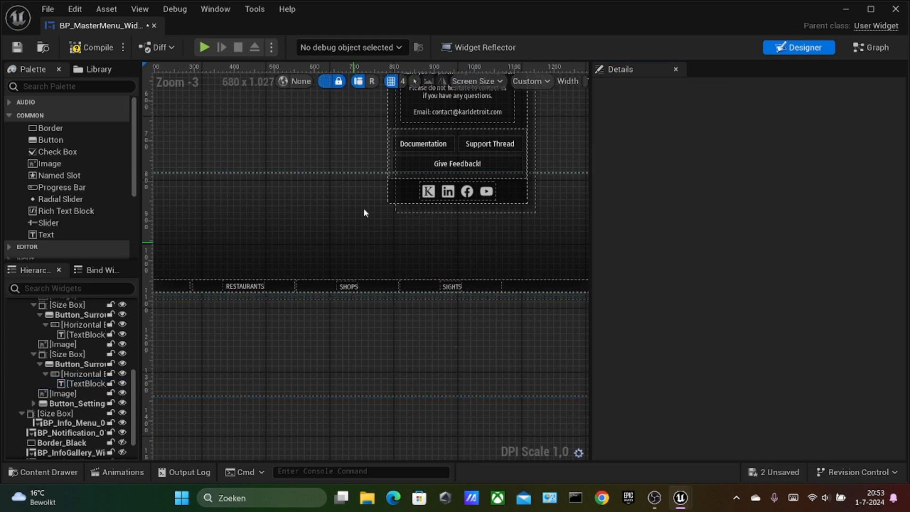
left_click(460, 286)
scroll(696, 260, "down", 2)
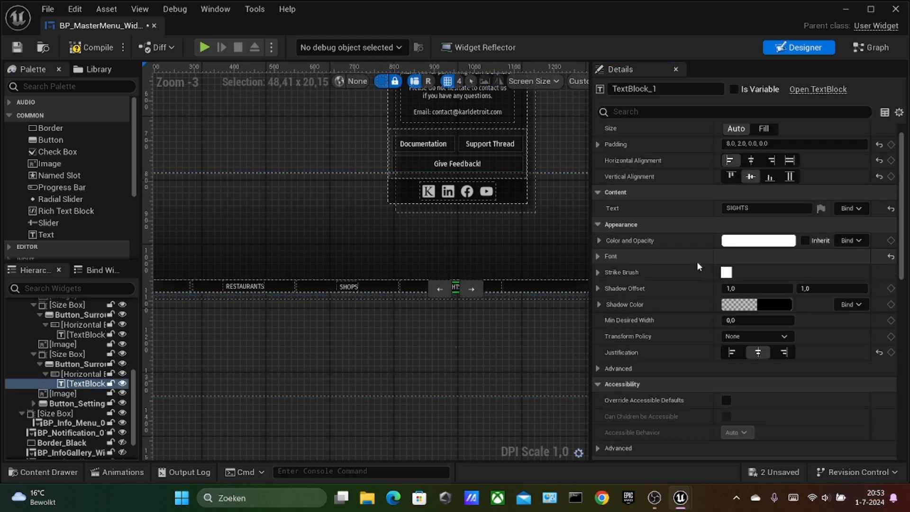
scroll(697, 261, "down", 3)
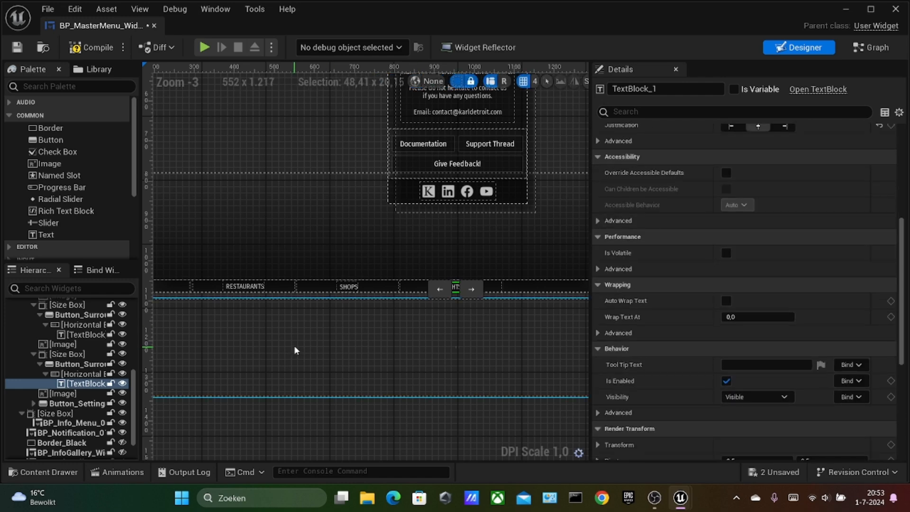
scroll(291, 360, "down", 1)
right_click_drag(285, 402, 345, 424)
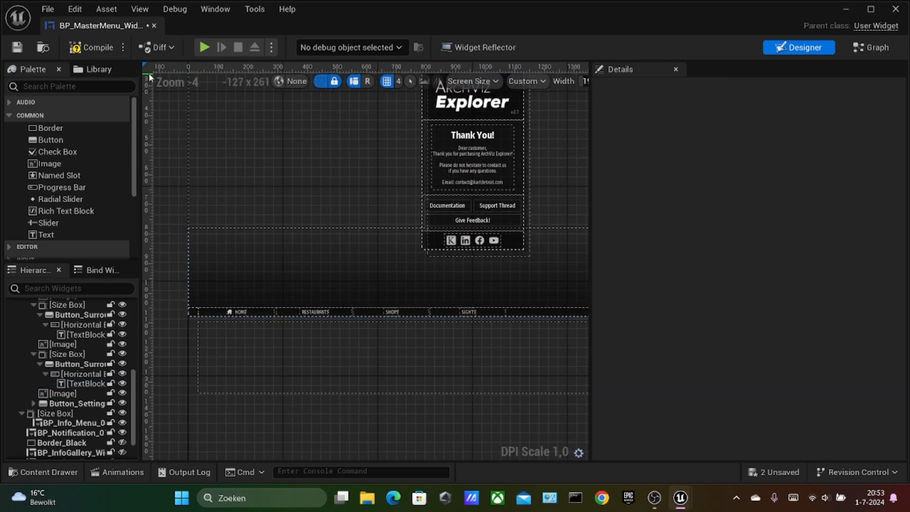
- Compile the widget, go to the reported On Clicked (Button_Amenities) event and delete it with its whole node chain
left_click(92, 48)
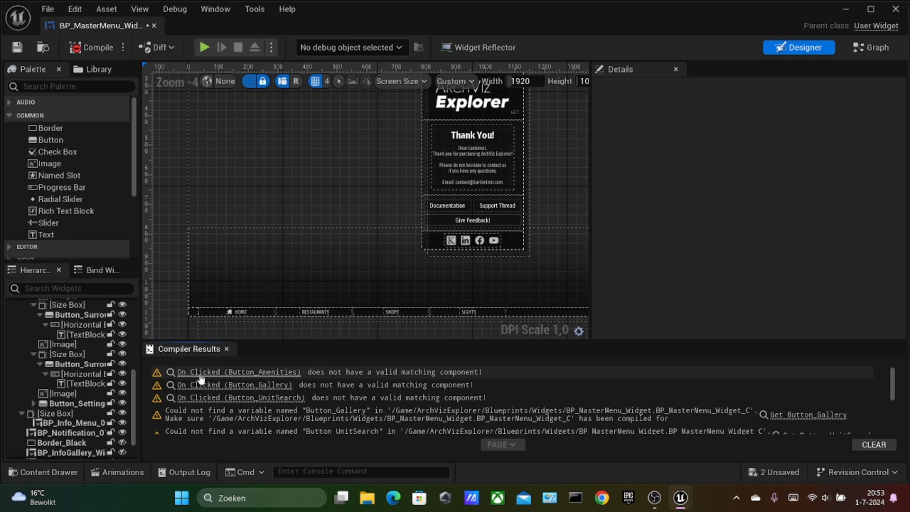
left_click(242, 374)
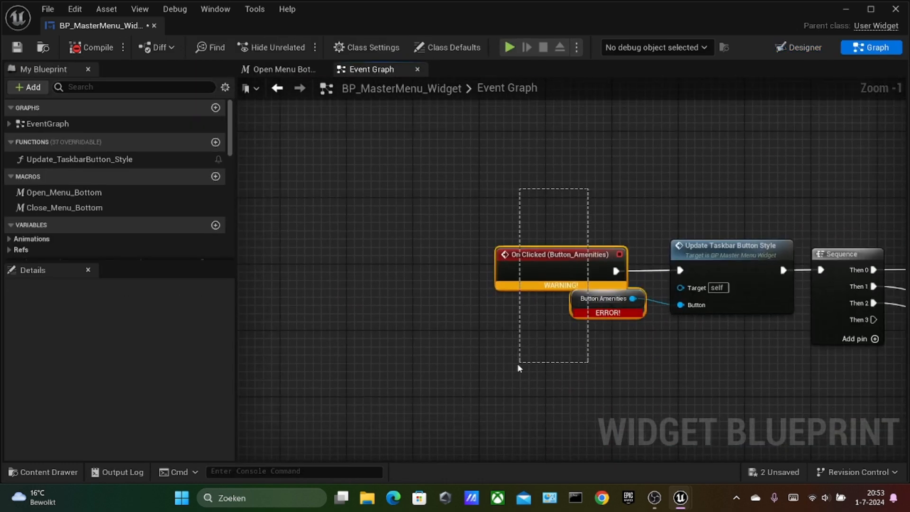
left_click_drag(518, 365, 517, 364)
scroll(530, 338, "down", 7)
right_click_drag(684, 313, 490, 302)
right_click_drag(706, 380, 736, 327)
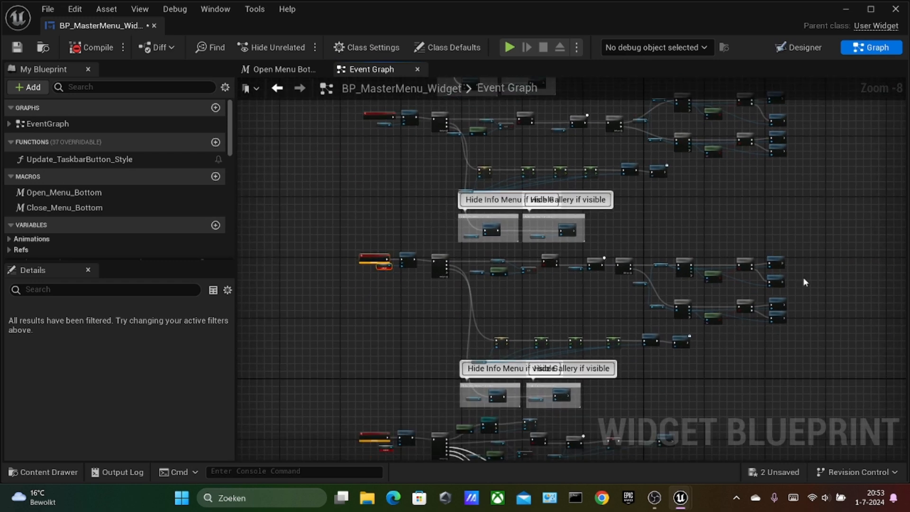
left_click_drag(778, 270, 319, 404)
key("Delete")
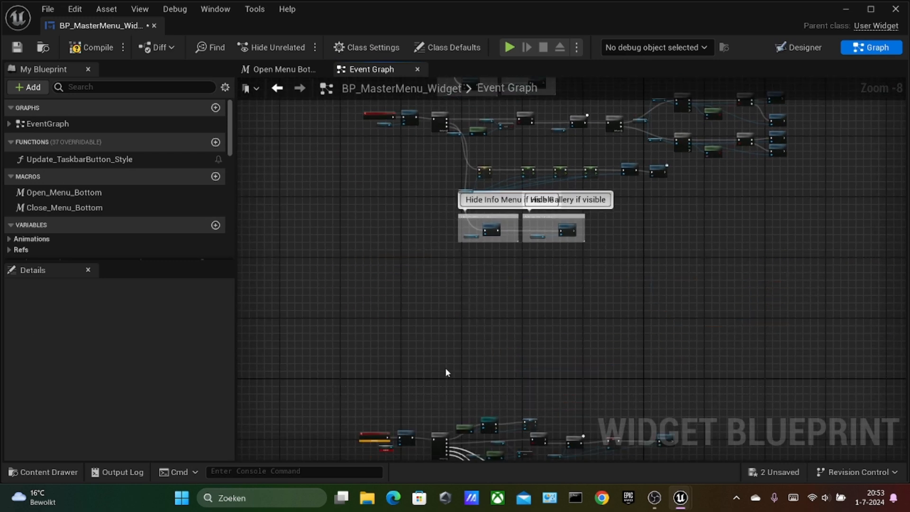
- Delete the remaining invalid On Clicked node chains for the Gallery and UnitSearch buttons from the Event Graph, keeping the Popup_Logo section
right_click_drag(612, 440, 655, 249)
scroll(623, 342, "up", 1)
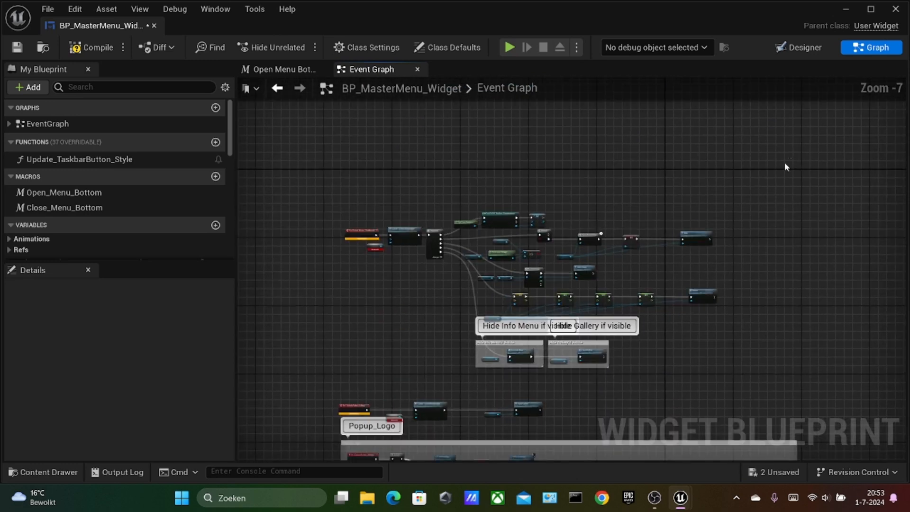
left_click_drag(784, 164, 276, 425)
key("Delete")
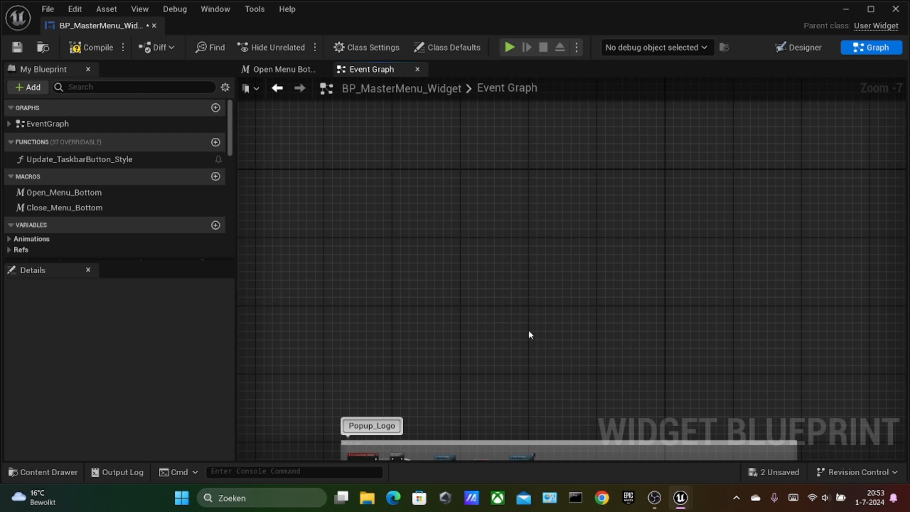
key("ctrl+z")
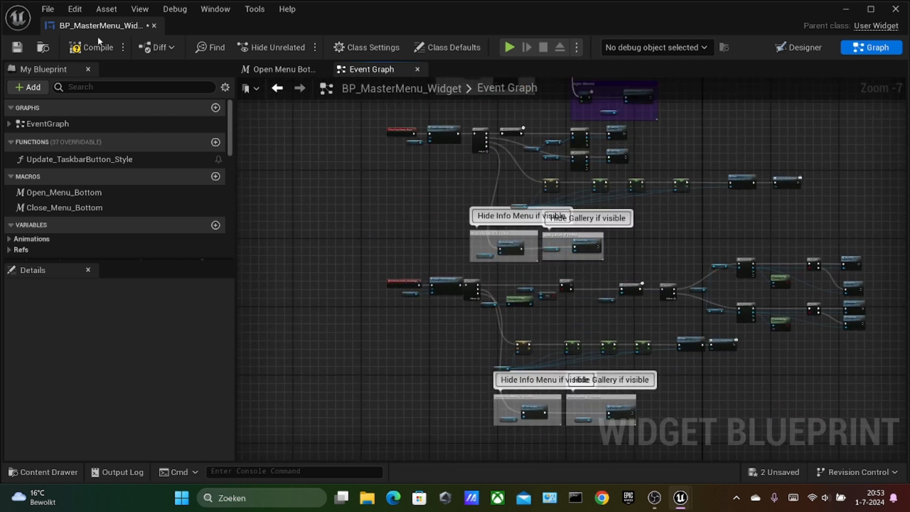
- Recompile the widget and delete the broken Button Amenities reference feeding the Make Set node after Event Pre Construct
left_click(94, 51)
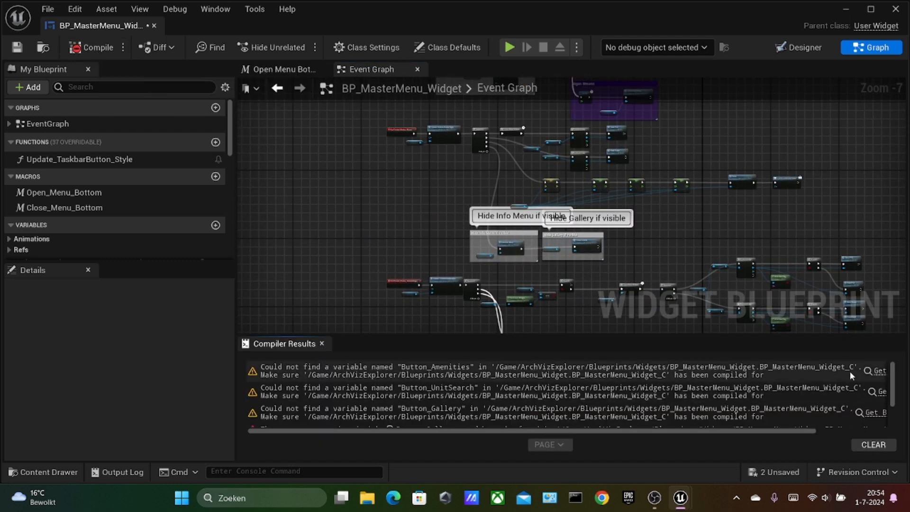
left_click_drag(666, 431, 737, 430)
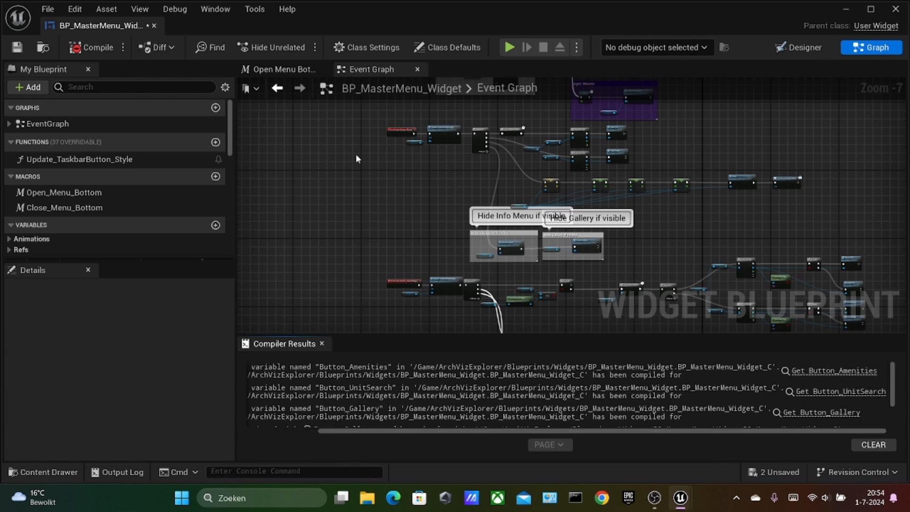
right_click_drag(357, 155, 417, 263)
scroll(417, 265, "up", 5)
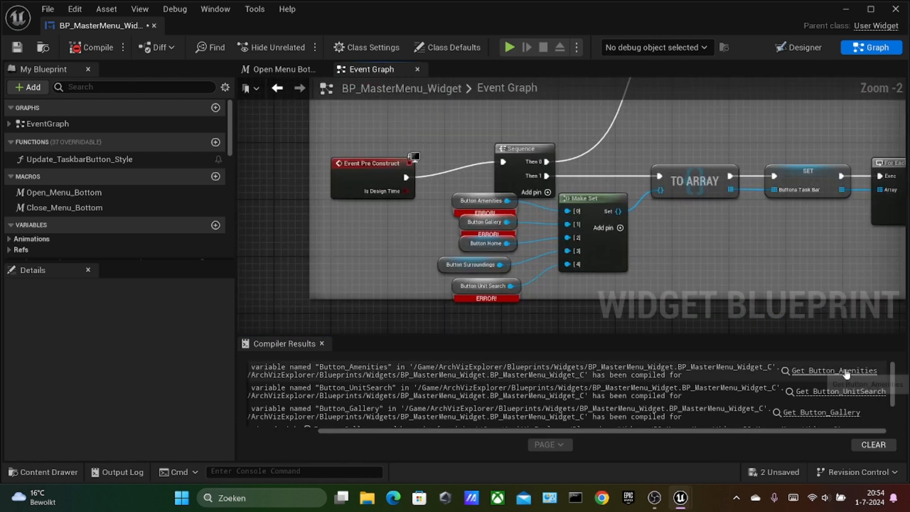
left_click(834, 370)
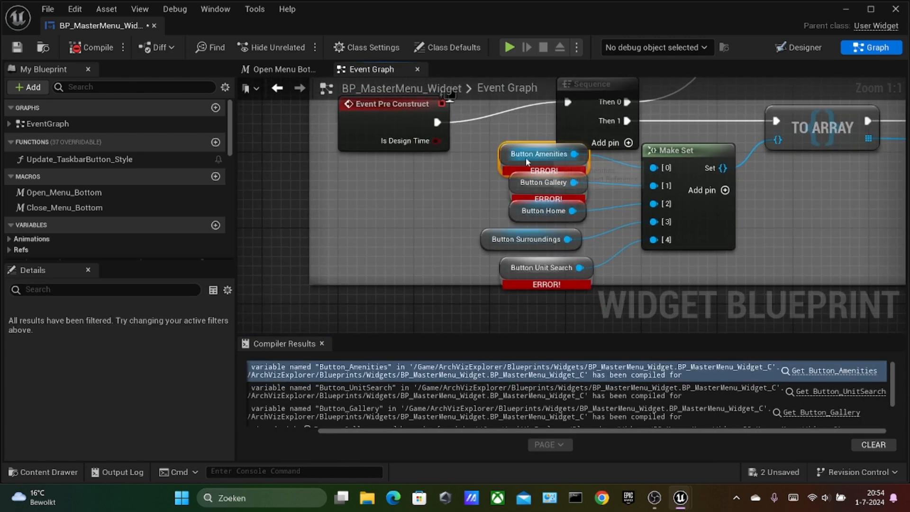
key("Delete")
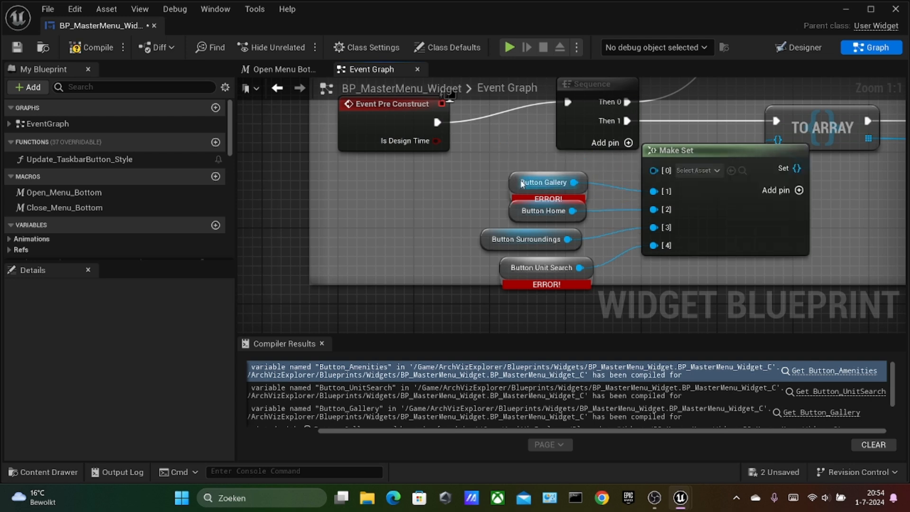
- Delete the broken Button Gallery and Button Unit Search references feeding the Make Set node
left_click(519, 182)
key("Delete")
left_click(510, 274)
key("Delete")
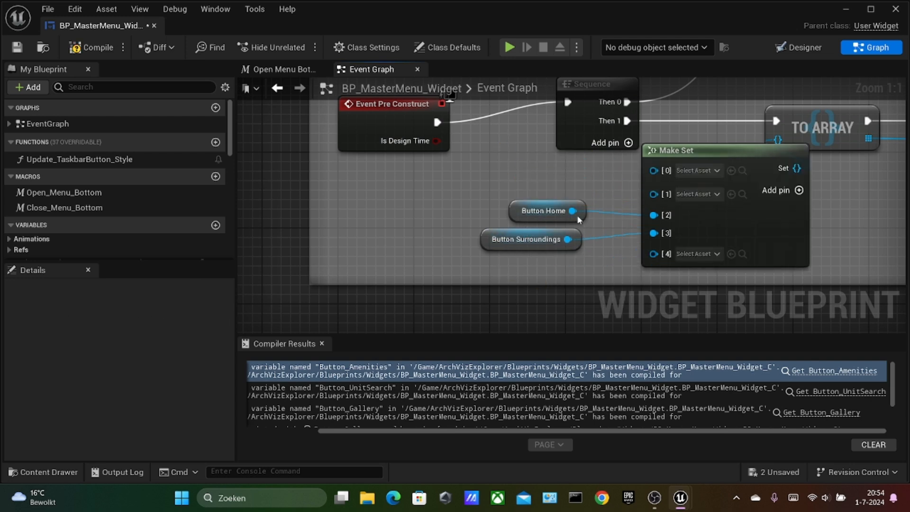
- Rewire Button Home to element 0 and Button Surroundings to element 1 of Make Set, breaking their old links to elements 2 and 3
left_click_drag(572, 211, 653, 168)
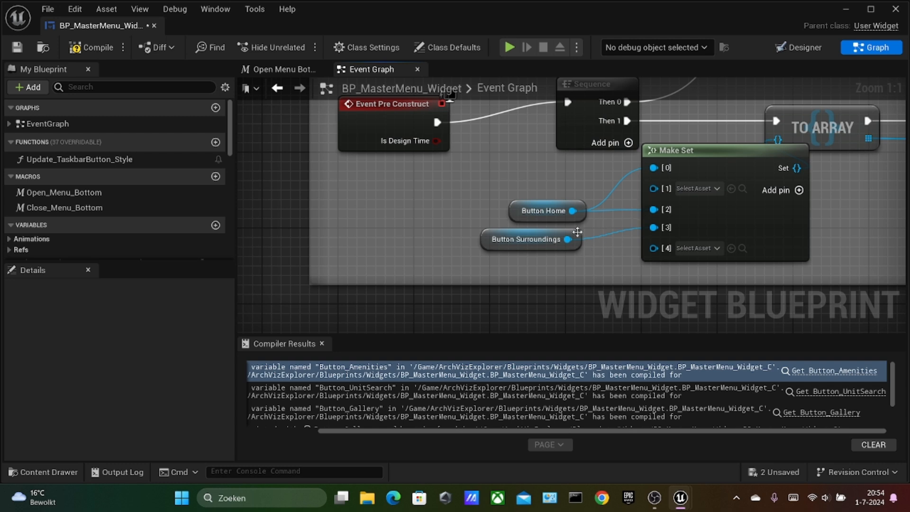
left_click_drag(568, 239, 657, 189)
right_click(652, 207)
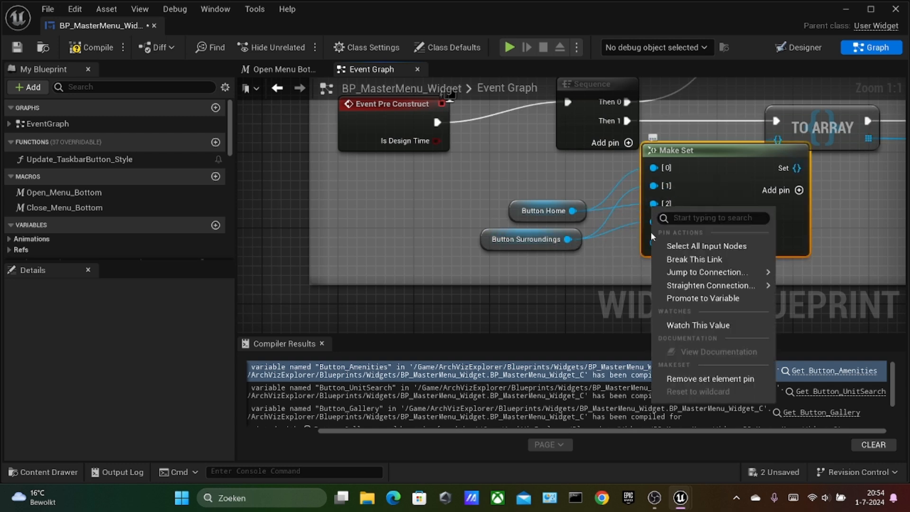
left_click(694, 259)
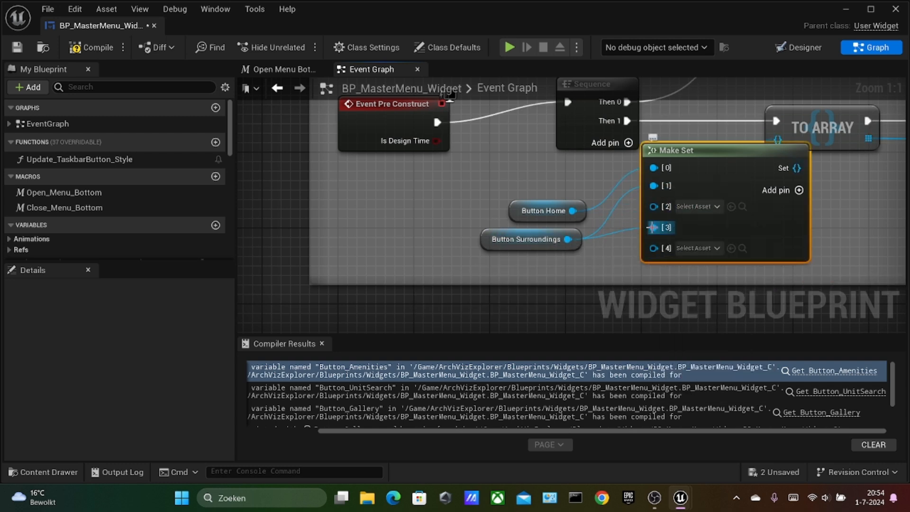
right_click(651, 228)
left_click(682, 282)
- Remove the three unused element pins from the Make Set node and compile the widget
right_click(652, 214)
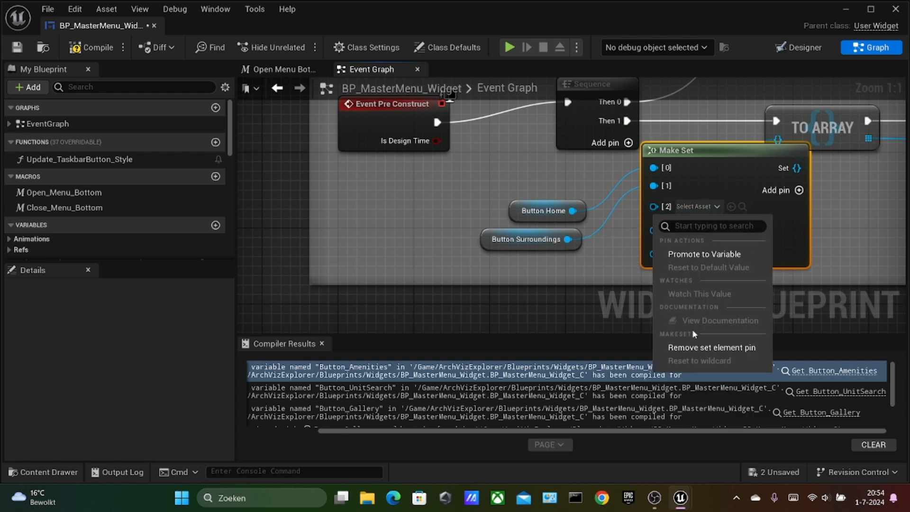
left_click(700, 346)
right_click(652, 211)
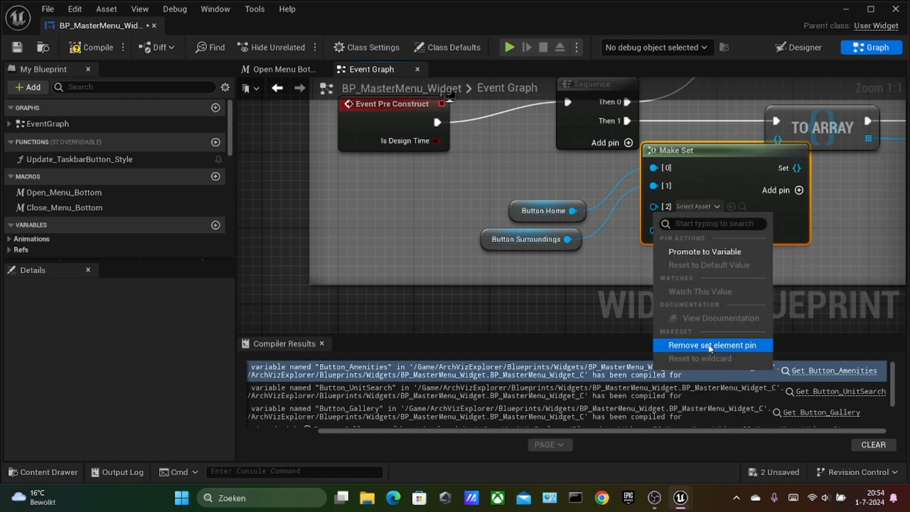
left_click(709, 346)
right_click(652, 209)
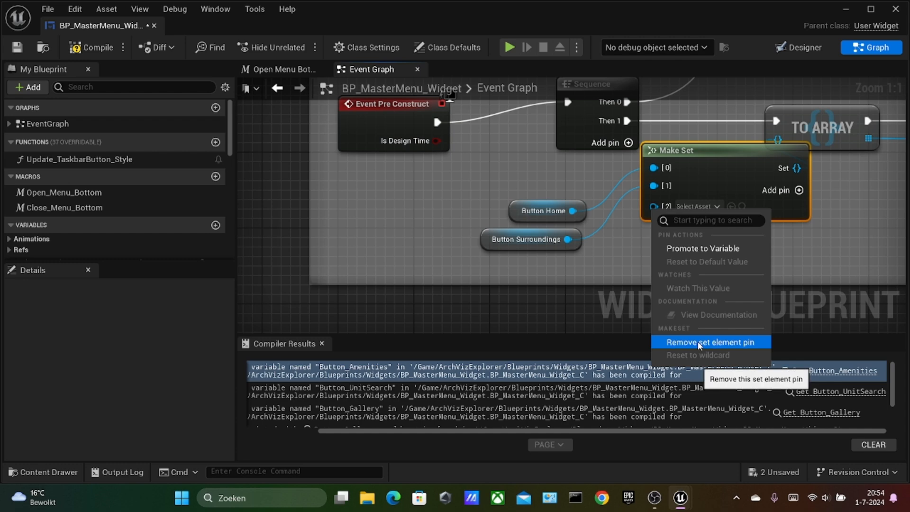
left_click(695, 341)
left_click(75, 48)
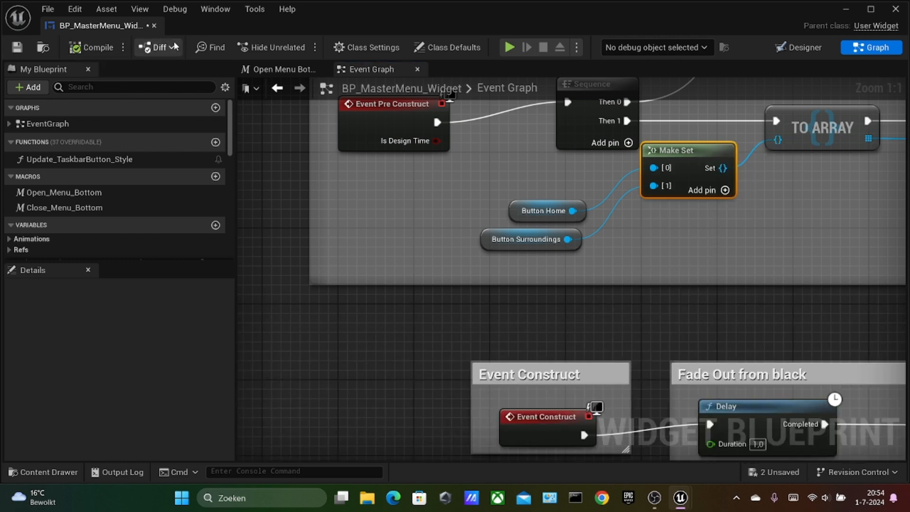
- Close the master menu widget and save all unsaved changes in the project
left_click(153, 25)
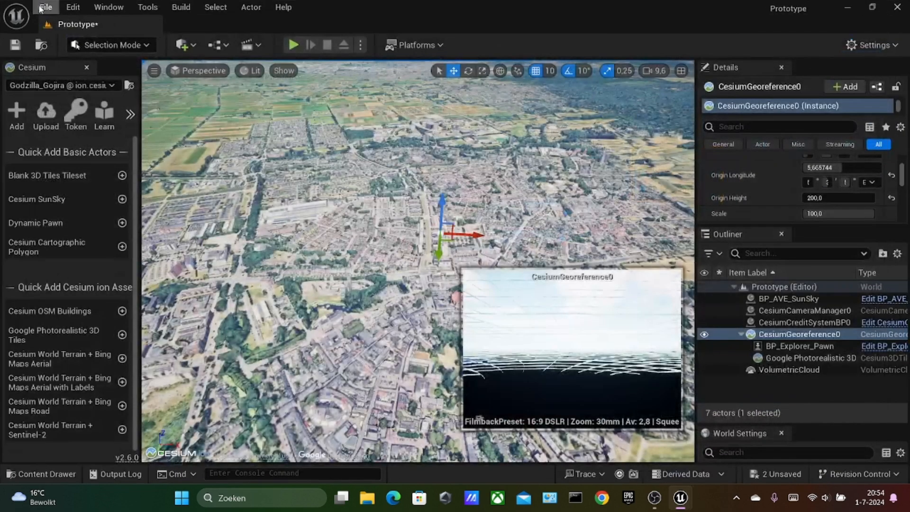
left_click(45, 8)
left_click(80, 180)
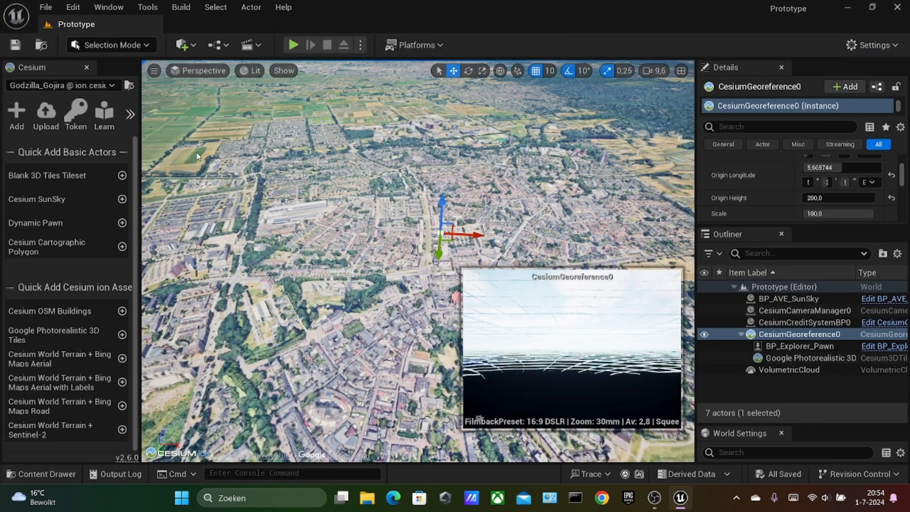
- Play the Prototype level, dismiss both pop-ups, check the Surroundings menu and city view, and stop the preview
left_click(291, 45)
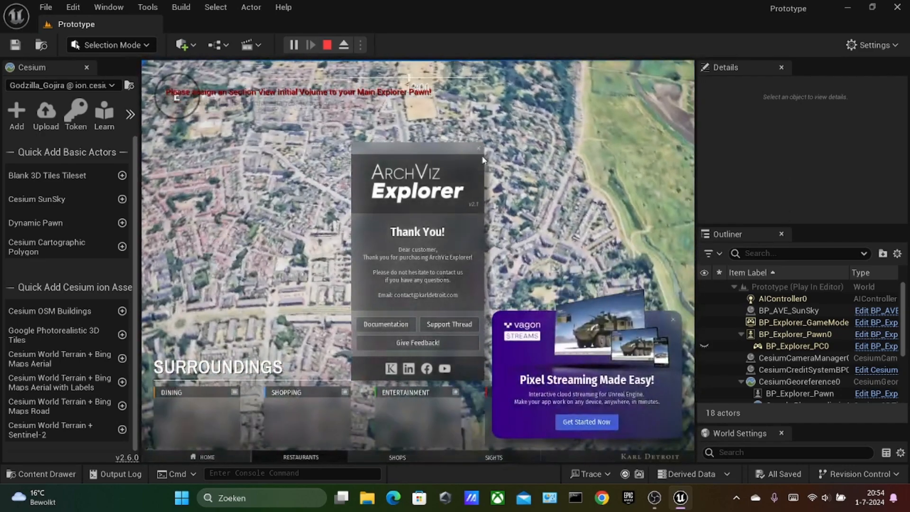
left_click(482, 151)
left_click(673, 318)
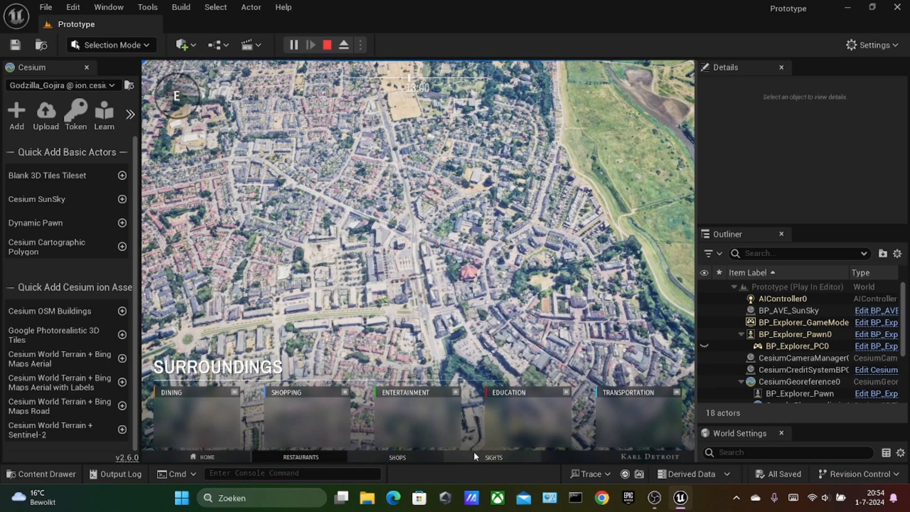
left_click_drag(544, 245, 356, 125)
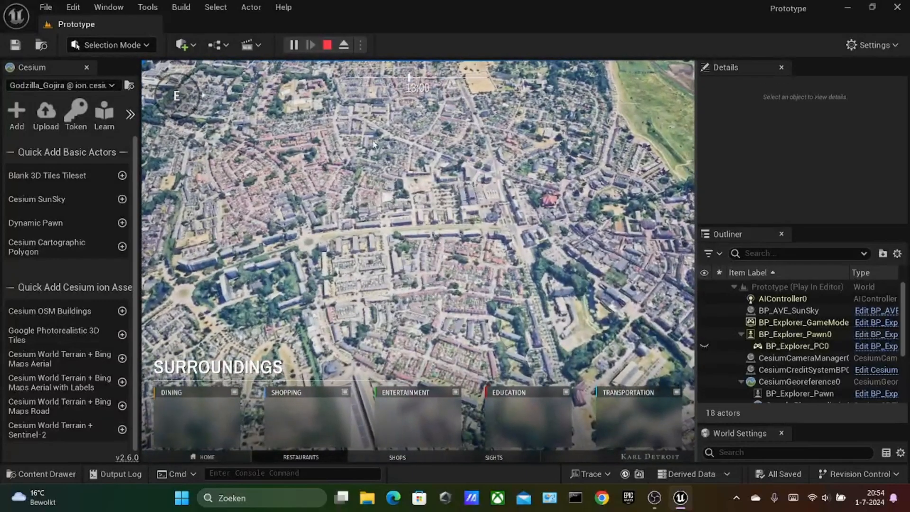
left_click(327, 45)
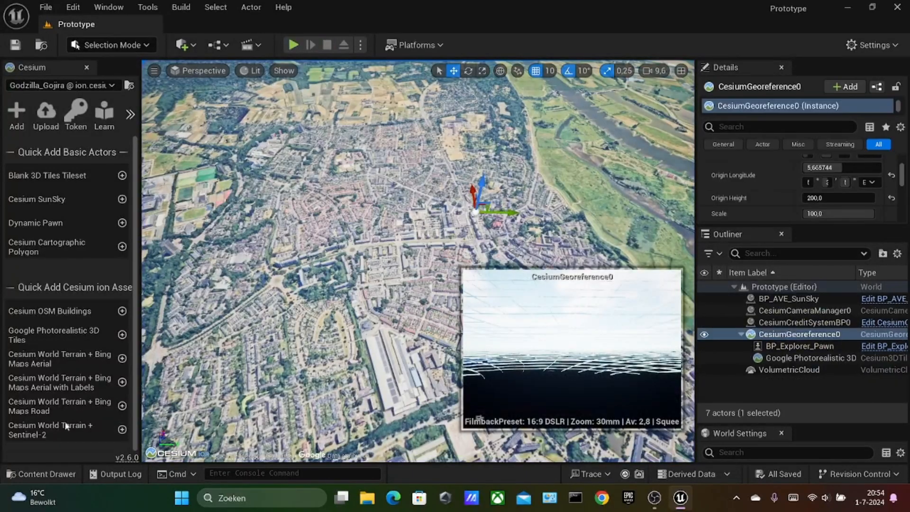
- Reopen BP_MasterMenu_Widget in the designer, bring its taskbar into view and undo the accidental widget switcher move
left_click(49, 473)
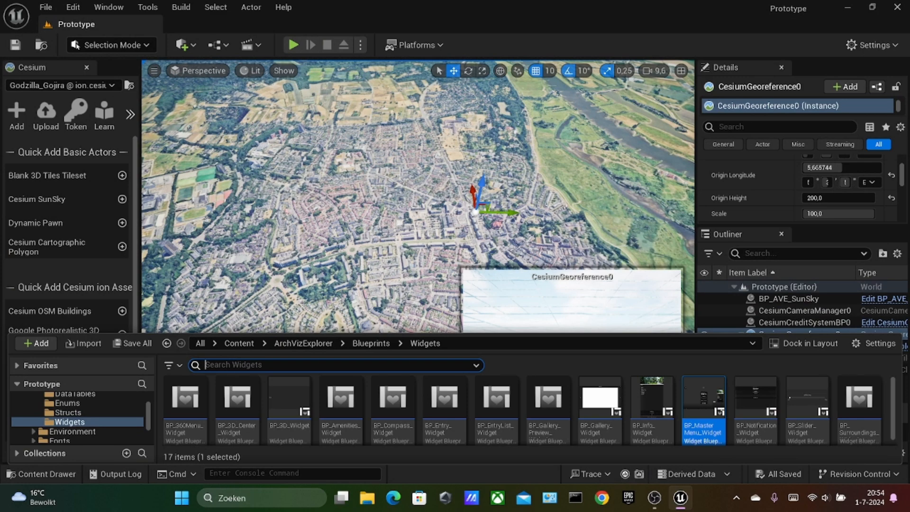
double_click(691, 430)
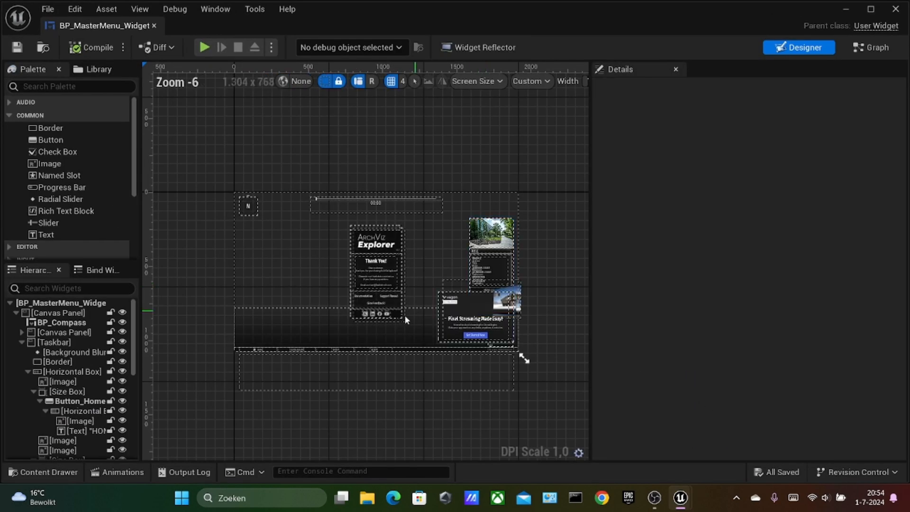
scroll(273, 374, "up", 4)
right_click_drag(273, 375, 373, 382)
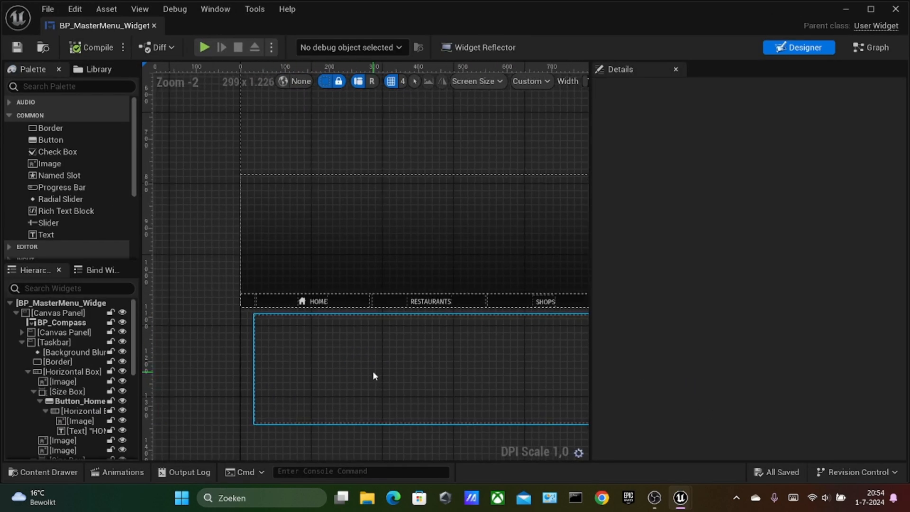
left_click(342, 365)
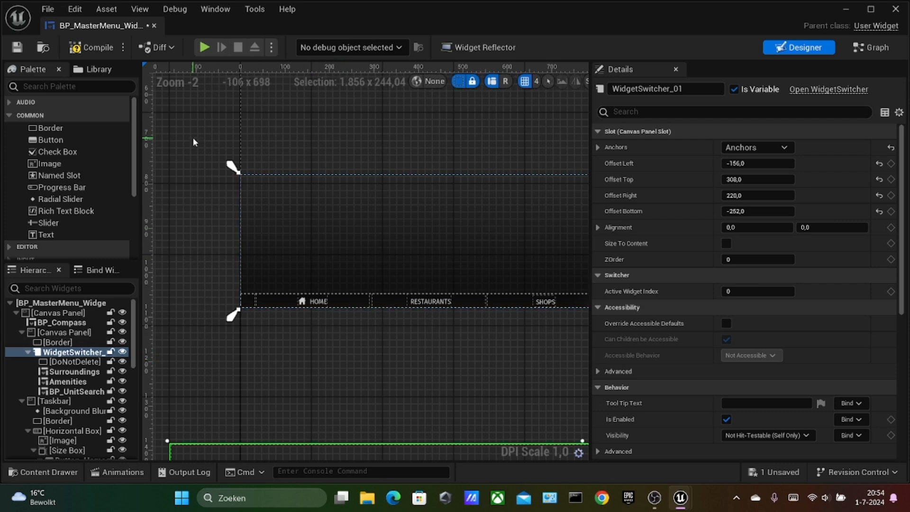
key("ctrl+z")
- Examine the event settings of the Restaurants, Shops and Sights taskbar buttons and close the widget
left_click(383, 302)
right_click_drag(416, 260, 343, 212)
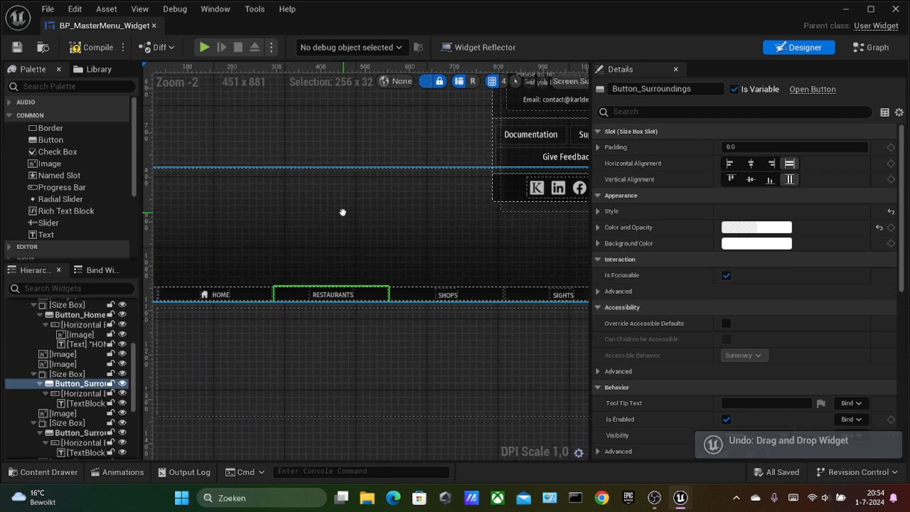
scroll(436, 257, "down", 2)
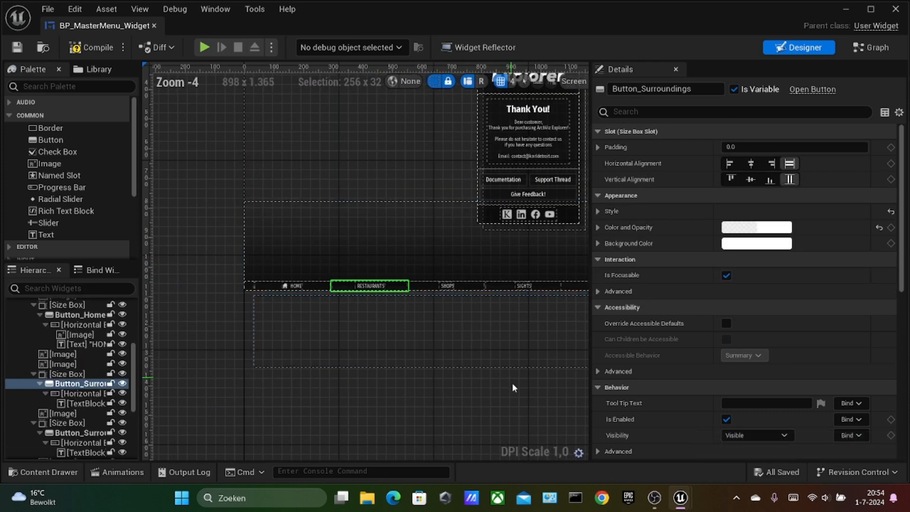
scroll(754, 308, "down", 10)
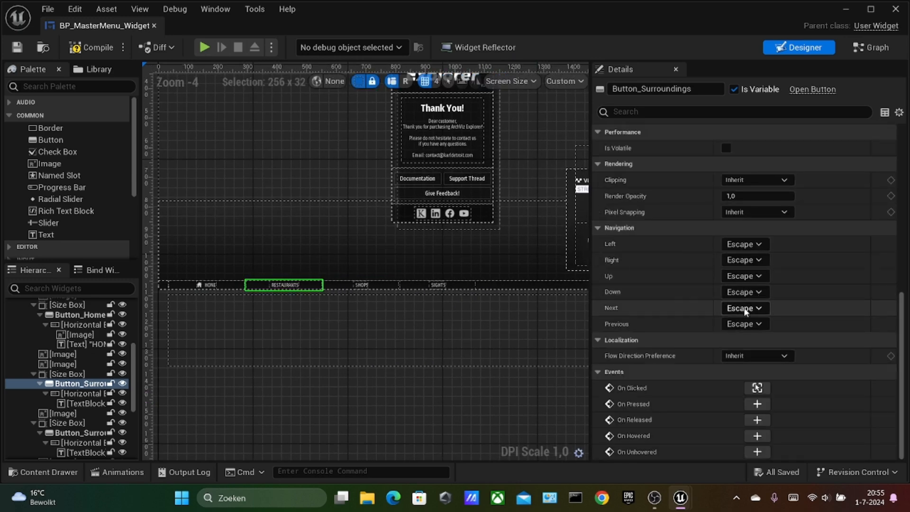
left_click(362, 285)
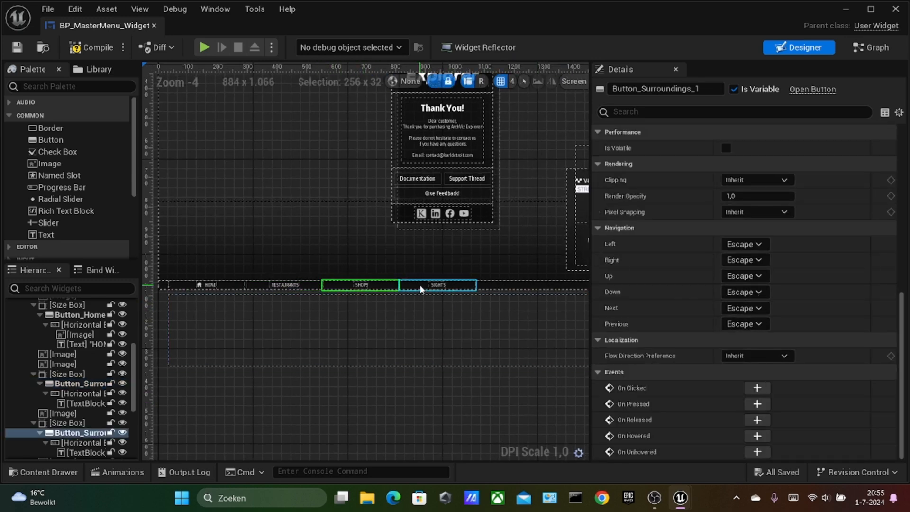
left_click(419, 284)
left_click(154, 26)
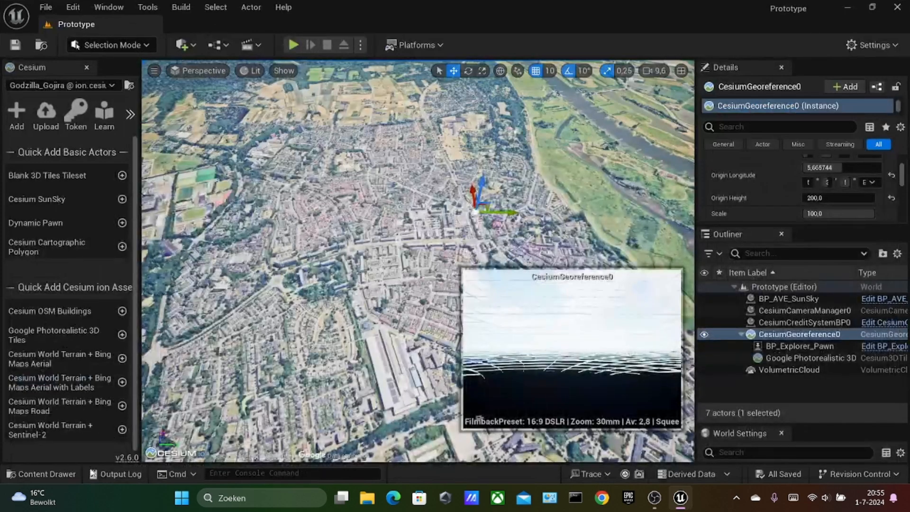
- Open BP_Surroundings_Widget from the Widgets folder and look through the settings of its point-of-interest lists
left_click(47, 473)
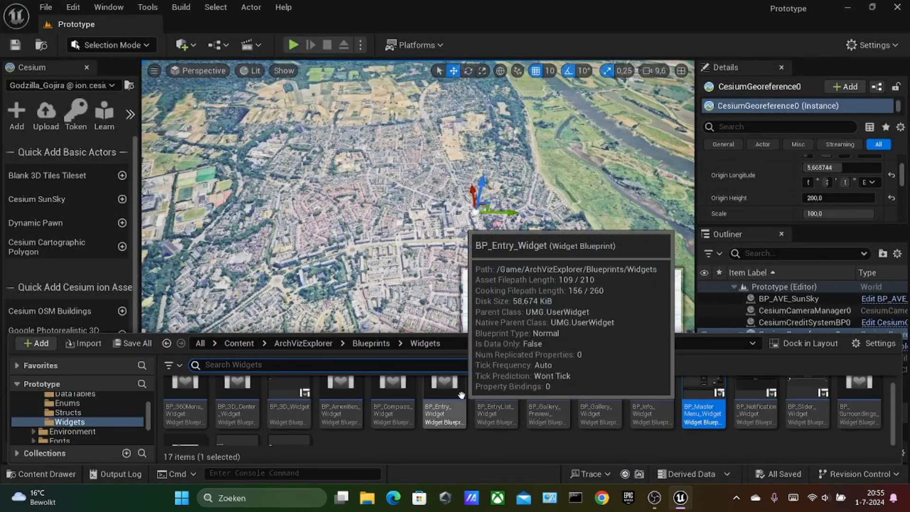
scroll(808, 421, "up", 2)
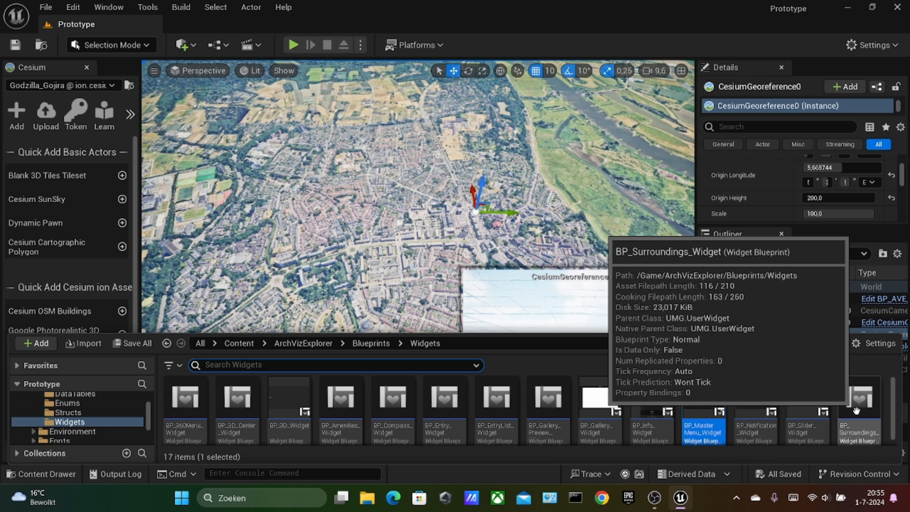
double_click(855, 410)
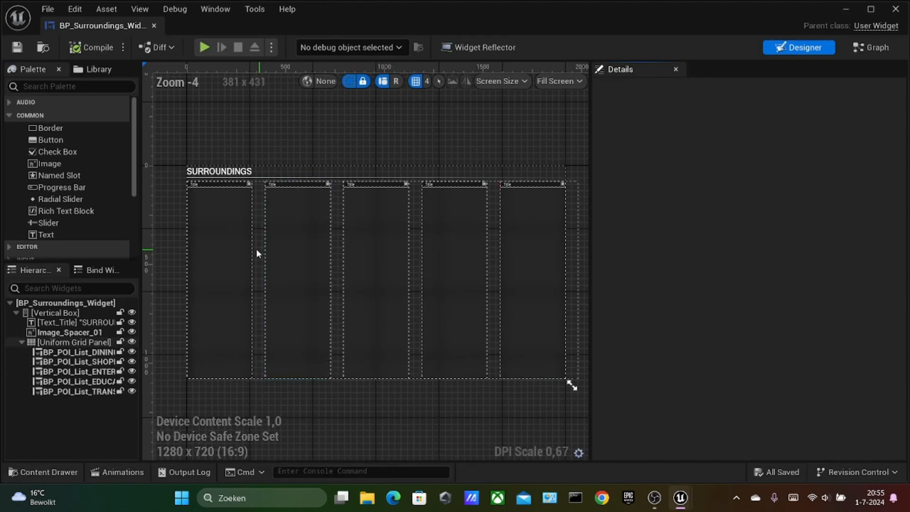
left_click(228, 229)
left_click(295, 214)
left_click(360, 218)
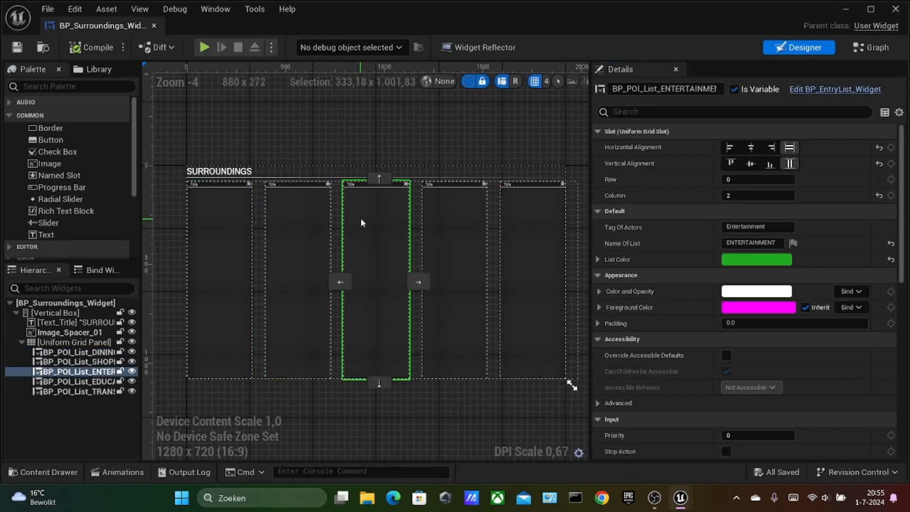
left_click(432, 218)
- Delete the Transportation and Education lists from the Surroundings grid panel
left_click(523, 222)
key("Delete")
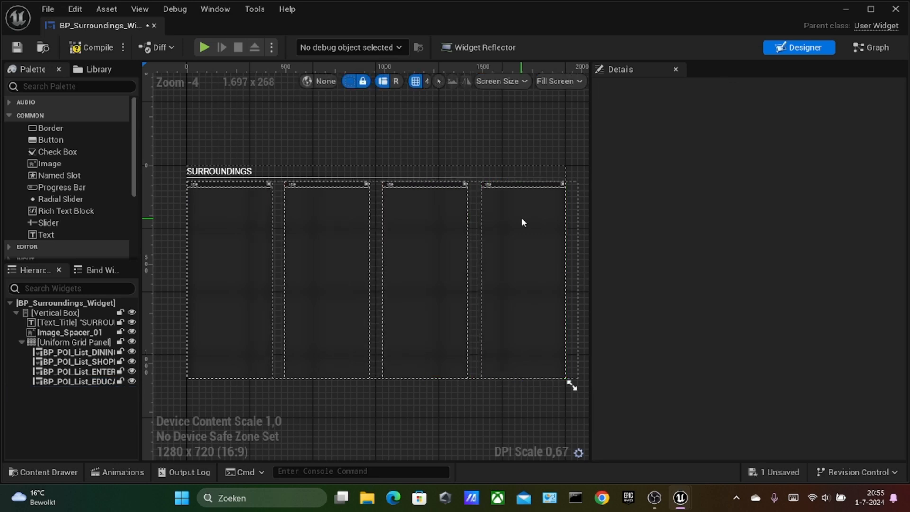
left_click(513, 227)
key("Delete")
- Set the first point-of-interest list's actor tag to RESTAURANT_WAGENINGEN and its list name to WAGENINGEN
left_click(273, 231)
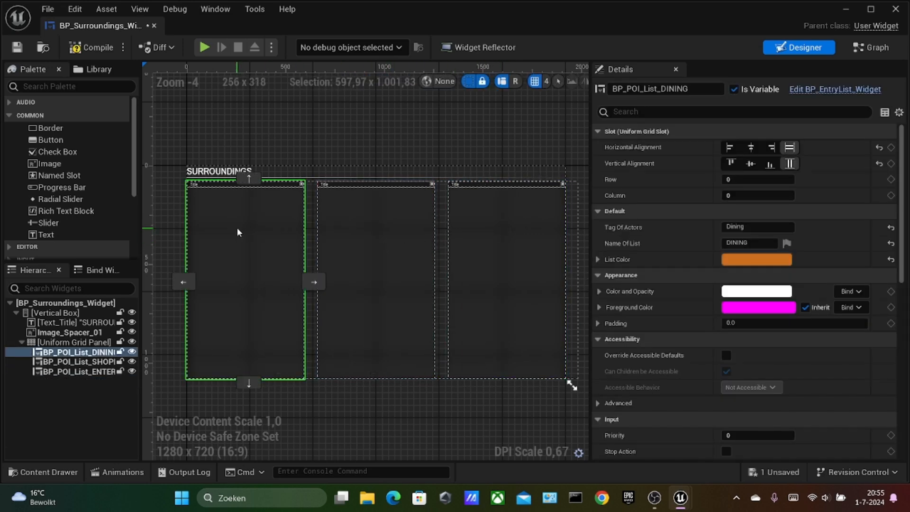
left_click(542, 224)
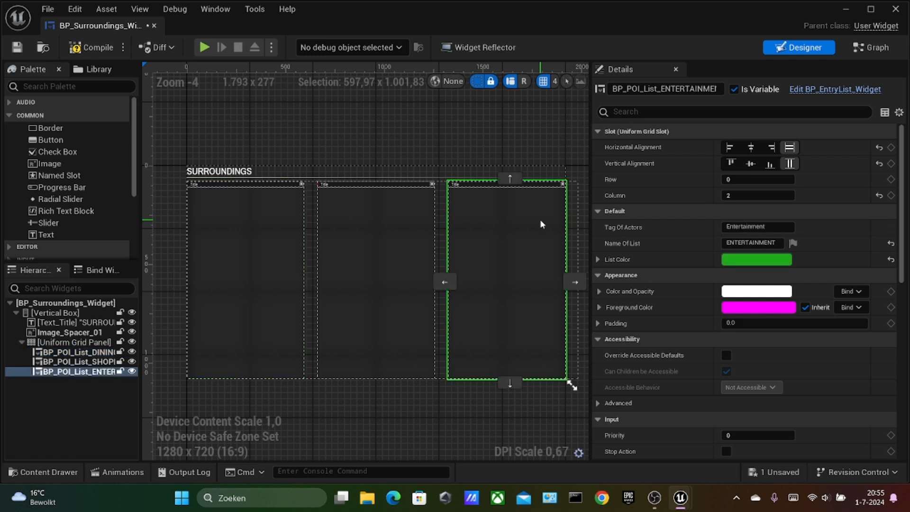
left_click(256, 227)
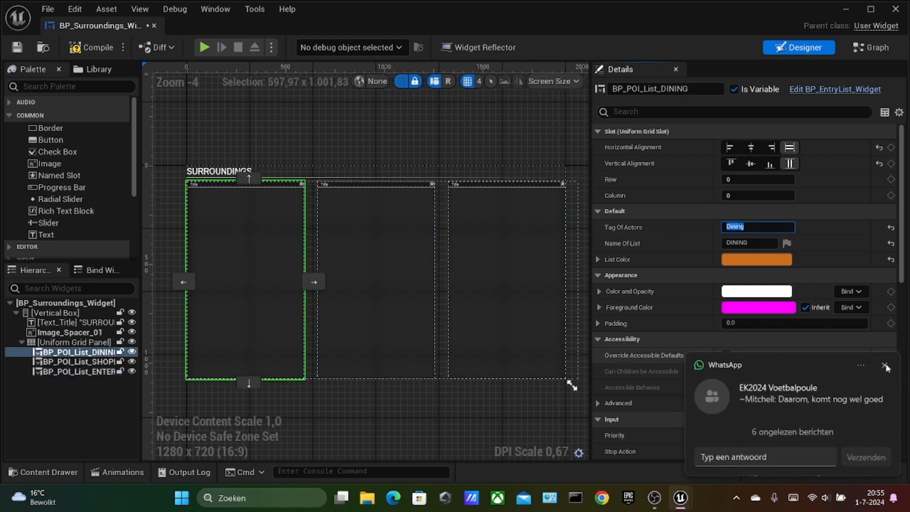
left_click(744, 225)
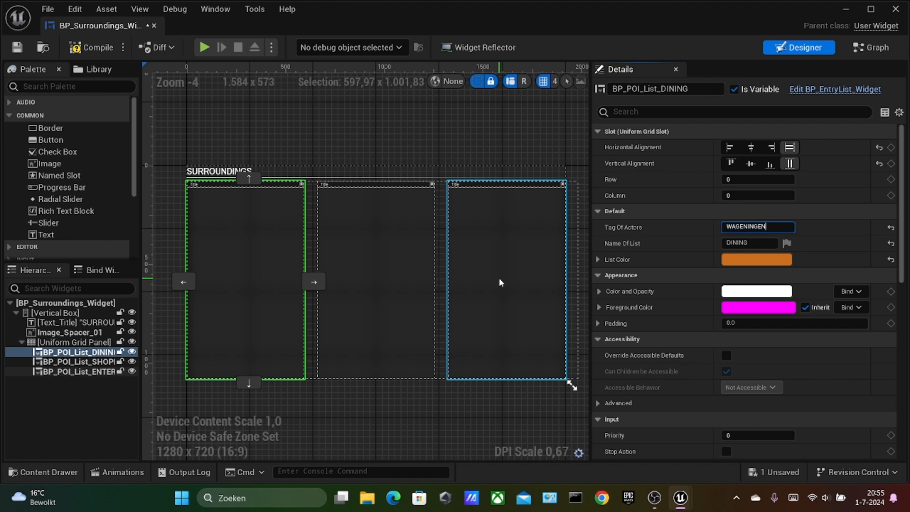
left_click(734, 243)
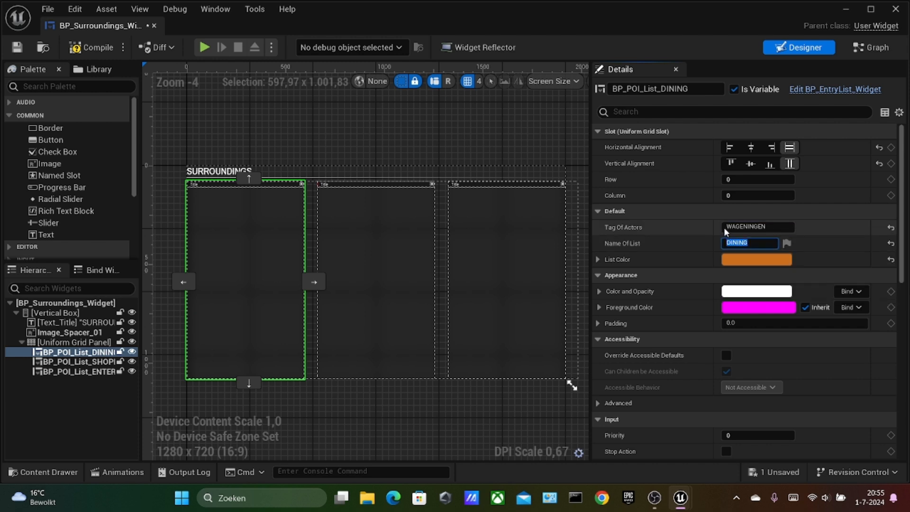
left_click(728, 228)
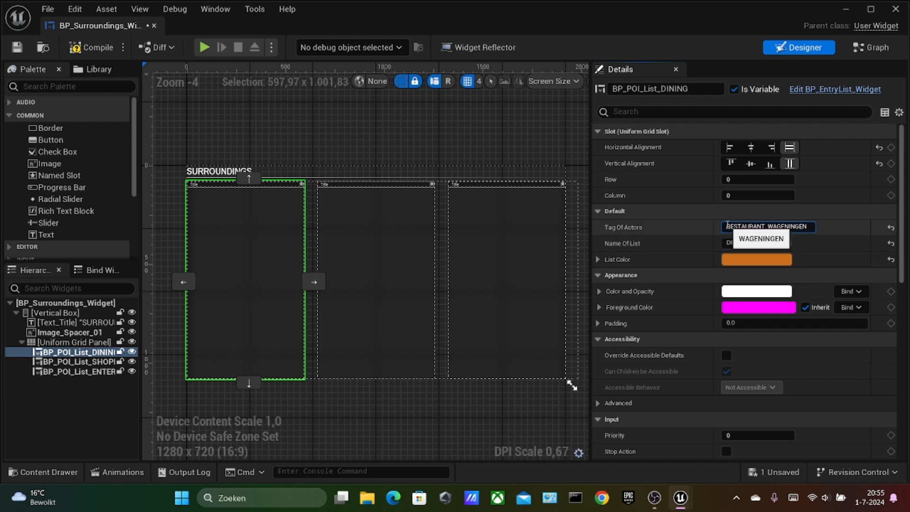
left_click(737, 242)
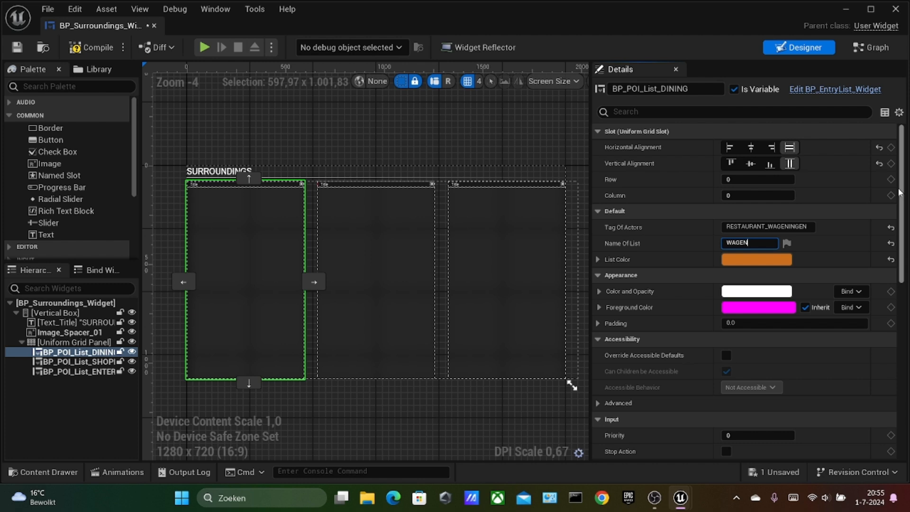
- Tag the middle list RESTAURANTS_EDE and name it EDE, and tag the third list RESTAURANTS_BENNEKOM and name it BENNEKOM
left_click(379, 227)
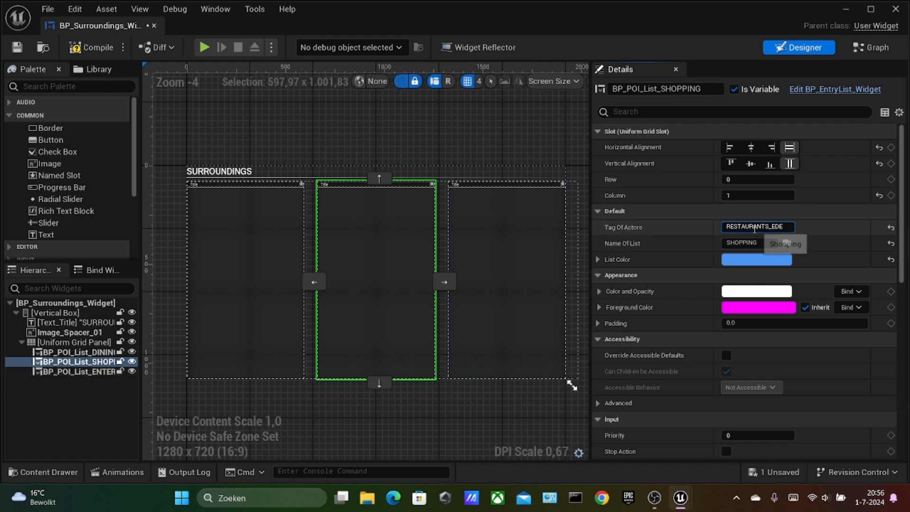
left_click(748, 242)
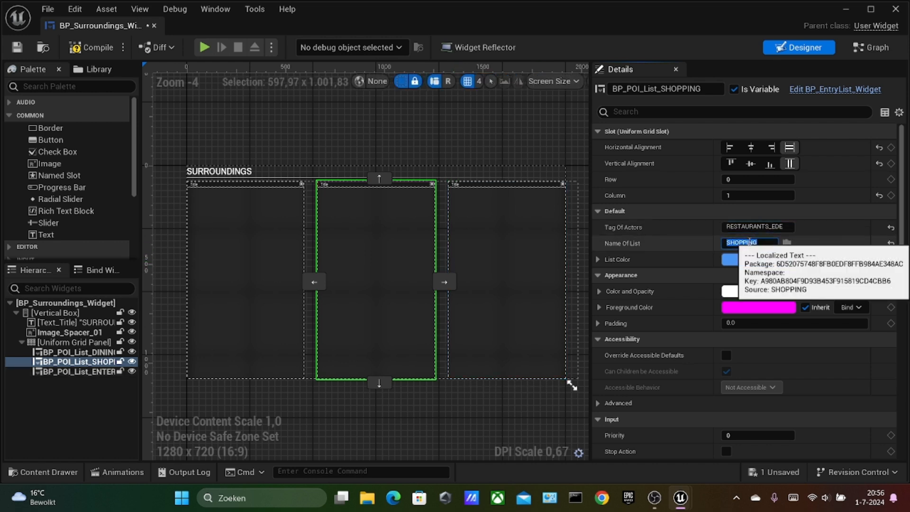
left_click(546, 260)
left_click(734, 226)
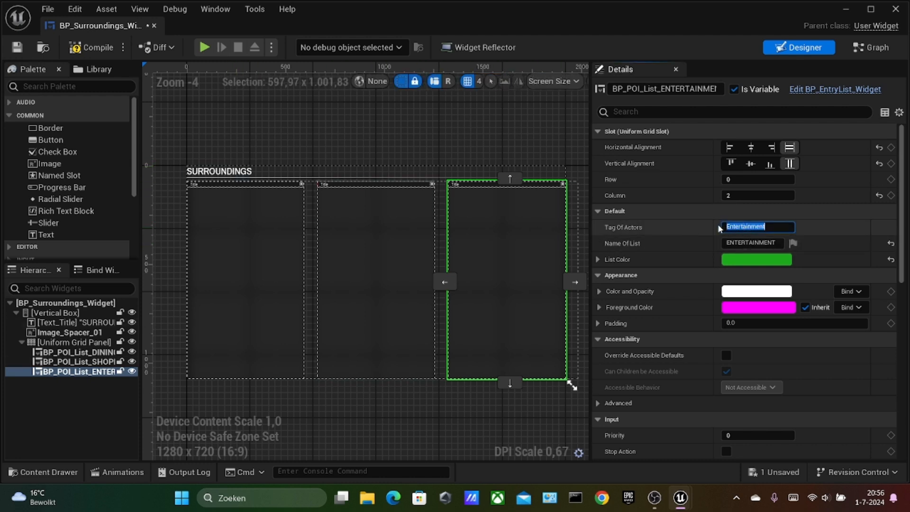
type("RESTAURANTS_BENNEKOM")
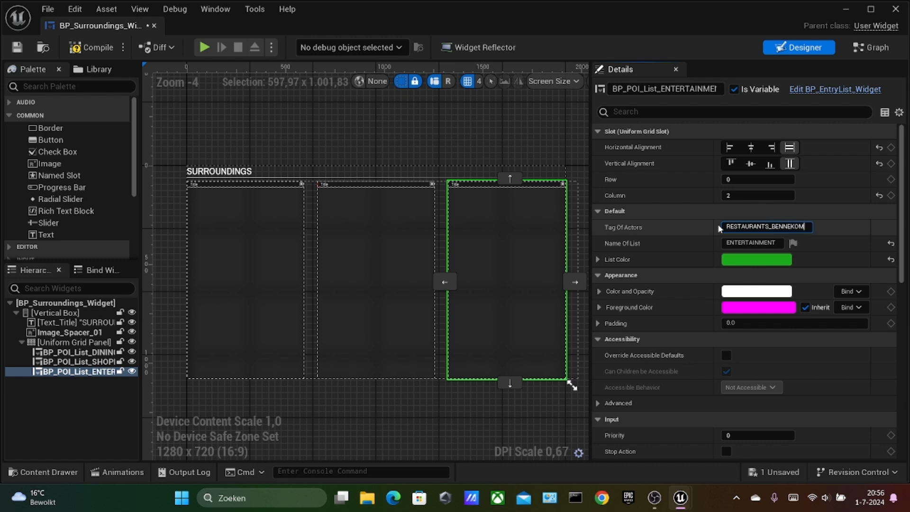
left_click(754, 242)
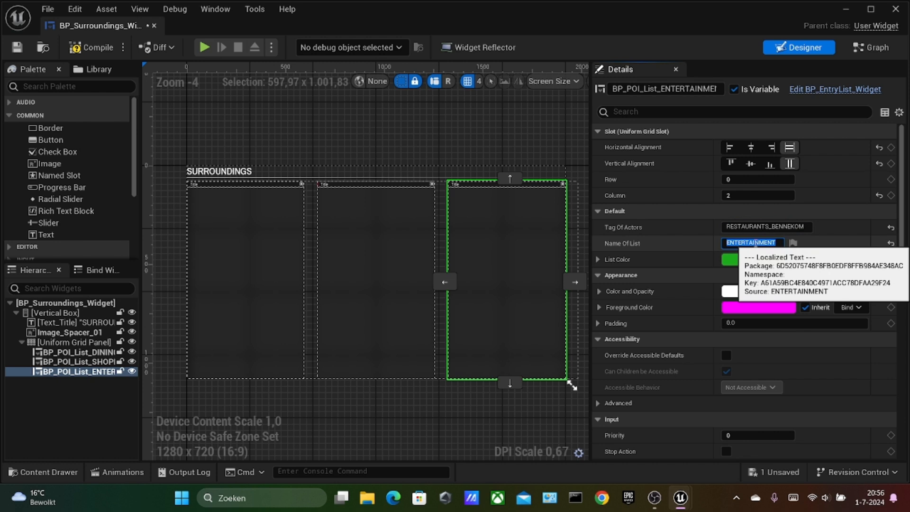
key("Return")
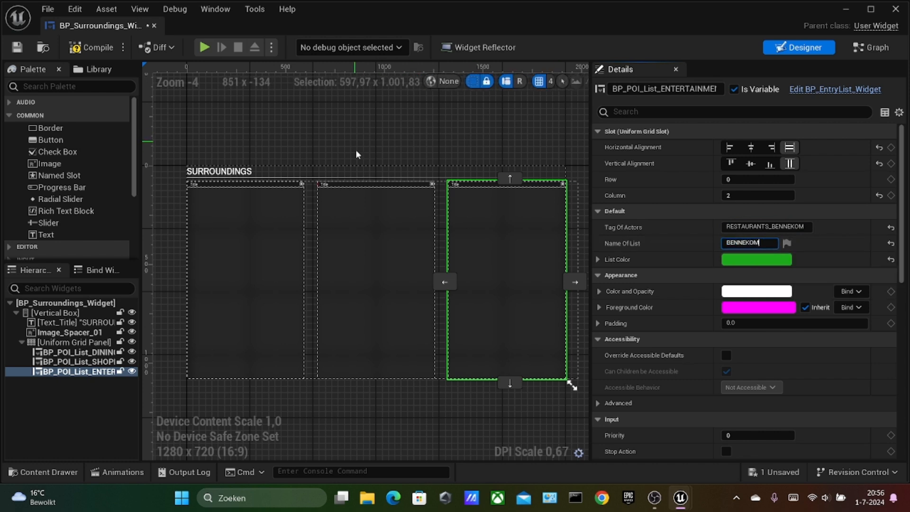
- Change the SURROUNDINGS title text to SUSTAINABLE RESTAURANTS, check the three lists and close the widget
left_click(223, 171)
left_click(767, 228)
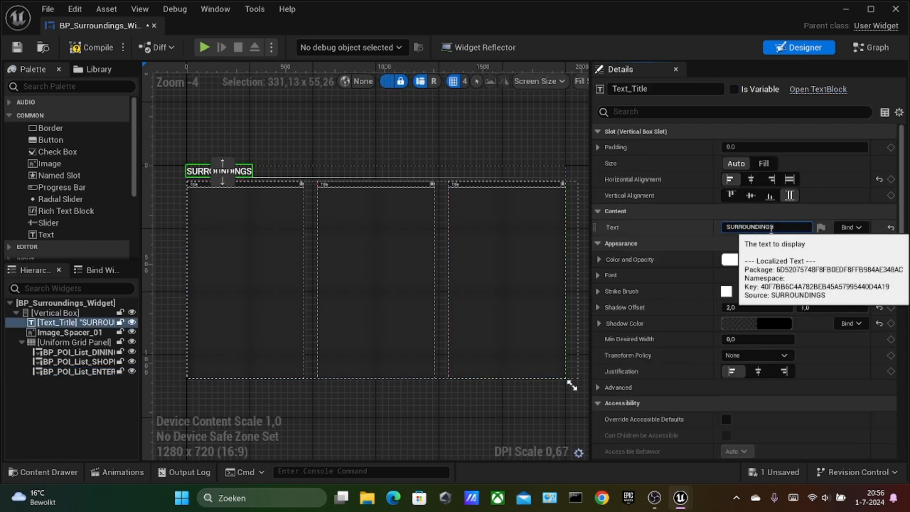
type("SUS")
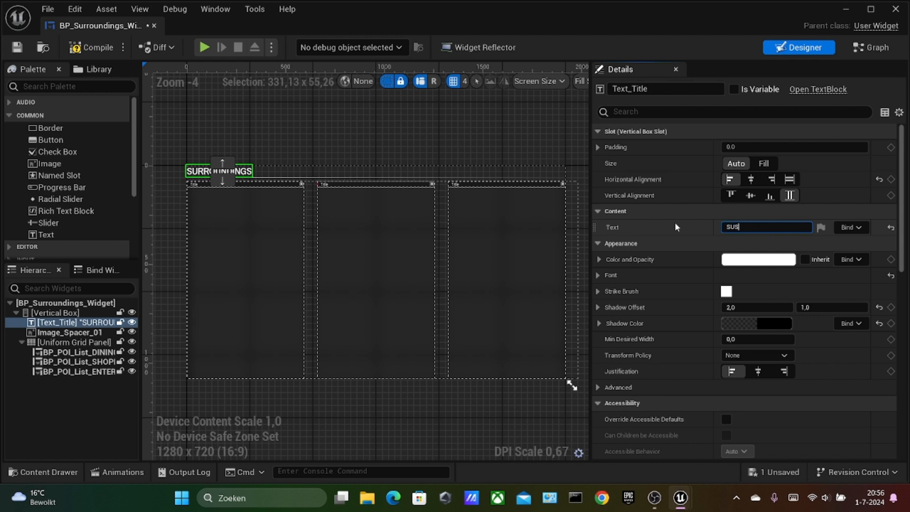
type("TAINABLE RESTAU")
type("RANTS")
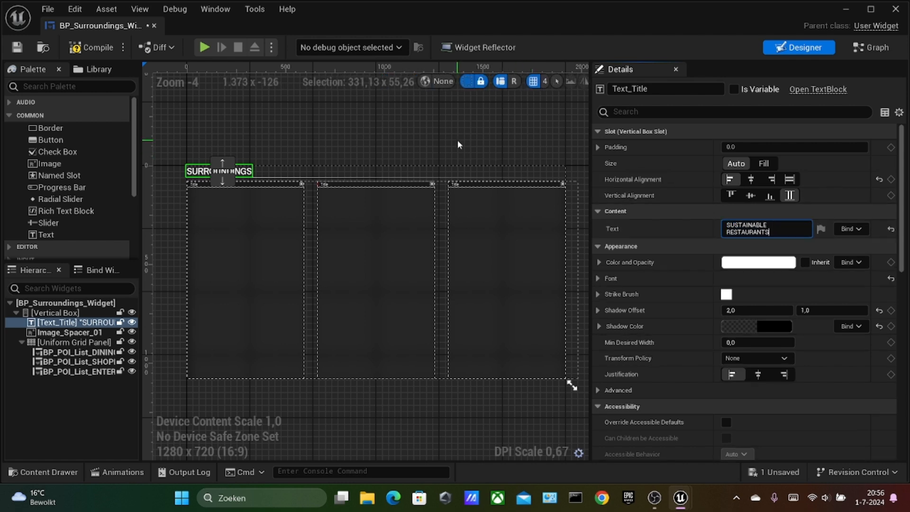
left_click(230, 260)
left_click(374, 239)
left_click(473, 243)
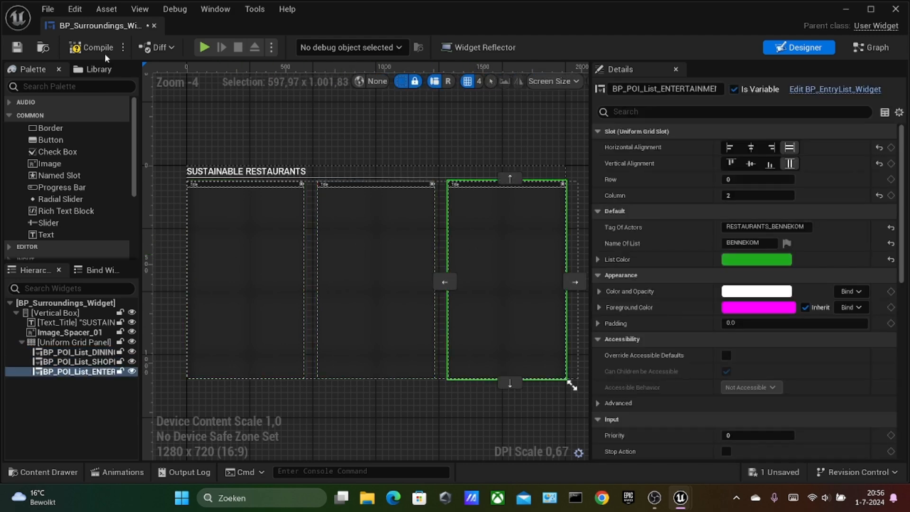
left_click(154, 25)
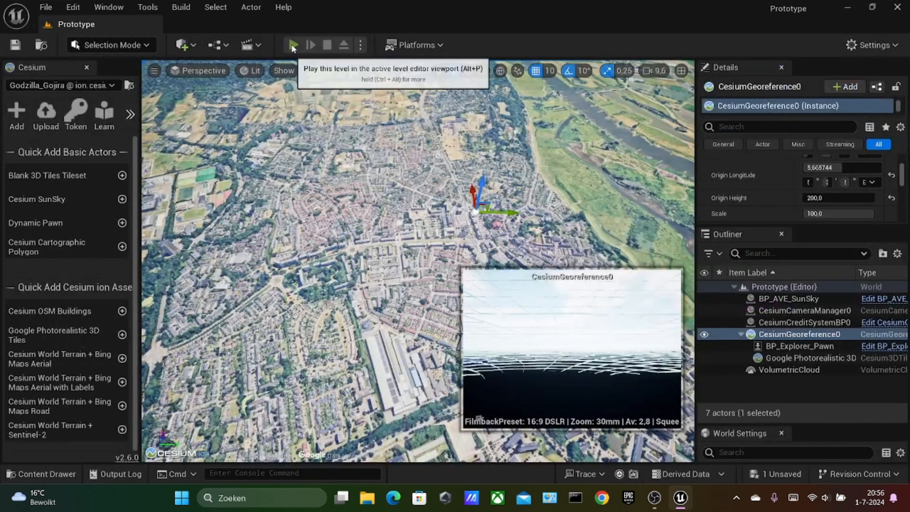
- Play the level, open the Restaurants page and dismiss the pixel streaming advertisement to check the three lists
left_click(292, 45)
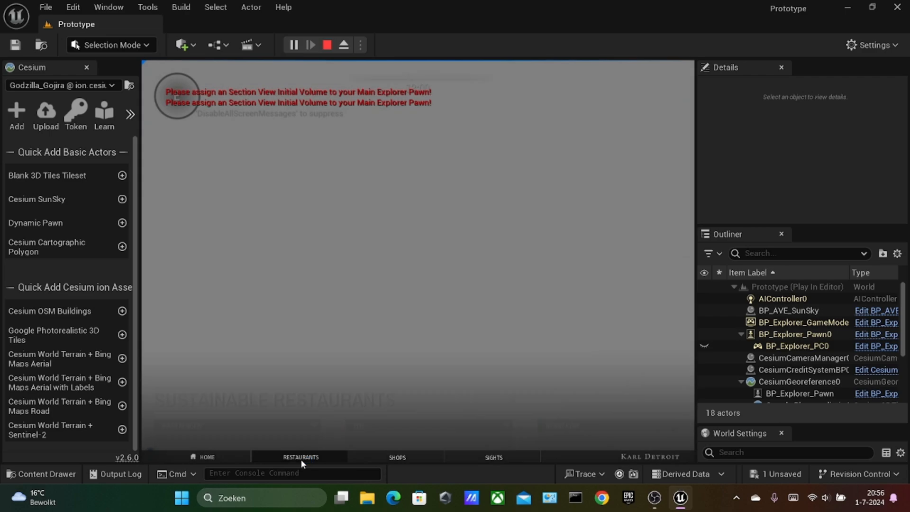
left_click(301, 459)
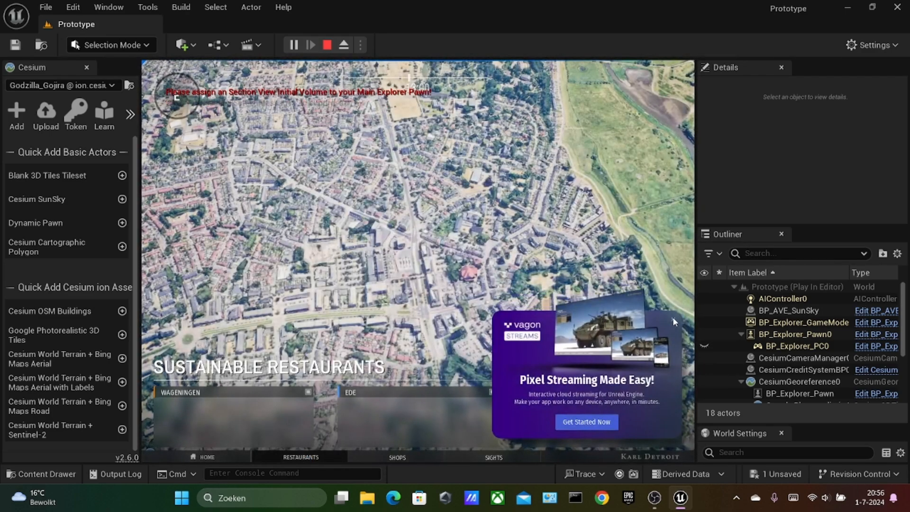
left_click(673, 320)
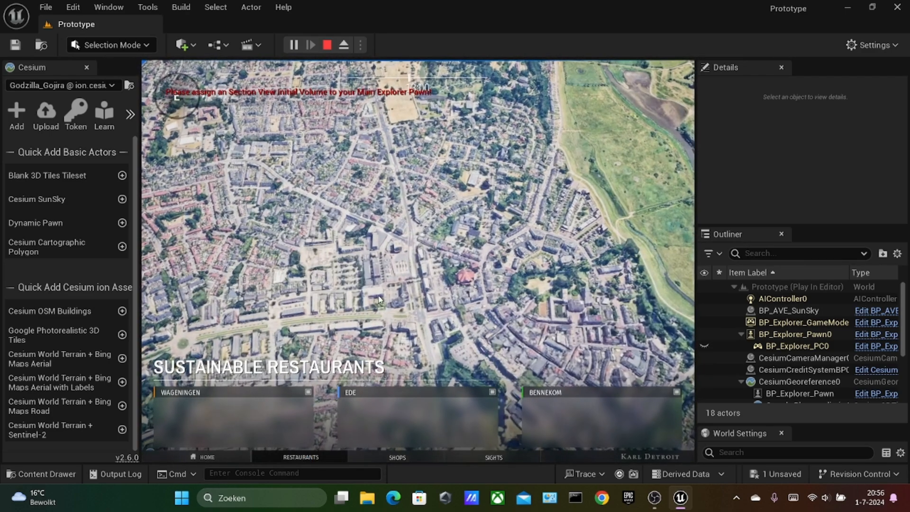
- Fly the camera over the city centre with the restaurant lists open, and stop the play session
left_click_drag(466, 267, 483, 267)
scroll(483, 266, "up", 4)
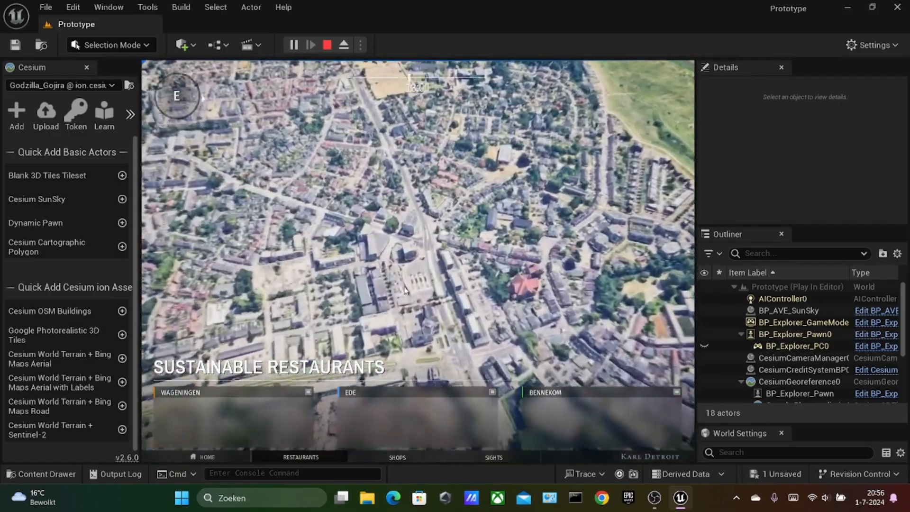
right_click_drag(512, 270, 399, 238)
scroll(397, 239, "up", 3)
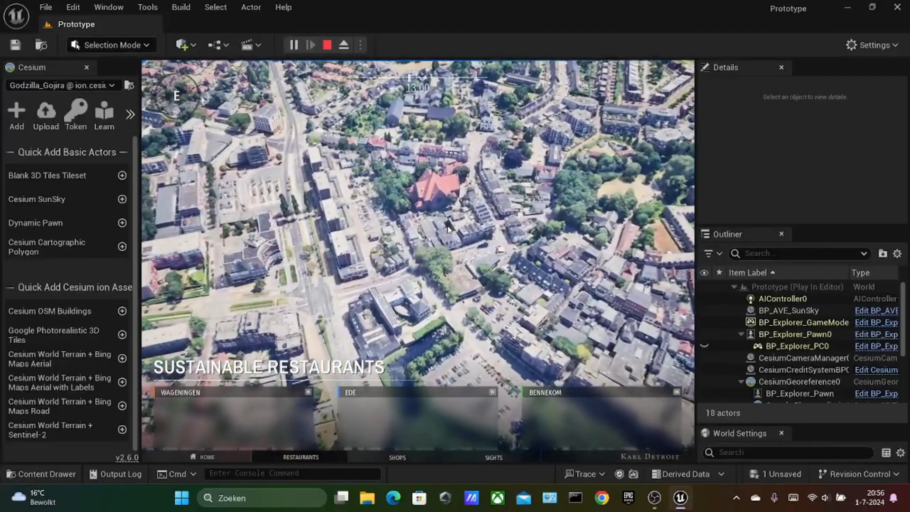
key("d")
key("w")
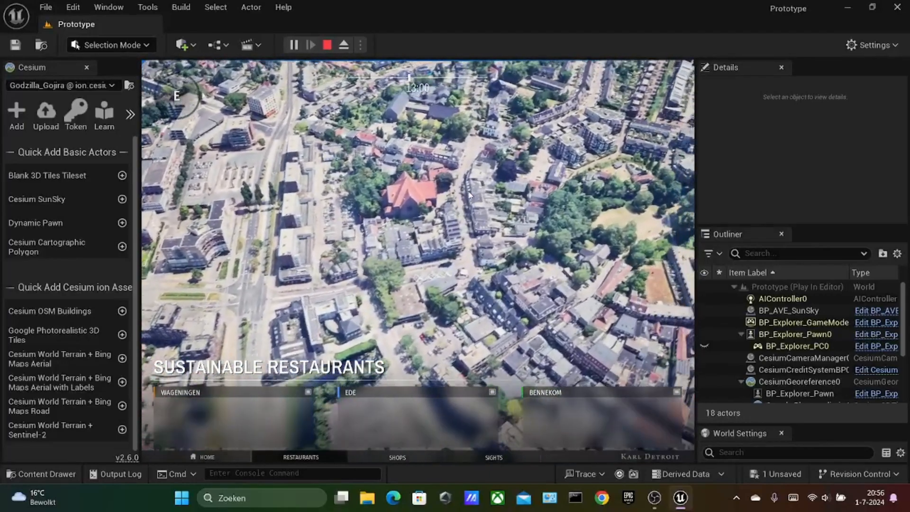
key("w")
scroll(417, 244, "up", 3)
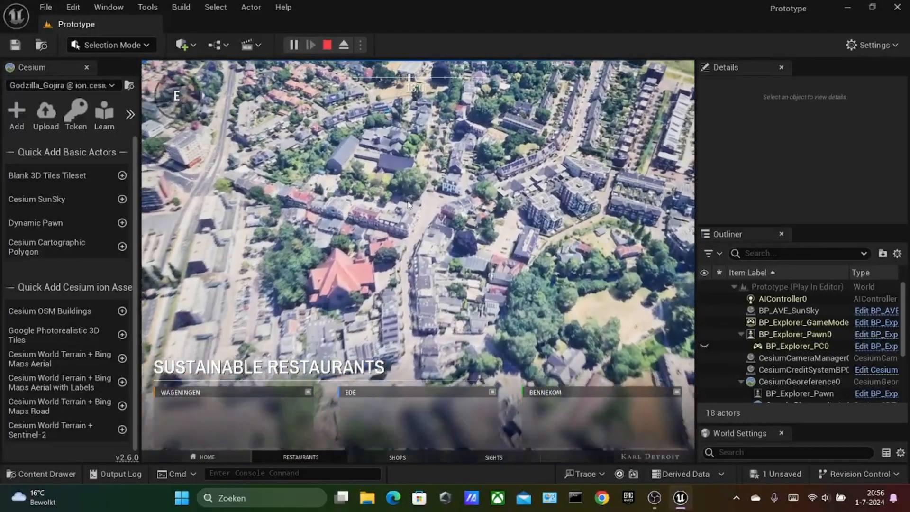
key("a")
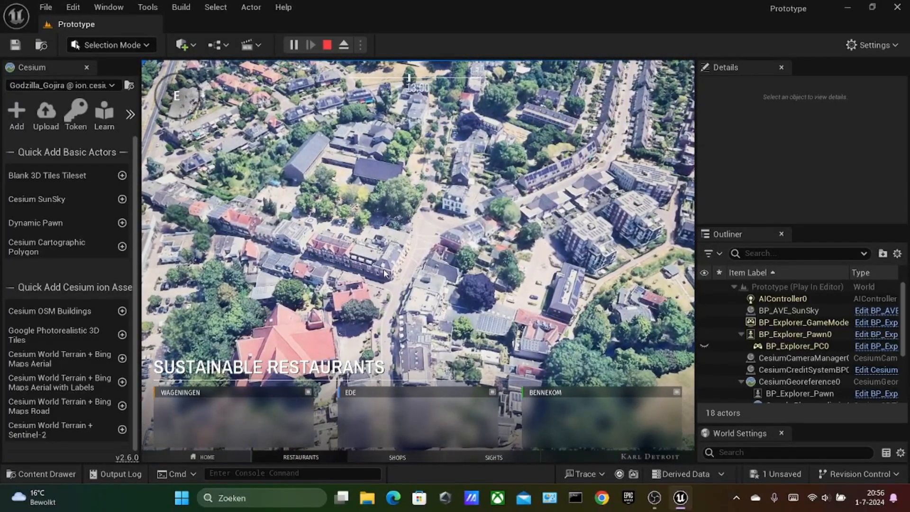
key("e")
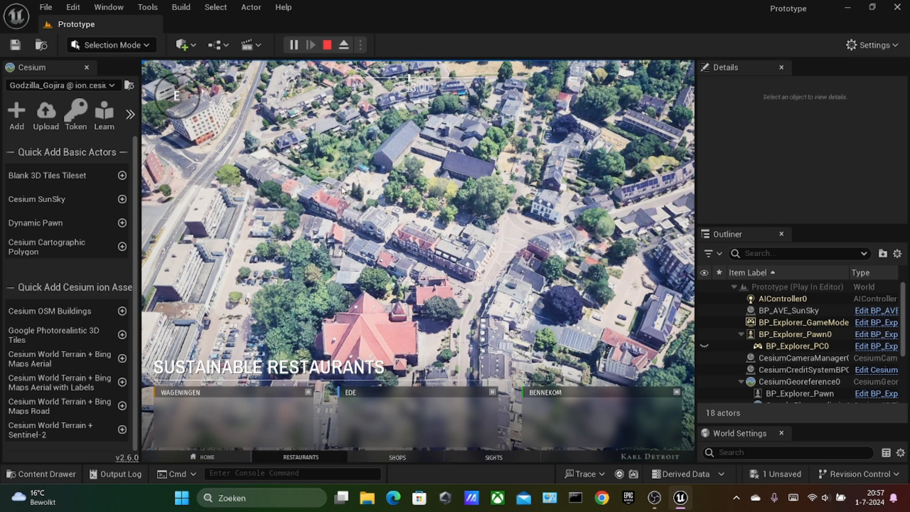
left_click(327, 45)
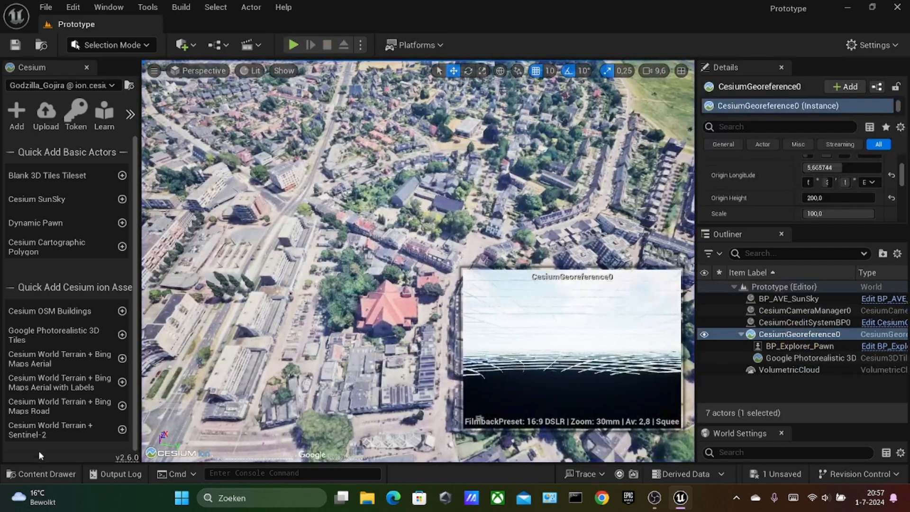
- Reopen BP_Surroundings_Widget from the Widgets folder and review the settings of the Ede and Bennekom lists
left_click(41, 474)
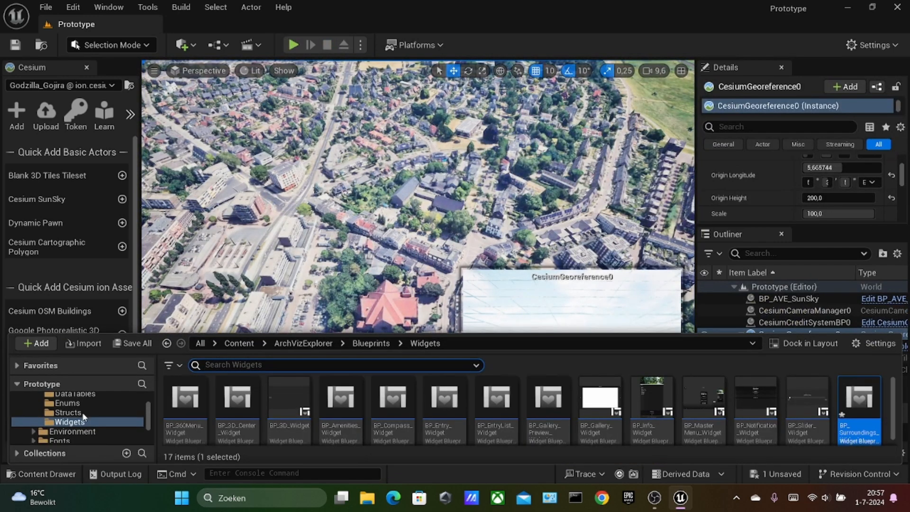
double_click(859, 402)
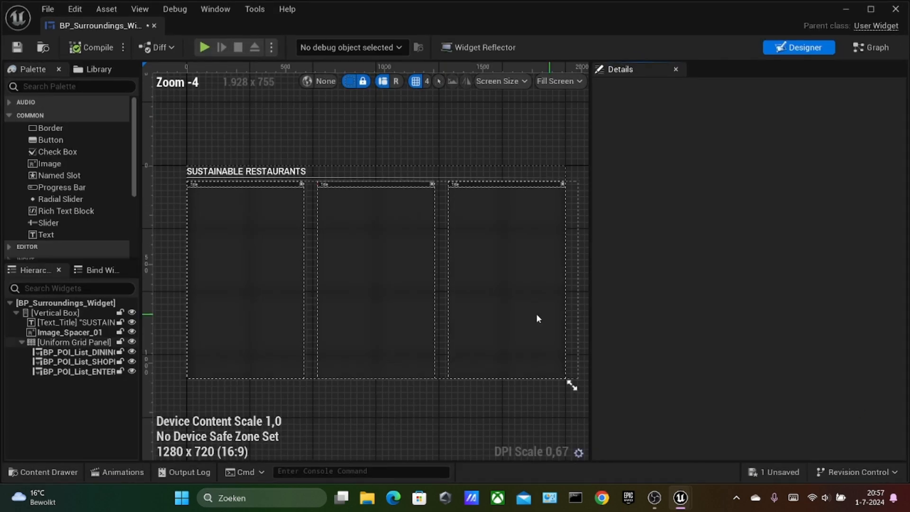
left_click(388, 244)
left_click(495, 239)
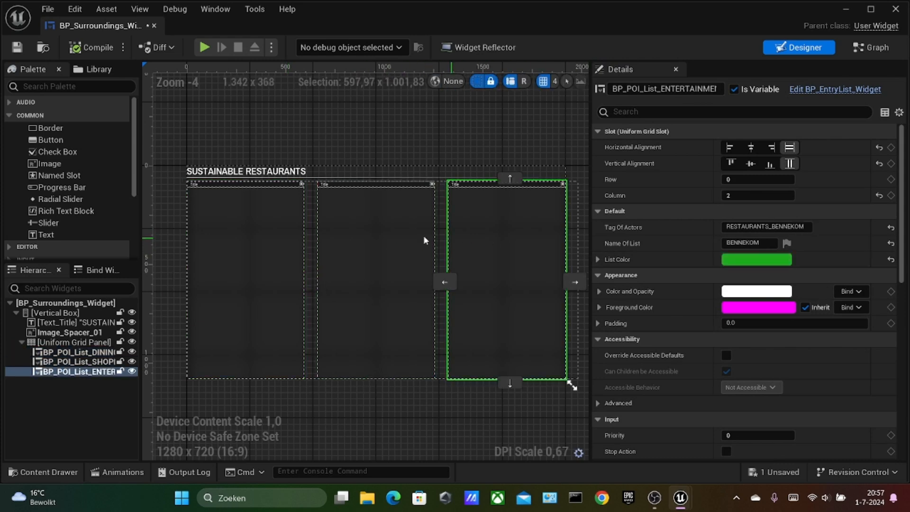
left_click(413, 239)
- Set the Wageningen list's List Color to dark blue, hex sRGB 2F00CBFF
left_click(273, 240)
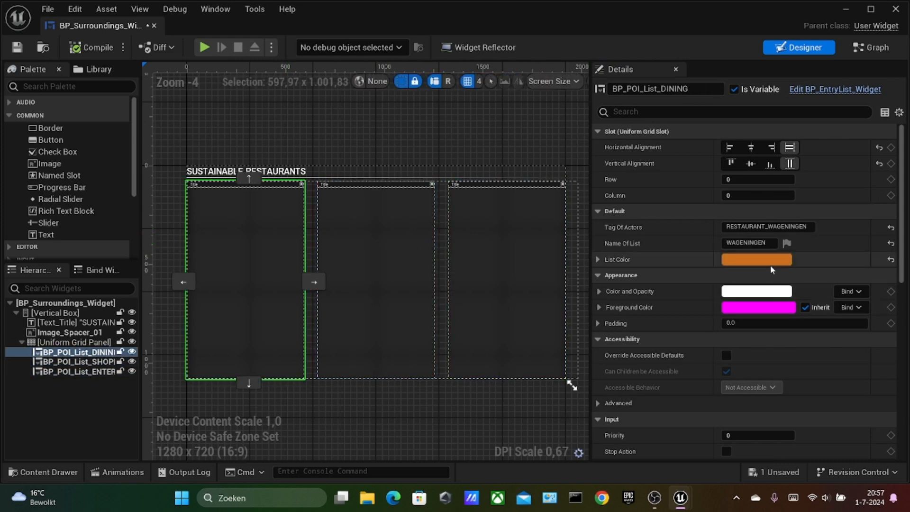
left_click(757, 259)
left_click(545, 218)
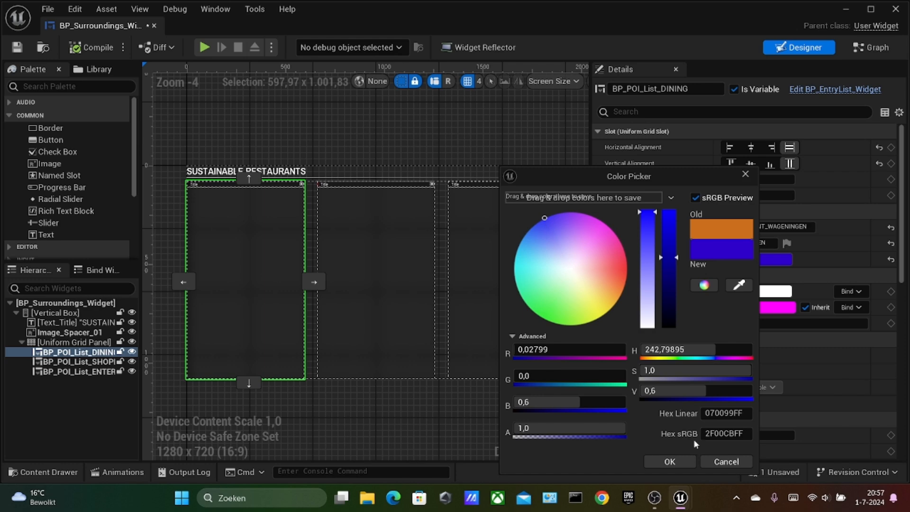
left_click(682, 460)
- Change the Ede list's List Color to a deeper blue and select the Wageningen list again
left_click(374, 246)
left_click(749, 260)
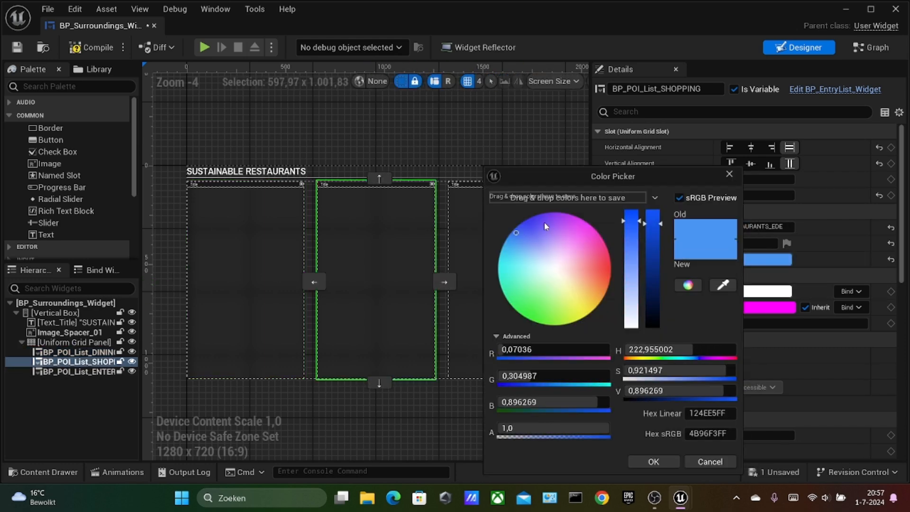
left_click(529, 222)
left_click(666, 458)
left_click(274, 263)
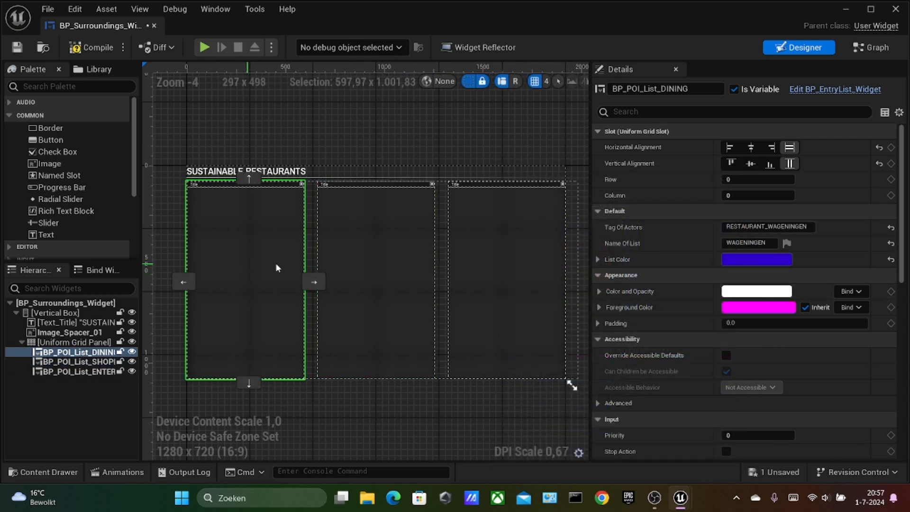
- Change the Bennekom list's List Color from green to a bright violet-blue, hex sRGB 592AFFFF
left_click(408, 243)
left_click(482, 245)
left_click(756, 259)
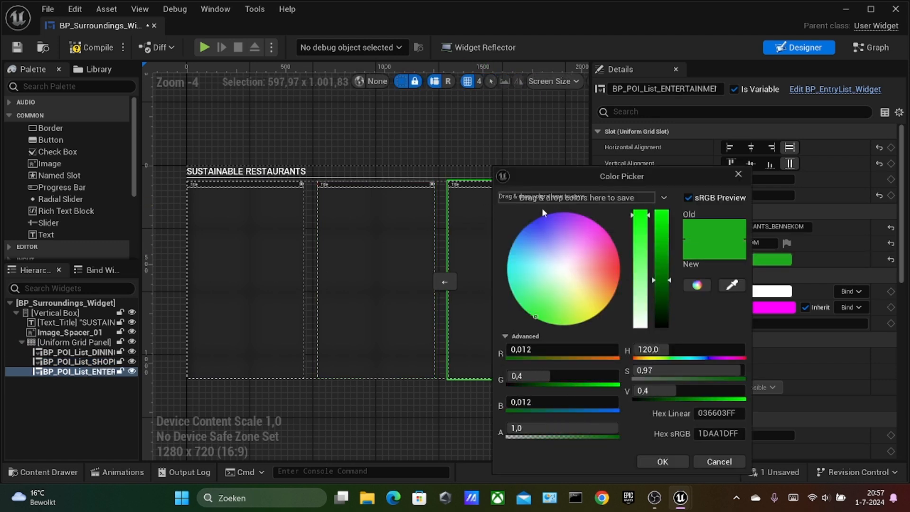
left_click(540, 221)
left_click_drag(671, 278, 672, 199)
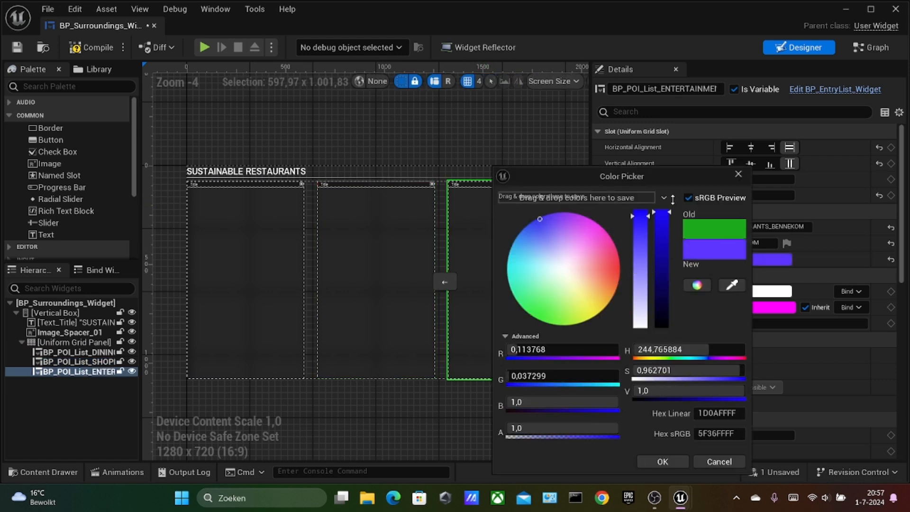
left_click(640, 212)
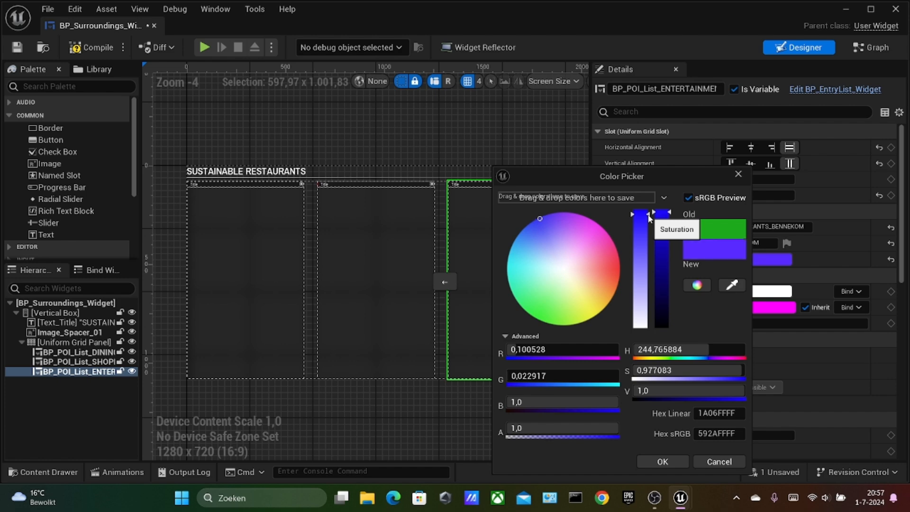
left_click(667, 464)
- Set the Ede list's List Color to a fully saturated bright blue, hex sRGB 2200FFFF, and compare it with the Bennekom list
left_click(417, 265)
left_click(762, 262)
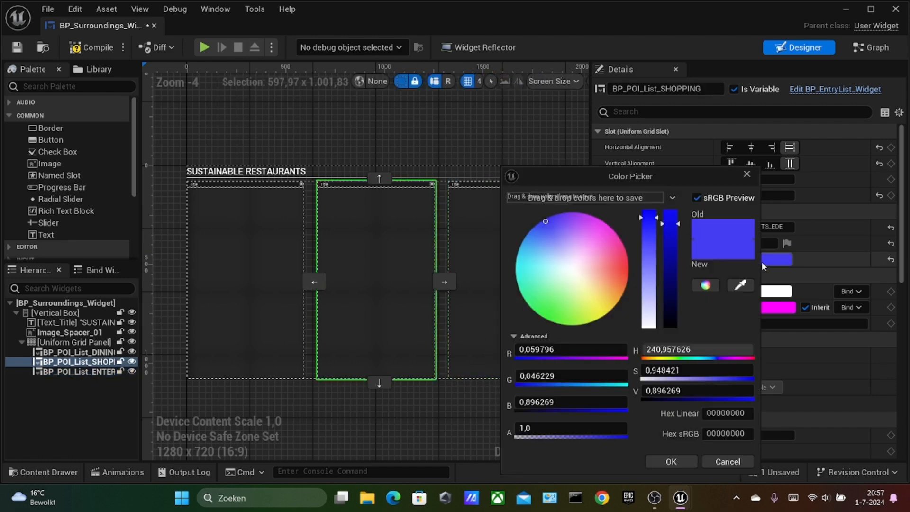
left_click_drag(658, 219, 679, 204)
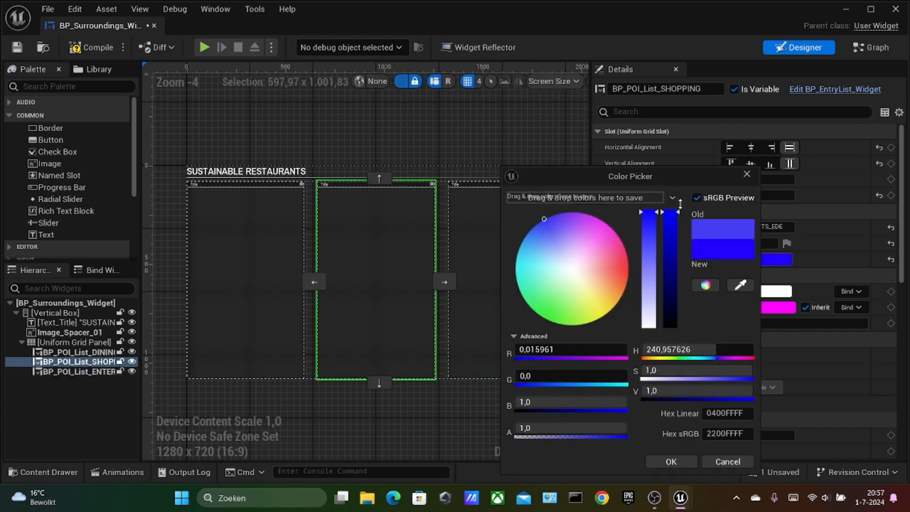
left_click(671, 462)
left_click(478, 319)
left_click(390, 249)
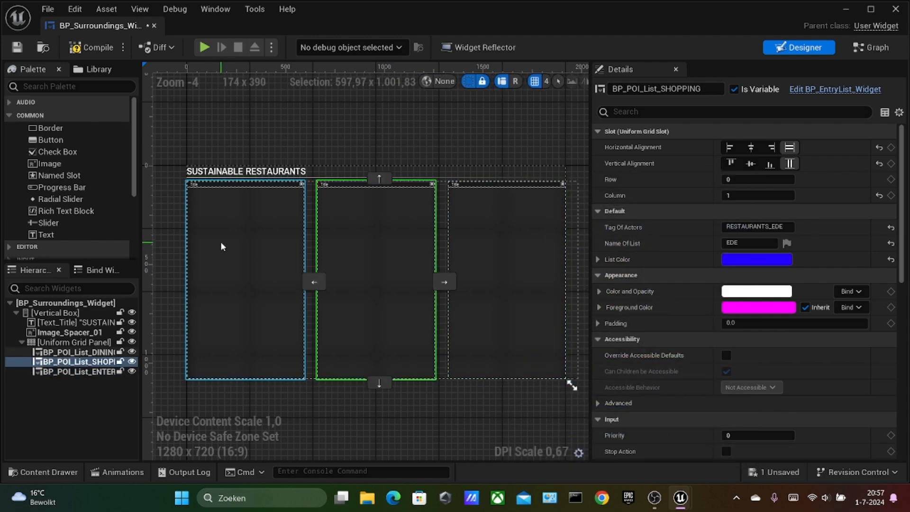
- Brighten the Wageningen list's List Color to hex sRGB 3D00FFFF and check it against the colours of the other two lists
left_click(220, 241)
left_click(758, 259)
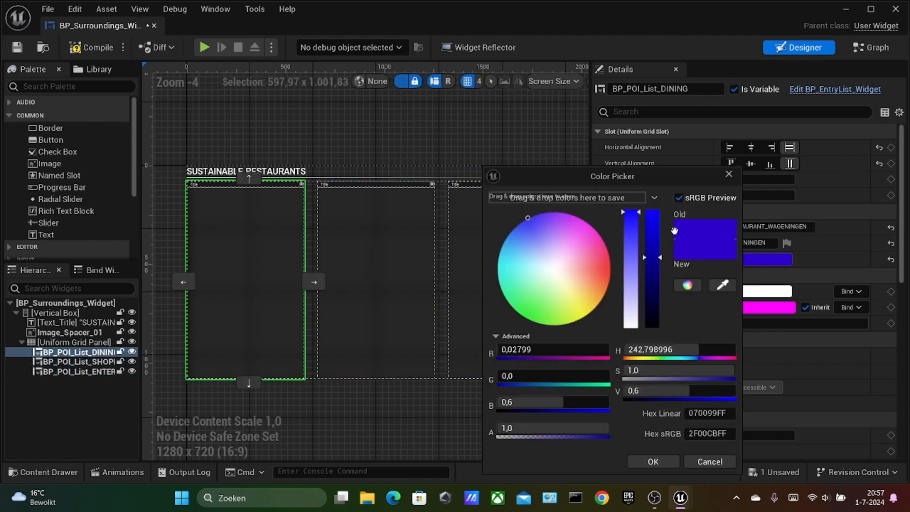
left_click_drag(654, 246, 665, 187)
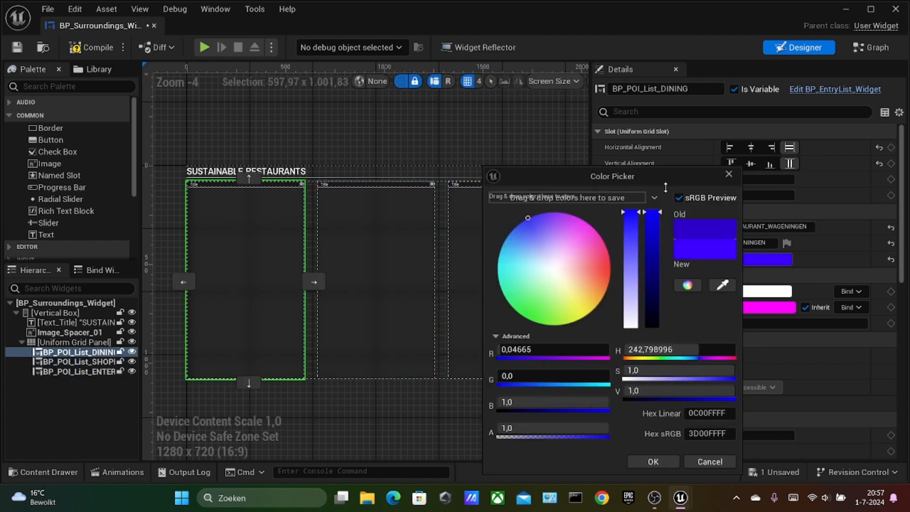
left_click(660, 465)
left_click(389, 306)
left_click(514, 255)
left_click(366, 253)
left_click(256, 232)
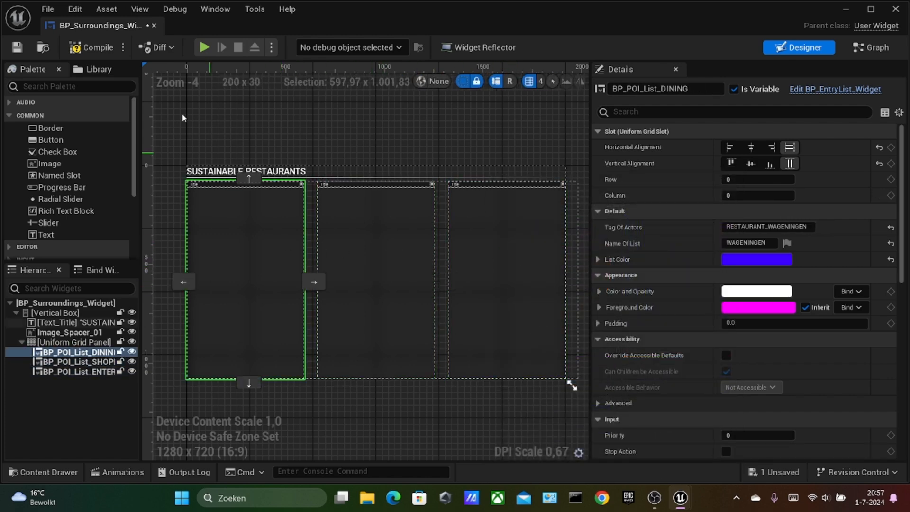
- Play the level, open the Restaurants menu to check the list colours, and stop the play session
left_click(204, 47)
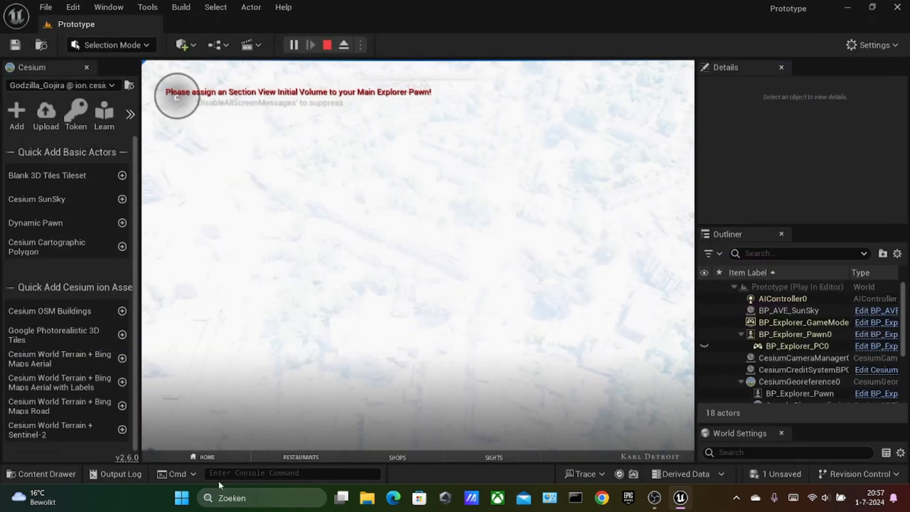
left_click(277, 456)
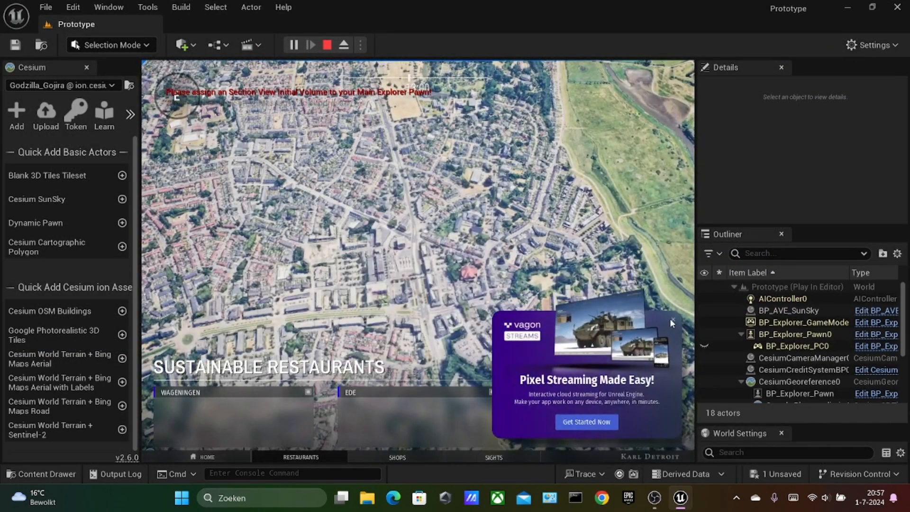
left_click(327, 45)
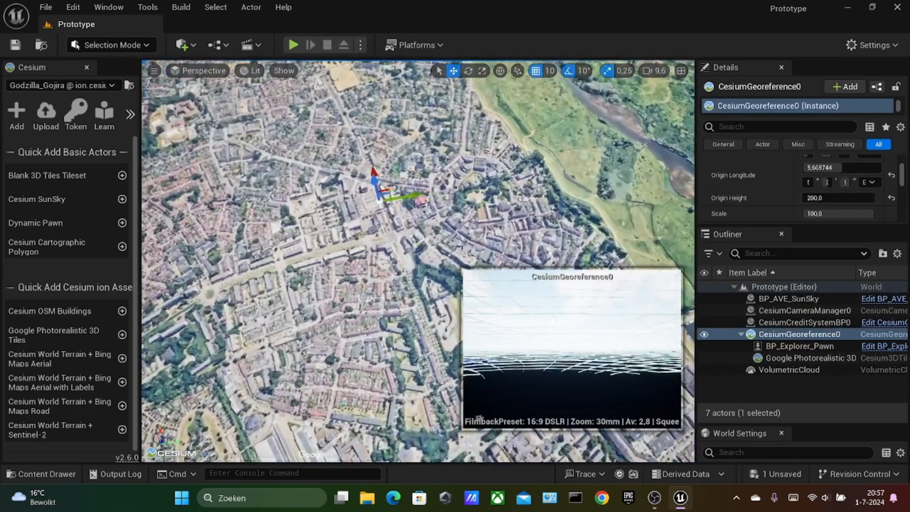
- Place a BP_POI actor from the ArchVizExplorer Blueprints folder into the level over the city centre
key("w")
right_click_drag(417, 261, 381, 223)
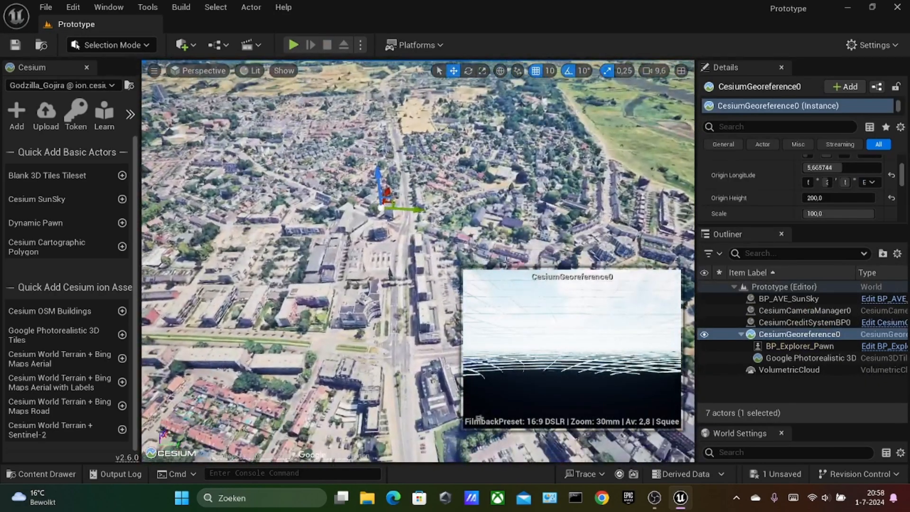
left_click(42, 474)
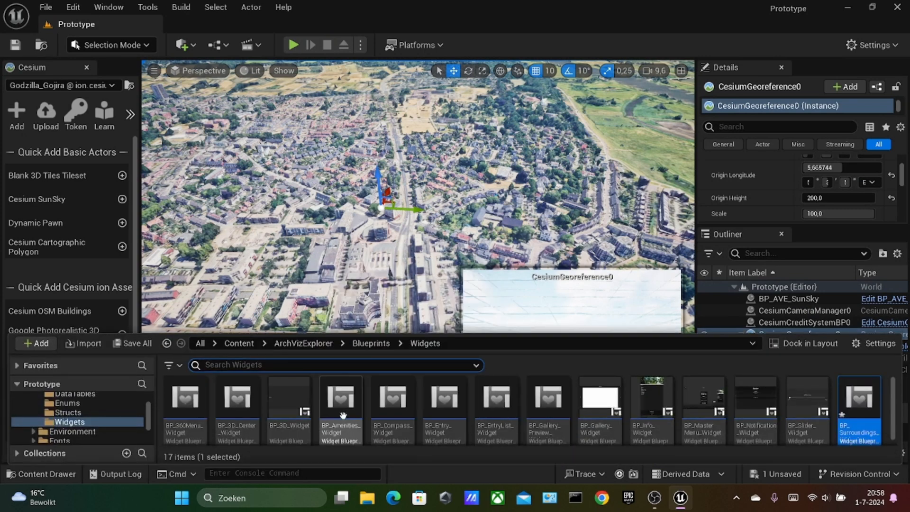
left_click(301, 344)
double_click(184, 397)
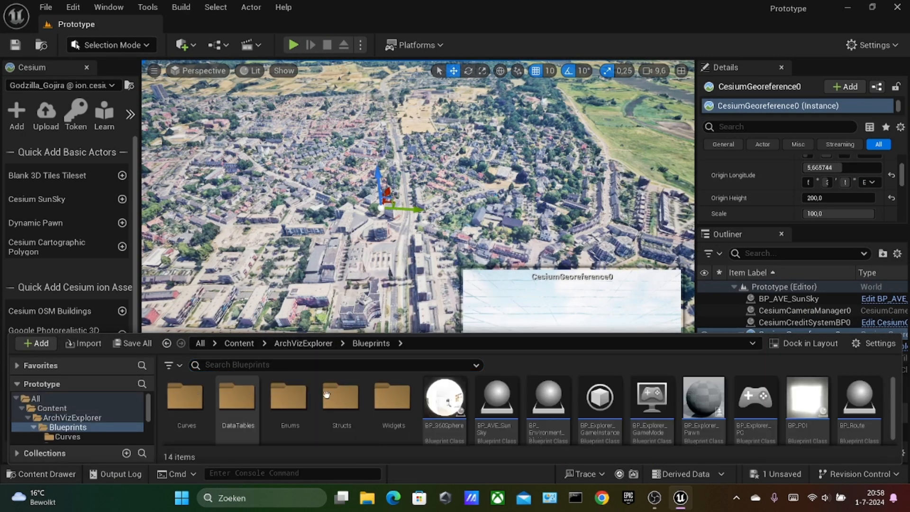
right_click_drag(444, 293, 467, 308)
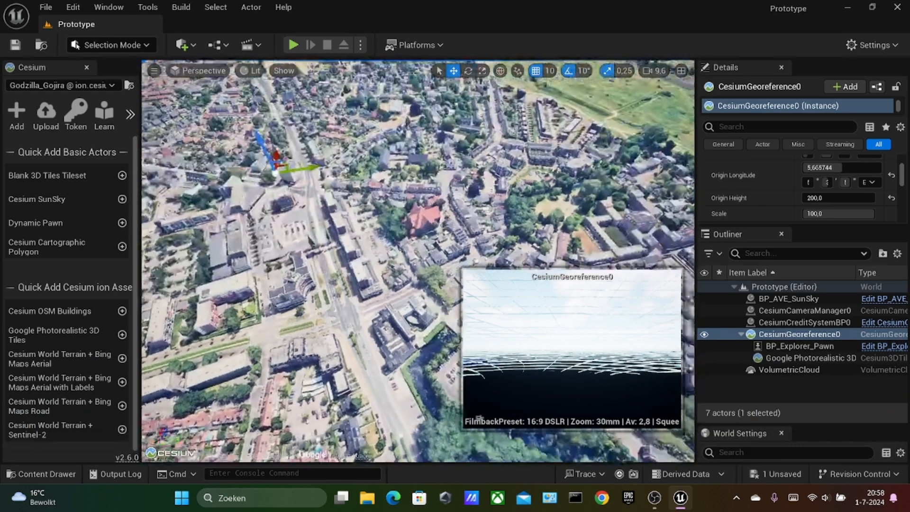
left_click(42, 474)
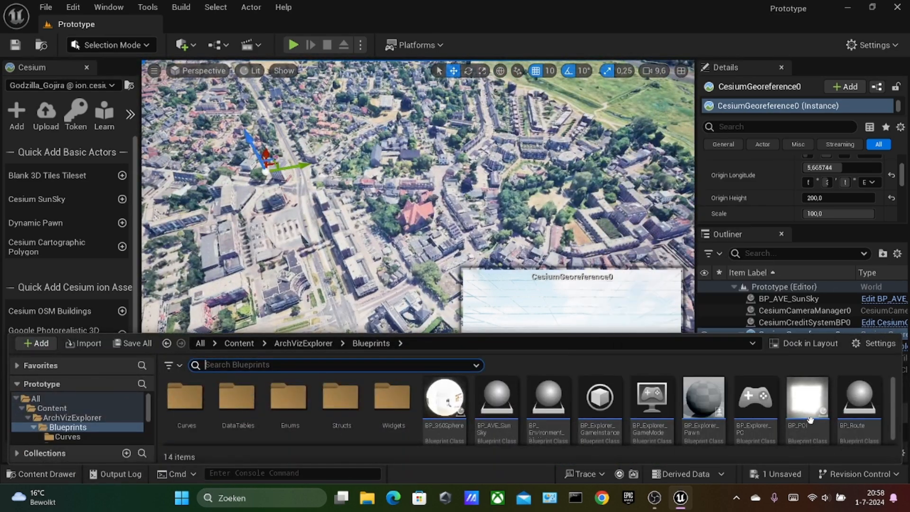
mouse_move(806, 415)
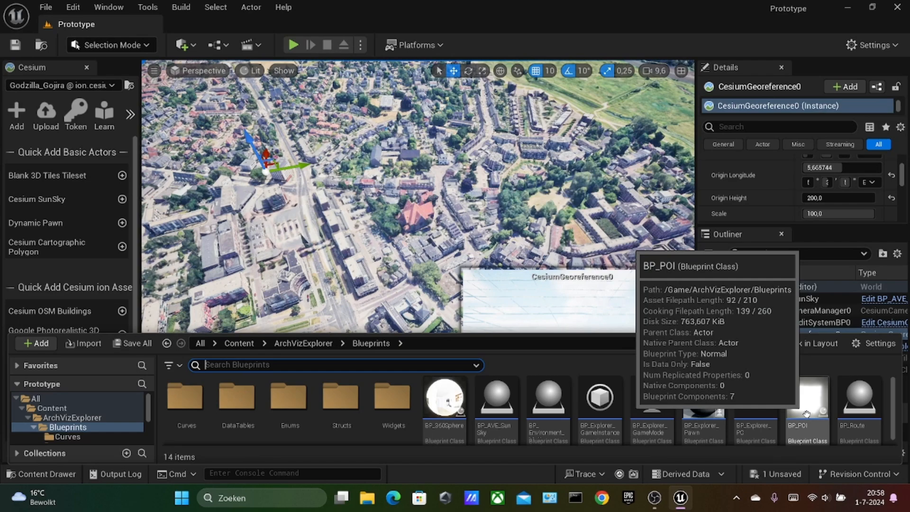
left_click_drag(806, 414, 442, 192)
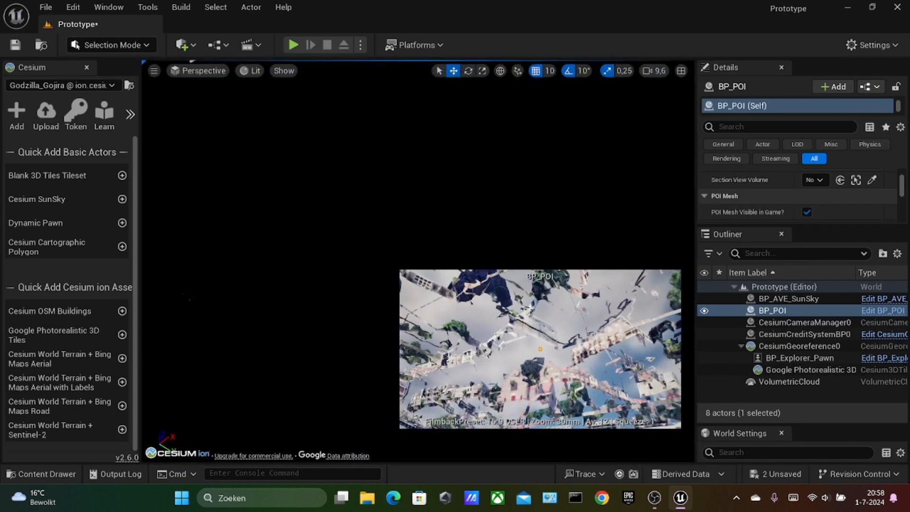
- Lower the camera speed to about 0.96 and scale the BP_POI box up horizontally over the buildings beside the street junction
right_click_drag(443, 192, 403, 148)
left_click(661, 71)
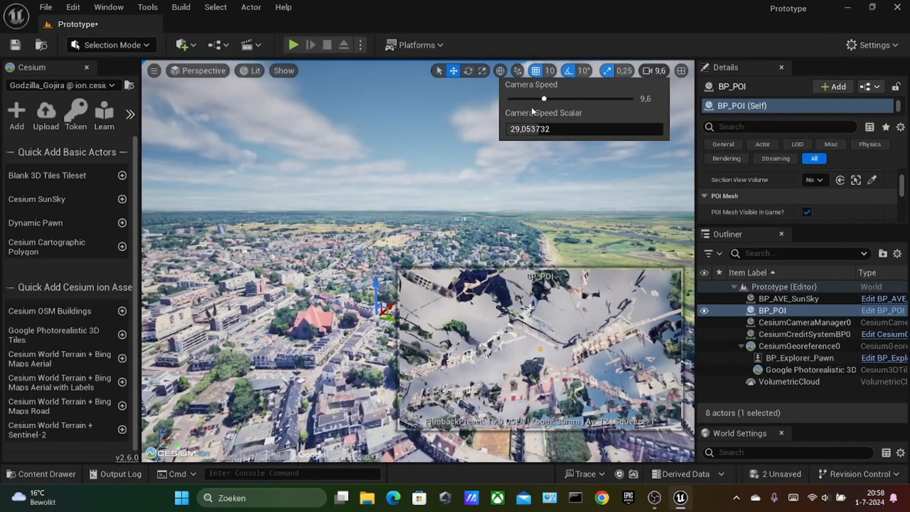
left_click_drag(541, 98, 519, 99)
right_click_drag(361, 211, 357, 242)
left_click(472, 71)
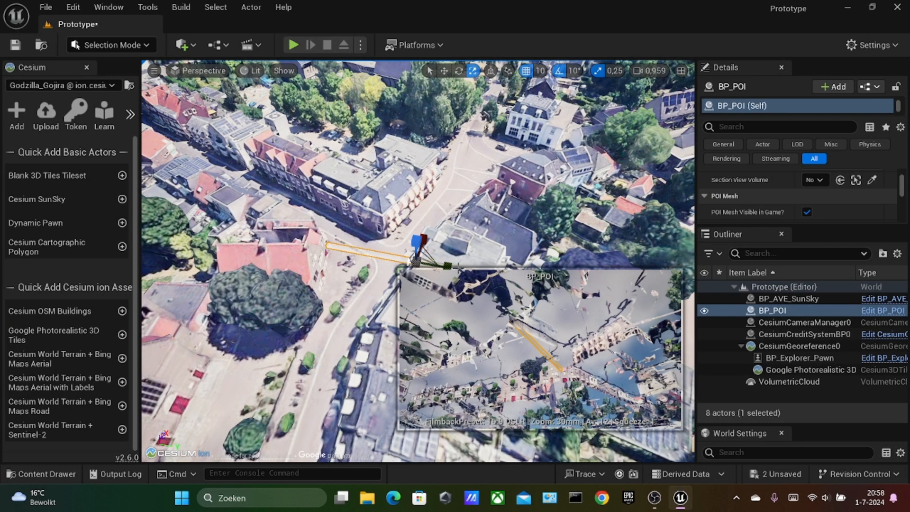
right_click_drag(458, 266, 454, 294)
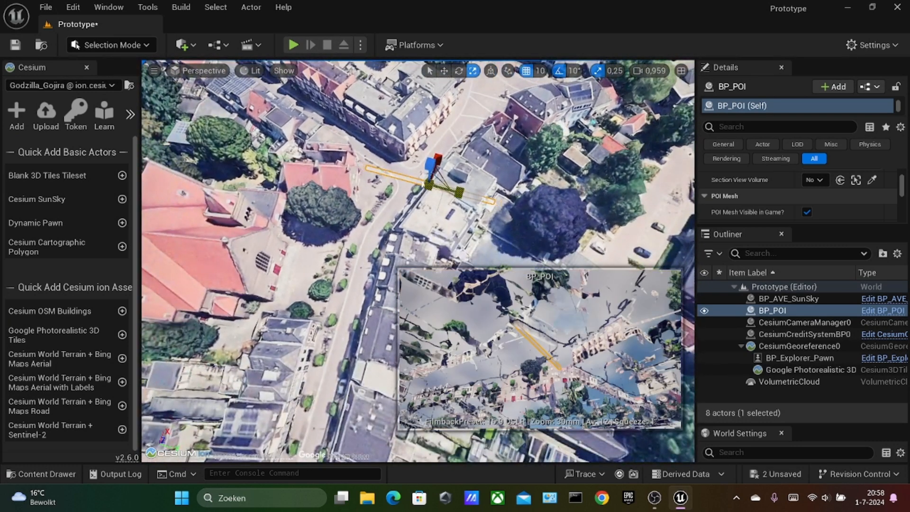
left_click_drag(458, 192, 480, 192)
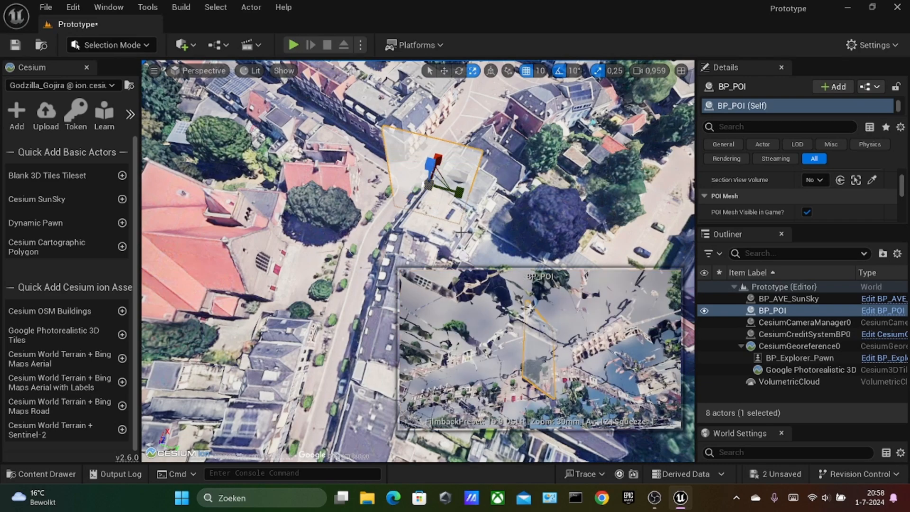
left_click_drag(438, 156, 238, 240)
- Rotate the BP_POI box to match the street layout and move it onto the corner building block by the square
right_click_drag(238, 240, 90, 242)
right_click_drag(411, 86, 420, 92)
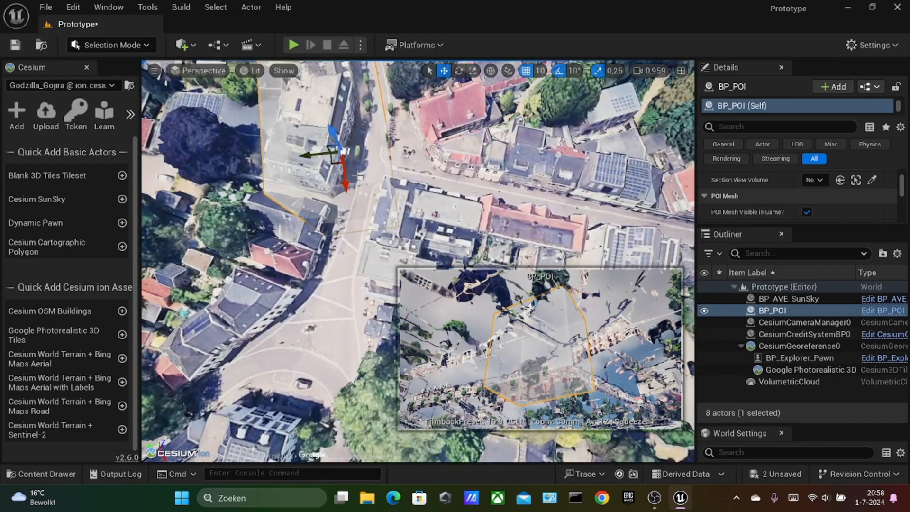
left_click_drag(344, 185, 415, 221)
left_click(459, 71)
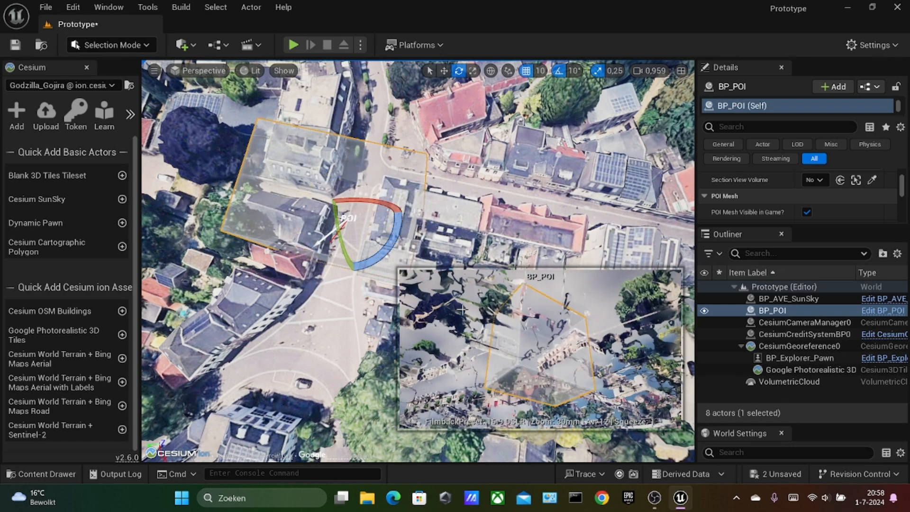
right_click_drag(463, 308, 488, 329)
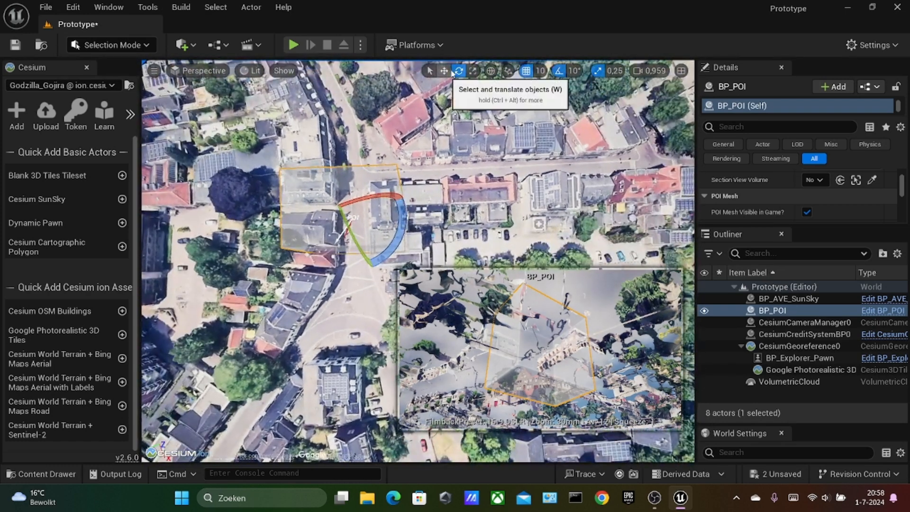
key("r")
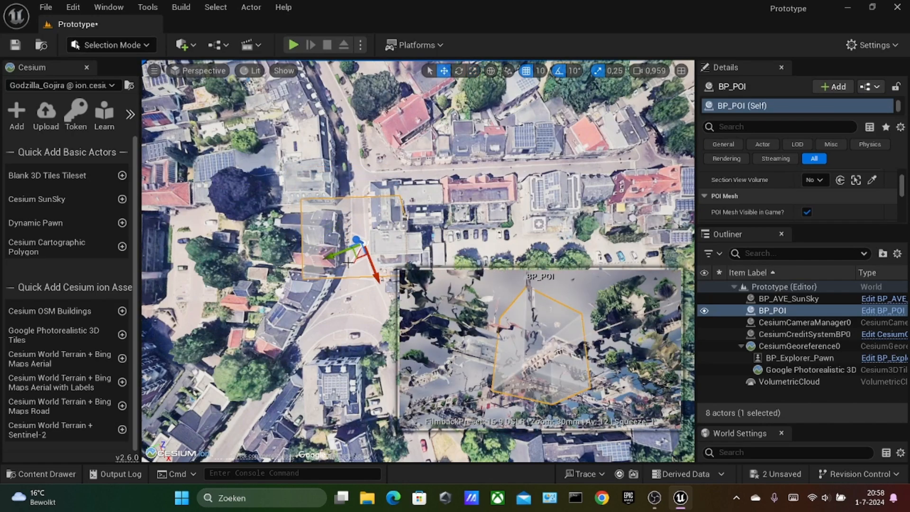
left_click_drag(385, 229, 389, 228)
right_click_drag(455, 213, 463, 211)
left_click_drag(504, 174, 484, 183)
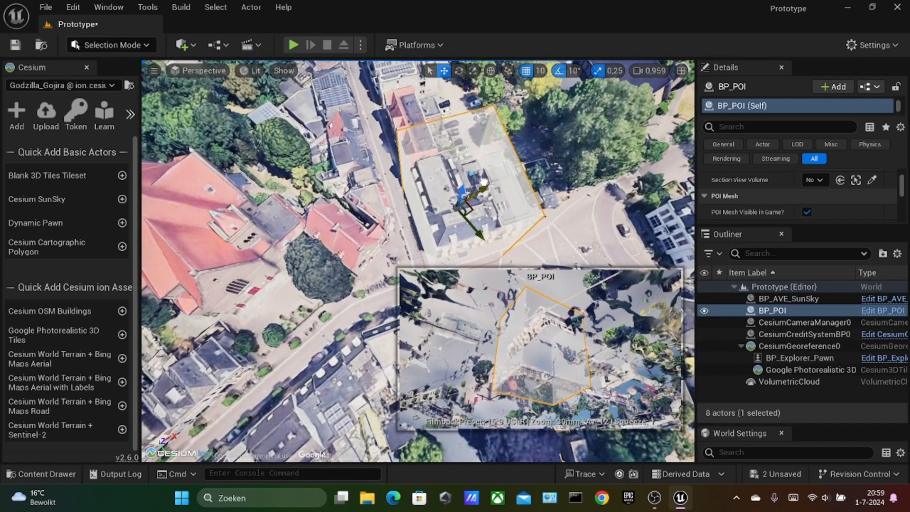
- Resize BP_POI to a scale of about 29.75 × 31 × 36.25 and fine-tune its position so it encloses the corner building block
right_click_drag(485, 184, 469, 188)
key("r")
left_click_drag(518, 133, 526, 135)
mouse_move(526, 135)
right_mouse_down()
mouse_move(538, 135)
mouse_move(528, 136)
right_mouse_up()
mouse_move(415, 128)
right_mouse_down()
mouse_move(424, 132)
mouse_move(415, 128)
right_mouse_up()
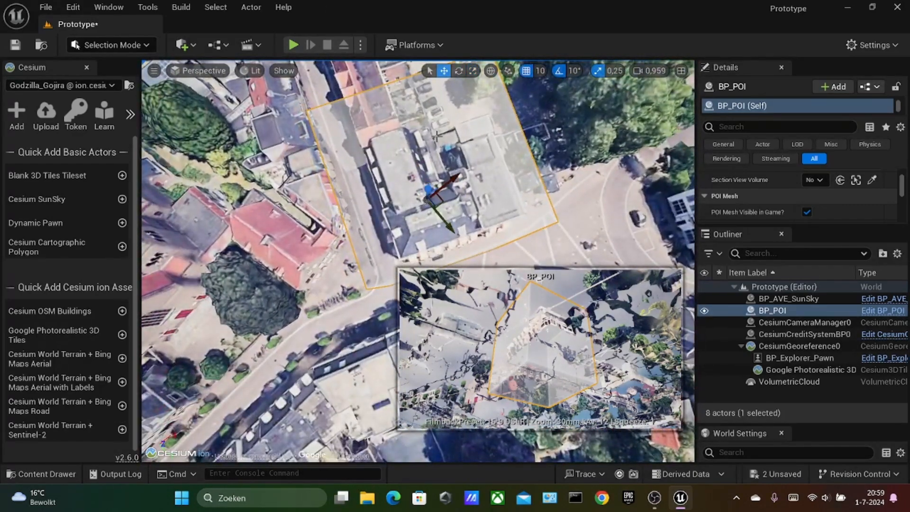
left_click_drag(449, 223, 441, 209)
left_click_drag(438, 169, 453, 157)
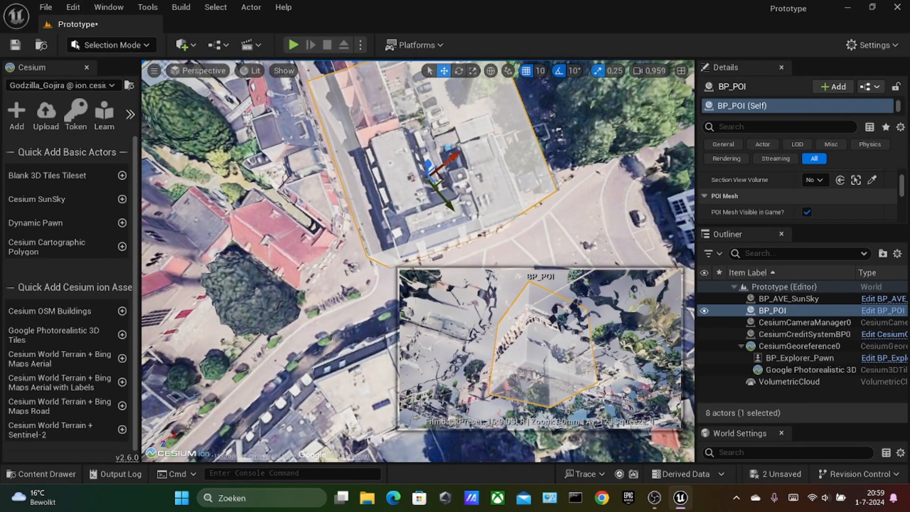
left_click_drag(453, 201, 460, 206)
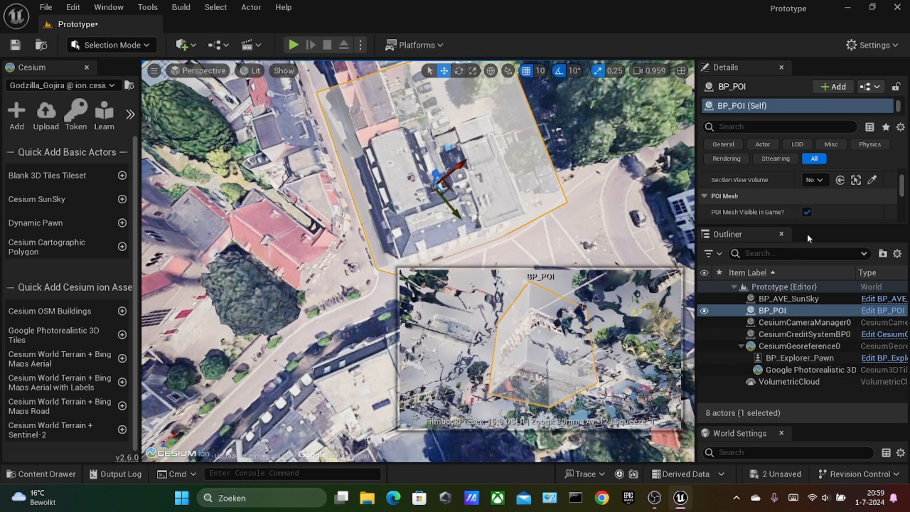
- In BP_POI's POI Info Struct, set the name to HOTEL DE WERELD and enter an information text ending in "IN WAGENINGEN"
scroll(820, 203, "down", 3)
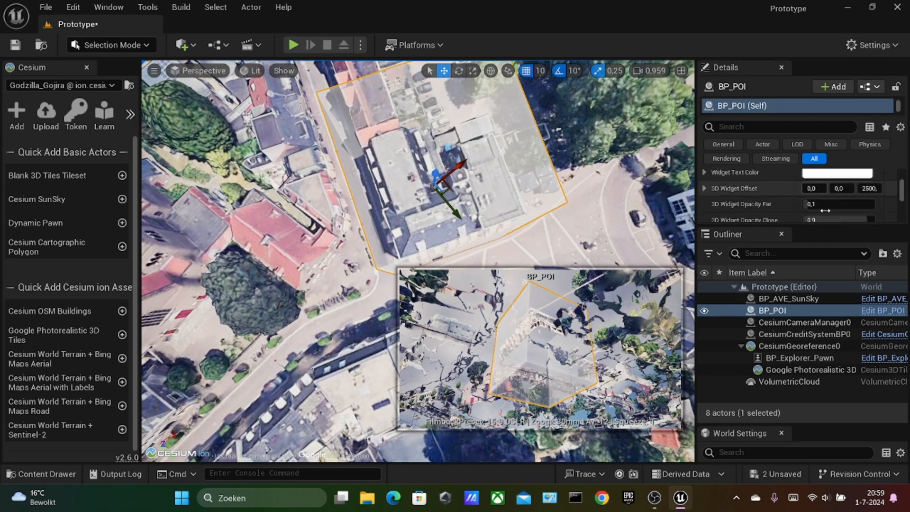
scroll(825, 210, "up", 5)
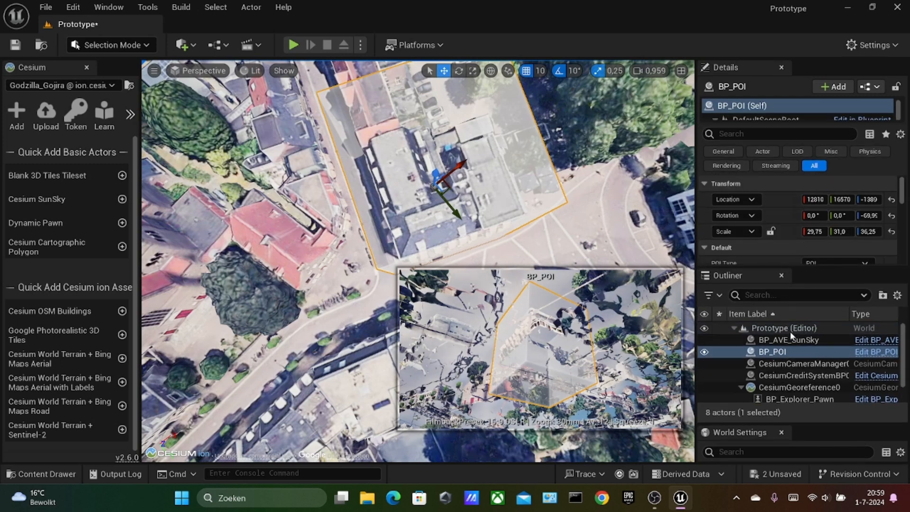
left_click(767, 351)
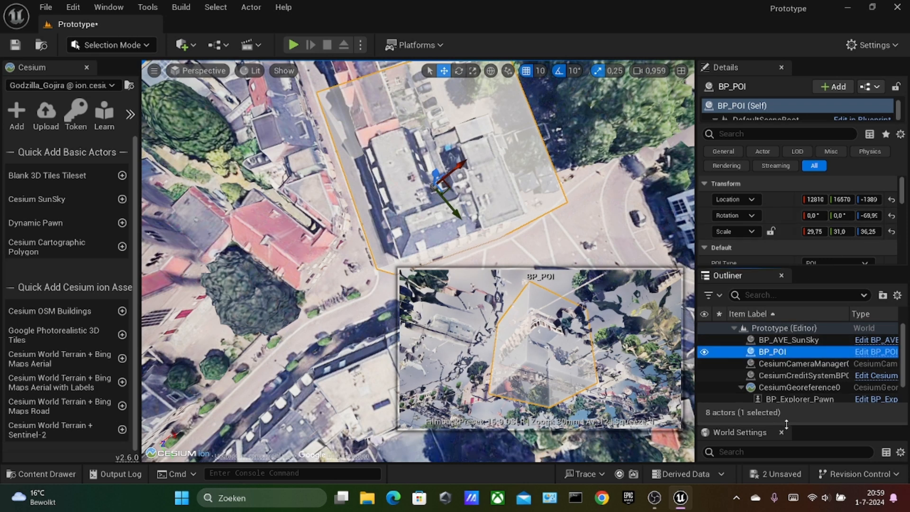
scroll(808, 229, "down", 5)
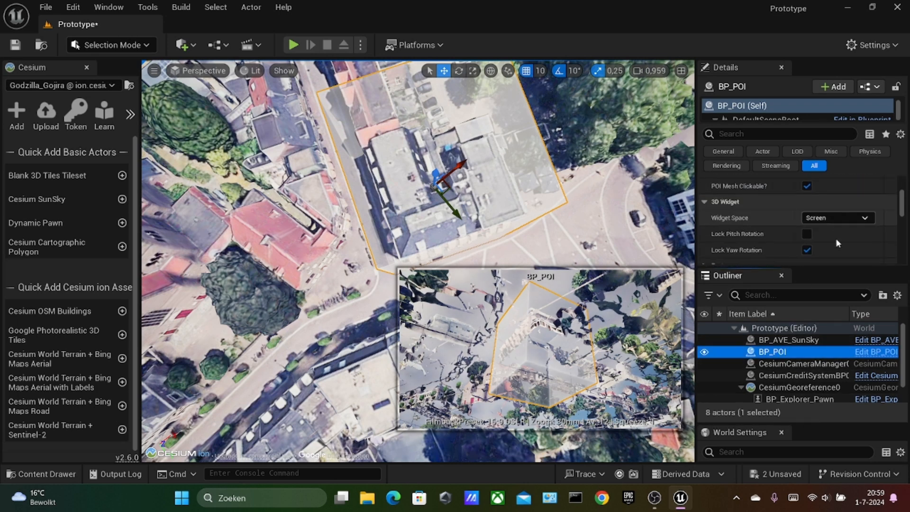
scroll(836, 243, "down", 3)
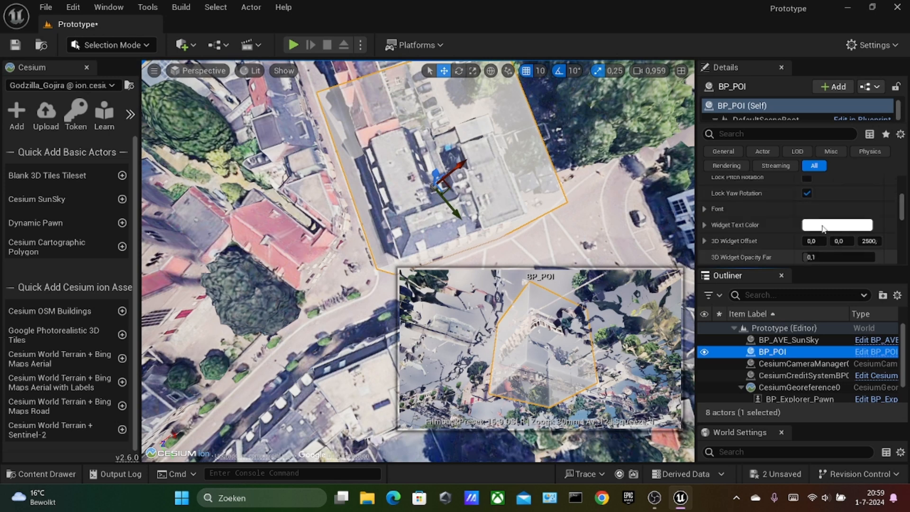
scroll(822, 229, "up", 5)
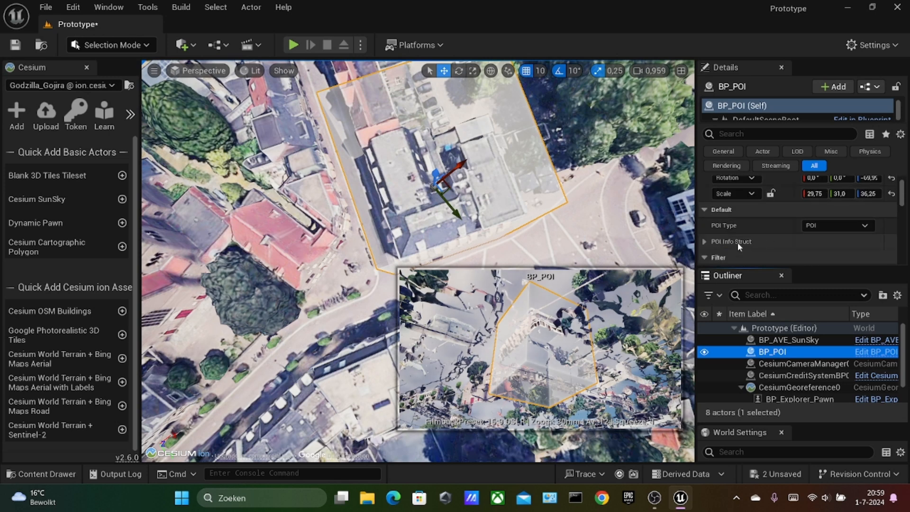
left_click(704, 244)
scroll(736, 226, "down", 1)
left_click(825, 220)
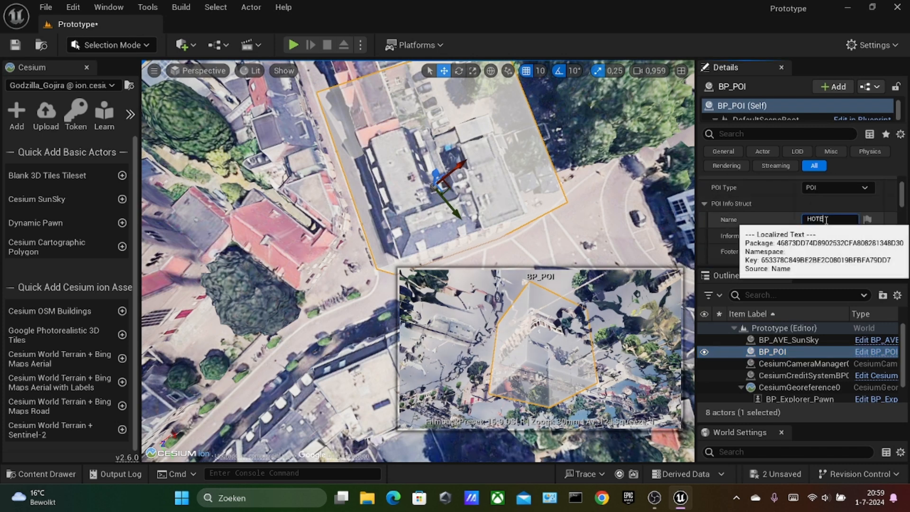
type("HOTEL DE")
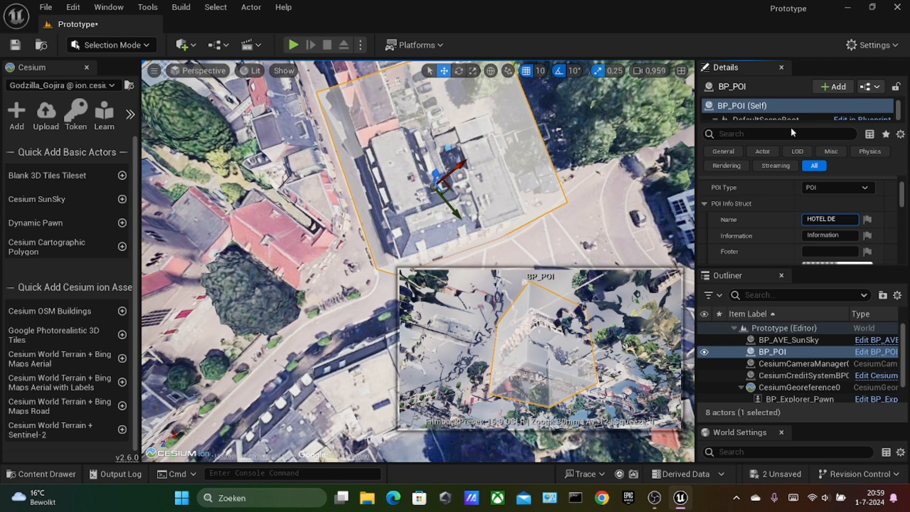
type(" WERELD")
left_click(825, 235)
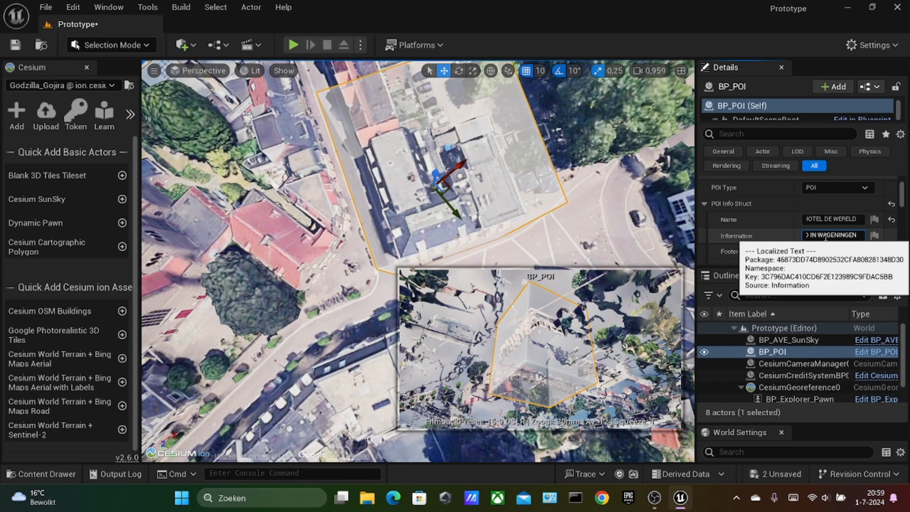
- Switch to Chrome, open a personal browser profile and search Google for HOTEL DE WERELD
left_click(602, 498)
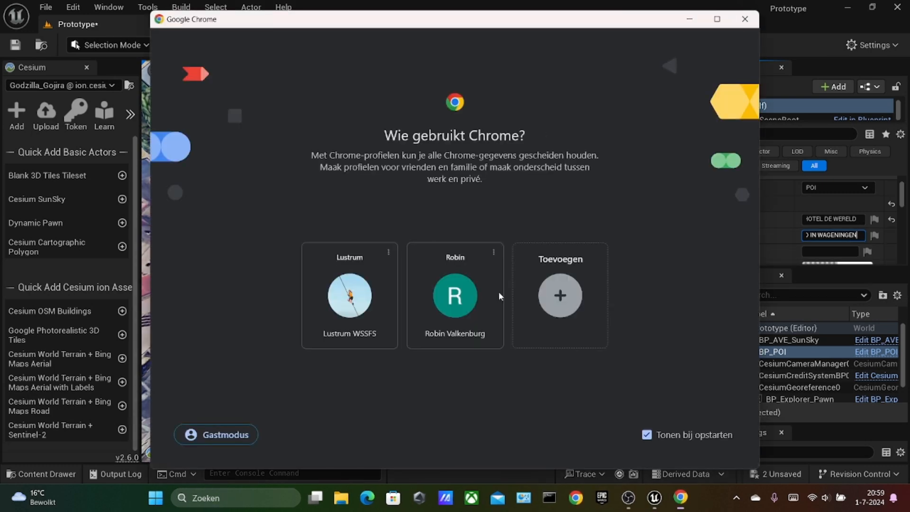
left_click(499, 291)
type("HIOT")
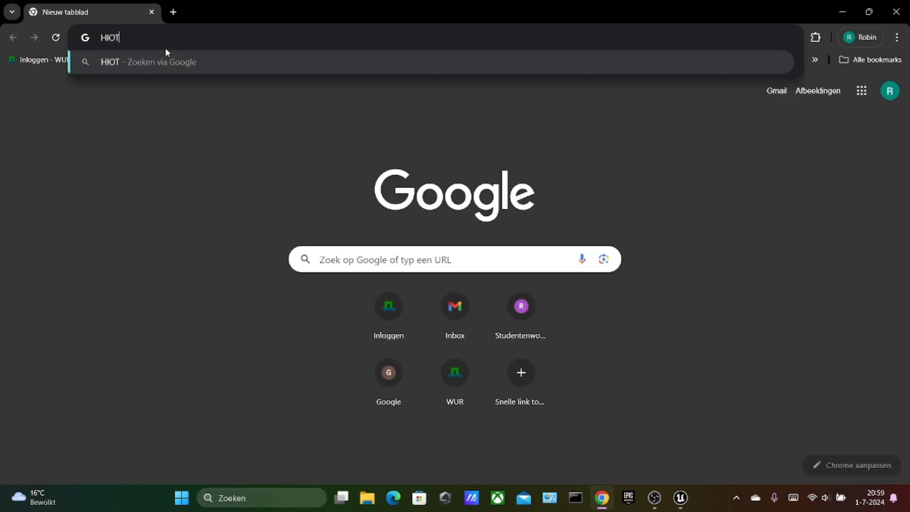
key("BackSpace")
key("BackSpace")
key("BackSpace")
type("OTEL DE ")
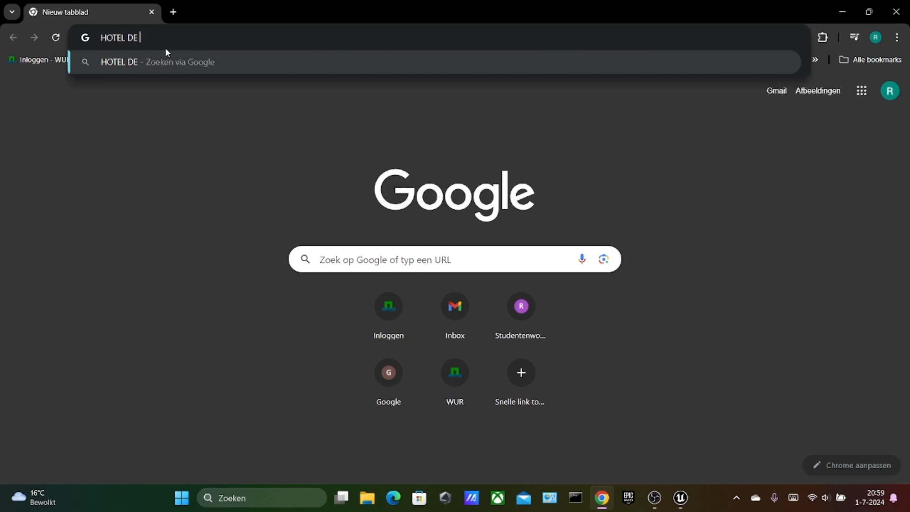
type("WERELD")
key("Return")
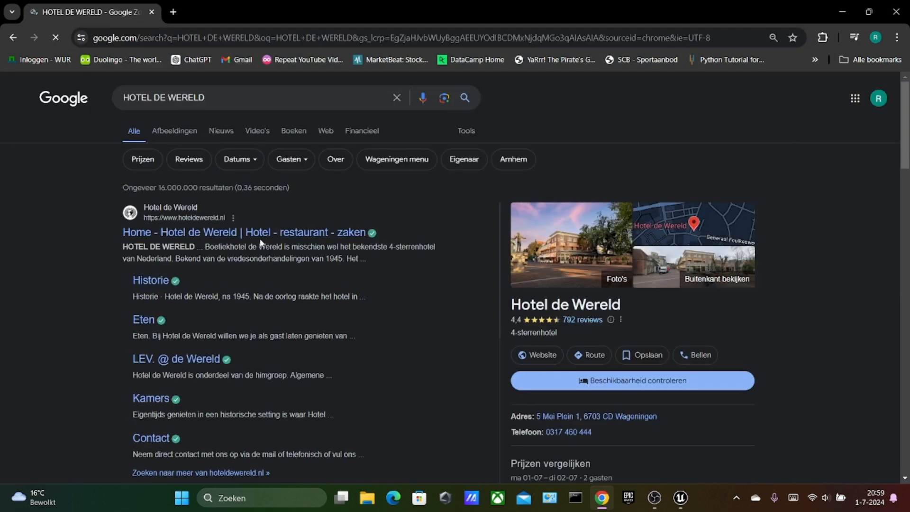
- Look over the Hotel de Wereld home page for descriptive text and return to the search results
left_click(243, 231)
scroll(382, 152, "down", 8)
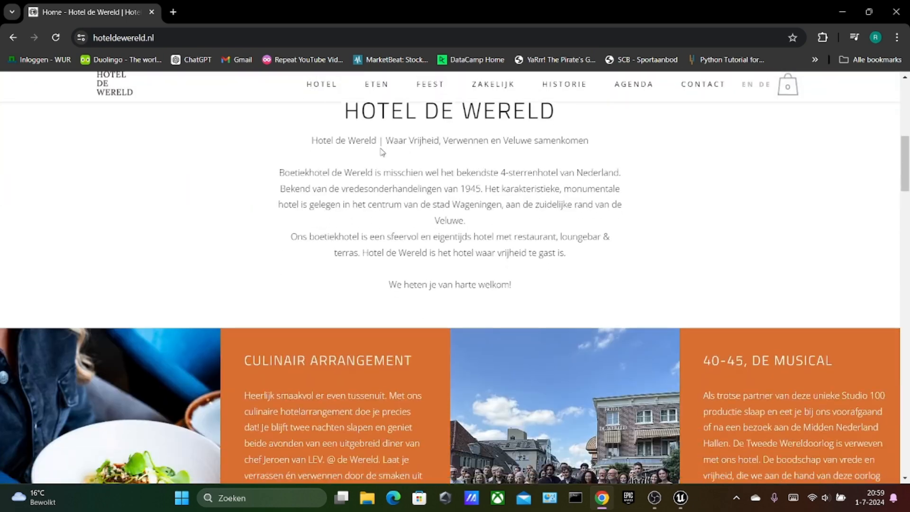
scroll(386, 166, "up", 10)
mouse_move(331, 110)
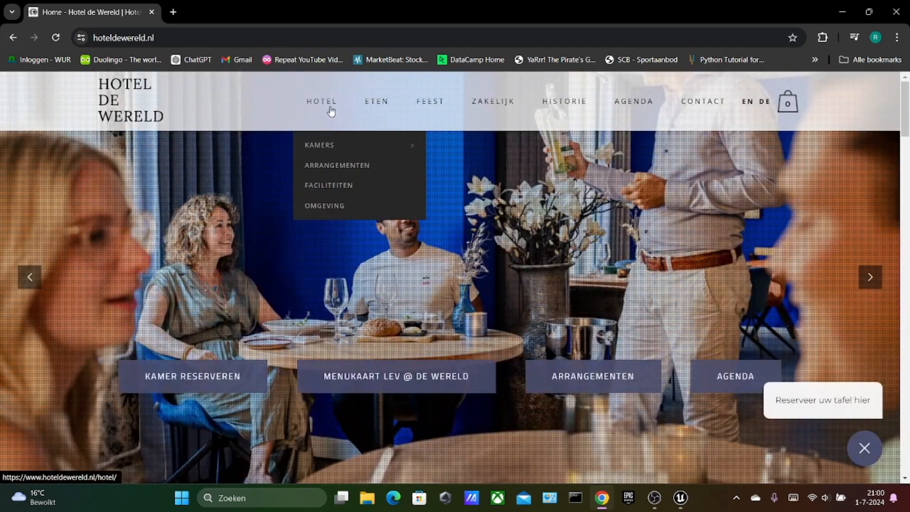
left_click(12, 37)
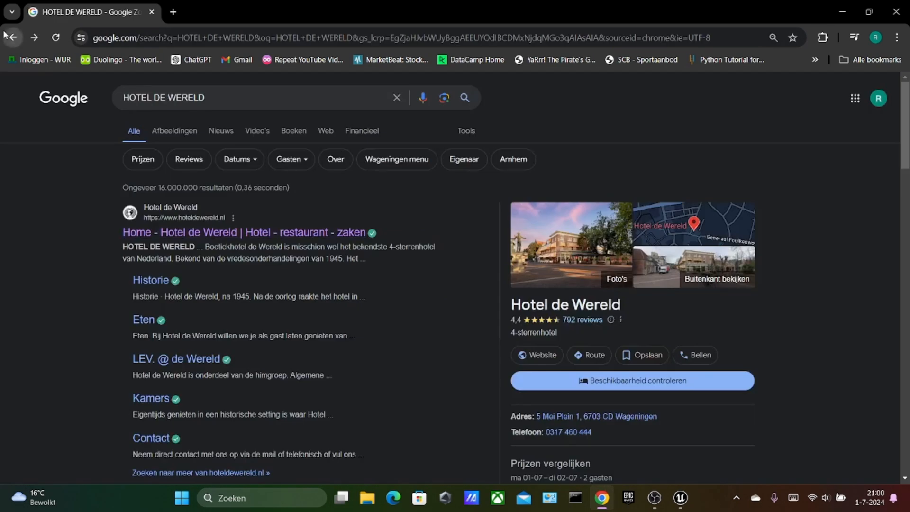
- Open the Historie page of the Hotel de Wereld site and copy its introductory history paragraph
left_click(158, 220)
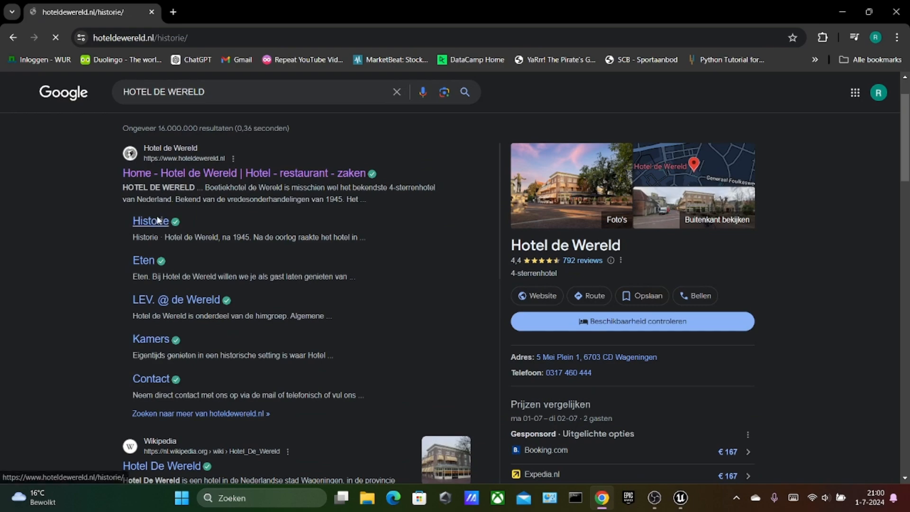
scroll(213, 193, "down", 10)
scroll(256, 194, "up", 12)
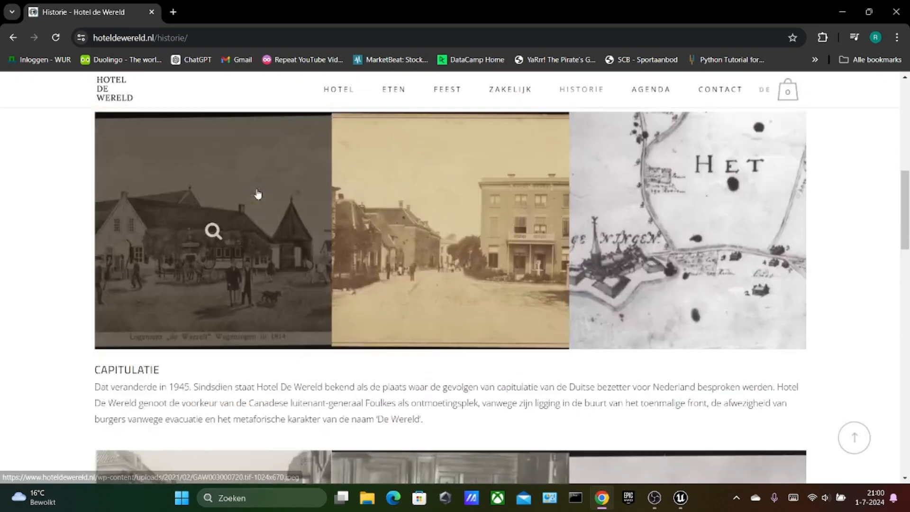
scroll(475, 337, "down", 1)
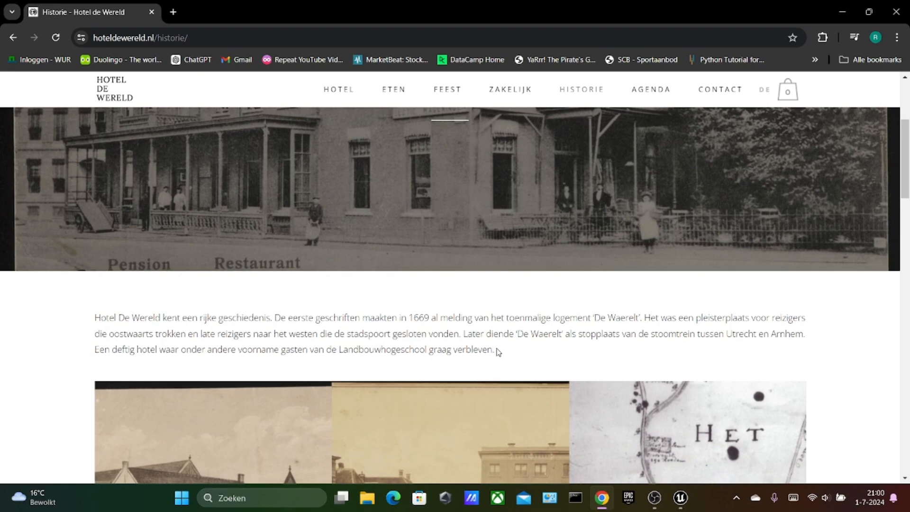
left_click_drag(498, 317, 171, 298)
key("ctrl+c")
- Search for TRANSLATE in a new browser tab and paste the Dutch history paragraph into the translator for an English version
left_click(170, 11)
type("TR")
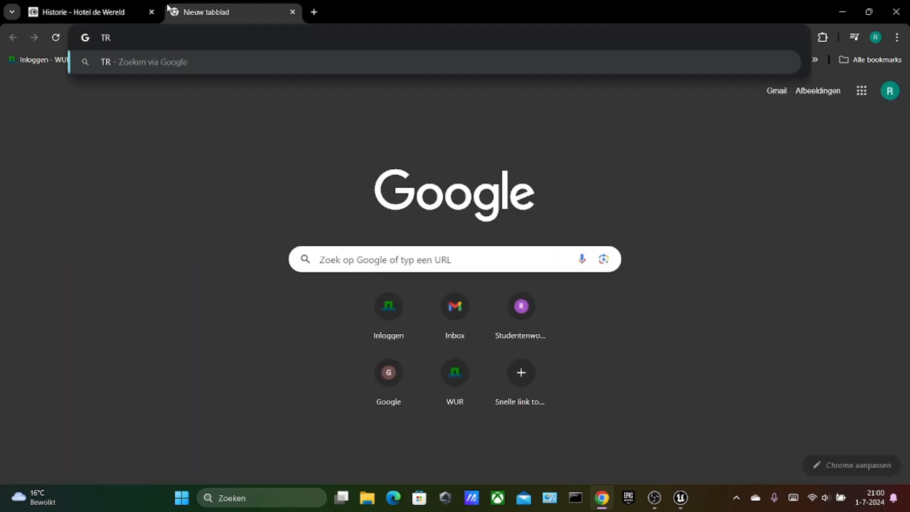
type("ANSLATE")
key("Return")
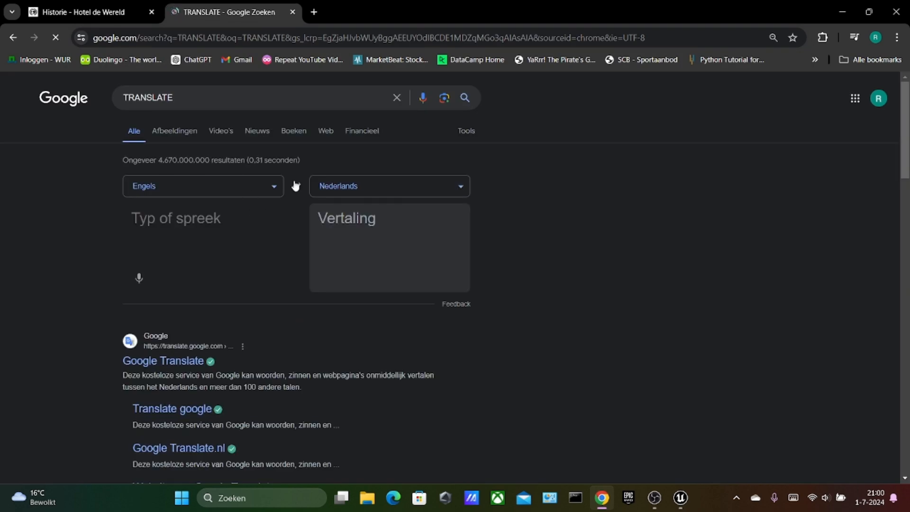
key("ctrl+v")
scroll(237, 226, "down", 4)
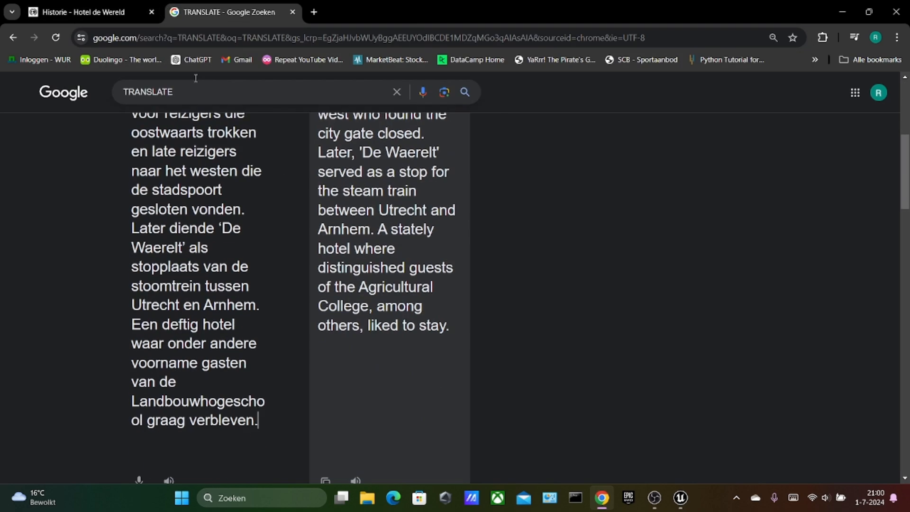
- Return to the Historie page and copy the paragraph under the Capitulatie heading
key("ctrl+shift+Tab")
scroll(375, 270, "down", 15)
scroll(372, 270, "up", 7)
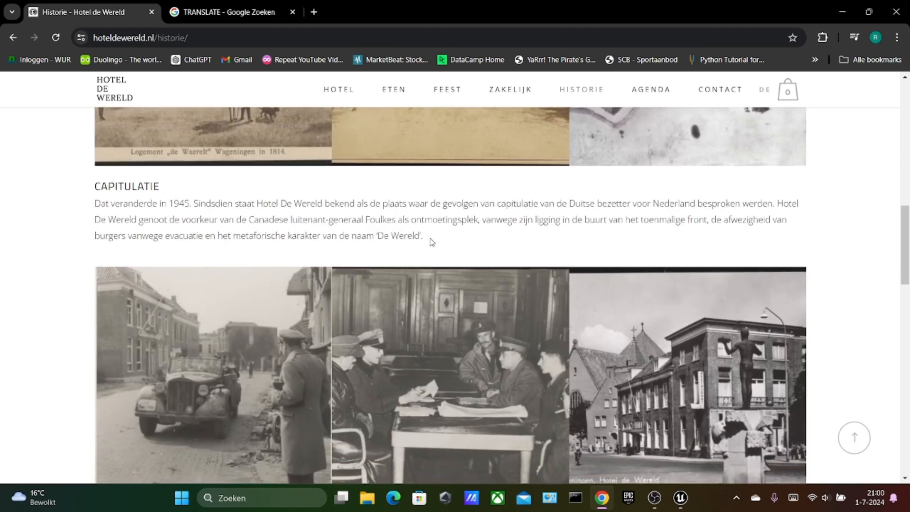
left_click_drag(431, 242, 87, 198)
key("ctrl+c")
left_click(280, 222)
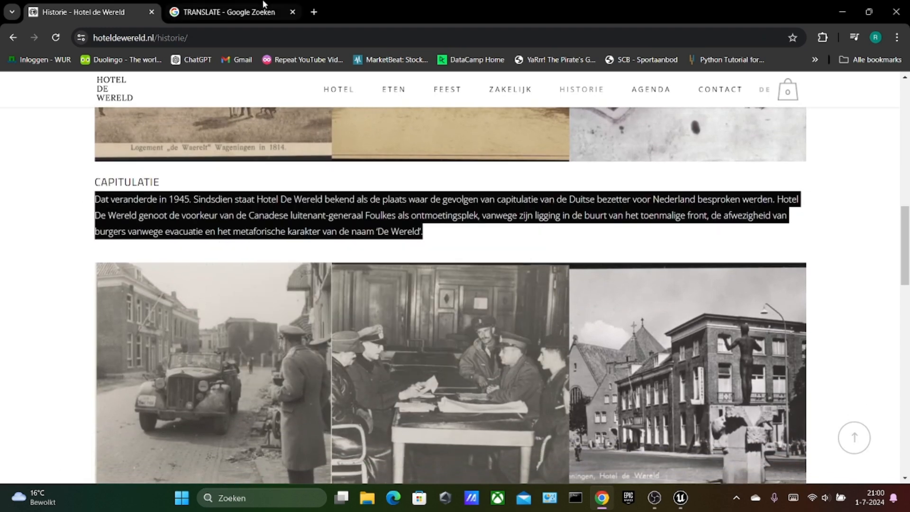
- Add the Capitulatie paragraph to the translator's source text, separated from the first paragraph by a blank line
left_click(227, 12)
left_click(260, 309)
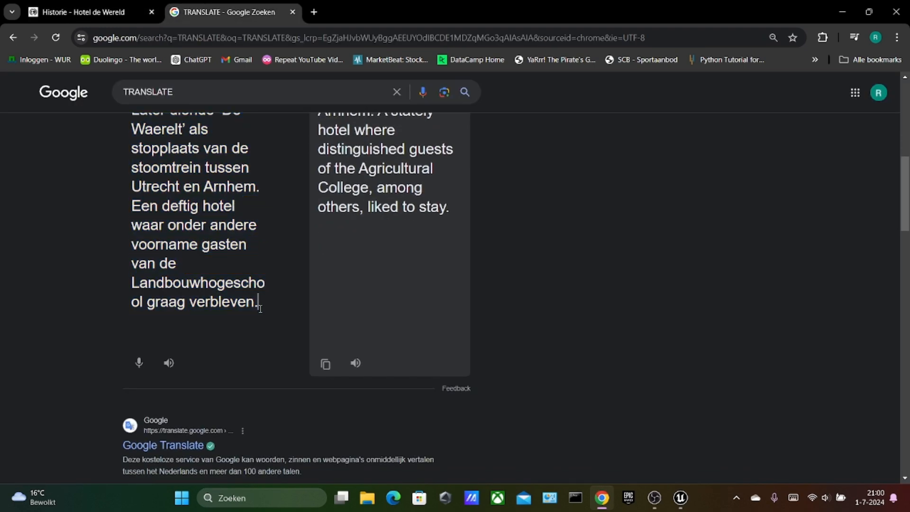
key("Return")
key("Return")
key("ctrl+v")
- Copy the full English translation, switch back to Unreal Editor and replace BP_POI's information text with it
scroll(358, 244, "down", 5)
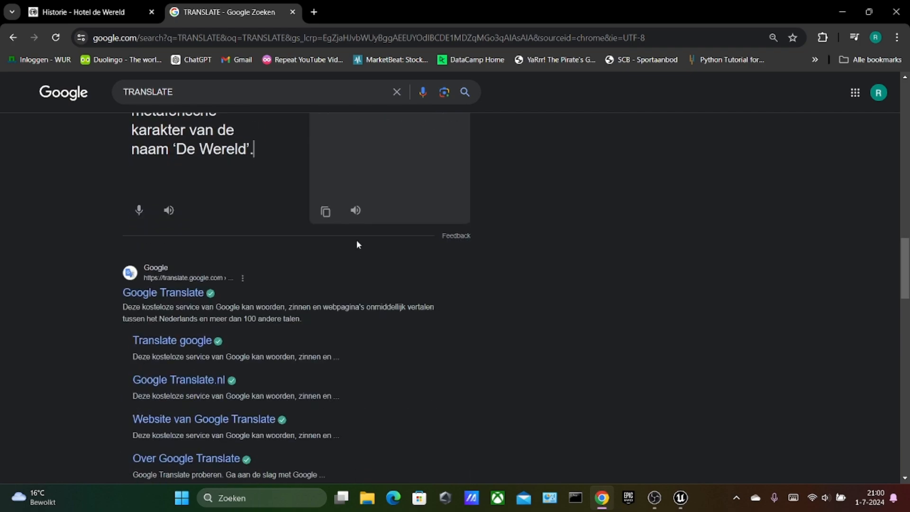
left_click(681, 498)
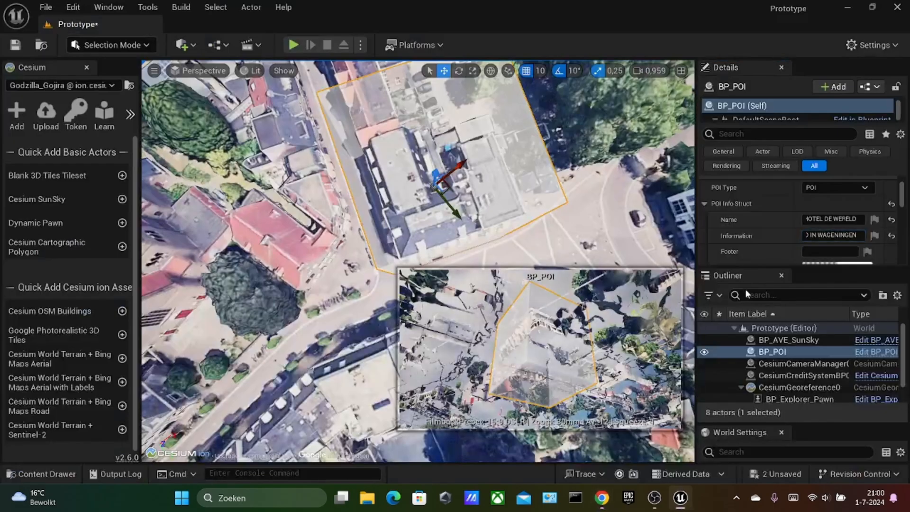
left_click(829, 240)
- Set the POI's info colour to a saturated blue-violet
scroll(830, 238, "down", 2)
left_click(830, 234)
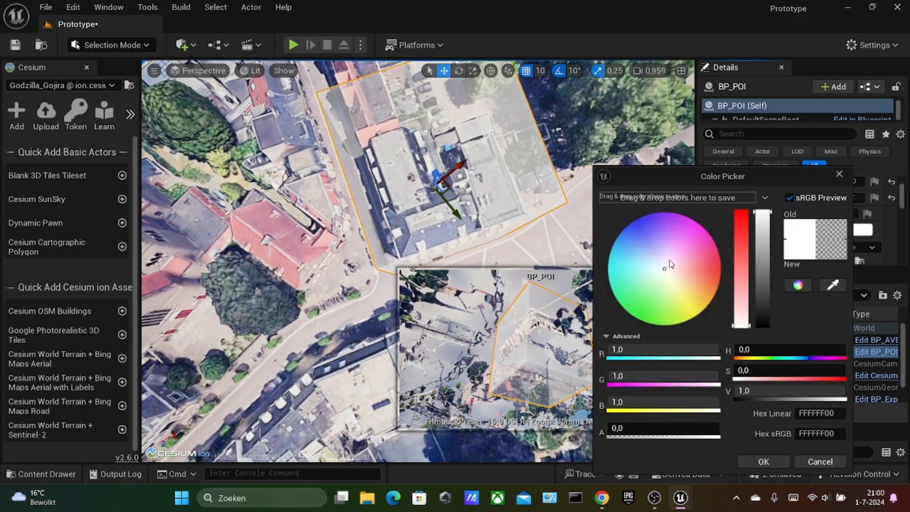
left_click(641, 219)
left_click(763, 461)
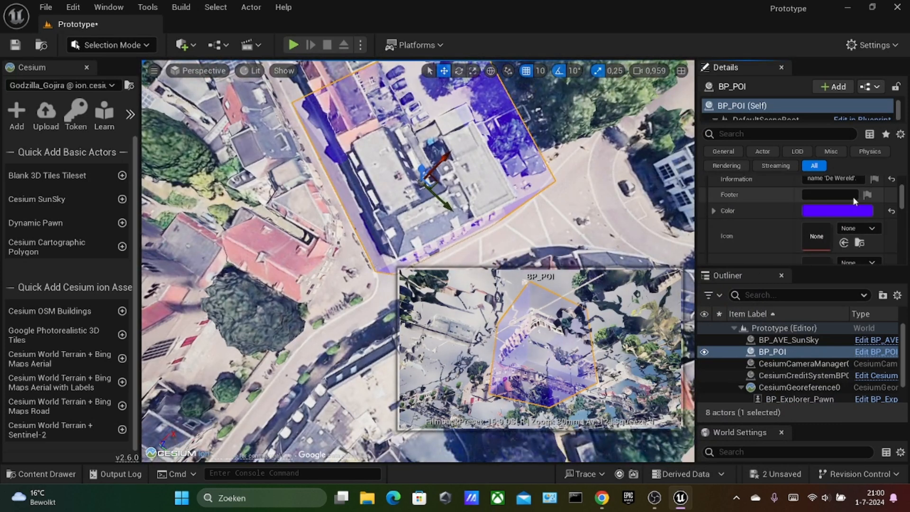
- Assign the T_Icon_Dining_01 texture from ArchVizExplorer/Textures/UI/Icons as the POI's icon
left_click(43, 473)
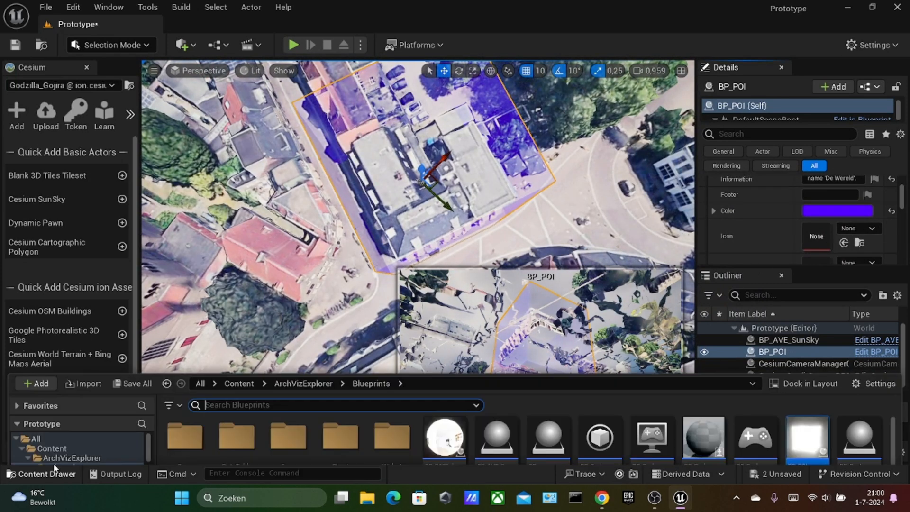
left_click(303, 343)
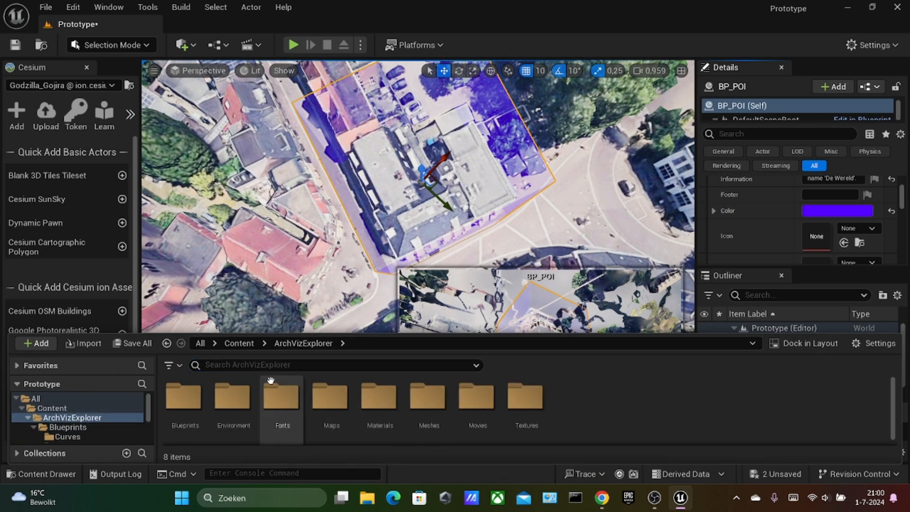
double_click(526, 397)
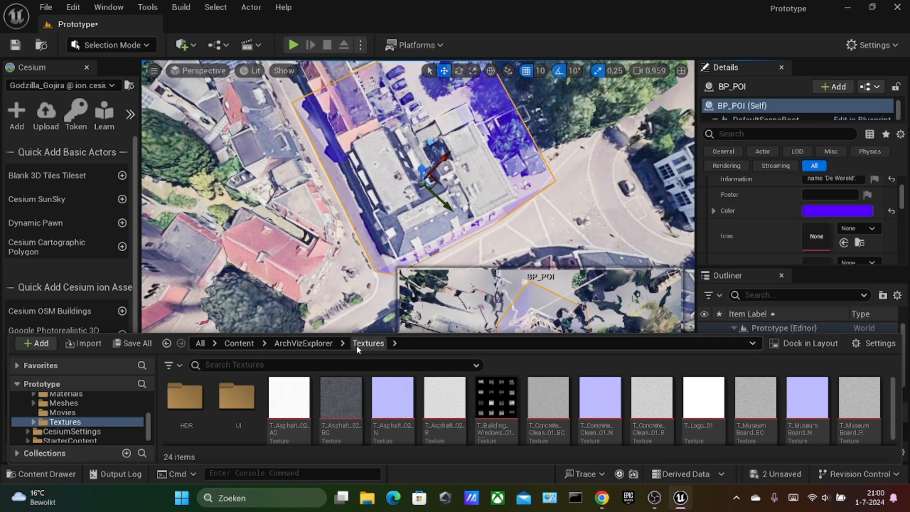
double_click(247, 405)
double_click(187, 398)
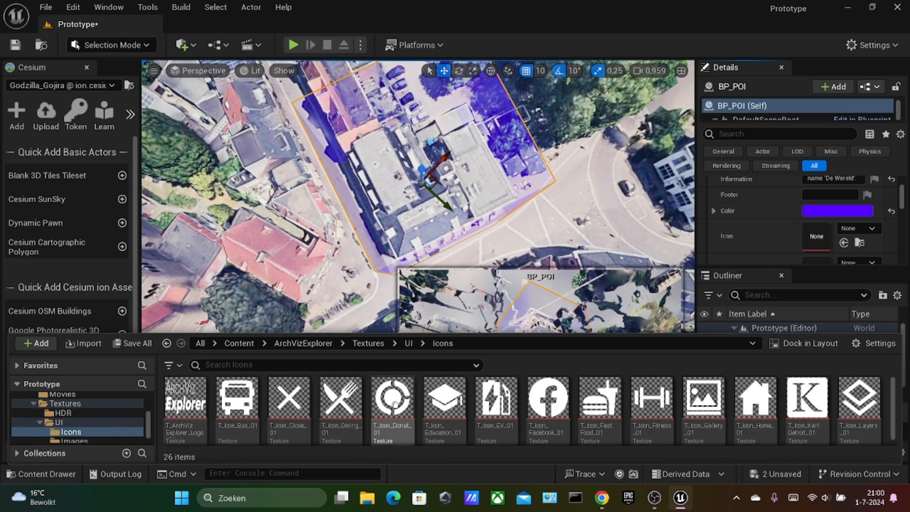
left_click_drag(340, 400, 823, 232)
- Switch to Chrome and search Google Images for "HOTEL DE WERELD" in the empty tab
scroll(767, 239, "down", 3)
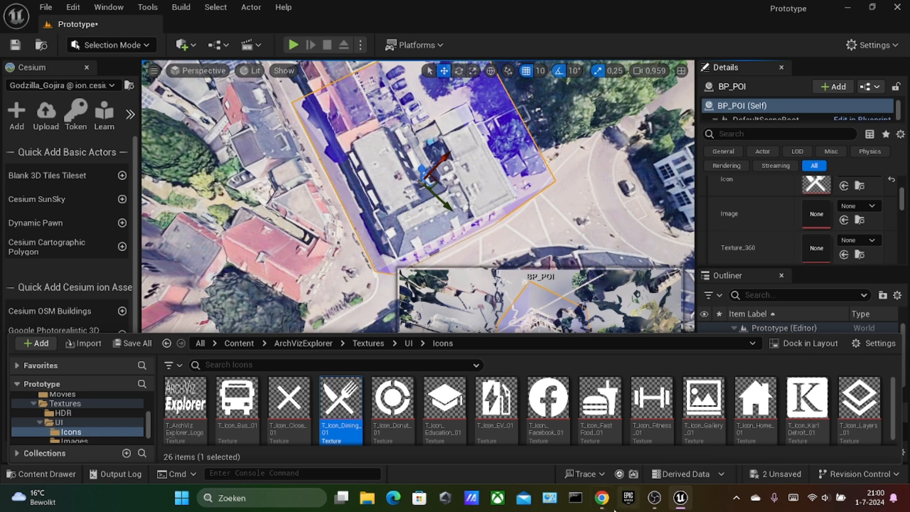
left_click(602, 500)
left_click(314, 12)
type("HOTEL DE WERELD")
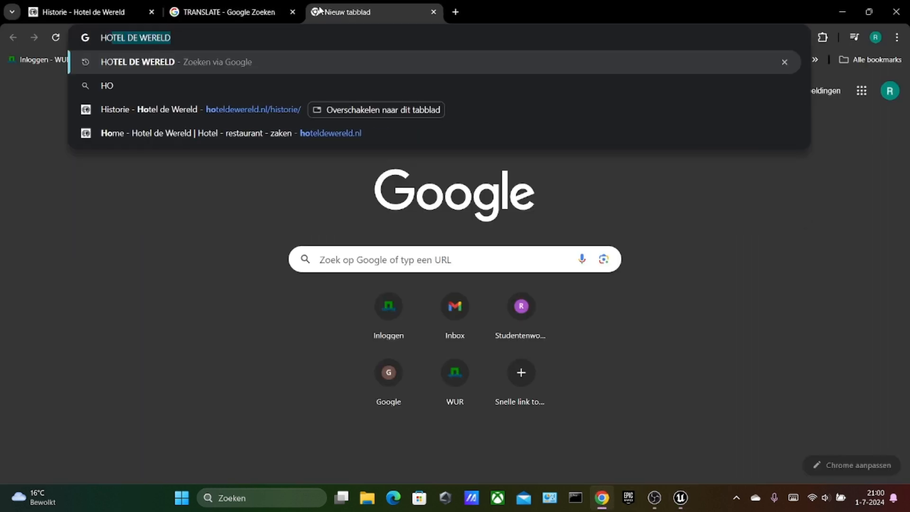
key("Return")
left_click(179, 127)
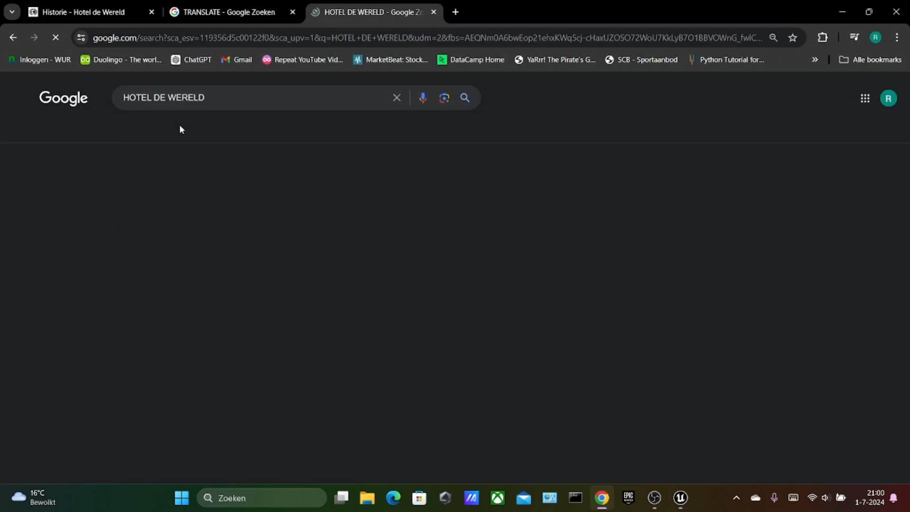
- Save the first image result, the Wikipedia photo of the hotel, as HDW1 in the Schermopnamen folder
right_click(99, 227)
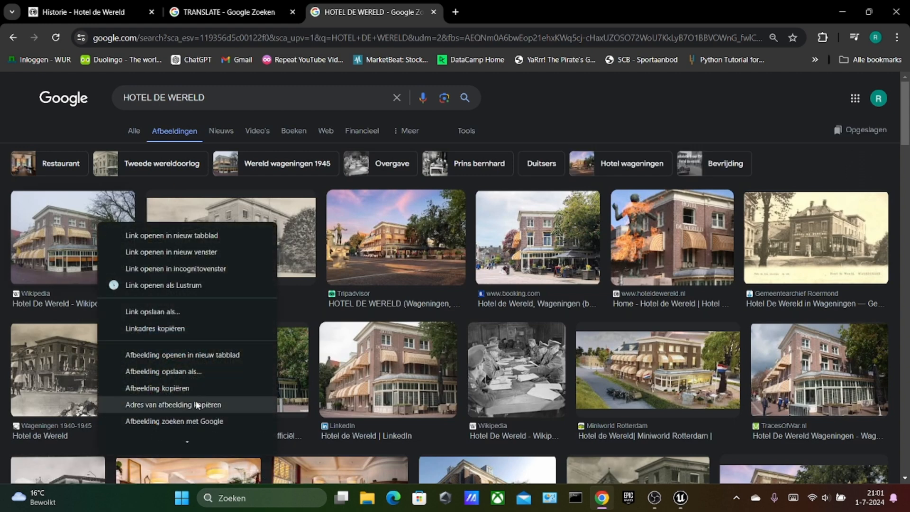
left_click(142, 373)
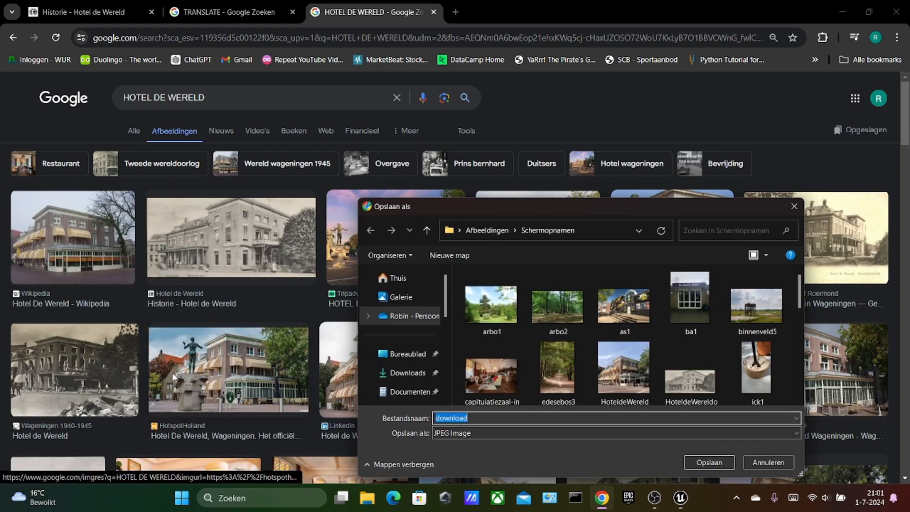
type("HDW1")
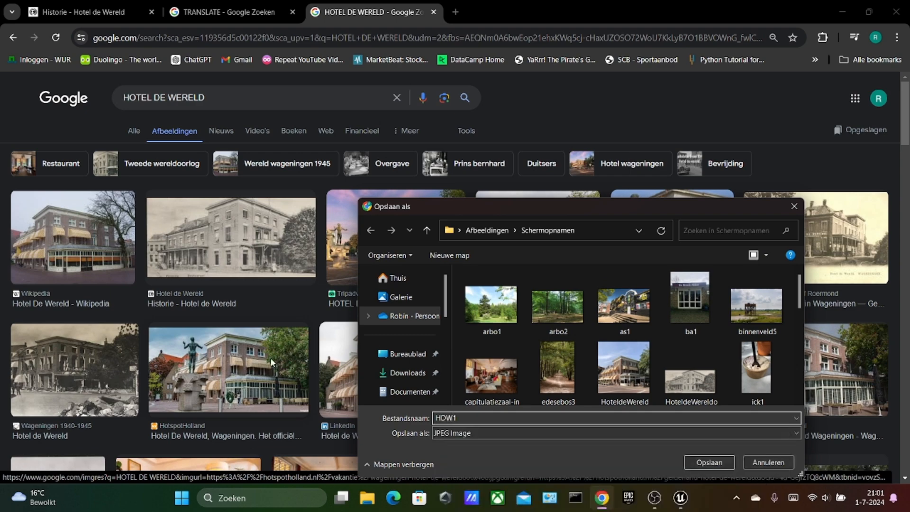
left_click(708, 462)
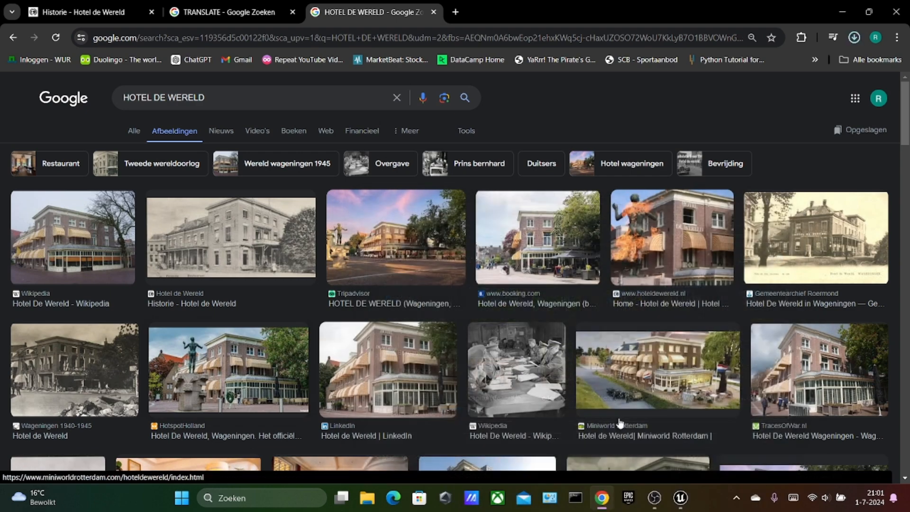
- Switch back to Unreal Editor, start an import into ArchVizExplorer/Textures/UI and browse to Afbeeldingen/Schermopnamen
left_click(679, 498)
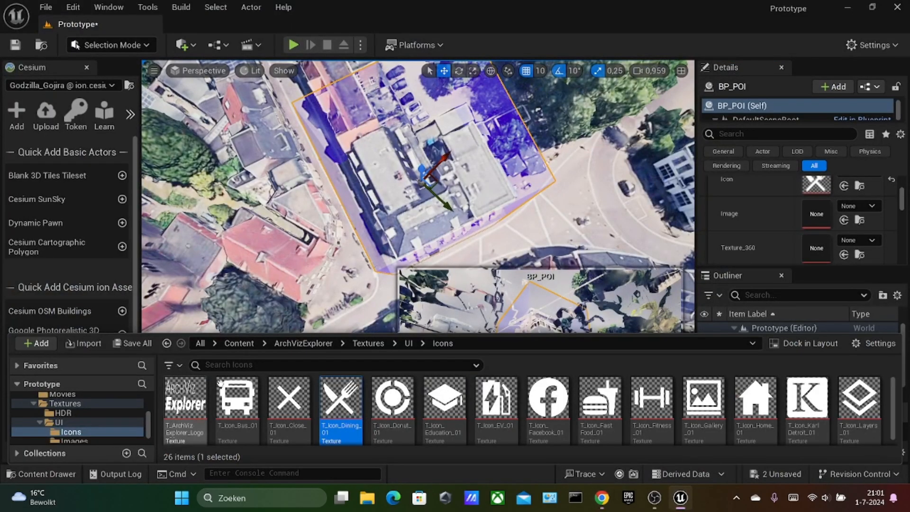
left_click(407, 343)
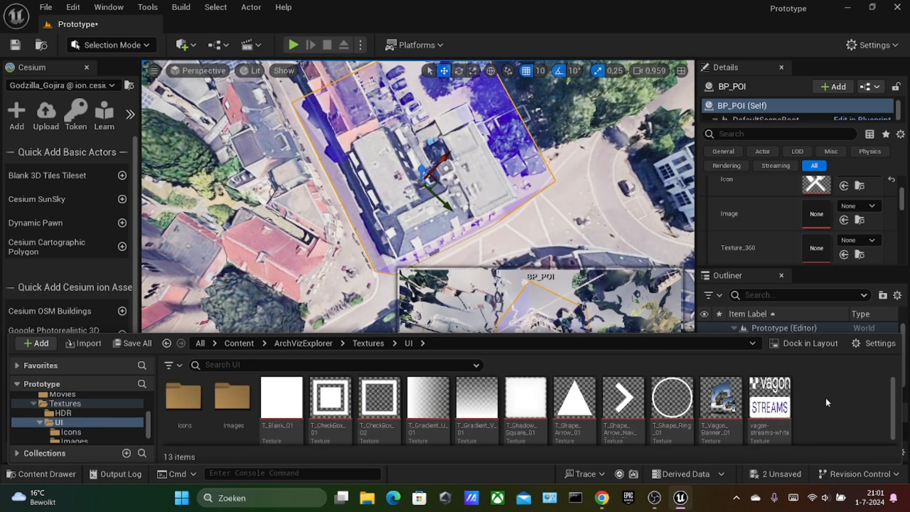
right_click(825, 397)
left_click(776, 51)
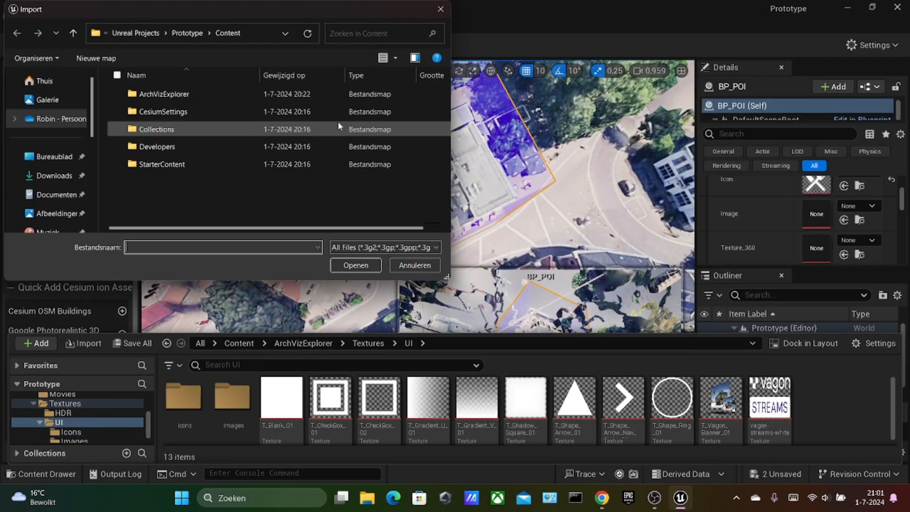
left_click(56, 213)
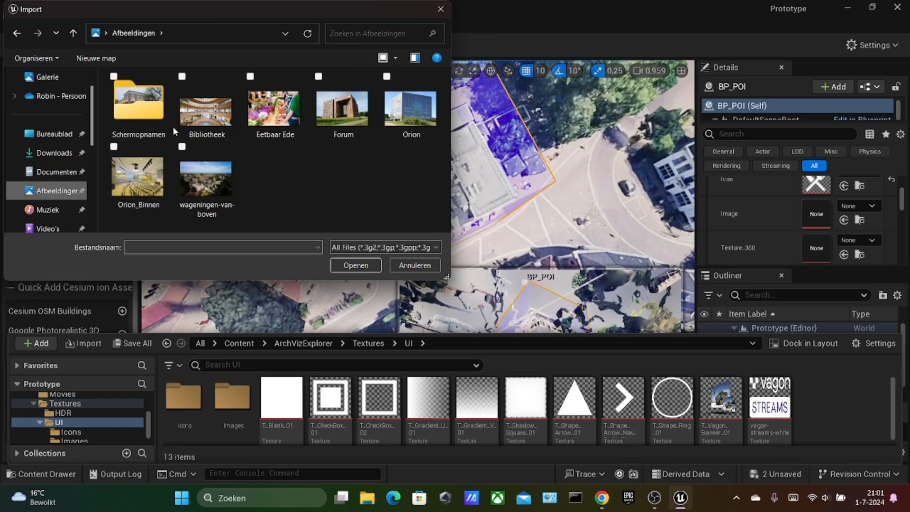
double_click(142, 114)
- Import the HDW1, HoteldeWereld and HoteldeWereldoud pictures and assign the HoteldeWereld texture as the POI's image
scroll(234, 132, "down", 10)
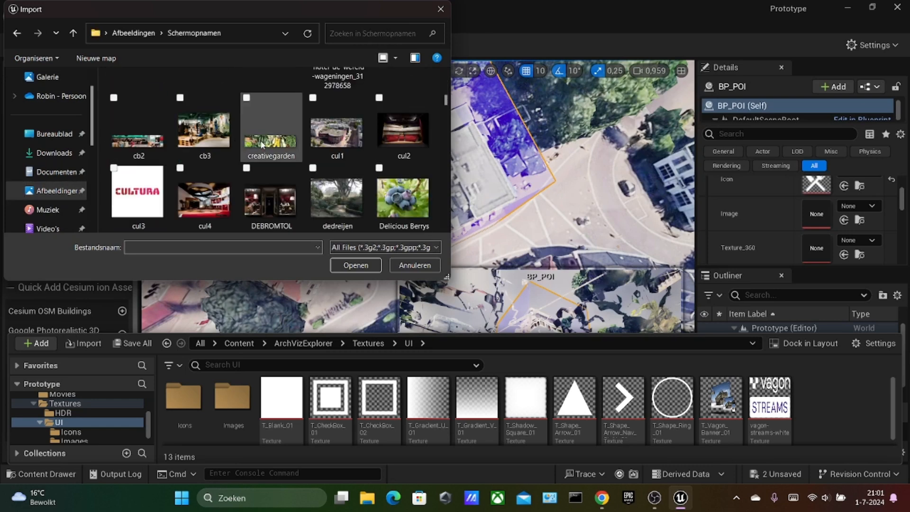
scroll(302, 154, "up", 1)
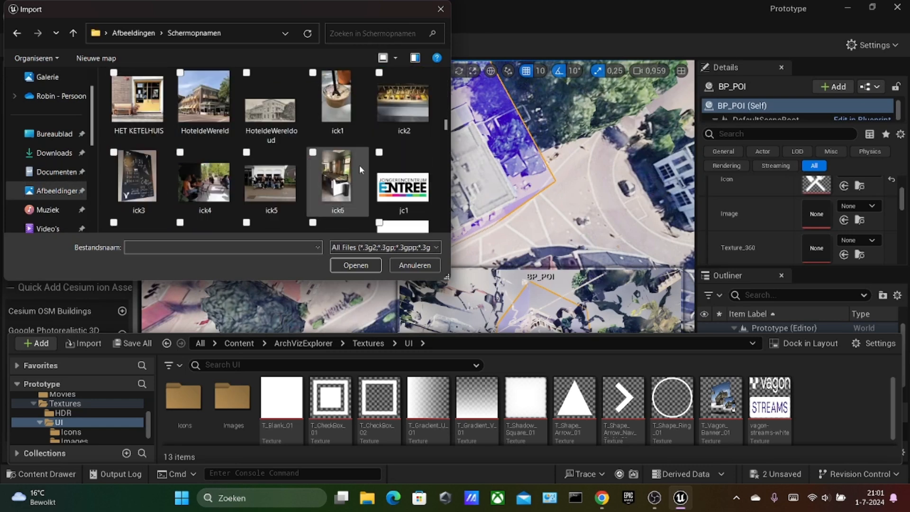
left_click(218, 111)
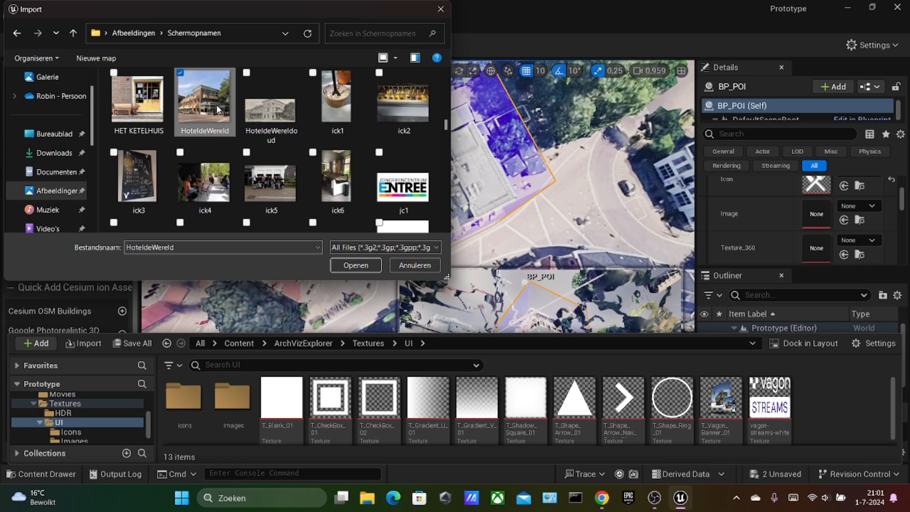
left_click(269, 116, "ctrl")
scroll(266, 157, "up", 1)
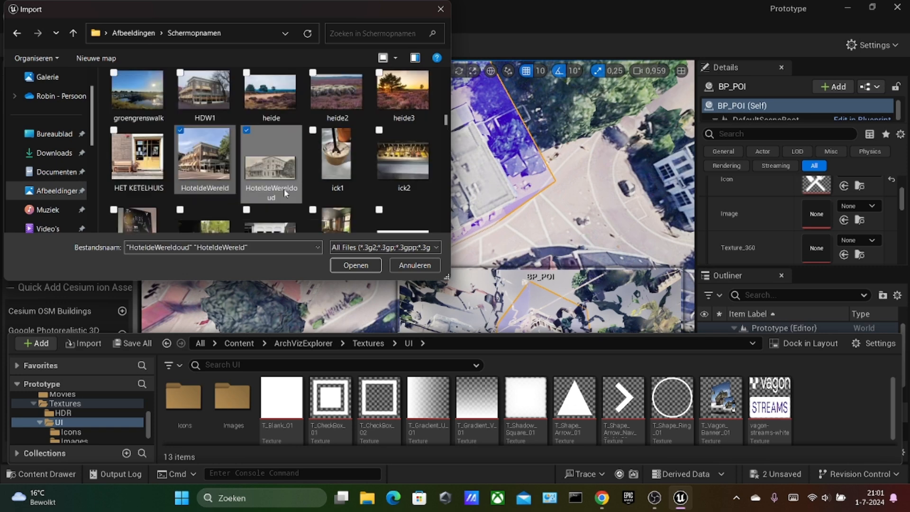
left_click(209, 96, "ctrl")
left_click(355, 263)
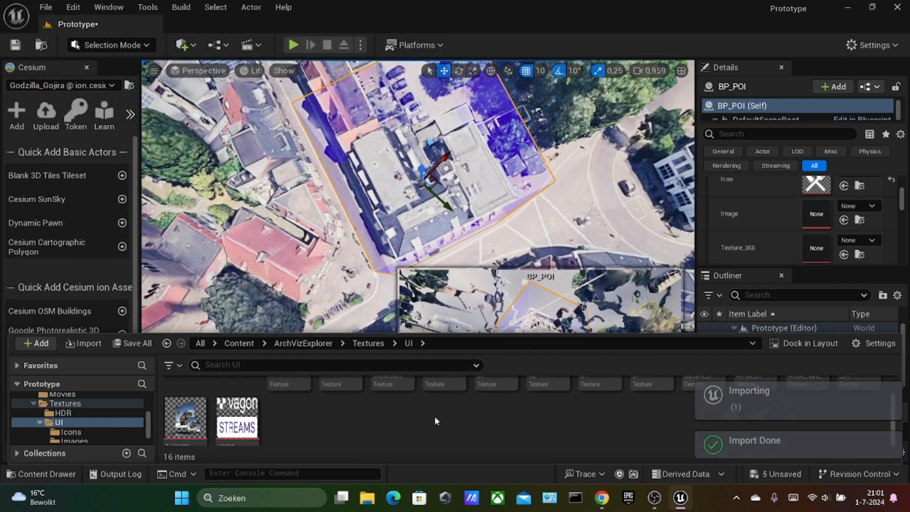
left_click_drag(354, 407, 816, 196)
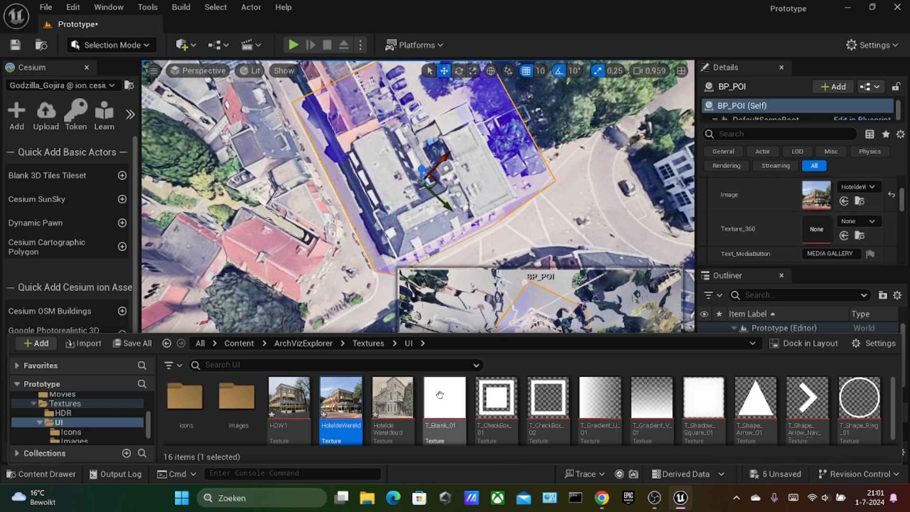
- Add a first entry to the POI's Media array and title it "Hotel de wereld exterior"
scroll(777, 202, "down", 2)
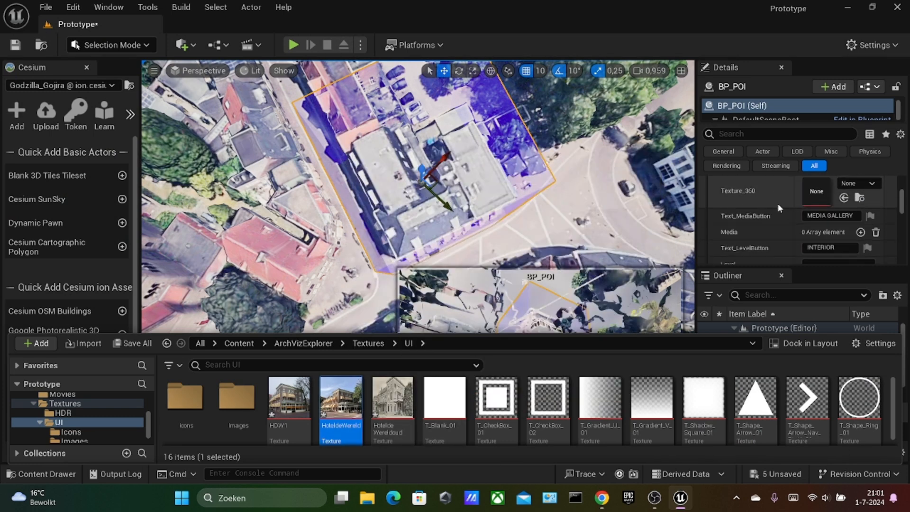
left_click(860, 232)
scroll(847, 226, "down", 1)
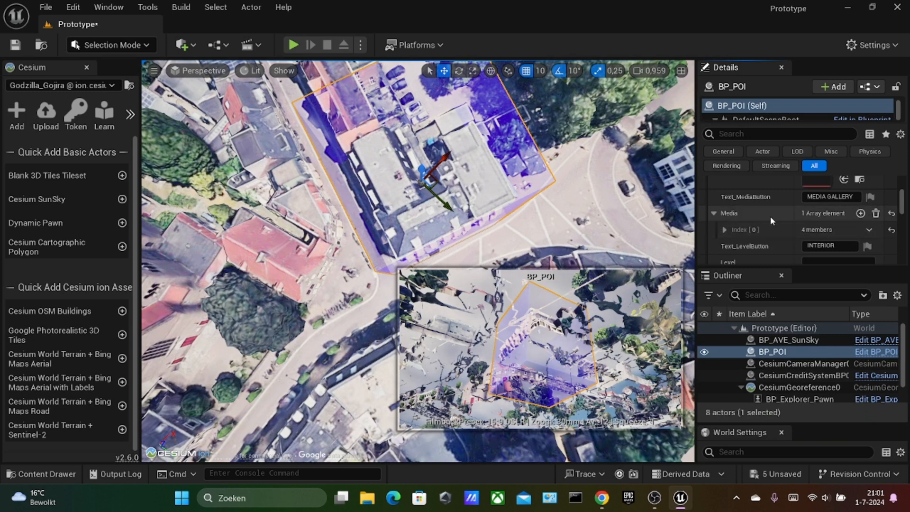
left_click(725, 230)
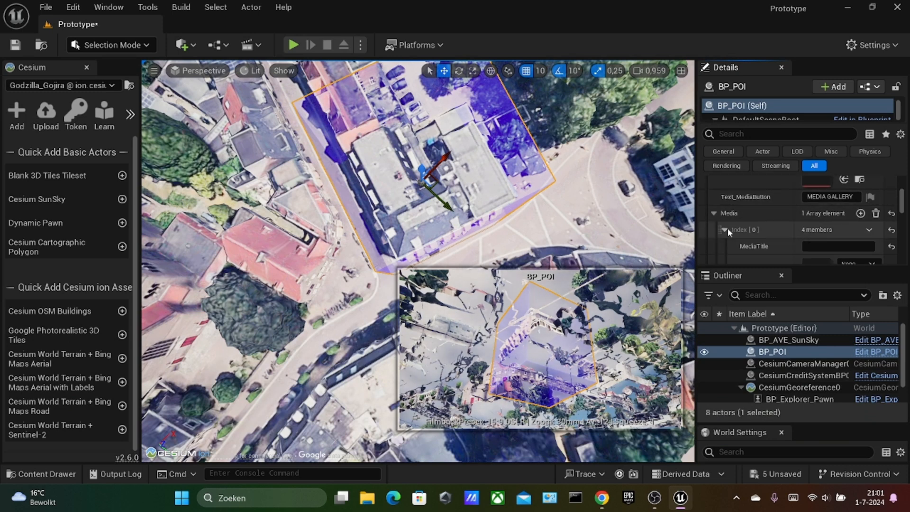
scroll(822, 217, "down", 1)
left_click(825, 225)
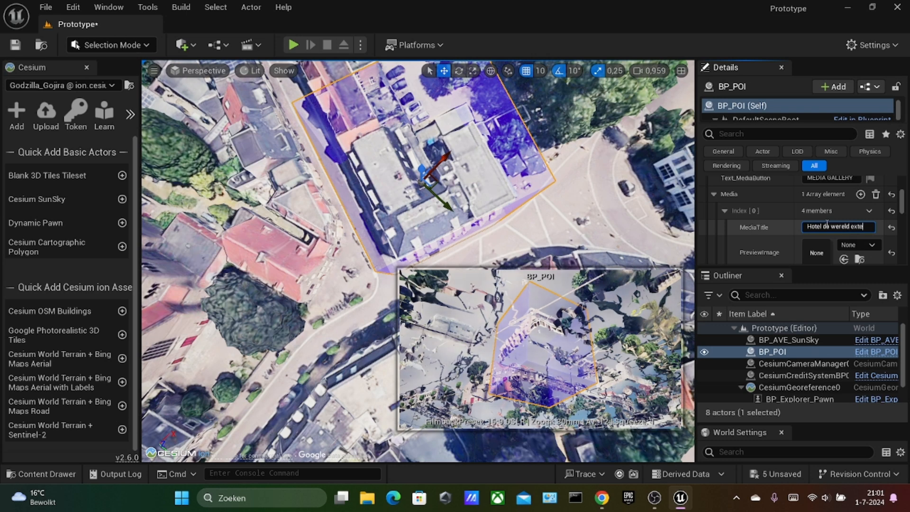
- Assign the HDW1 texture as the first media entry's preview image
left_click(46, 474)
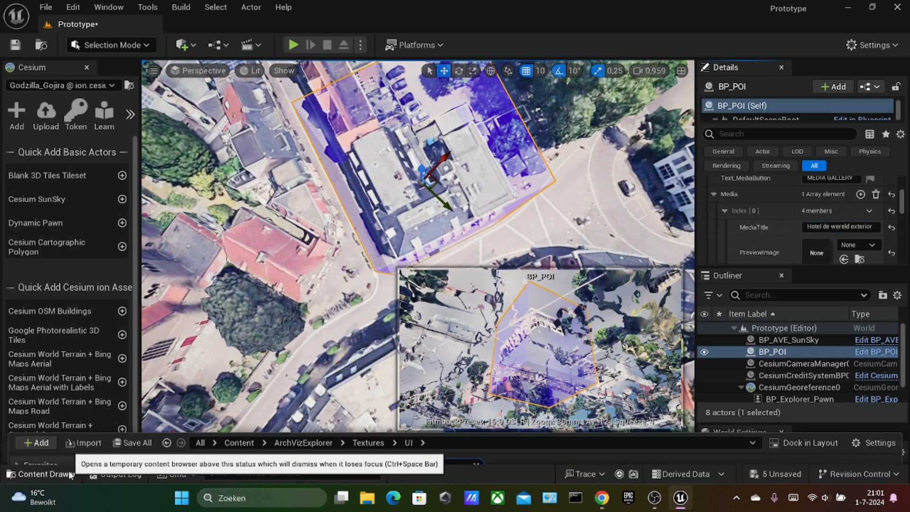
left_click_drag(289, 398, 815, 252)
scroll(775, 229, "down", 1)
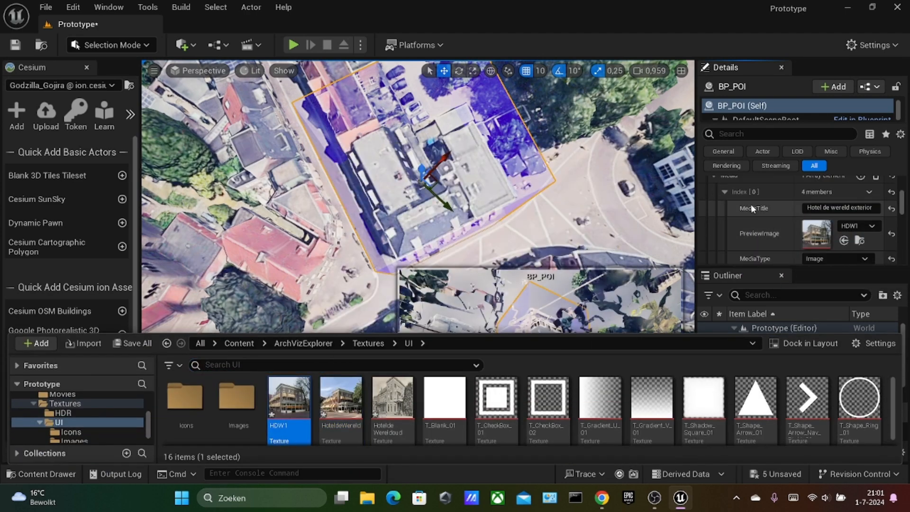
- Add a second media entry titled "Hotel de Wereld in the past" with the HoteldeWereldoud texture as its preview image
scroll(753, 208, "up", 1)
left_click(859, 195)
scroll(817, 229, "down", 4)
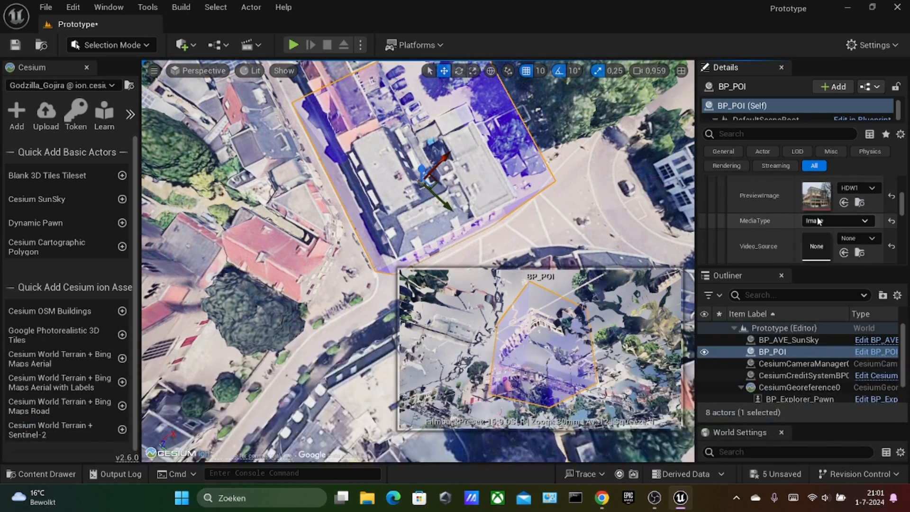
scroll(833, 230, "down", 1)
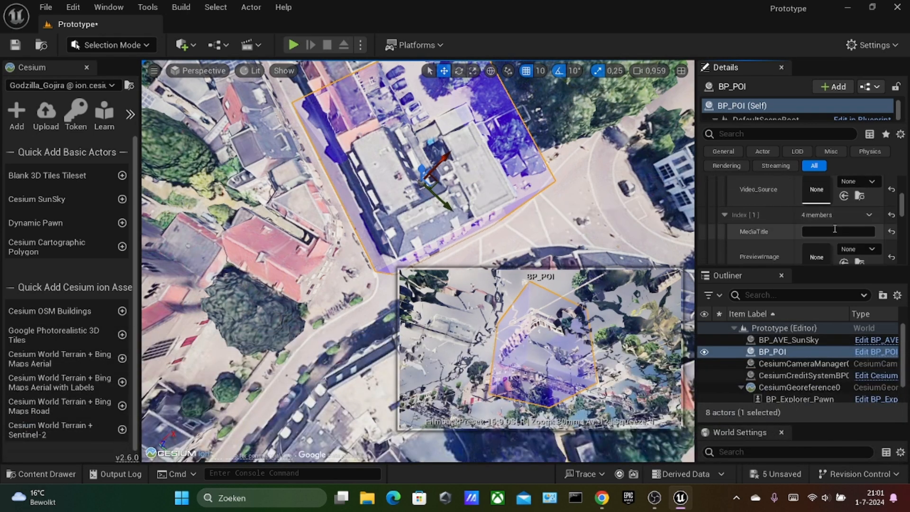
left_click(835, 231)
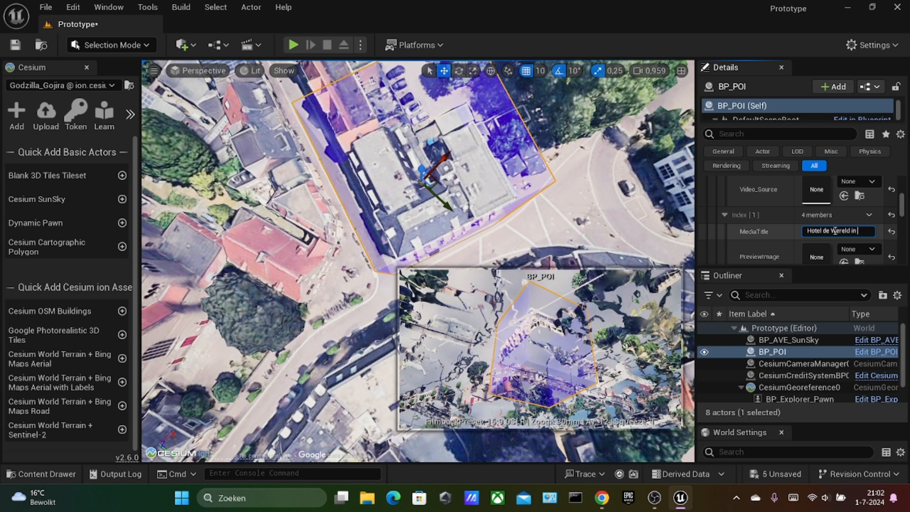
left_click(65, 473)
left_click_drag(392, 403, 816, 254)
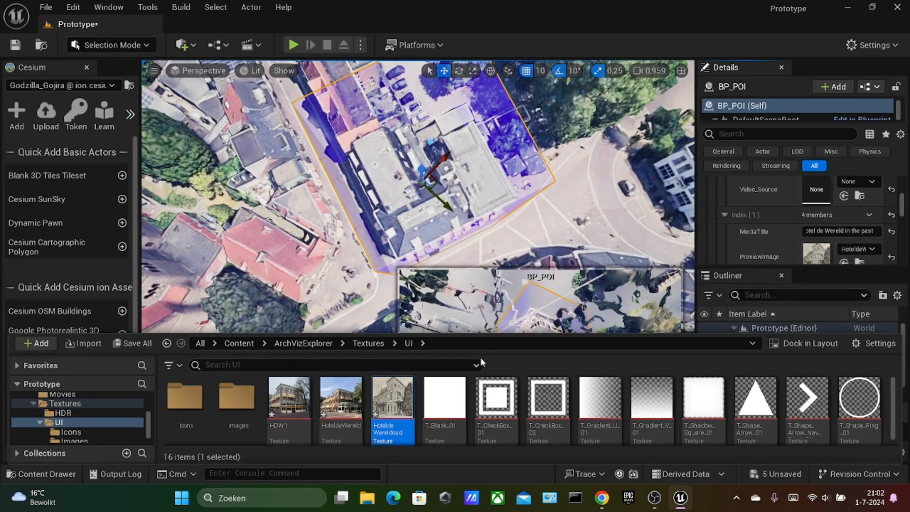
- Look through ArchVizExplorer's Textures folders, including HDR, UI and UI/Images, to examine the available textures
left_click(369, 343)
left_click(326, 343)
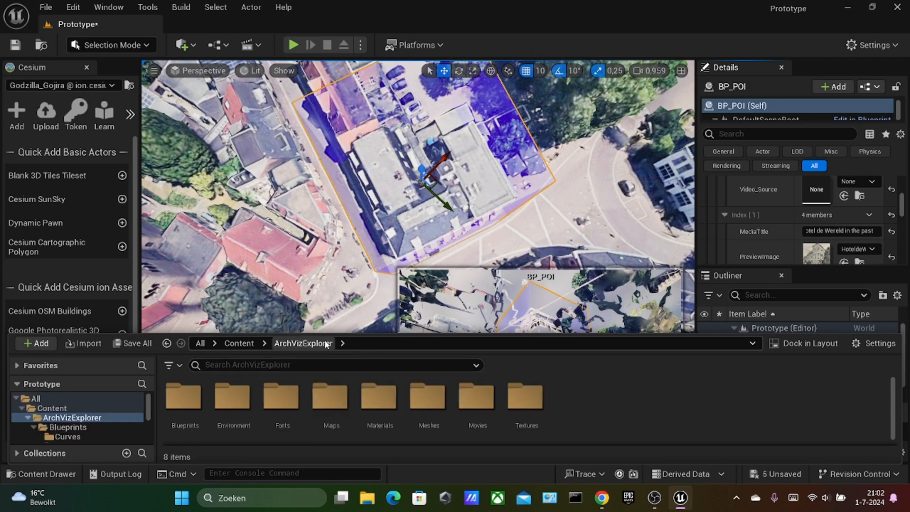
double_click(525, 398)
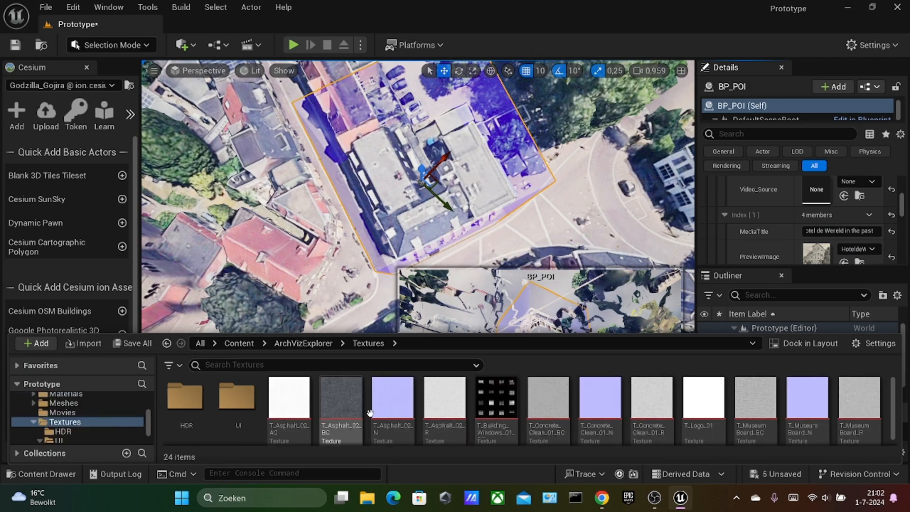
scroll(370, 413, "down", 2)
scroll(261, 416, "up", 2)
double_click(248, 413)
scroll(341, 397, "down", 2)
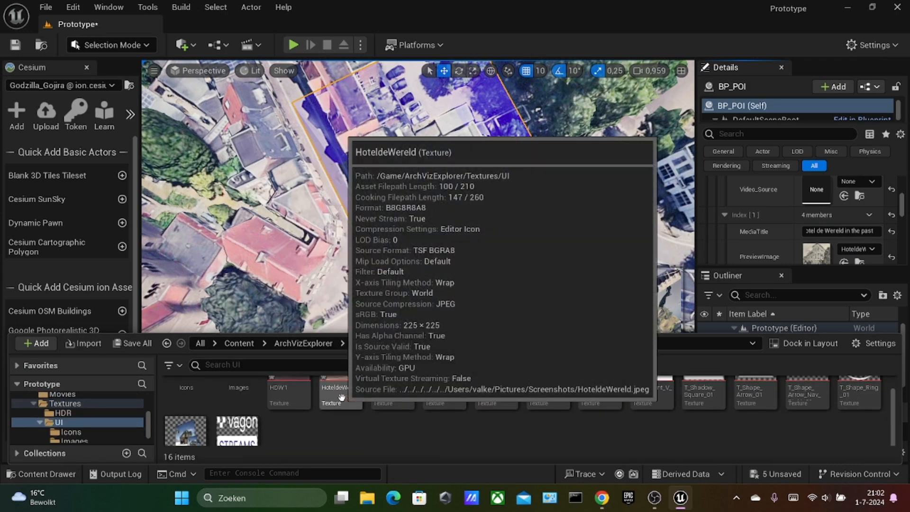
scroll(341, 397, "up", 2)
left_click(368, 346)
left_click(204, 387)
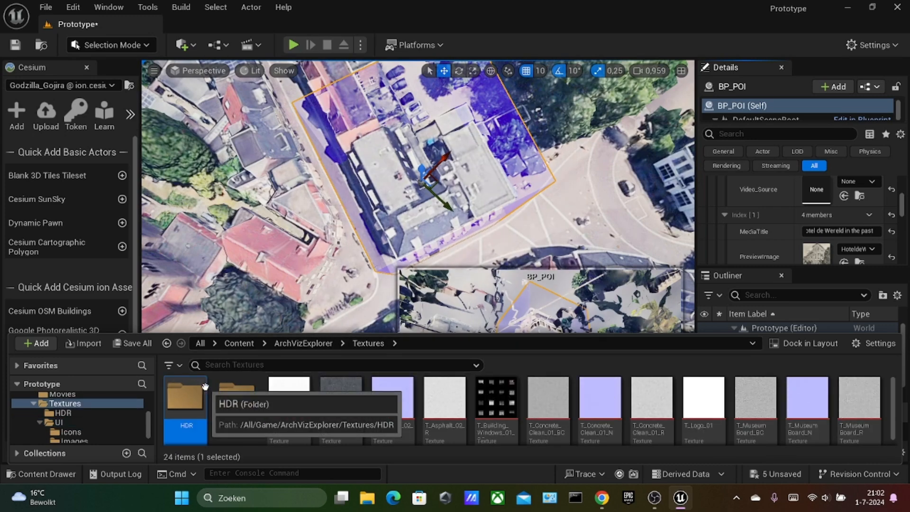
double_click(205, 386)
left_click(367, 344)
double_click(237, 398)
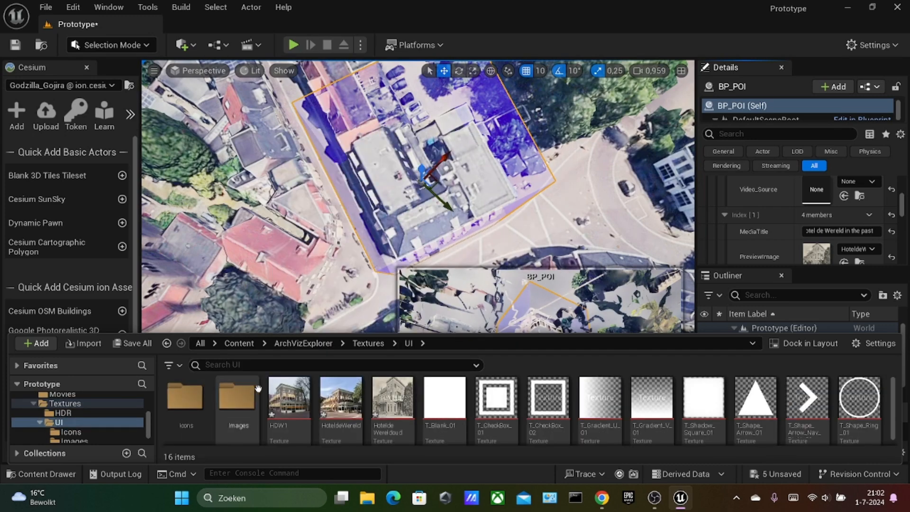
left_click(248, 395)
double_click(248, 395)
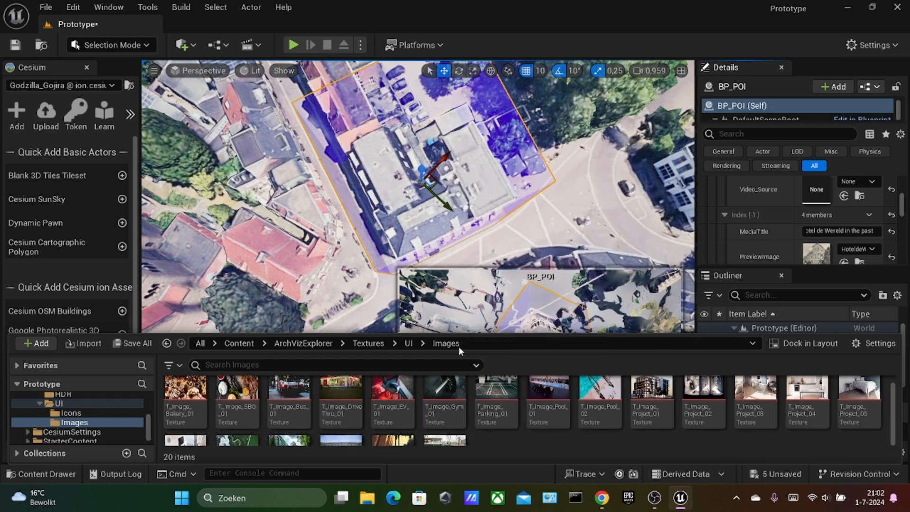
left_click(408, 343)
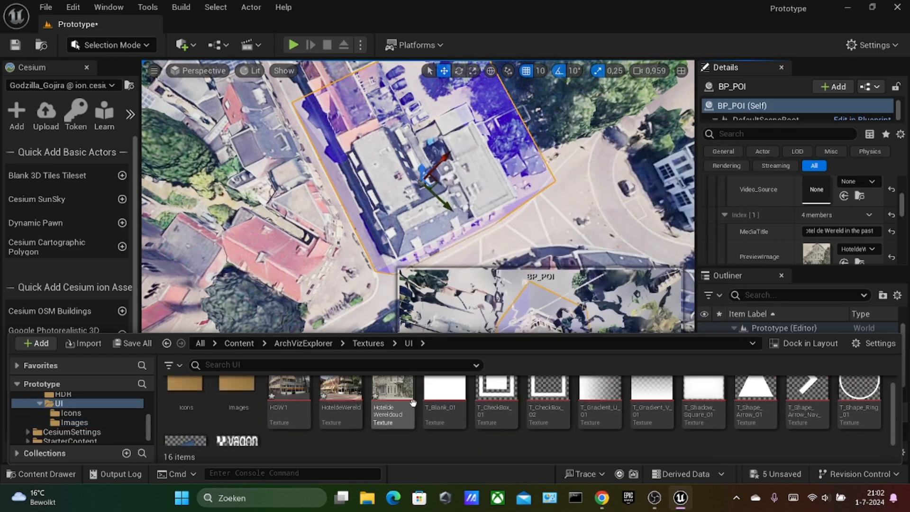
scroll(290, 424, "down", 2)
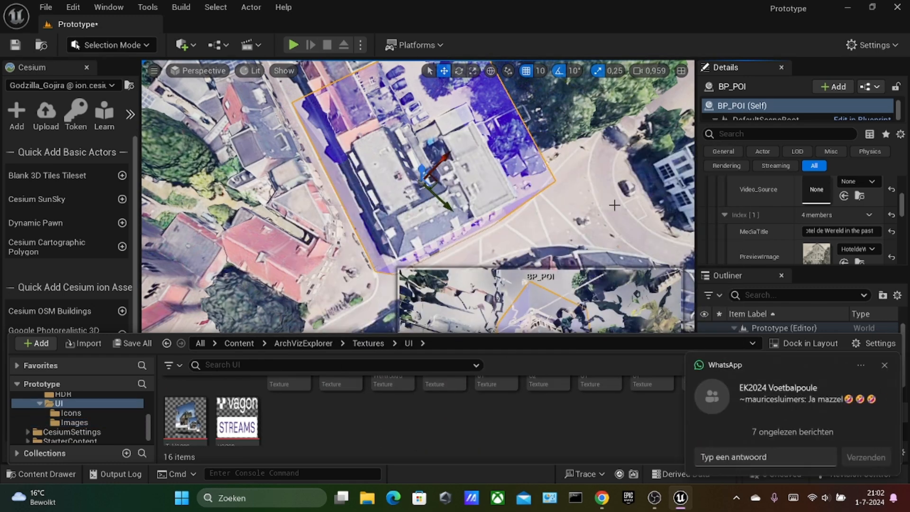
- Test-play the level, check the Restaurants page for the new POI, and stop the session
left_click(884, 365)
left_click(293, 45)
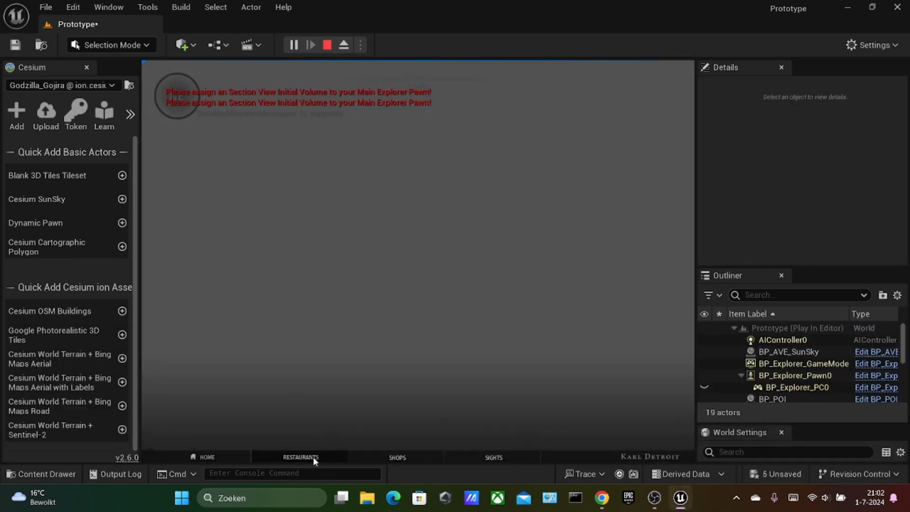
left_click(313, 456)
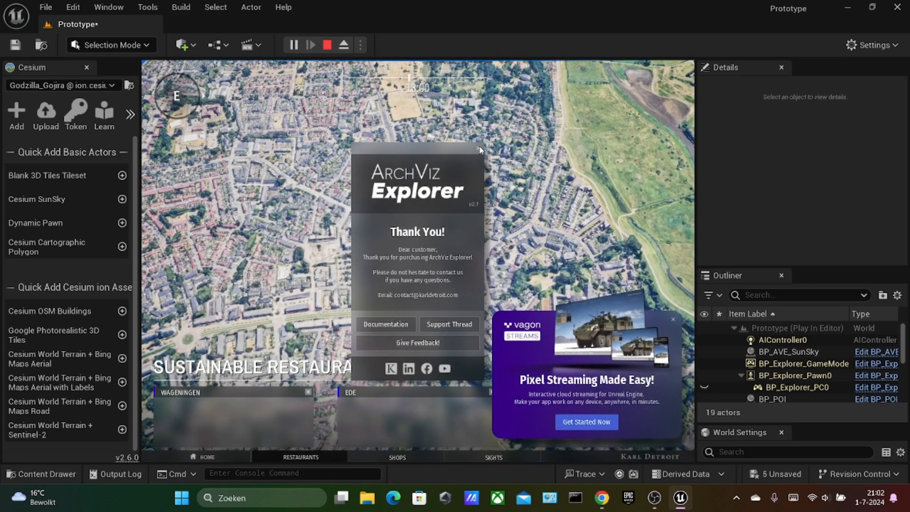
left_click(478, 148)
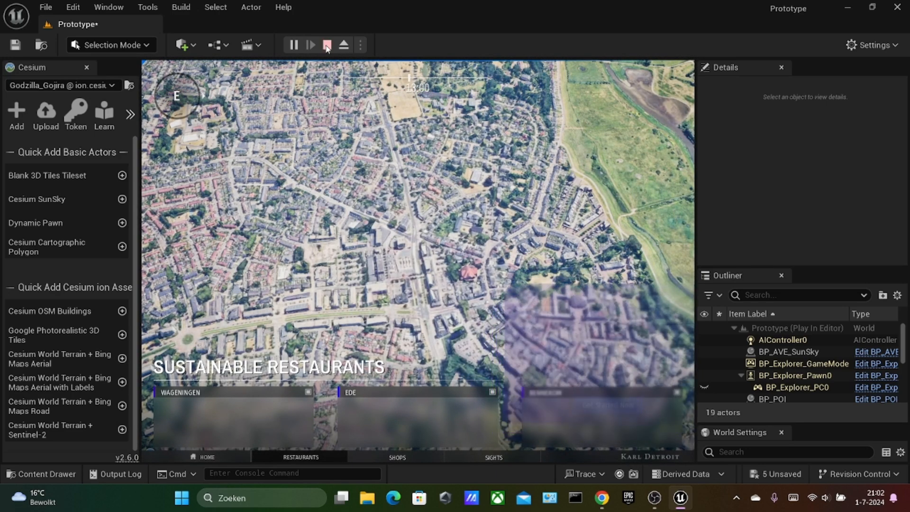
left_click(326, 45)
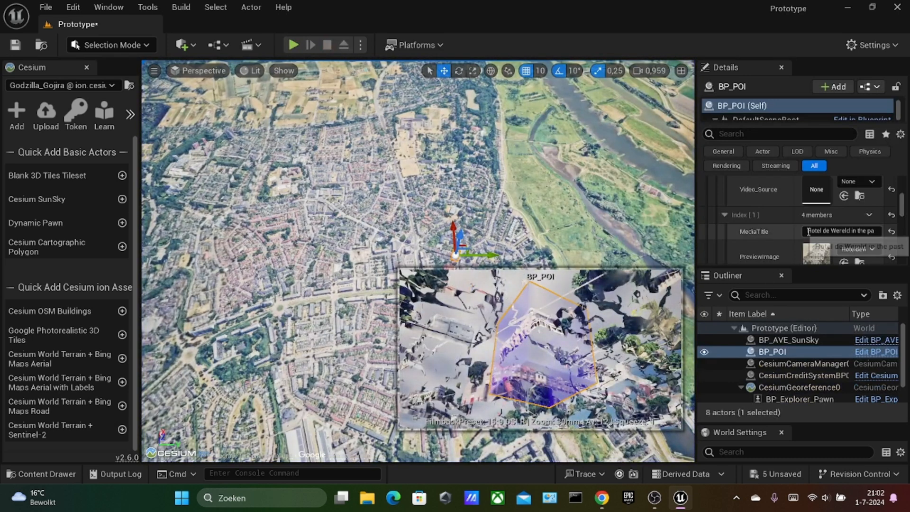
- Add two actor tags to BP_POI, Surroundings at index 0 and RESTAURANTS_WAGENINGEN at index 1
scroll(829, 231, "down", 10)
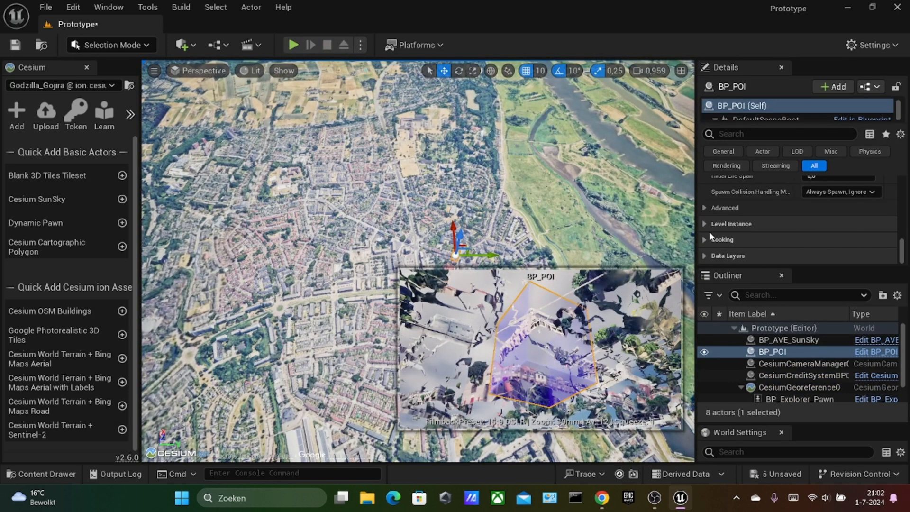
left_click(704, 208)
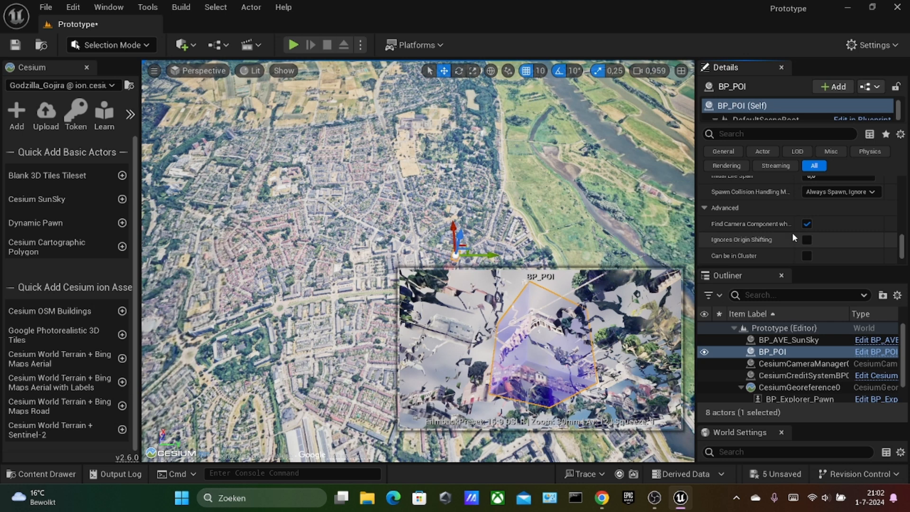
scroll(791, 232, "down", 3)
scroll(832, 244, "up", 1)
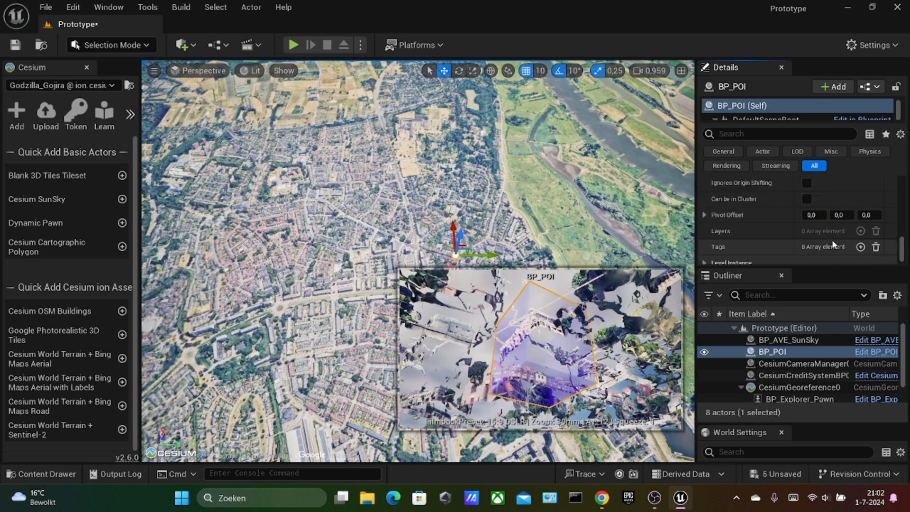
left_click(860, 247)
left_click(860, 209)
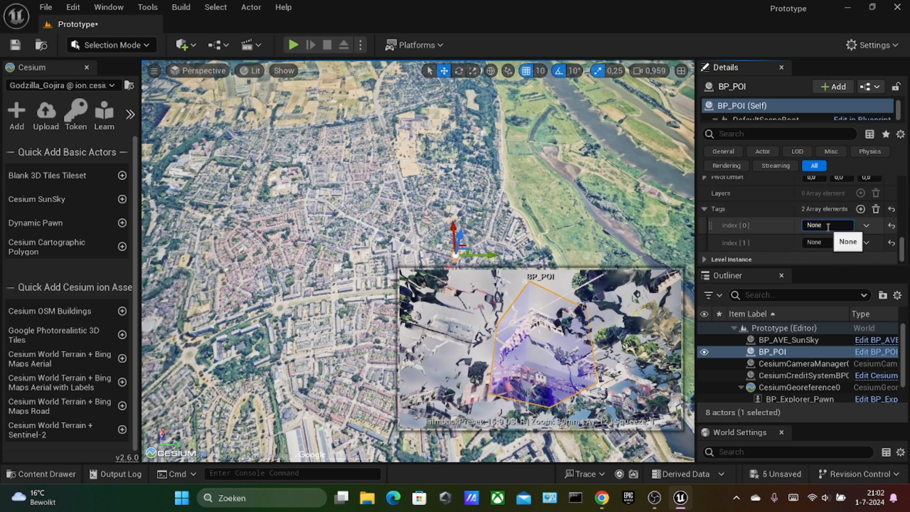
left_click(827, 225)
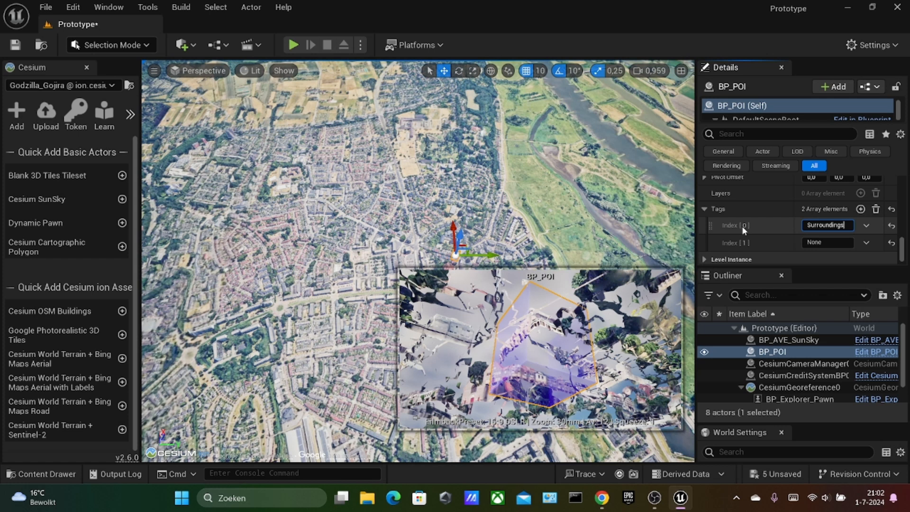
left_click(816, 242)
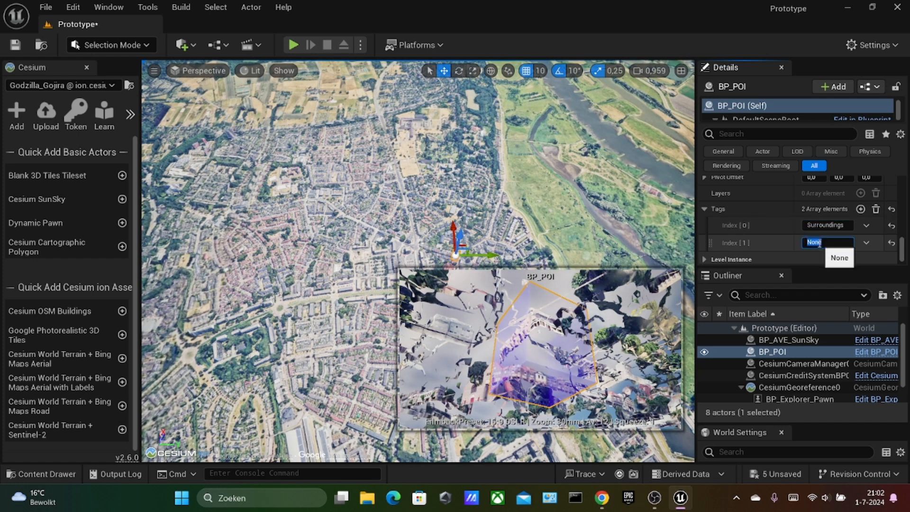
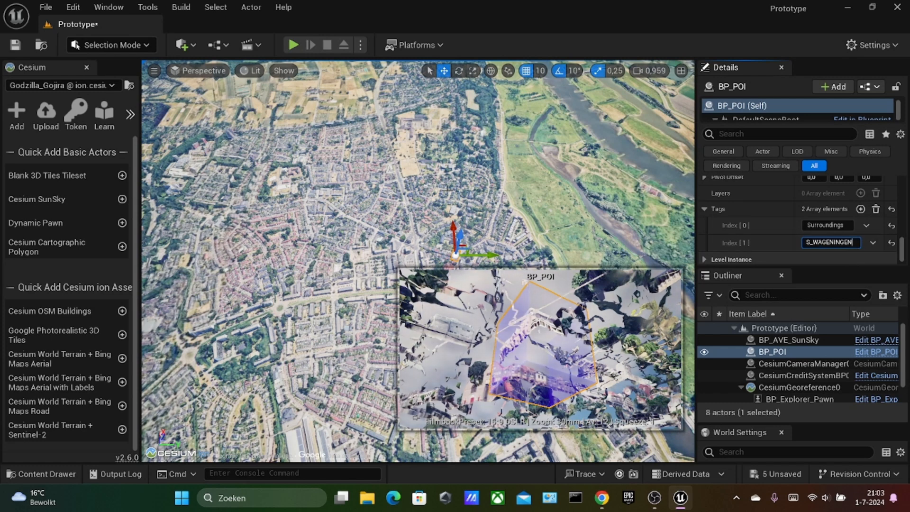
- Play the level again to check the tagged POI on the Restaurants page, and end the session
left_click(293, 45)
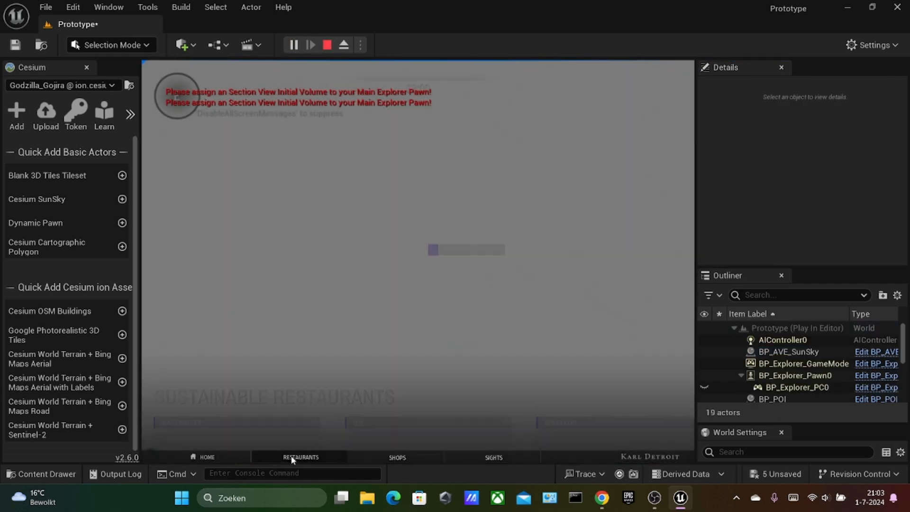
left_click(291, 458)
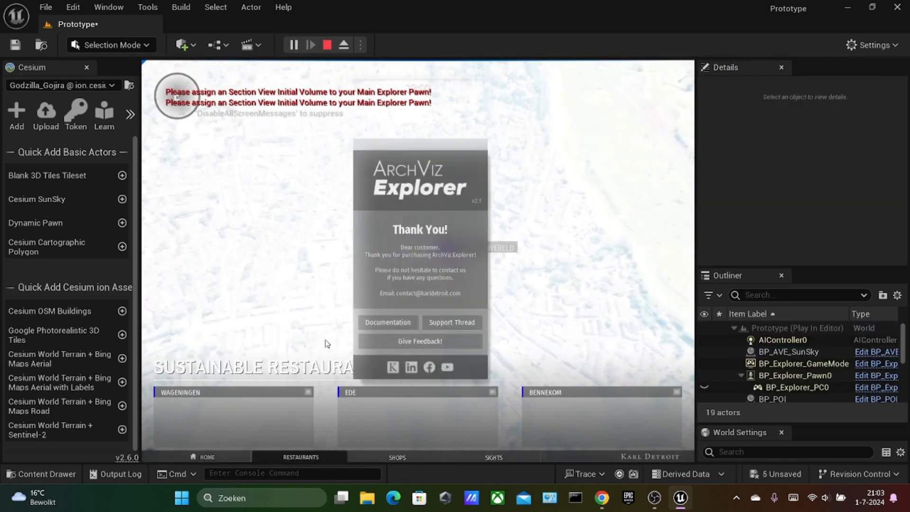
key("Escape")
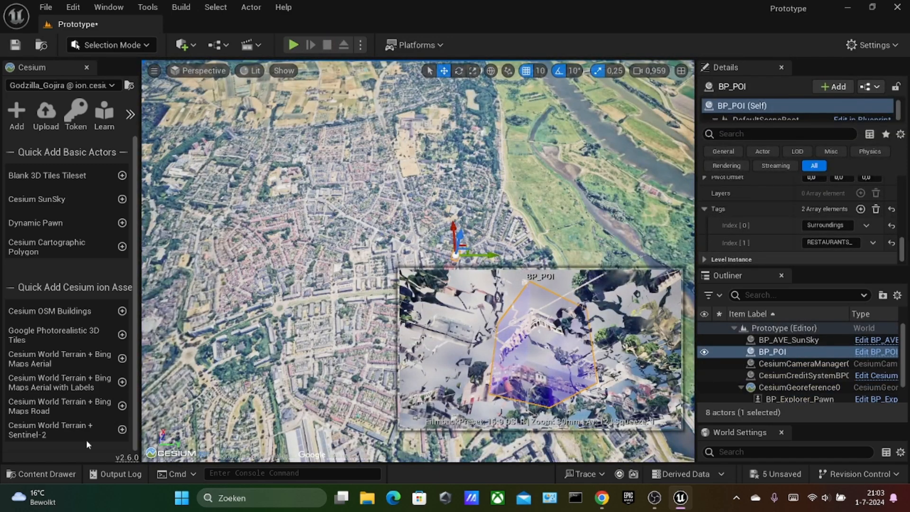
- Open BP_Surroundings_Widget from the ArchVizExplorer/Blueprints/Widgets folder for editing
left_click(47, 474)
left_click(240, 343)
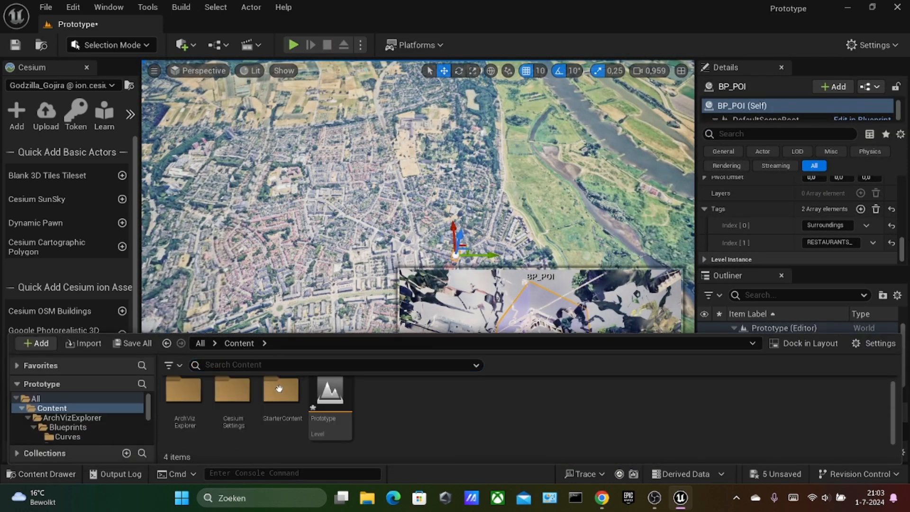
double_click(196, 406)
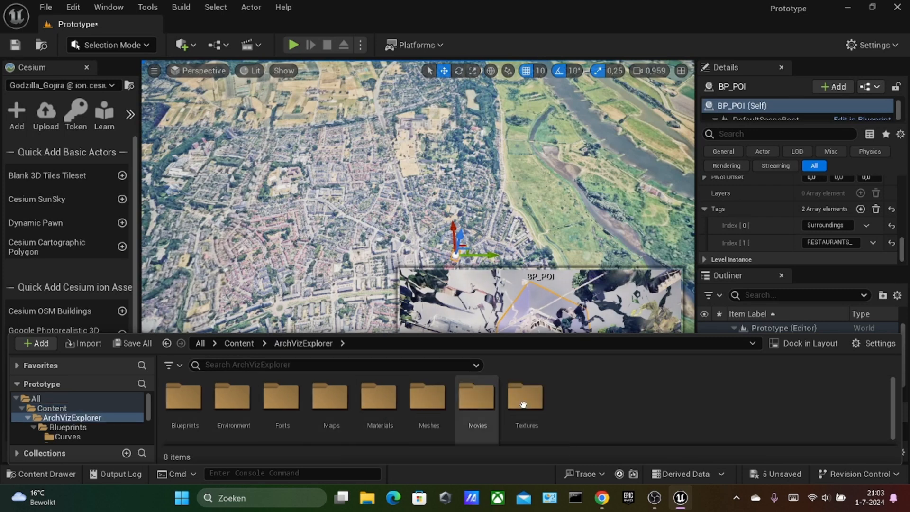
left_click(240, 343)
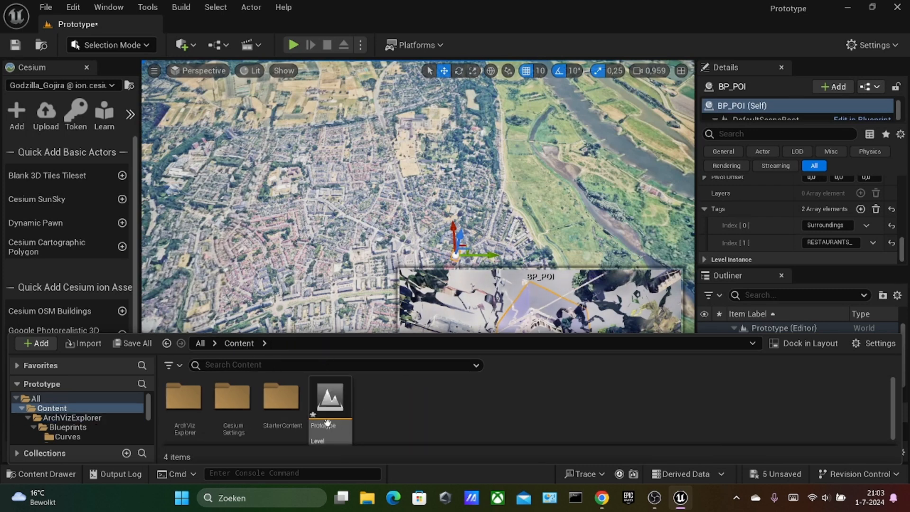
double_click(201, 402)
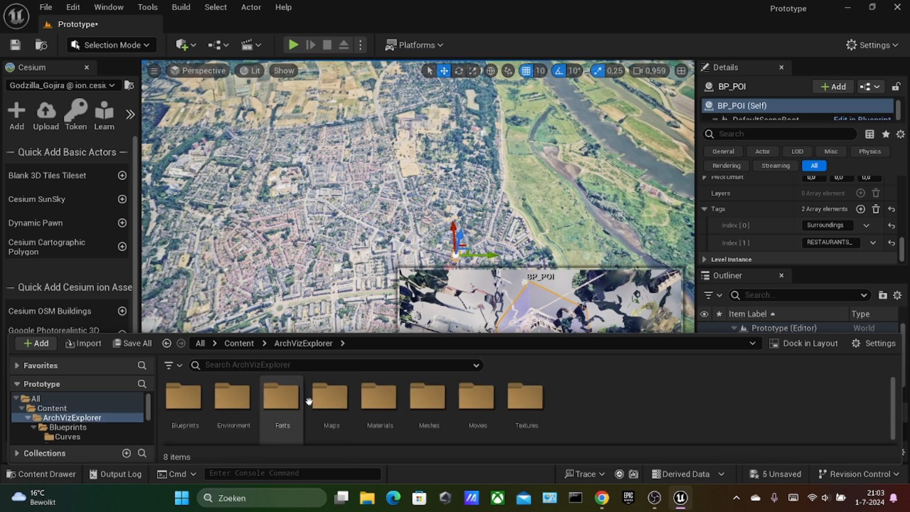
double_click(185, 397)
scroll(527, 413, "down", 1)
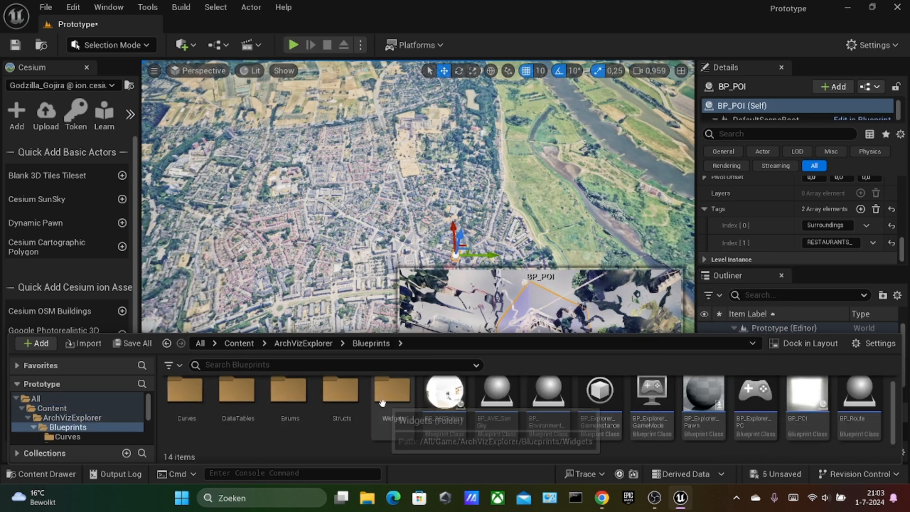
double_click(406, 399)
double_click(859, 393)
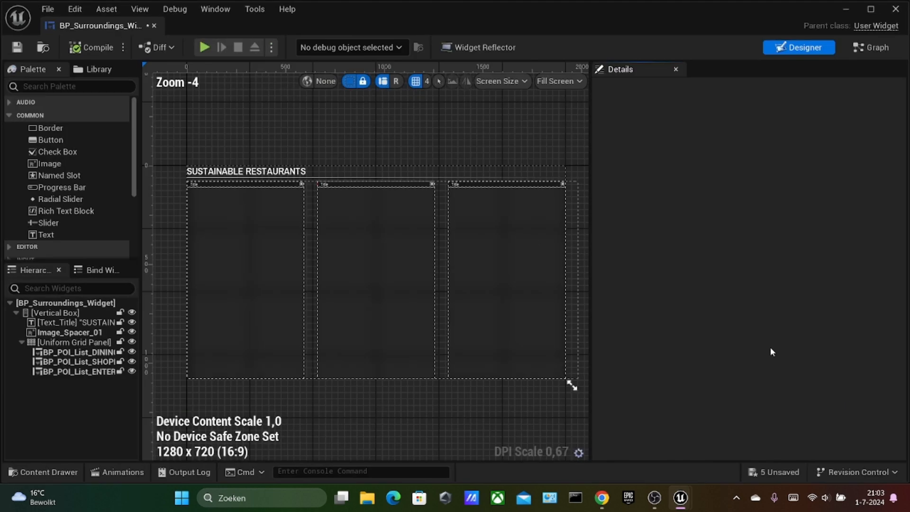
- Compare the actor tags of the three POI lists, set the Wageningen list's tag to RESTAURANTS_WAGENINGEN, and compile the widget
left_click(264, 229)
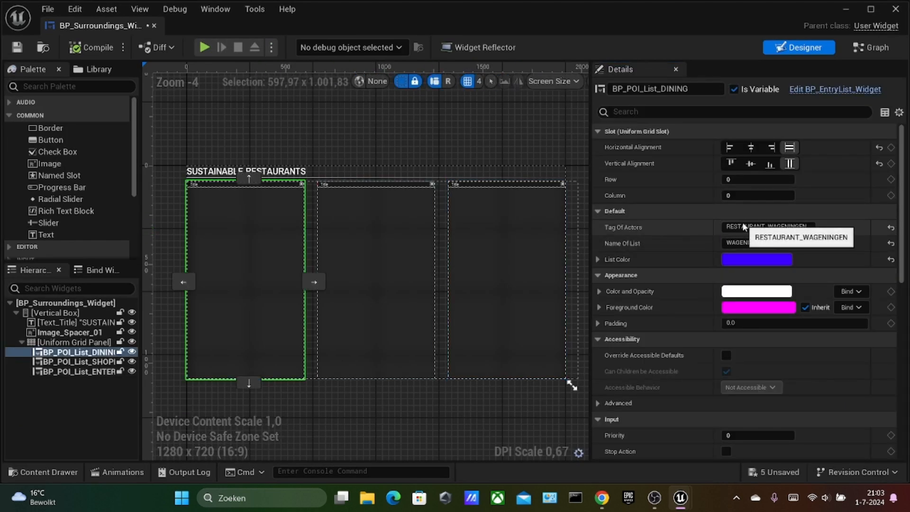
left_click(403, 230)
left_click(486, 216)
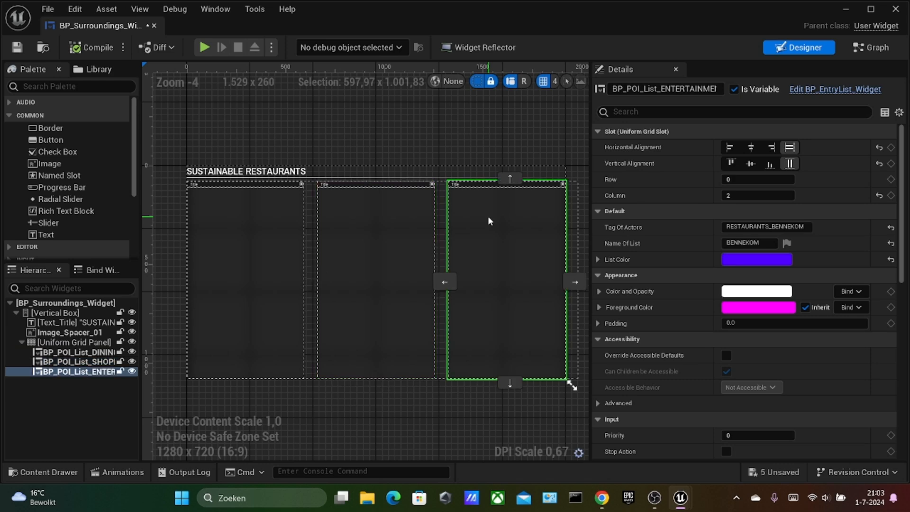
left_click(372, 225)
left_click(267, 228)
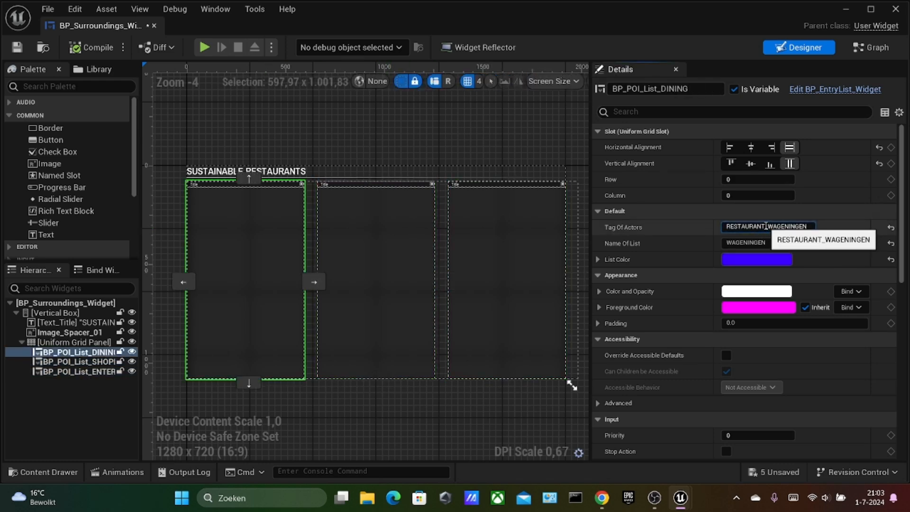
type("S")
left_click(98, 47)
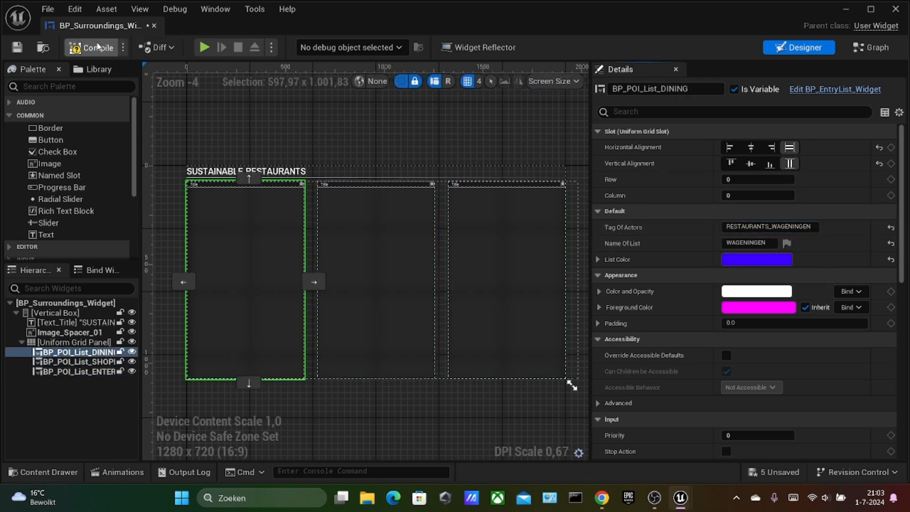
- Run the level and open Hotel de Wereld from the Wageningen list on the Restaurants page
left_click(204, 47)
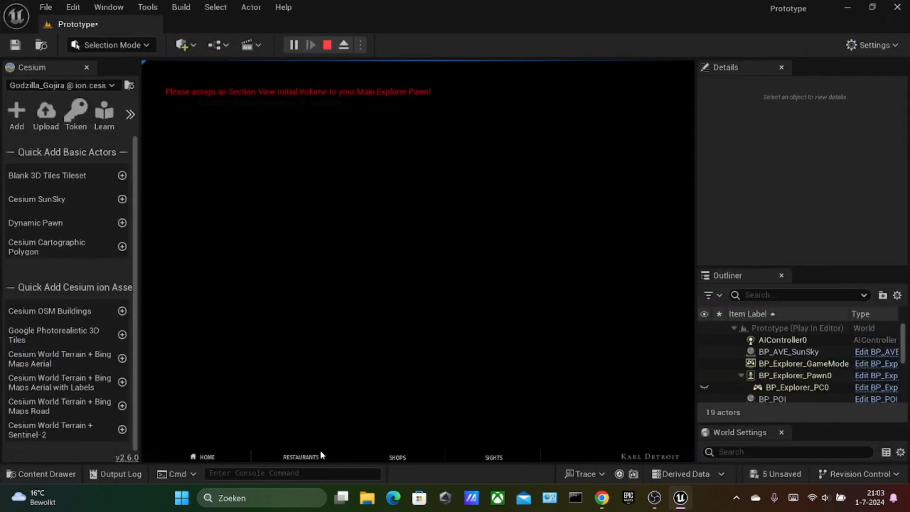
left_click(314, 453)
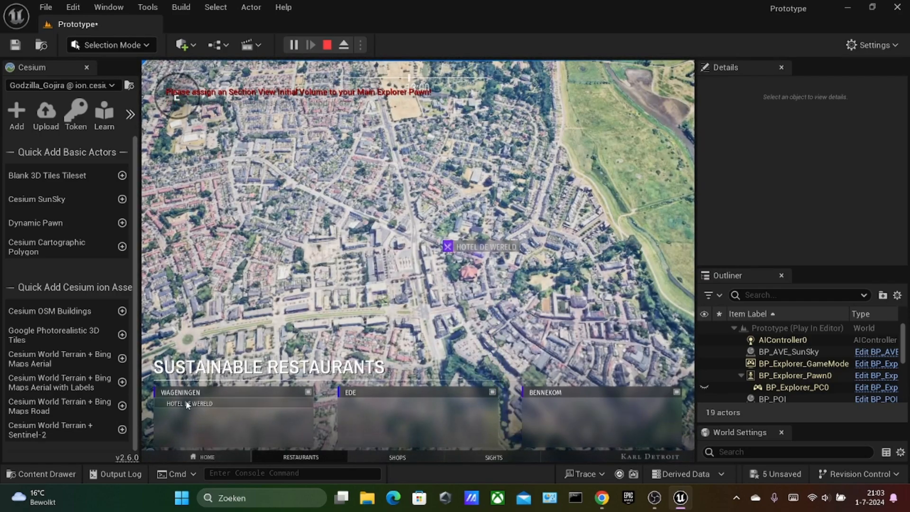
left_click(188, 403)
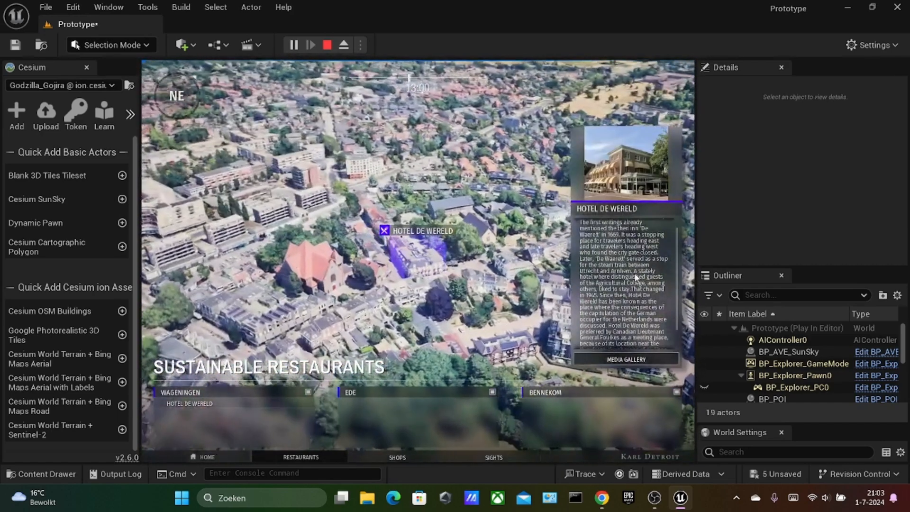
- Read the hotel's description, view "Hotel de Wereld in the past" in its media gallery, and stop the play session
scroll(634, 276, "down", 3)
left_click(633, 356)
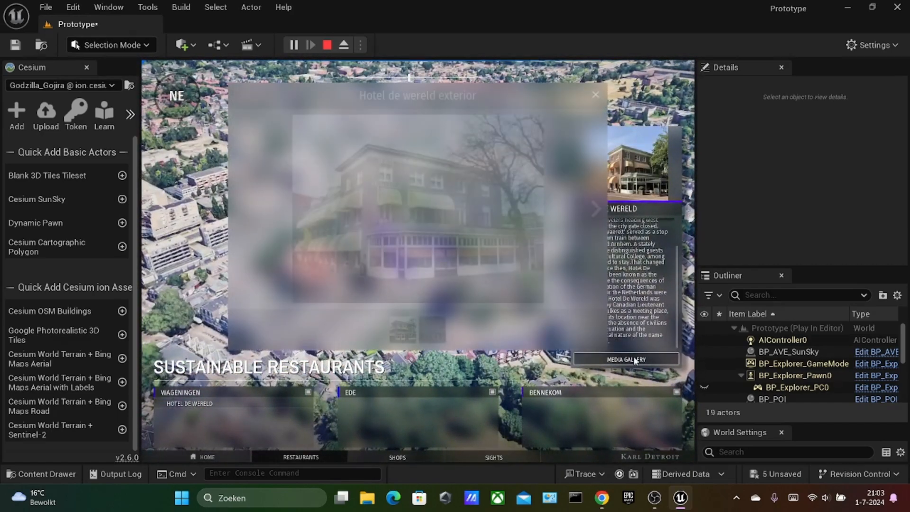
left_click(435, 327)
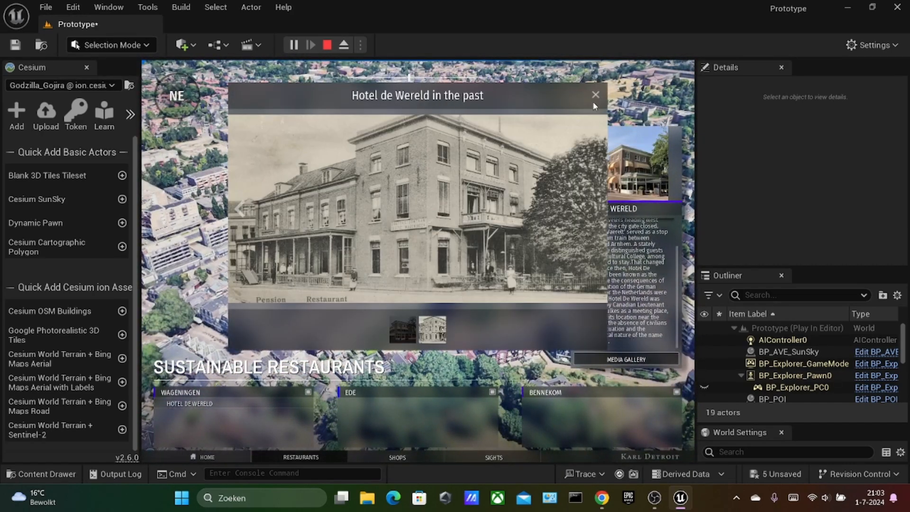
left_click(595, 94)
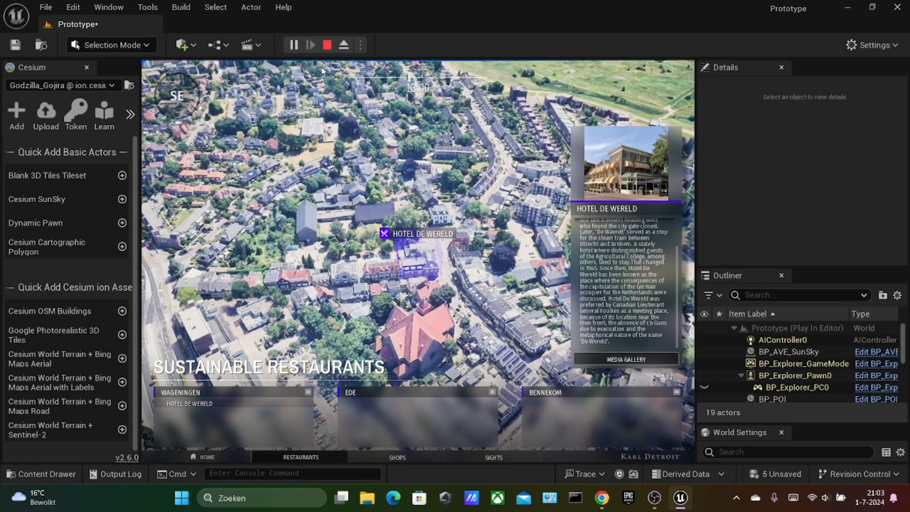
left_click(327, 45)
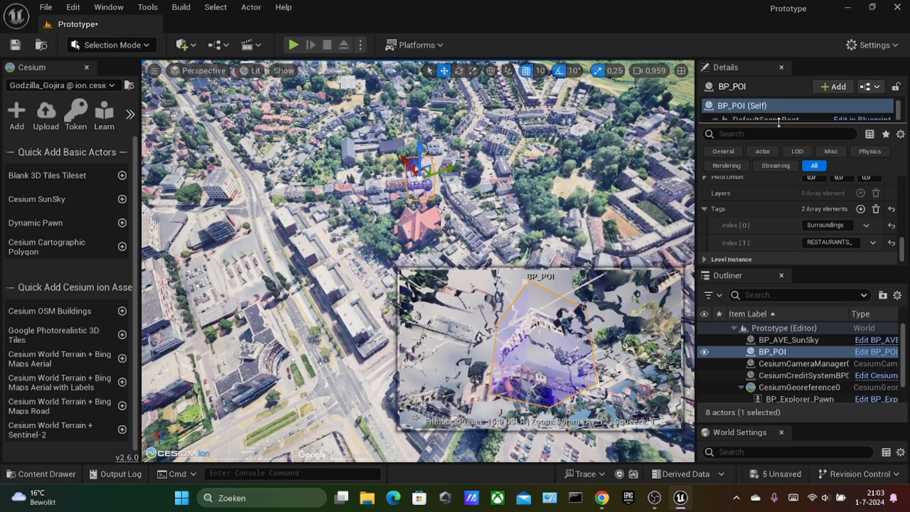
- Enlarge BP_POI's component list in its details and look through the level's actors in the Outliner
left_click_drag(776, 123, 771, 158)
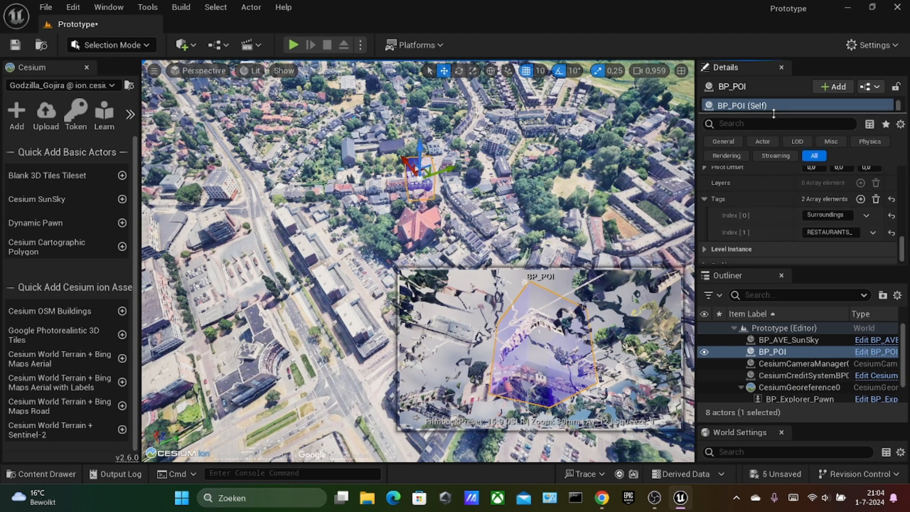
left_click(782, 353)
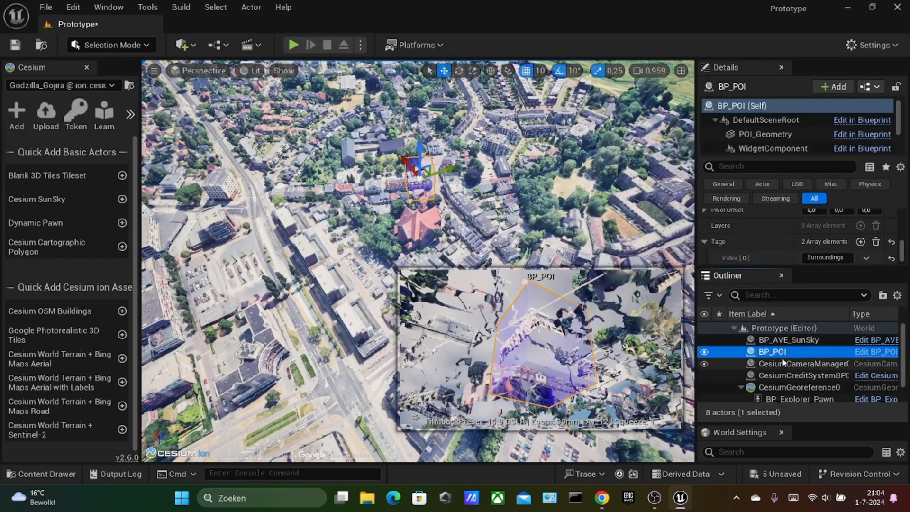
scroll(782, 369, "down", 3)
scroll(781, 374, "up", 3)
left_click(733, 327)
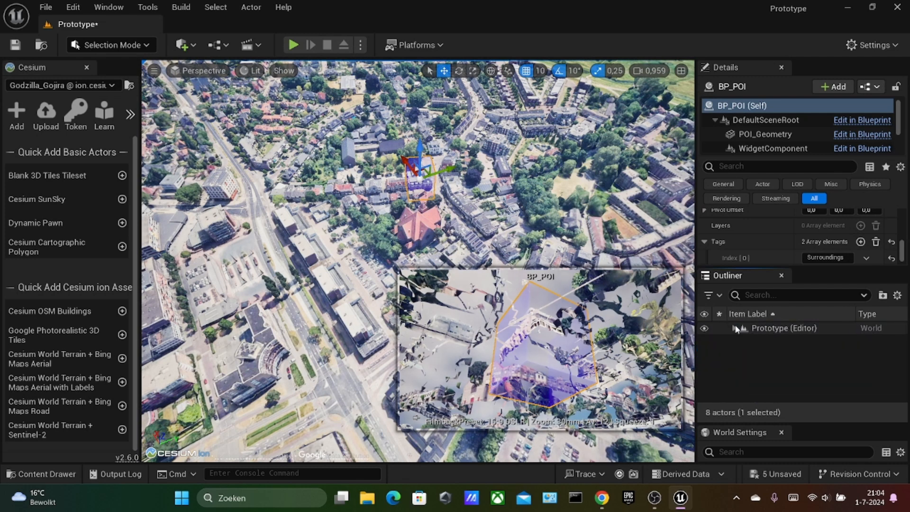
left_click(734, 328)
scroll(754, 369, "down", 1)
scroll(770, 391, "down", 1)
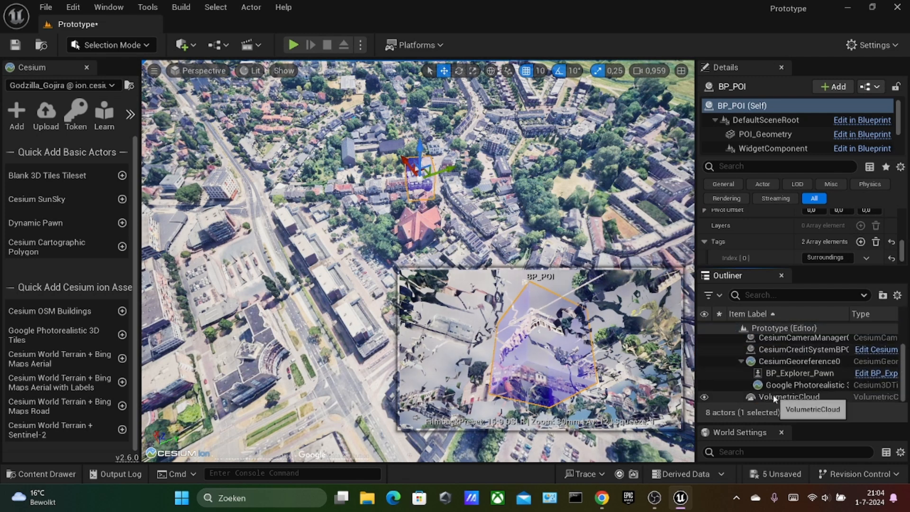
right_click(750, 397)
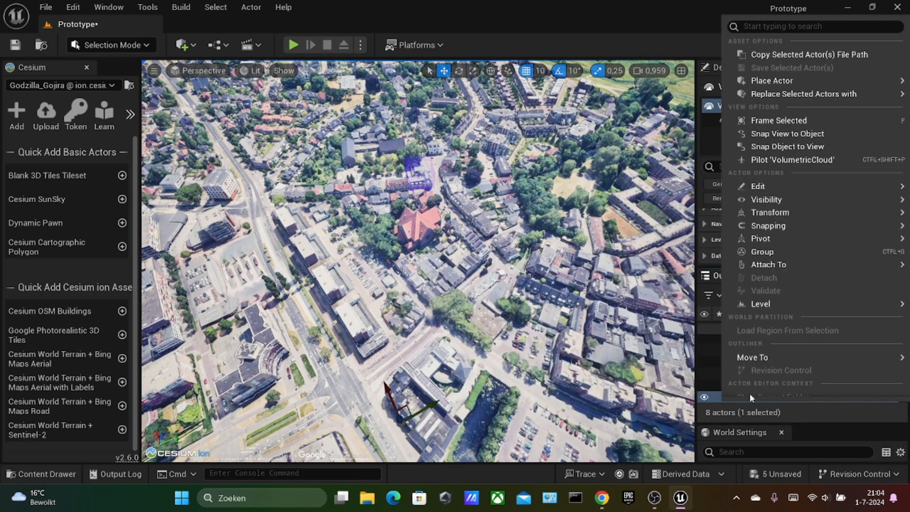
left_click(710, 300)
left_click(703, 142)
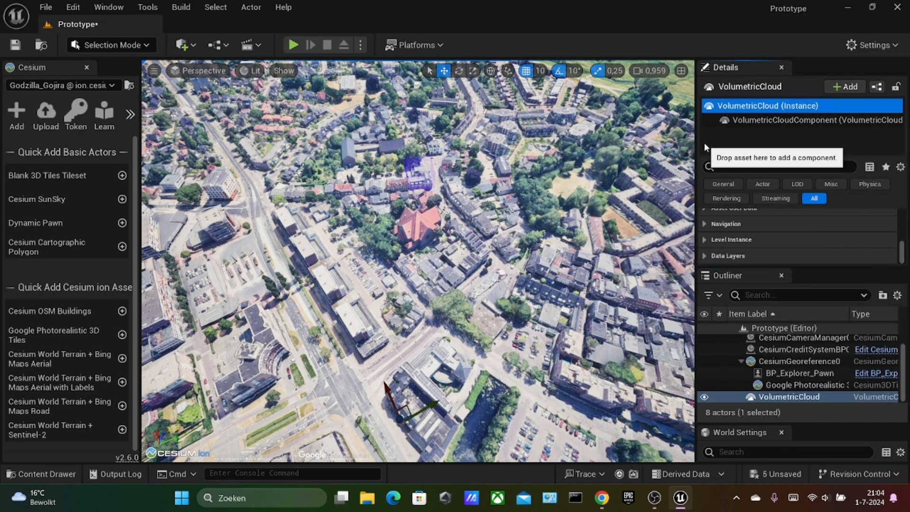
left_click(775, 295)
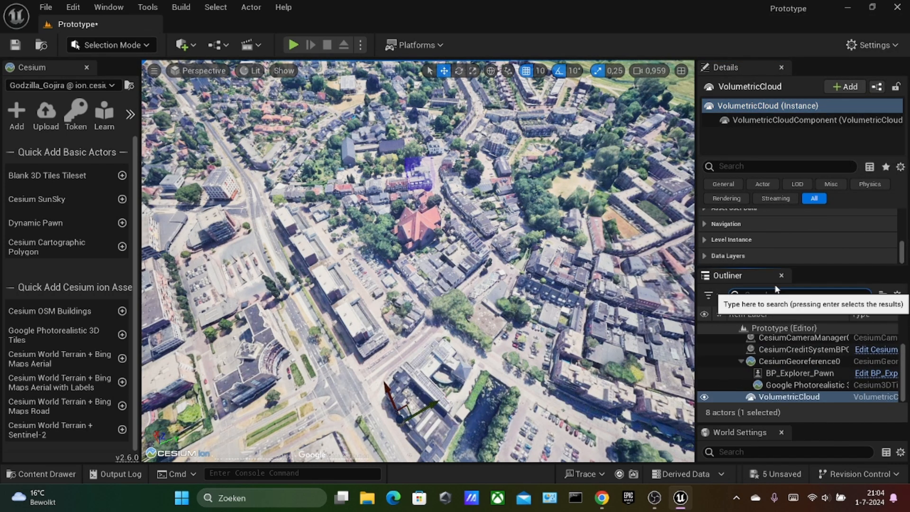
- Enlarge the Outliner and create a folder named ArchvizExplorer in the level
left_click_drag(769, 267, 770, 204)
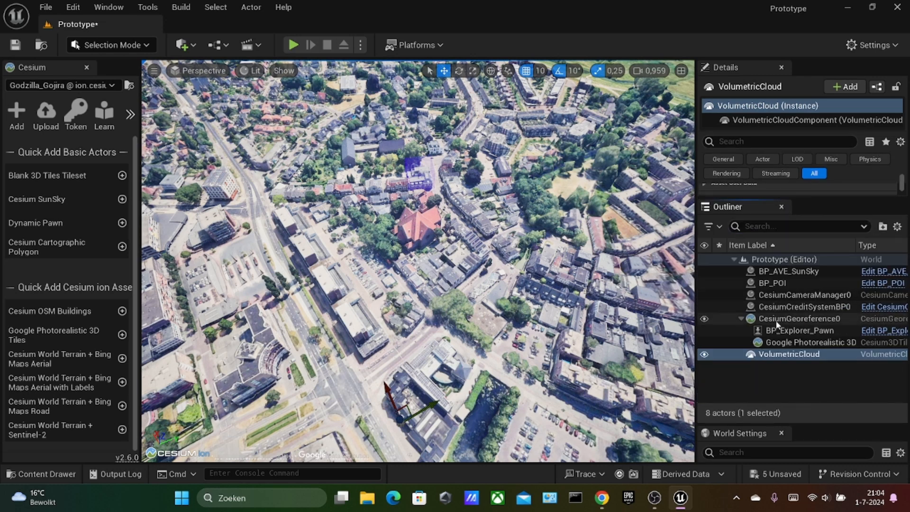
right_click(777, 377)
left_click(817, 401)
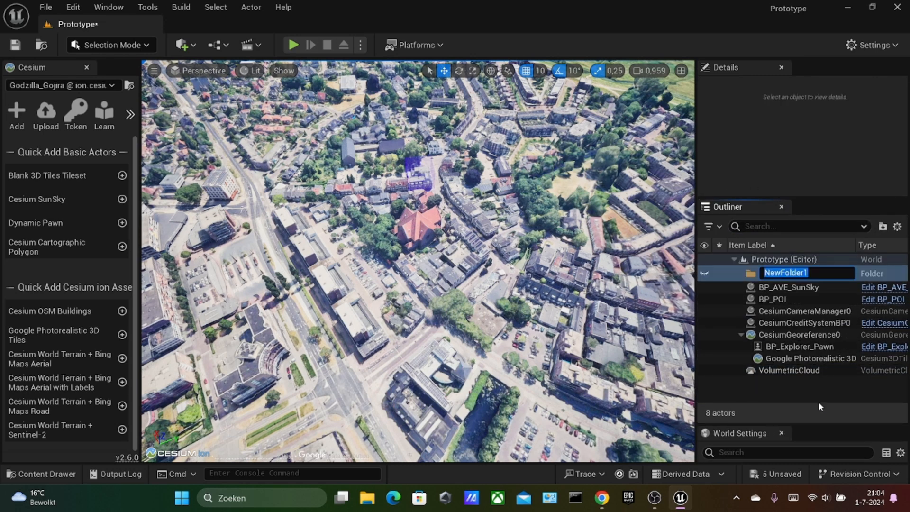
type("aR")
key("BackSpace")
key("BackSpace")
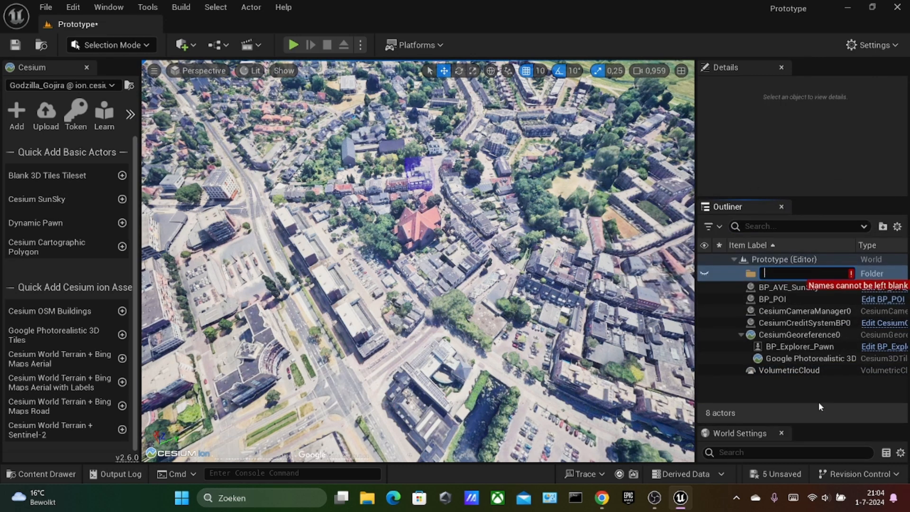
type("Archviz")
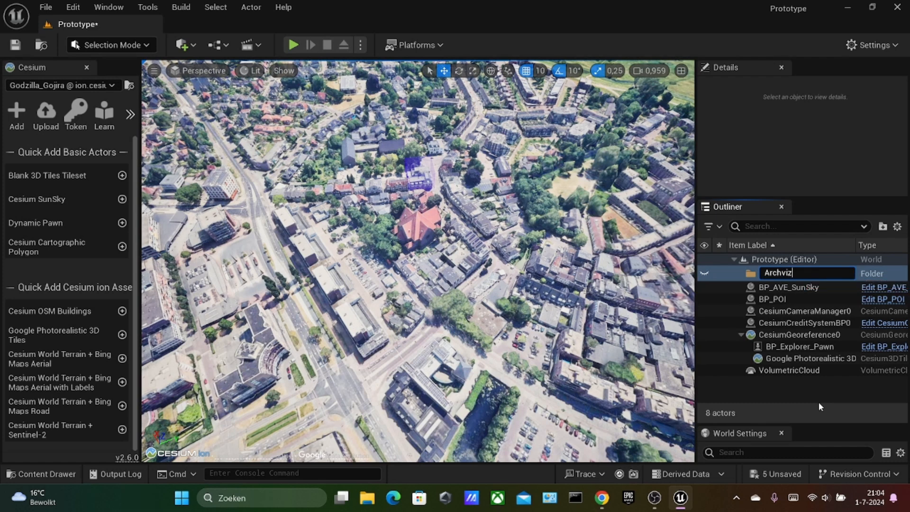
type("Explorer")
key("Return")
- Move BP_AVE_SunSky, BP_POI and BP_Explorer_Pawn into the ArchvizExplorer folder
left_click(777, 295)
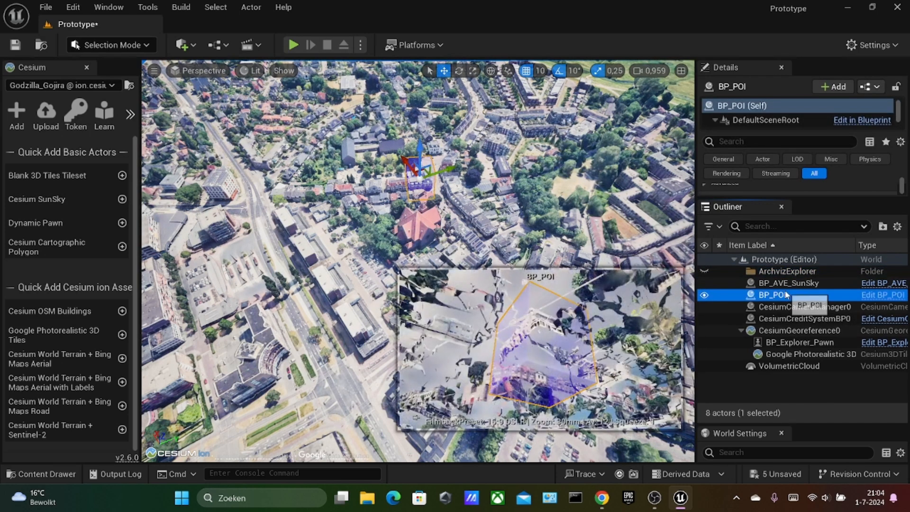
left_click(788, 282, "ctrl")
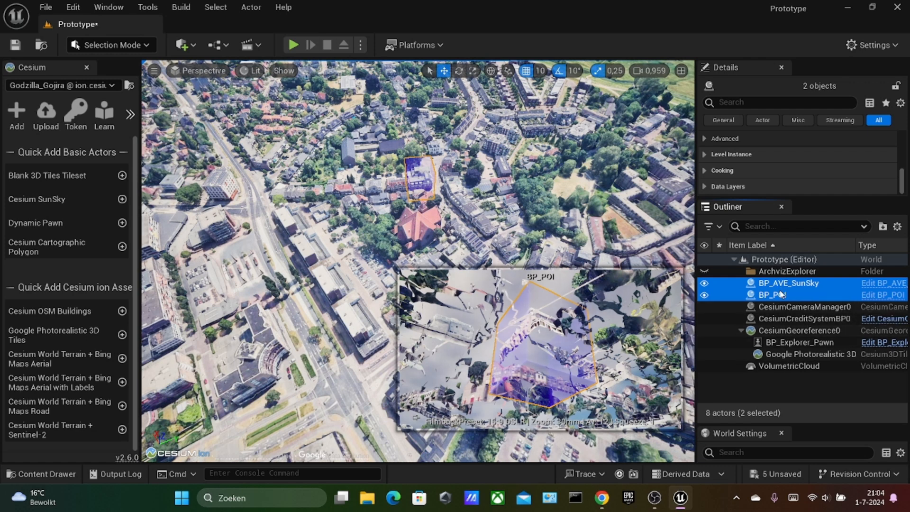
left_click_drag(781, 294, 774, 272)
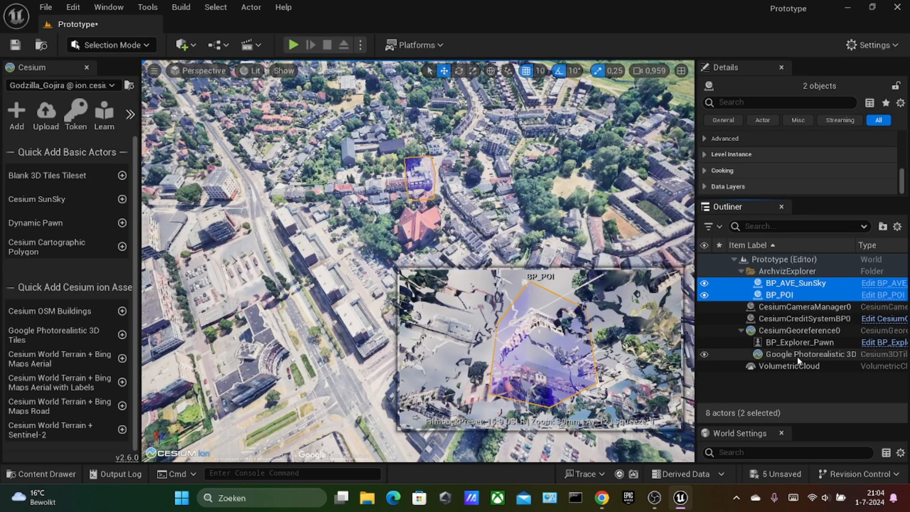
left_click_drag(799, 342, 777, 272)
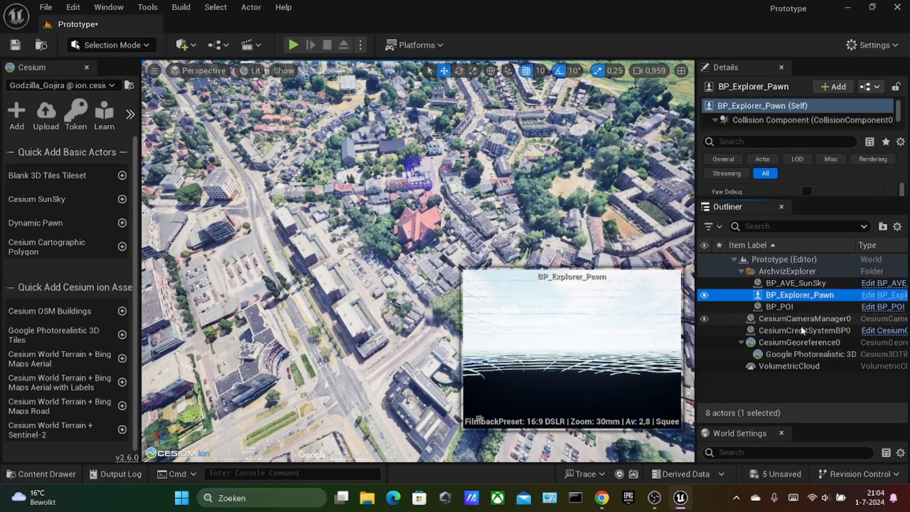
- Create a second folder at the level's root and name it Cesiun
left_click(785, 380)
right_click(785, 380)
left_click(810, 403)
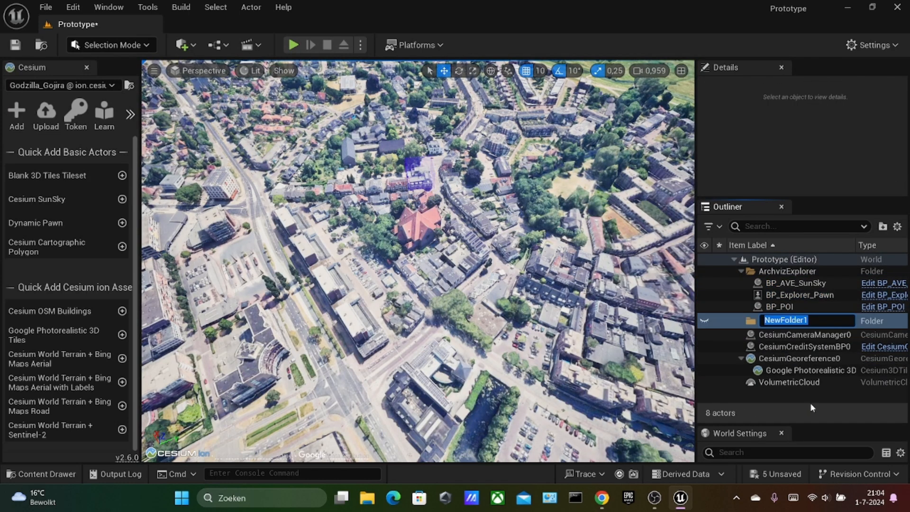
type("Cesiun")
key("Return")
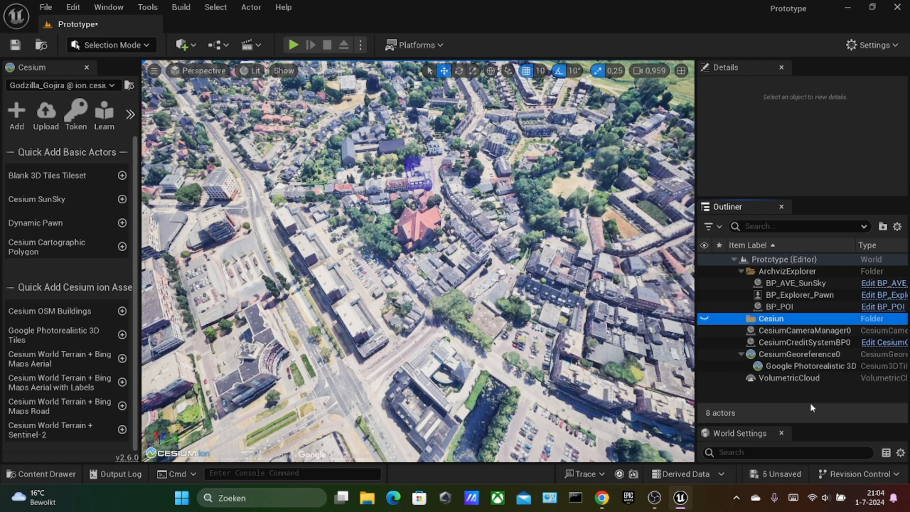
- Correct the name of the Cesiun folder to Cesium
right_click(778, 322)
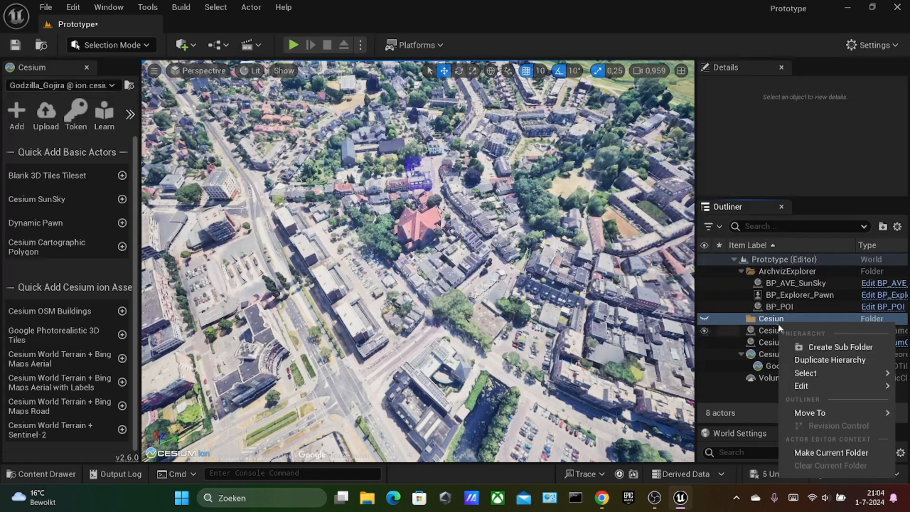
left_click(769, 322)
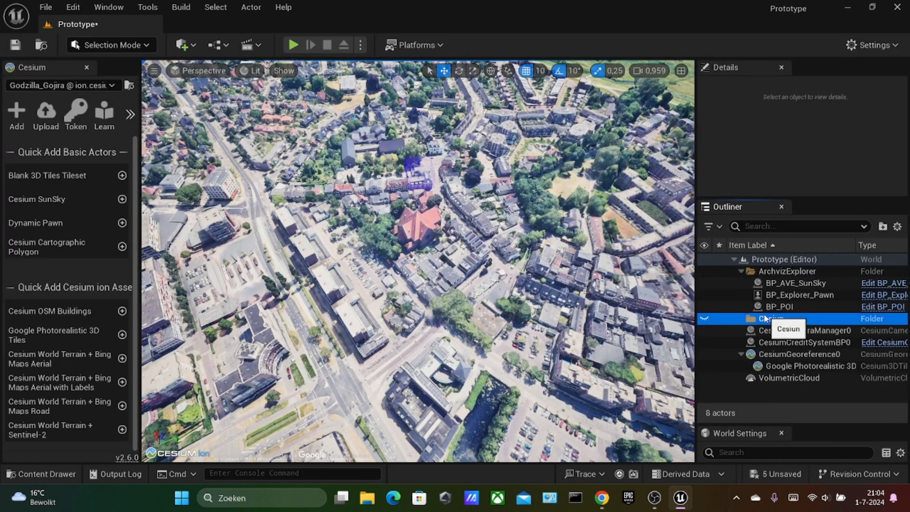
right_click(761, 324)
mouse_move(789, 386)
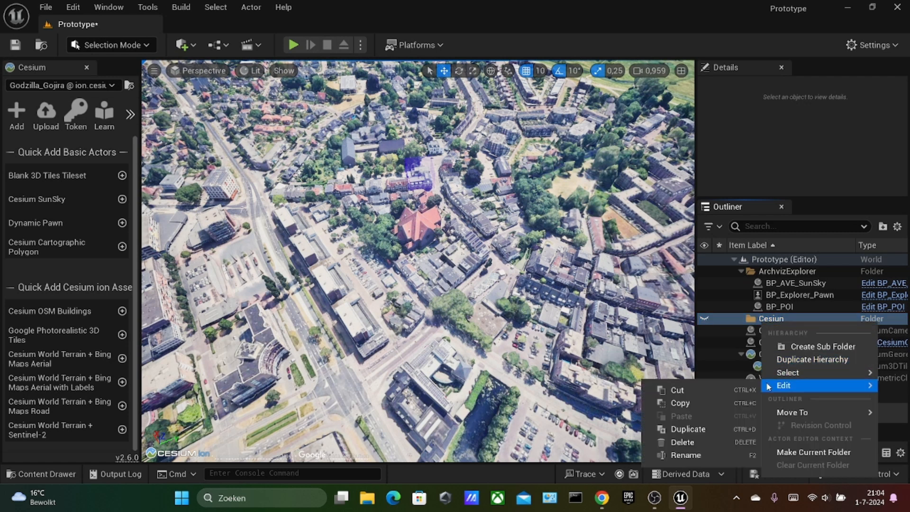
left_click(685, 455)
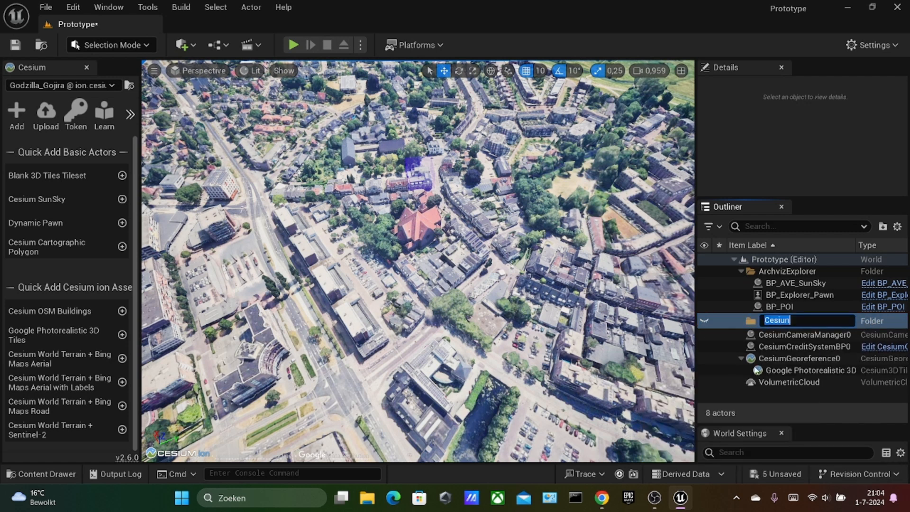
left_click(789, 322)
type("m")
key("Return")
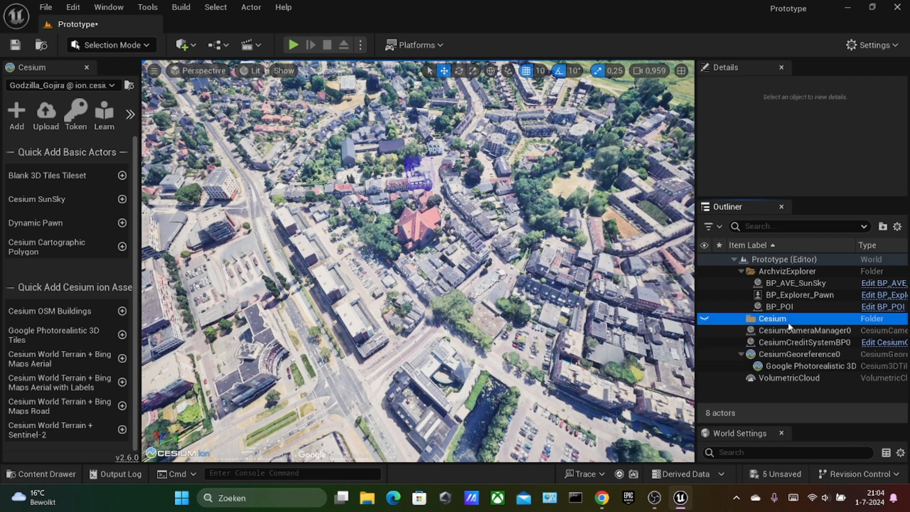
- Move the camera manager, credit system, georeference with its Google tileset, and VolumetricCloud into the Cesium folder and collapse it
left_click(779, 377)
left_click(805, 366, "shift")
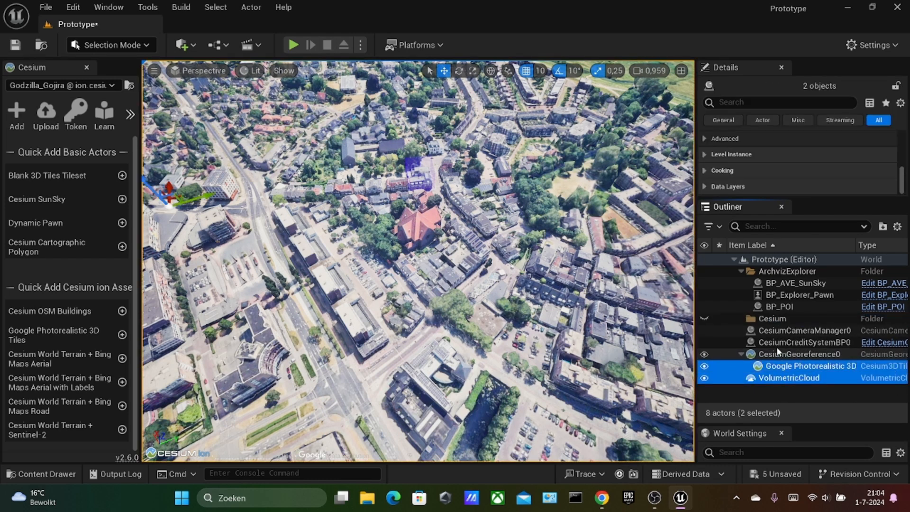
left_click(801, 330, "shift")
left_click_drag(801, 331, 773, 322)
left_click(772, 321)
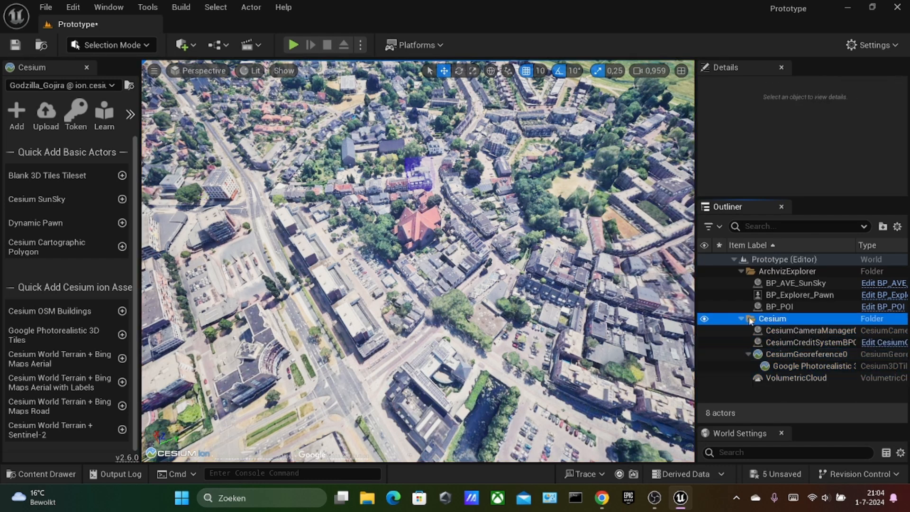
left_click(741, 318)
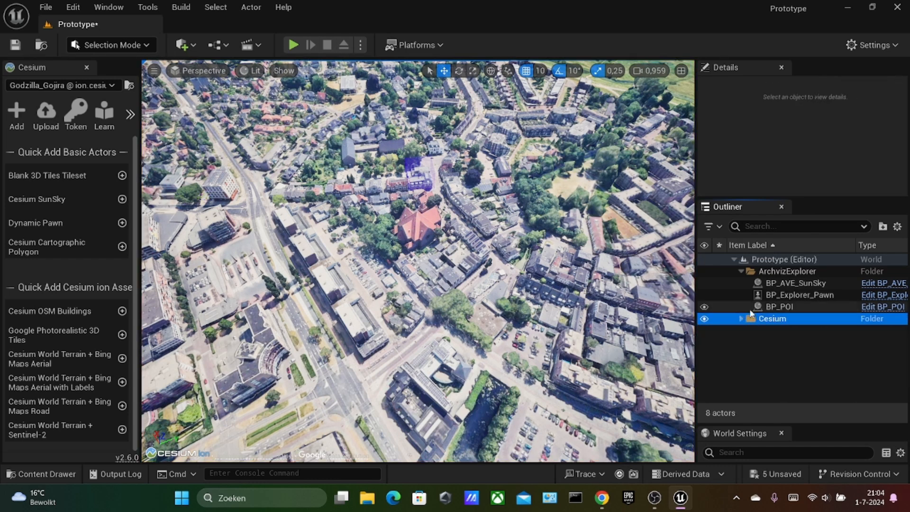
- Create a Restaurants subfolder inside ArchvizExplorer and move BP_POI into it
right_click(788, 269)
left_click(810, 291)
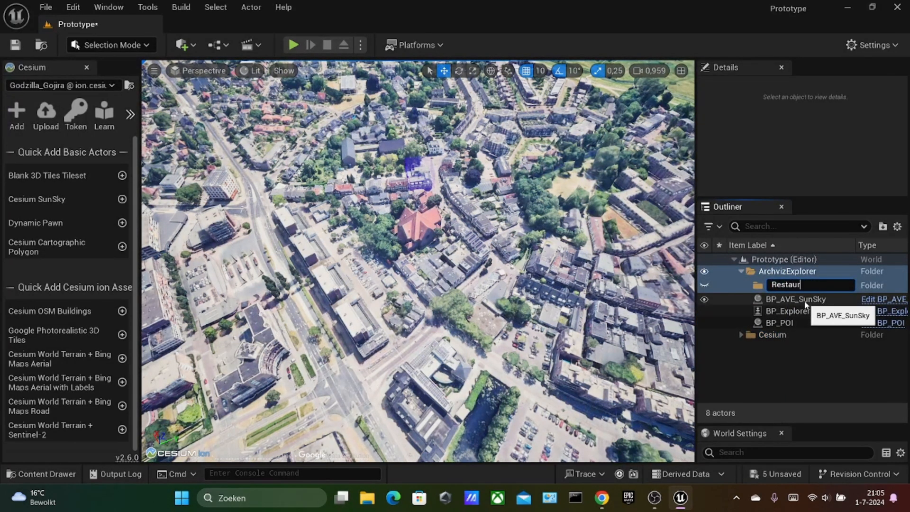
type("Restaurants")
key("Return")
left_click_drag(786, 319, 772, 283)
- Create a Wageningen subfolder inside Restaurants and move BP_POI into it
left_click(777, 284)
right_click(777, 283)
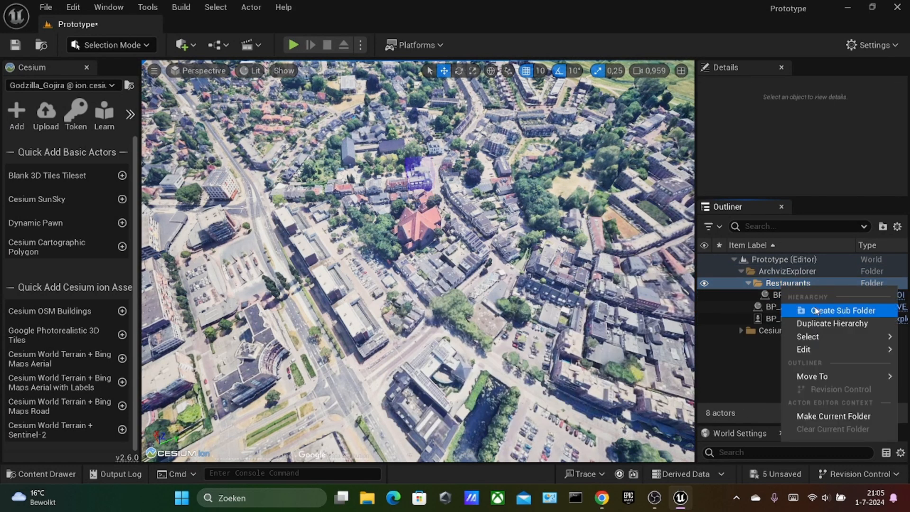
left_click(814, 306)
type("Wageningen")
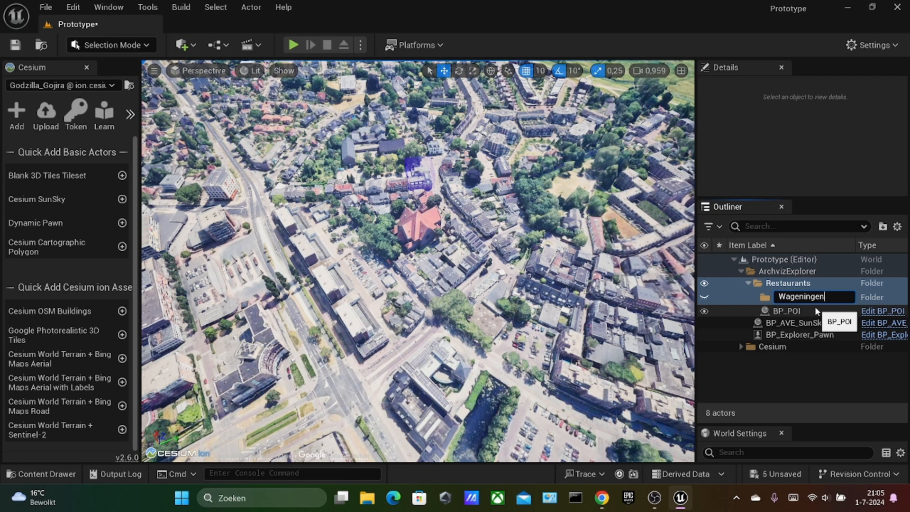
key("Return")
left_click_drag(814, 306, 788, 294)
- Create a second subfolder named Ede inside the Restaurants folder
right_click(794, 286)
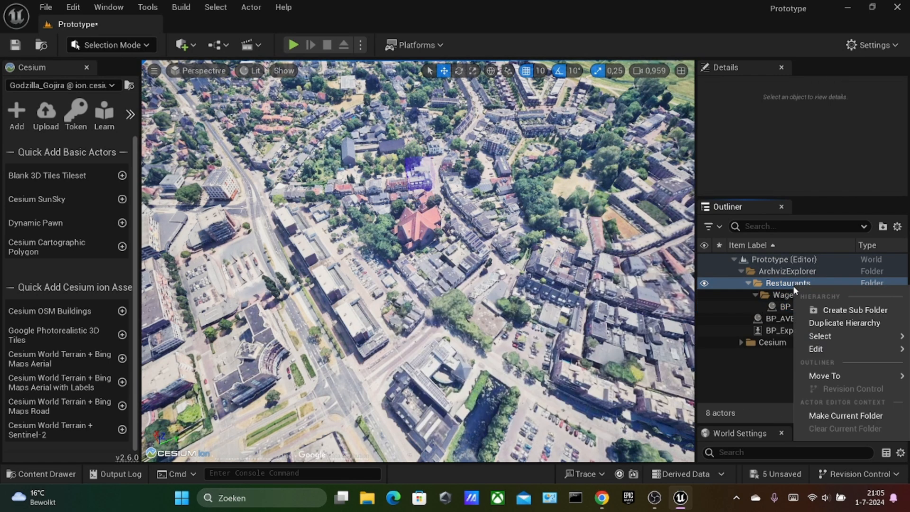
left_click(837, 308)
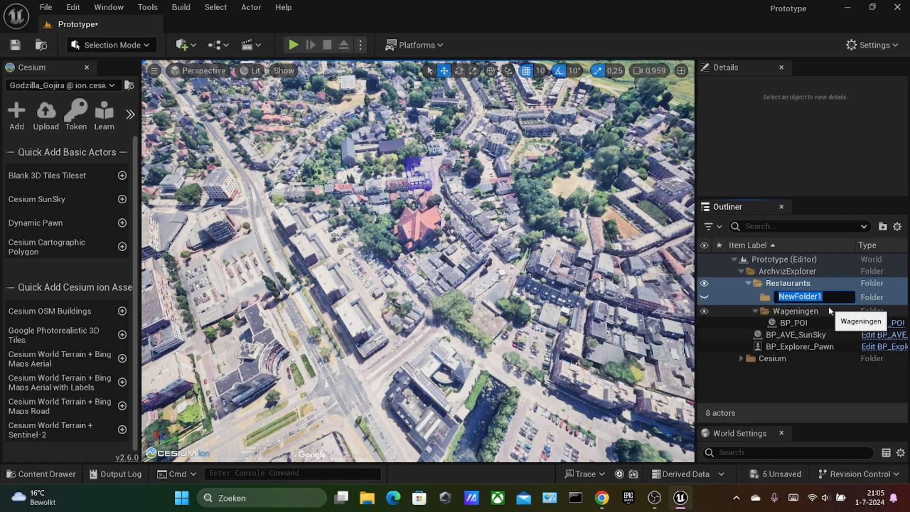
type("Ede")
key("Return")
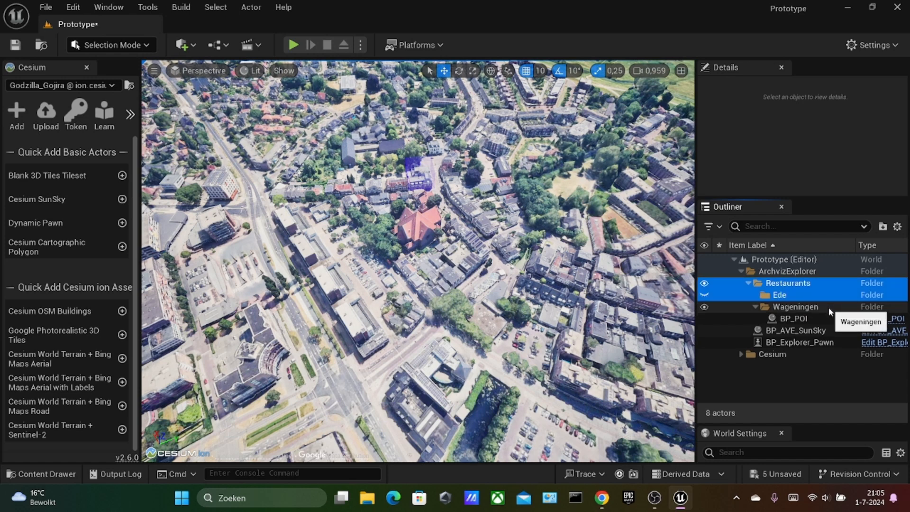
- Duplicate BP_POI from the Wageningen folder and move the copy into the Ede folder
left_click(811, 331)
left_click(808, 320)
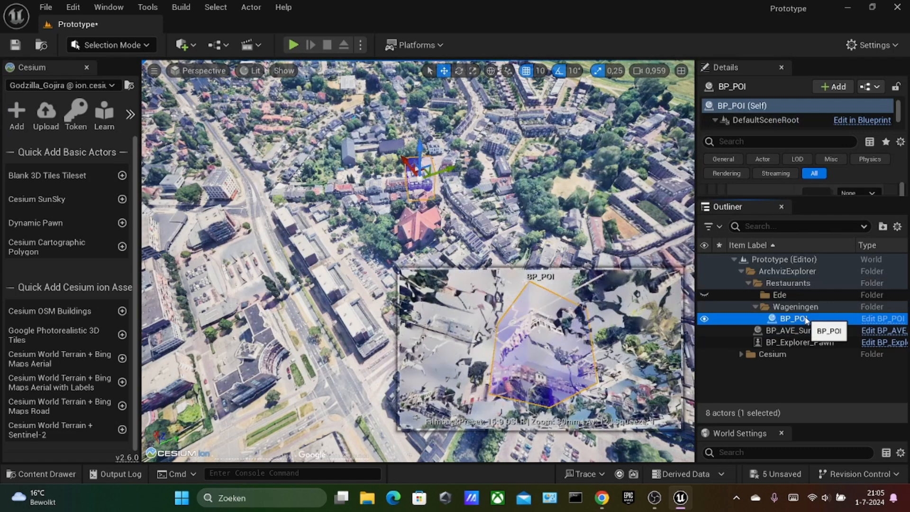
key("ctrl+d")
left_click_drag(809, 332, 783, 295)
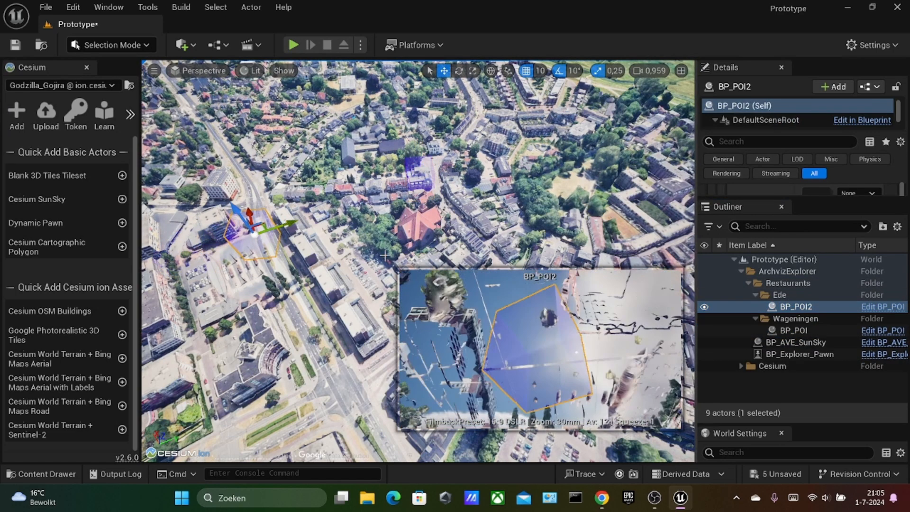
- Focus on BP_POI2, enlarge its details, and change its second actor tag to RESTAURANTS_EDE
double_click(798, 307)
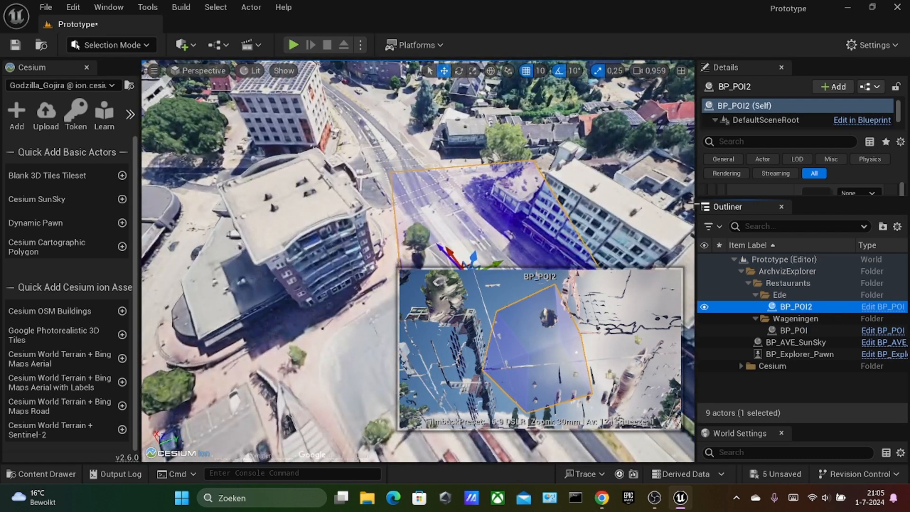
left_click_drag(800, 200, 810, 325)
scroll(820, 290, "down", 10)
left_click_drag(901, 276, 901, 320)
left_click(854, 263)
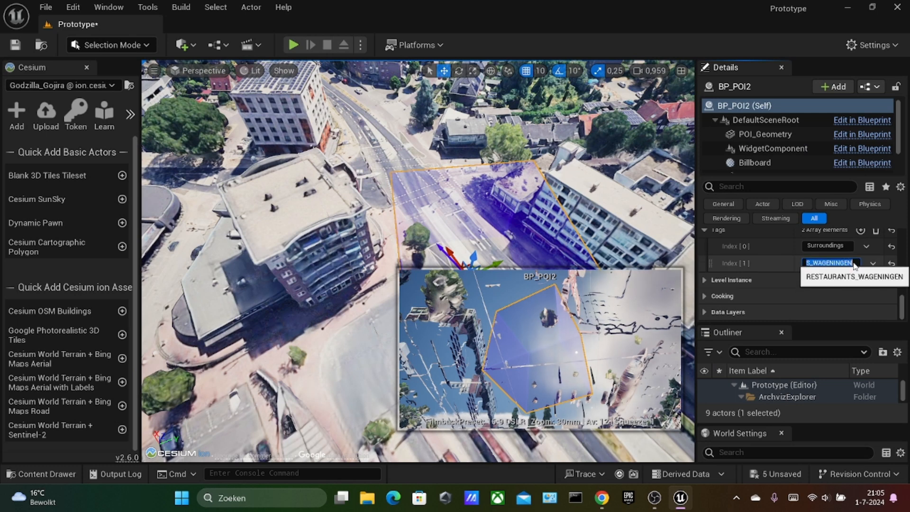
left_click(852, 262)
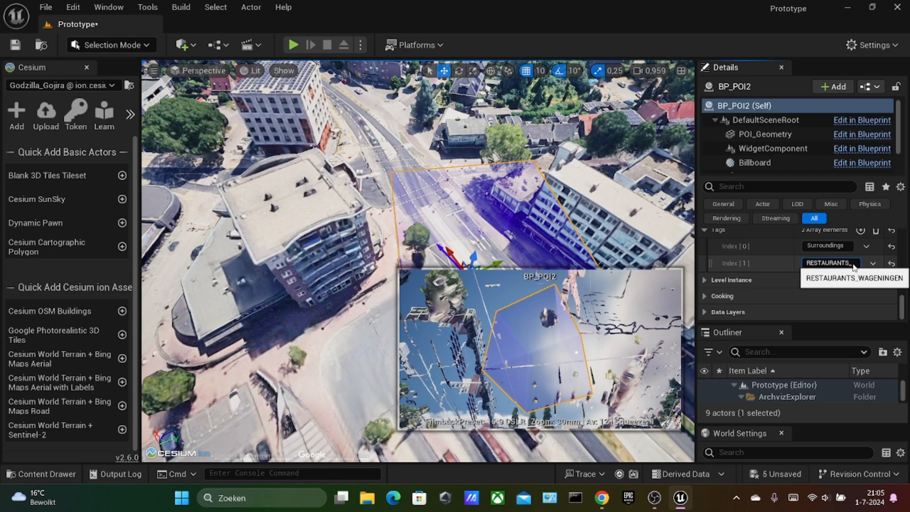
- Move BP_POI2 away from its original Wageningen location across the map towards Ede
mouse_move(479, 165)
right_mouse_down()
mouse_move(483, 193)
mouse_move(476, 178)
right_mouse_up()
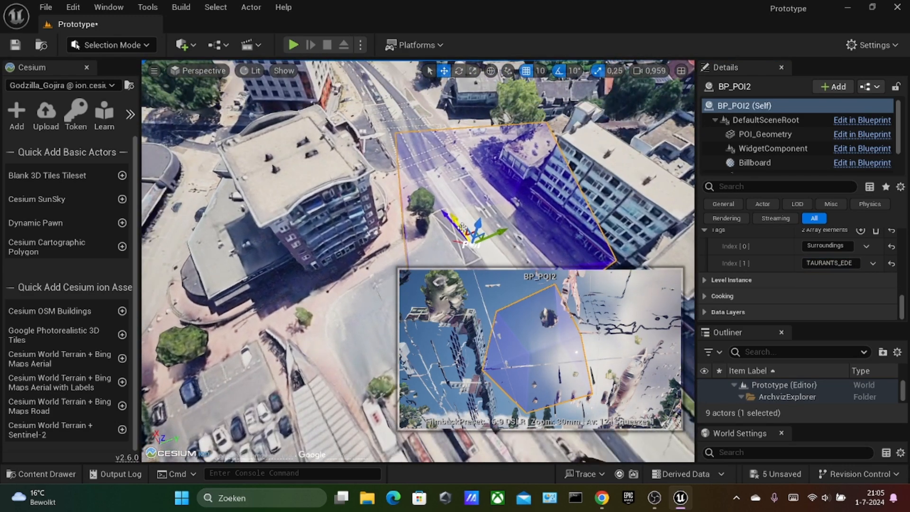
key("s")
mouse_move(462, 227)
right_mouse_down()
mouse_move(443, 221)
mouse_move(455, 232)
mouse_move(454, 203)
mouse_move(447, 228)
right_mouse_up()
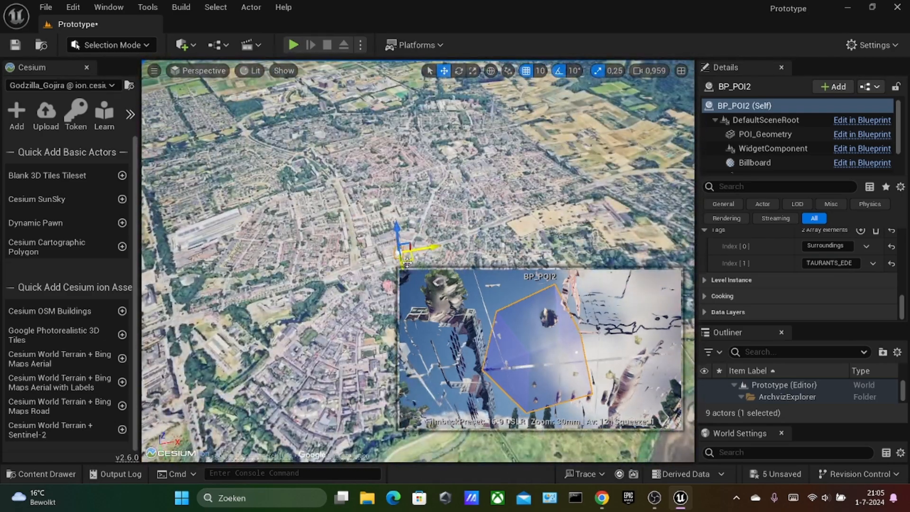
left_click_drag(402, 266, 370, 111)
right_click_drag(371, 115, 356, 71)
left_click_drag(438, 264, 413, 180)
mouse_move(413, 180)
right_mouse_down()
mouse_move(412, 156)
mouse_move(416, 167)
right_mouse_up()
key("w")
left_click(750, 111)
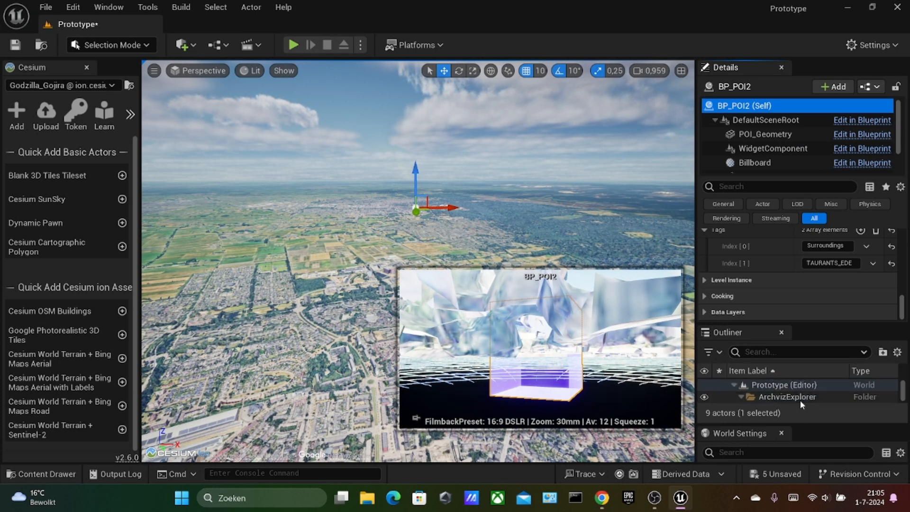
- Enlarge the scene's actor list and focus the view on BP_POI2 in the Ede folder
scroll(790, 401, "down", 1)
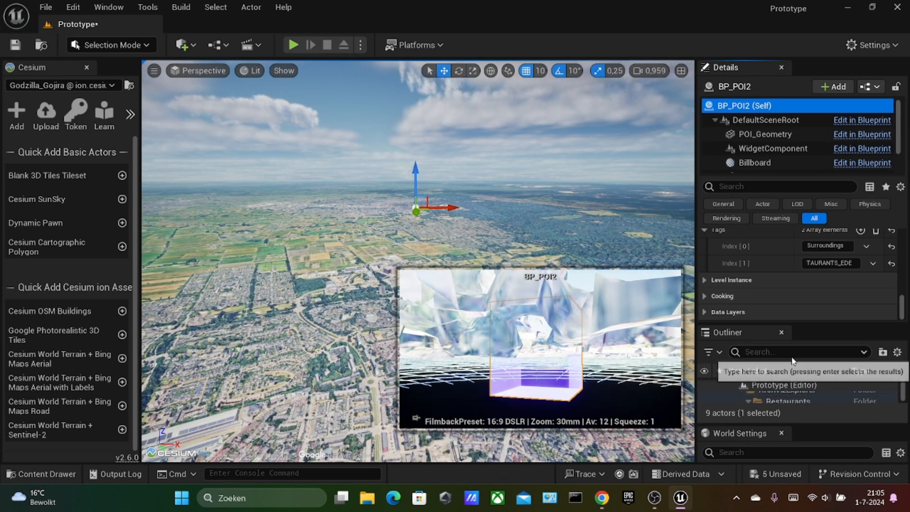
left_click_drag(789, 323, 790, 259)
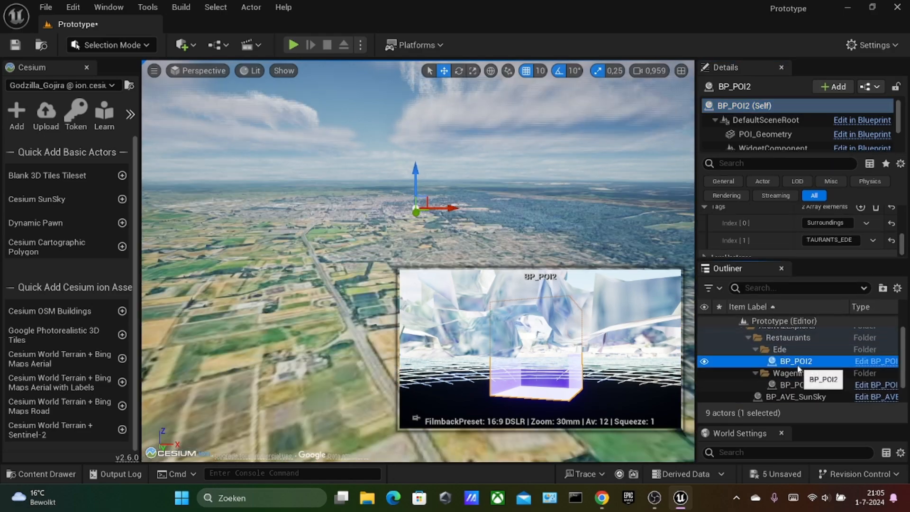
double_click(800, 361)
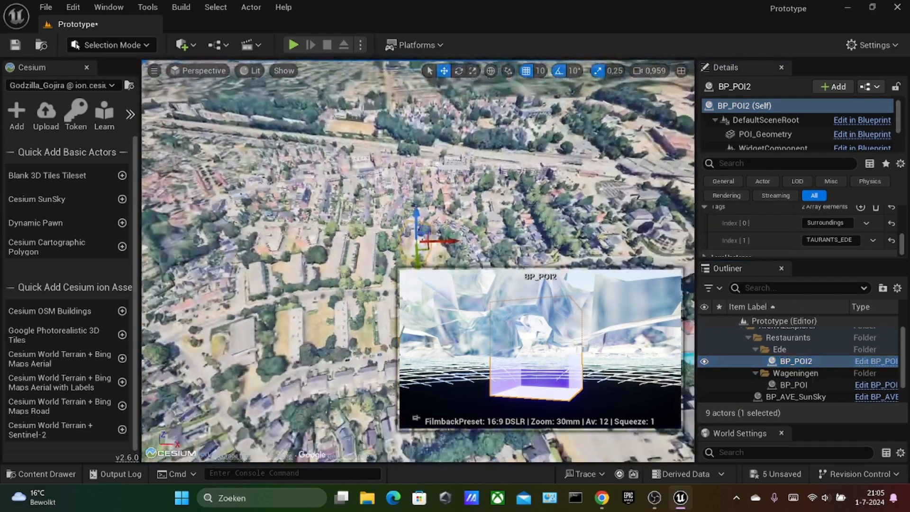
- Move BP_POI2 down to street level in Ede, next to the railway line
mouse_move(360, 228)
right_mouse_down()
mouse_move(360, 256)
mouse_move(374, 270)
mouse_move(342, 199)
mouse_move(365, 244)
right_mouse_up()
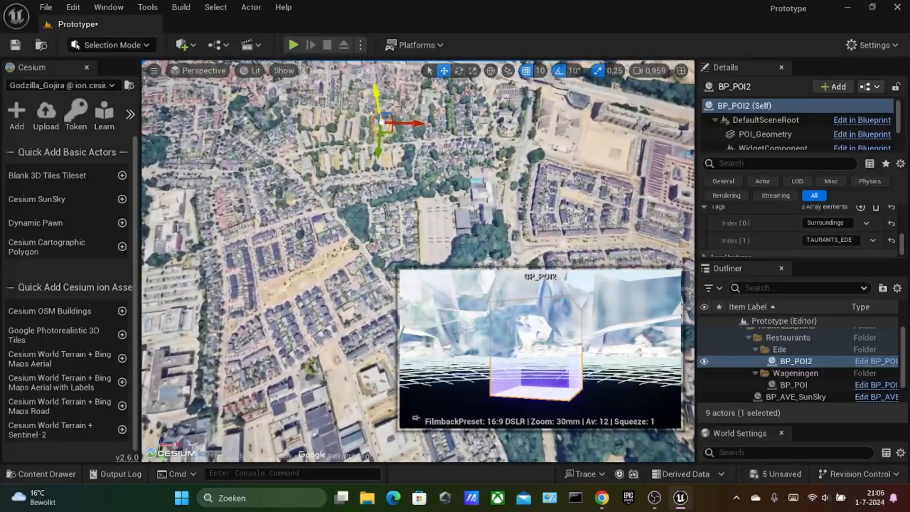
right_click_drag(491, 128, 483, 151)
left_click_drag(404, 256, 402, 258)
right_click_drag(403, 258, 348, 287)
left_click_drag(415, 188, 416, 191)
key("w")
right_click_drag(416, 190, 442, 157)
key("w")
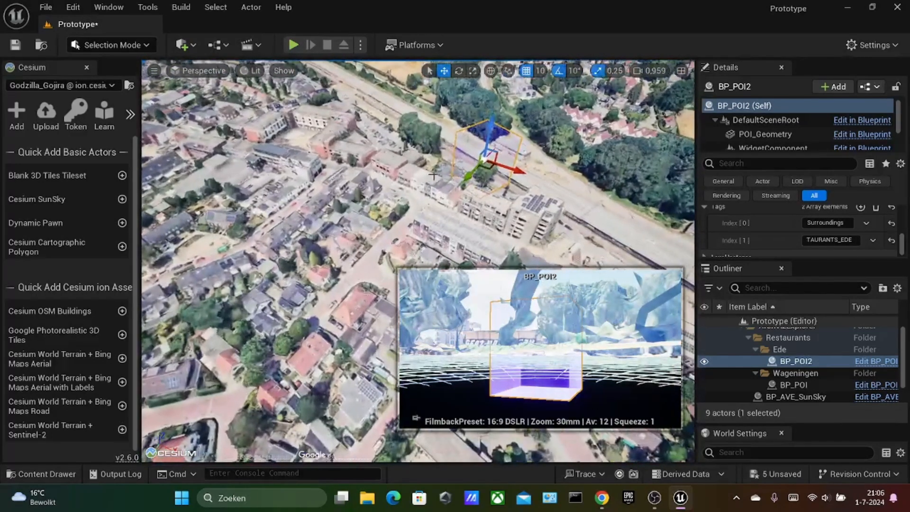
- Rotate BP_POI2 and position it over the buildings beside the railway, keeping the POI selected
left_click_drag(496, 166, 475, 191)
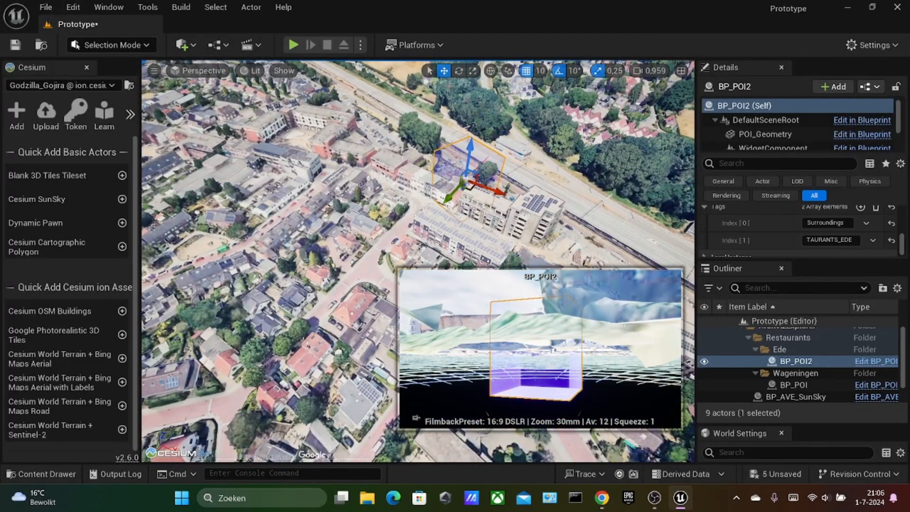
left_click(459, 70)
left_click_drag(507, 208, 470, 182)
left_click(444, 71)
right_click(425, 185)
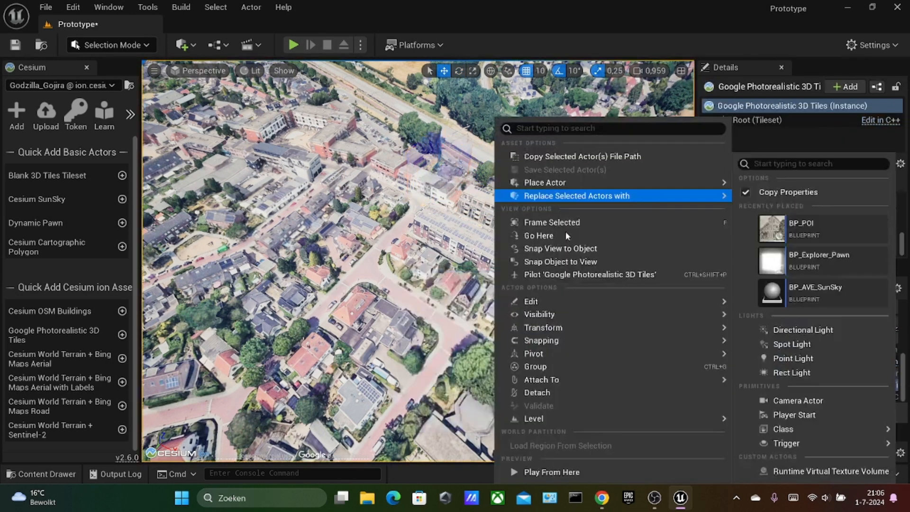
left_click(421, 168)
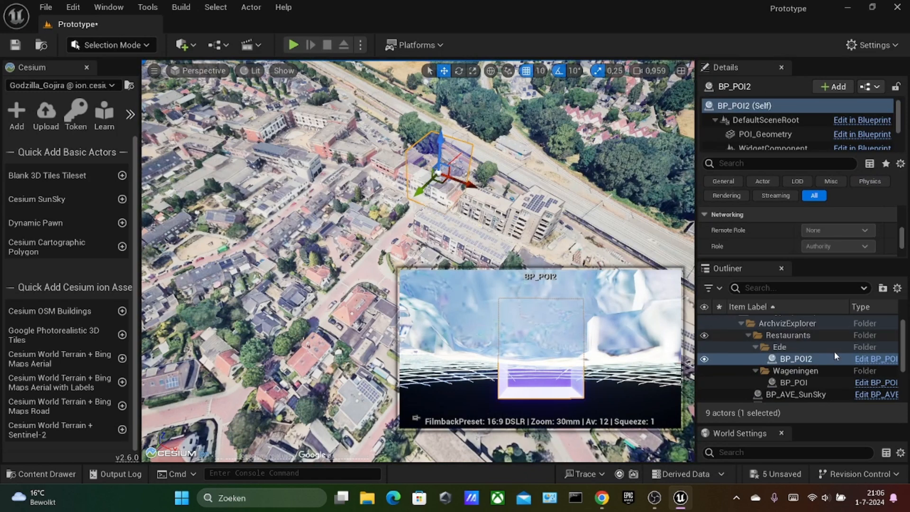
- Set BP_POI2's POI name to PIZZZERIA and its information text to "Delicious Pizza"
scroll(822, 344, "up", 1)
scroll(788, 355, "down", 2)
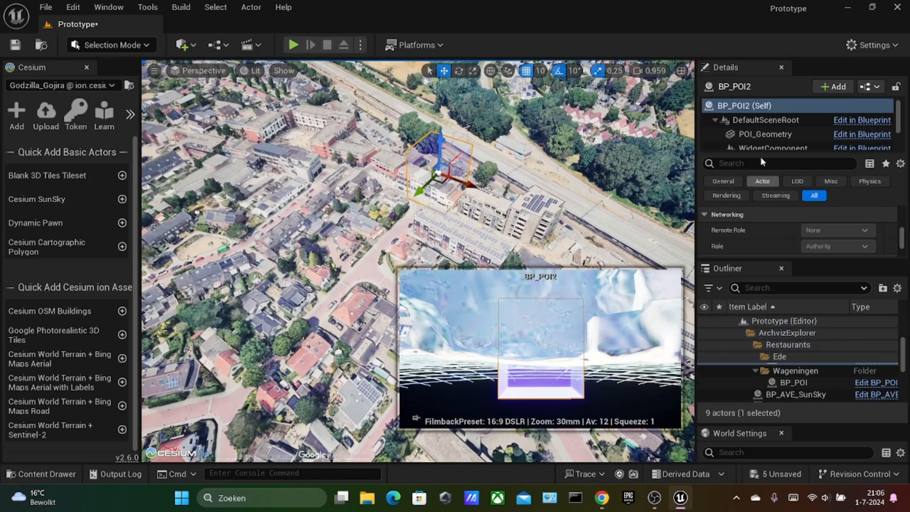
scroll(800, 237, "up", 5)
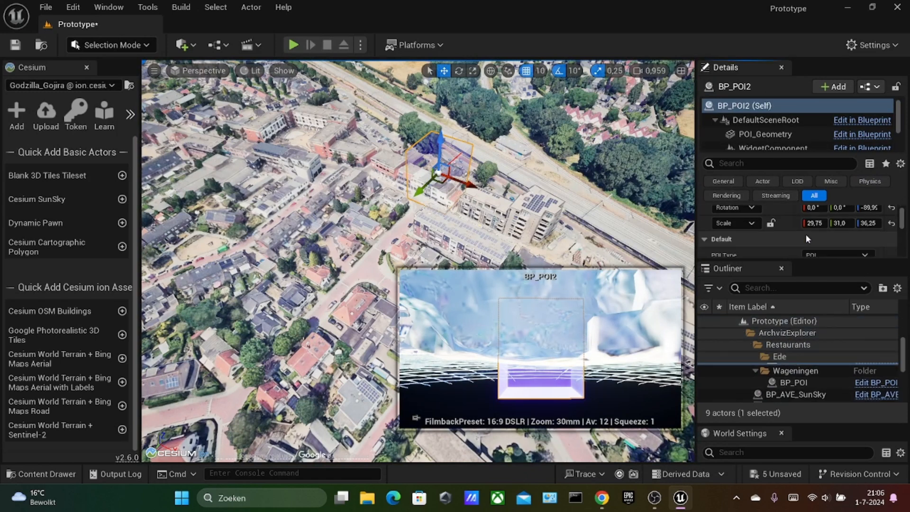
left_click(812, 231)
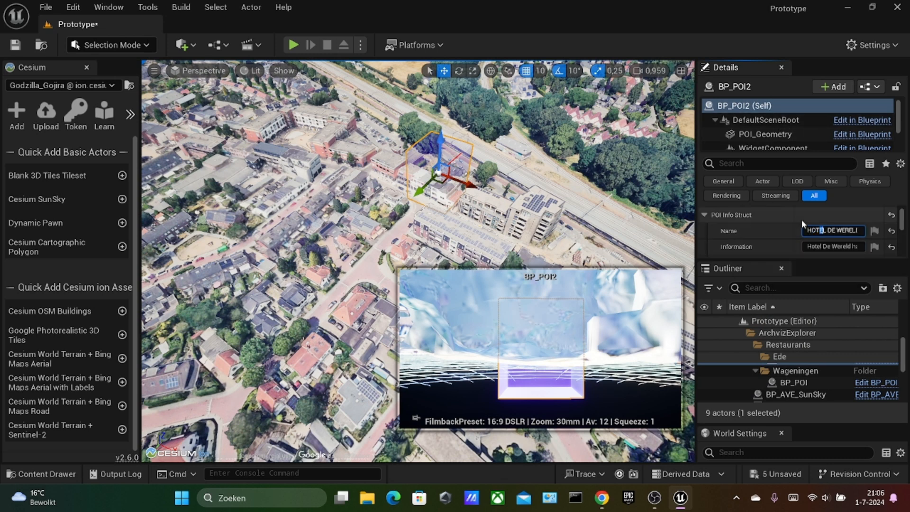
key("ctrl+a")
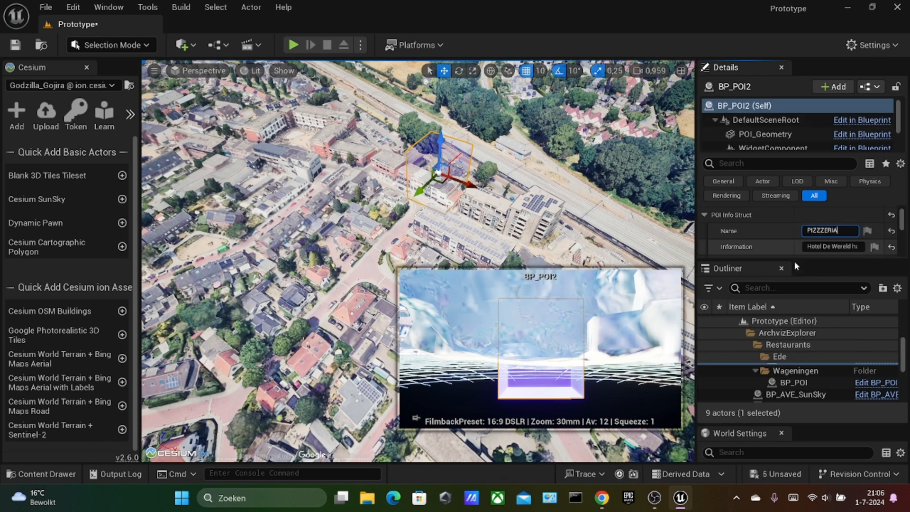
left_click(823, 246)
key("ctrl+a")
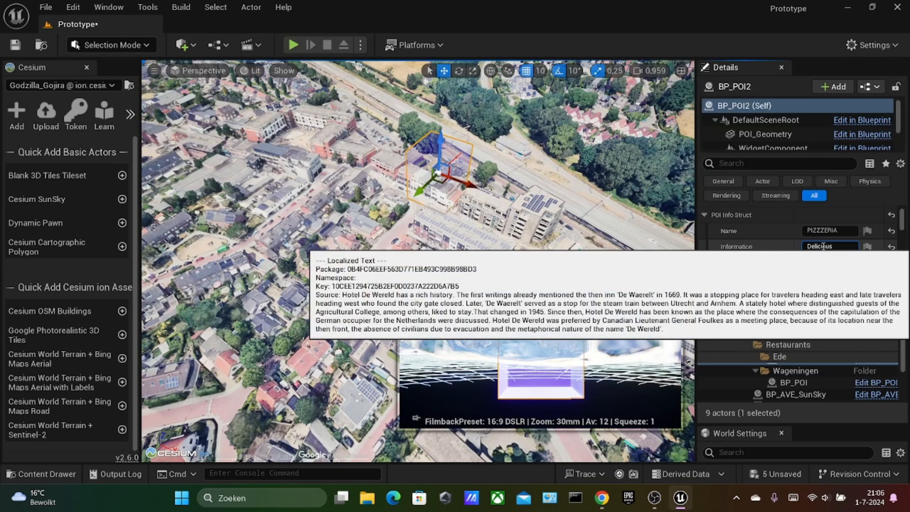
scroll(785, 251, "down", 2)
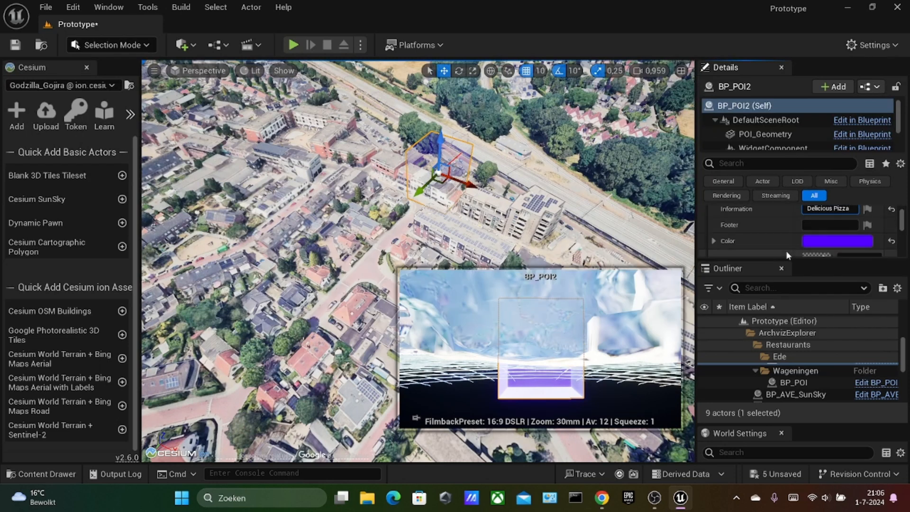
- Add an element to the Media array of the BP_POI2 actor
scroll(813, 227, "down", 3)
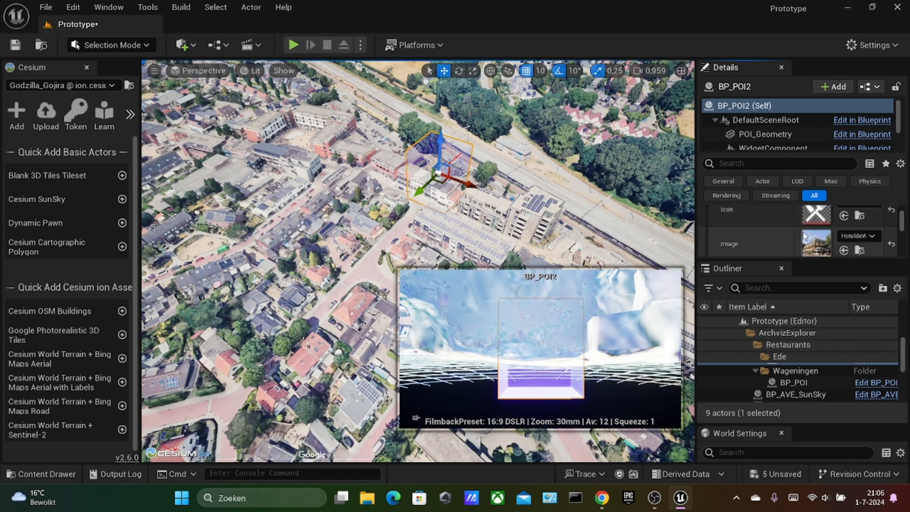
scroll(863, 244, "up", 3)
scroll(806, 241, "down", 1)
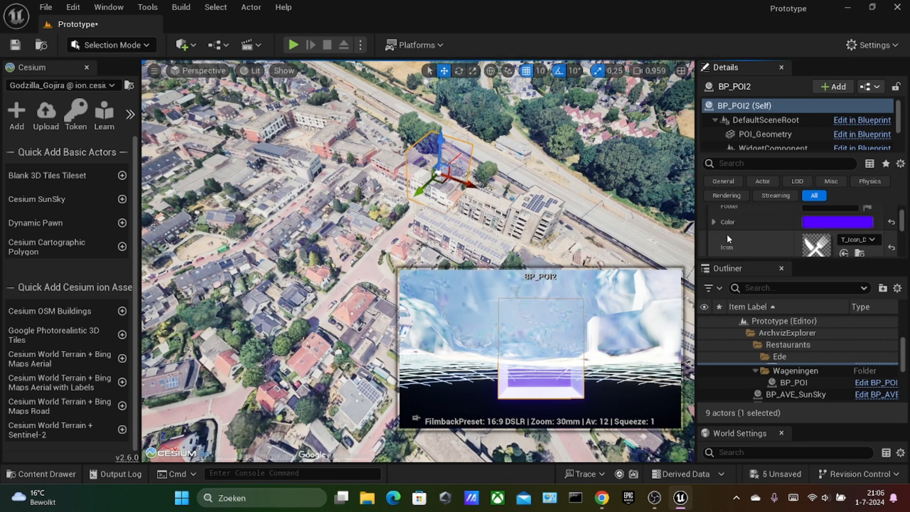
scroll(728, 238, "down", 2)
scroll(890, 244, "down", 4)
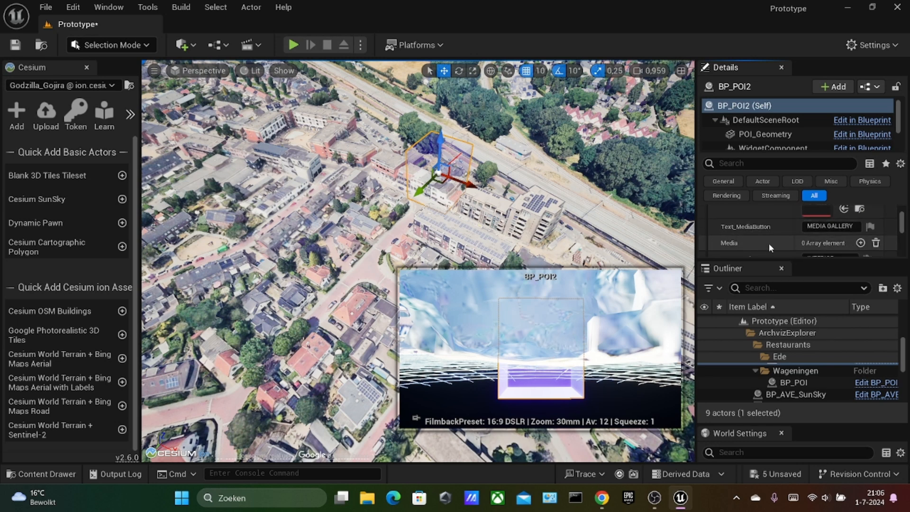
left_click(859, 242)
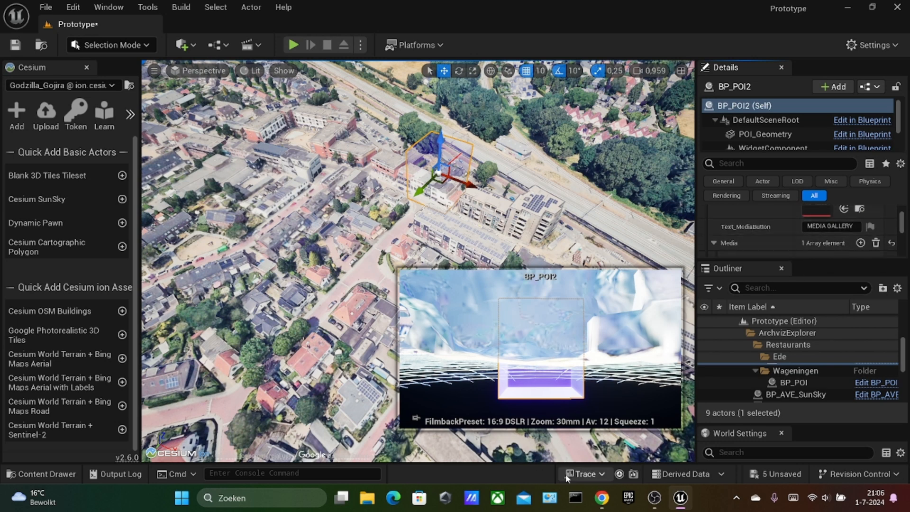
- Switch to Chrome and search Google Images for "pizzeria" in a new tab
left_click(601, 497)
left_click(455, 11)
type("p")
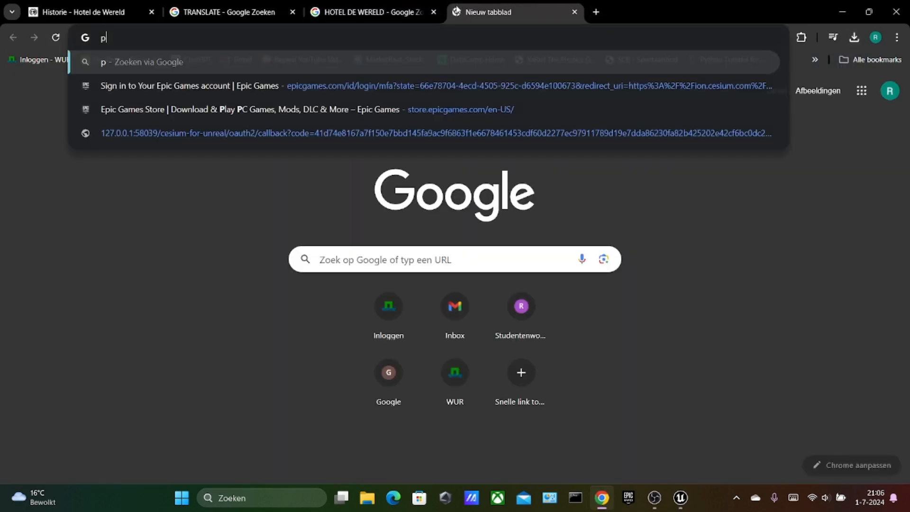
type("izzeria")
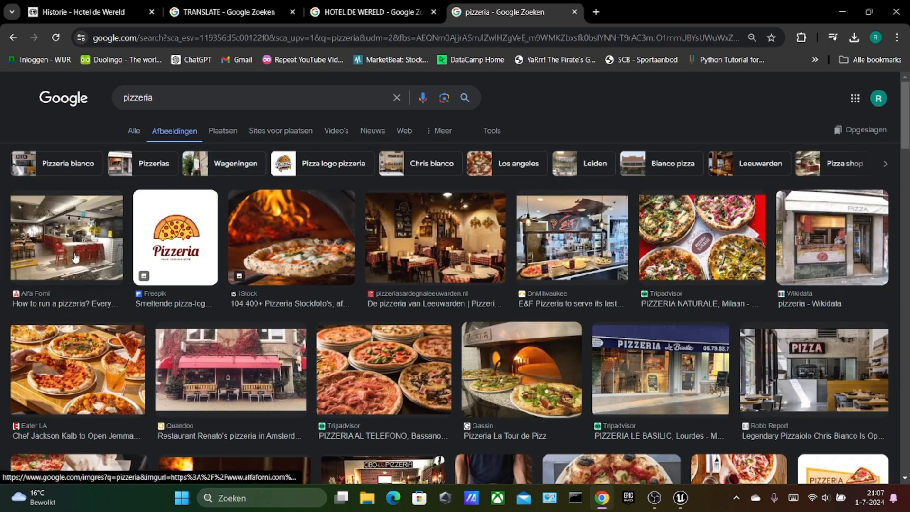
- Save the Eater LA image of pizzas on a wooden table as pizz1 in the Schermopnamen folder
left_click(59, 364)
right_click(679, 272)
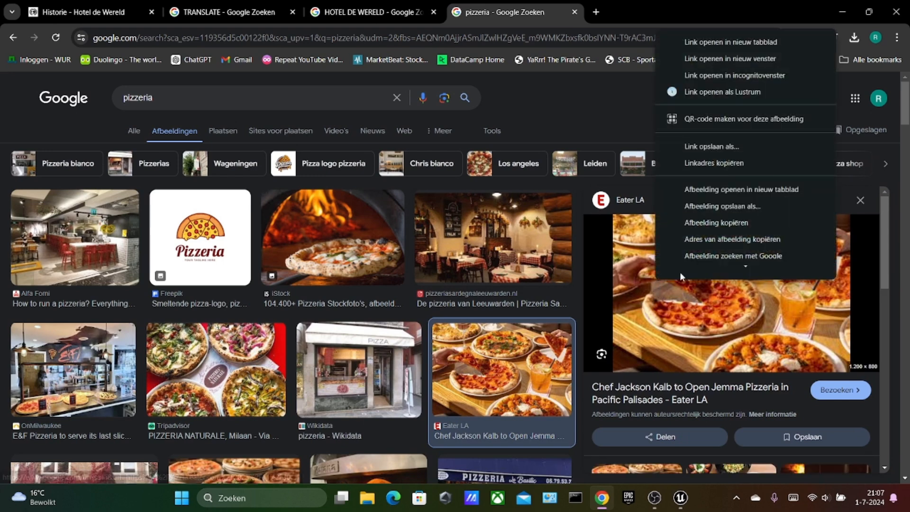
left_click(706, 192)
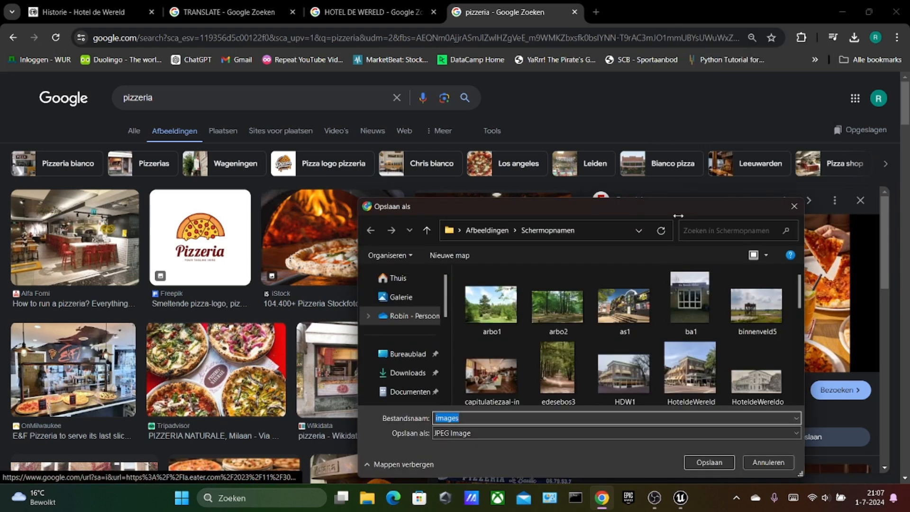
type("pizz1")
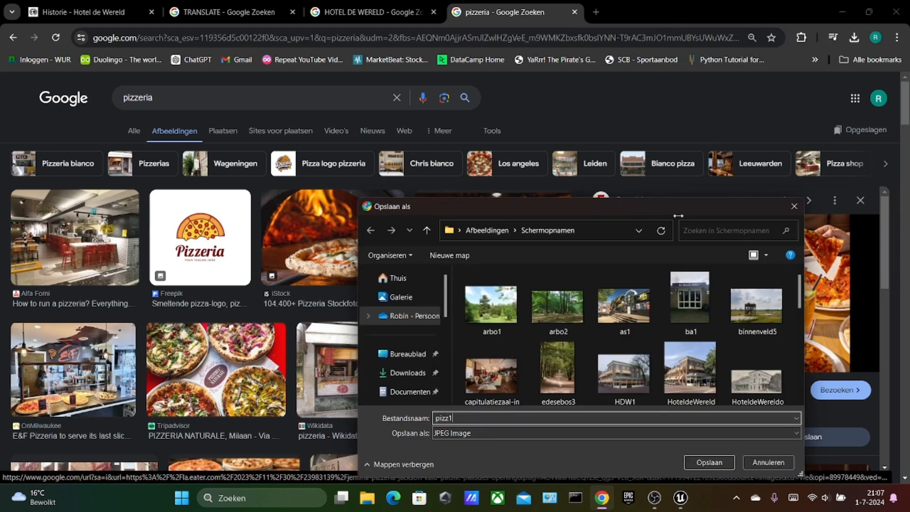
scroll(679, 341, "down", 2)
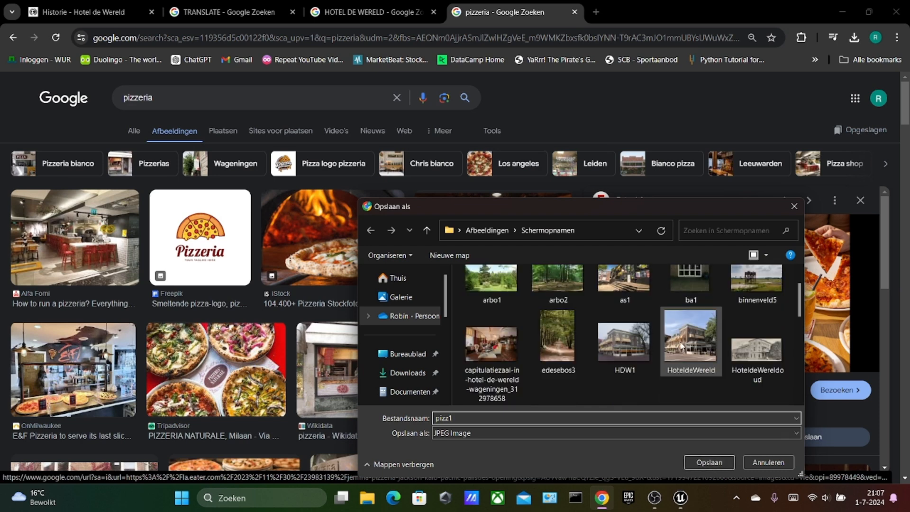
left_click(701, 462)
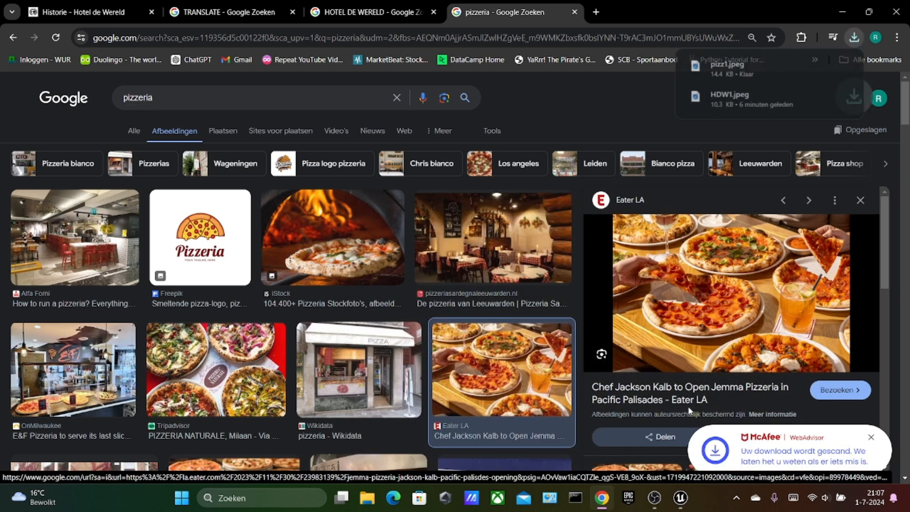
- Switch back to Unreal Editor and import the pizz1 image into the ArchVizExplorer/Textures/UI folder
left_click(682, 502)
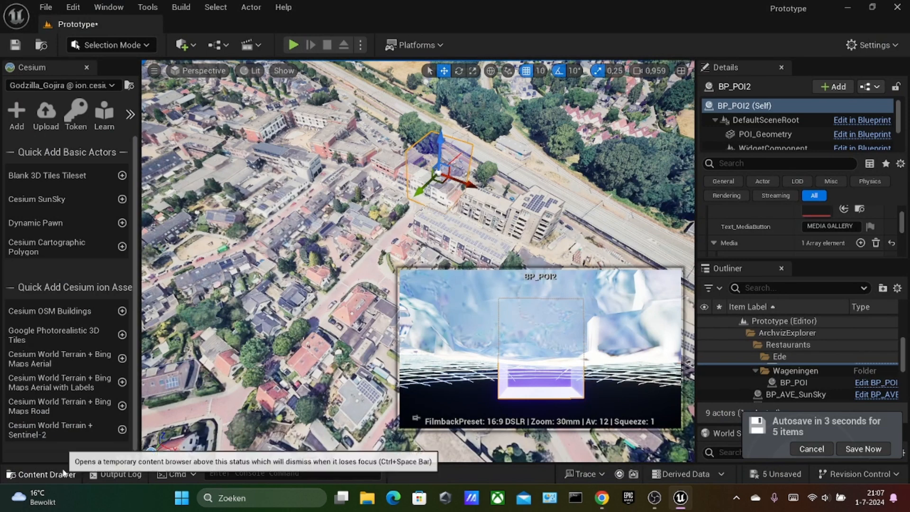
left_click(41, 473)
left_click(306, 343)
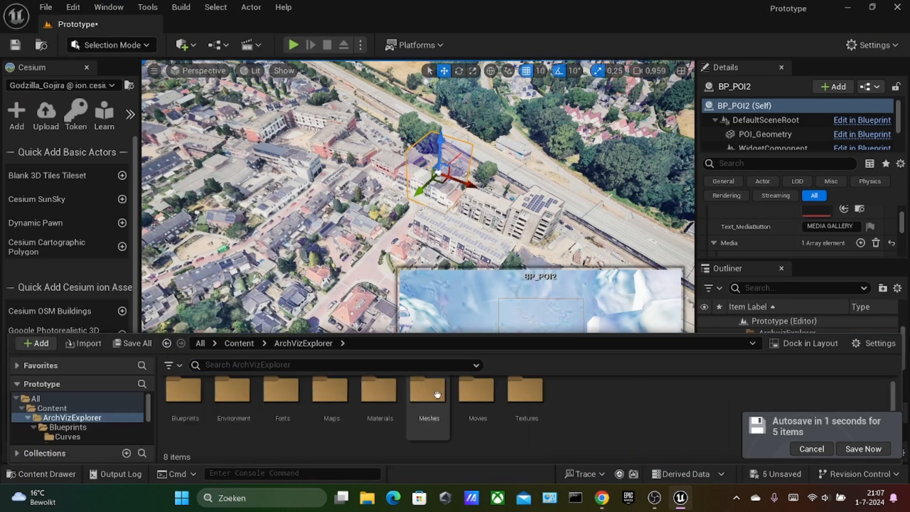
double_click(518, 413)
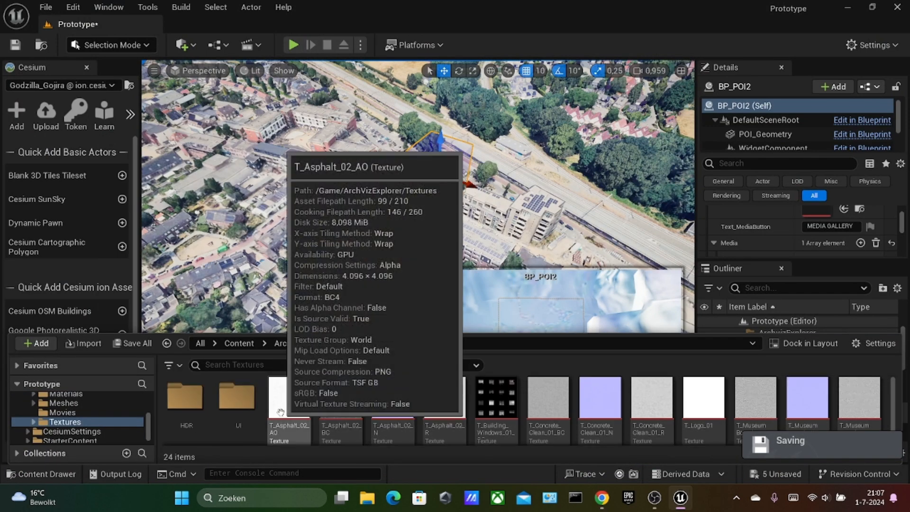
double_click(238, 402)
right_click(387, 437)
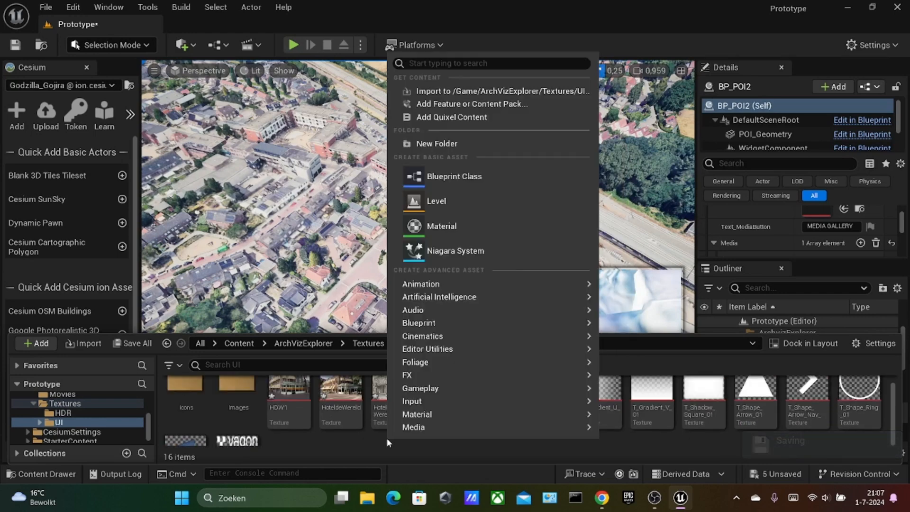
left_click(433, 90)
scroll(395, 142, "down", 8)
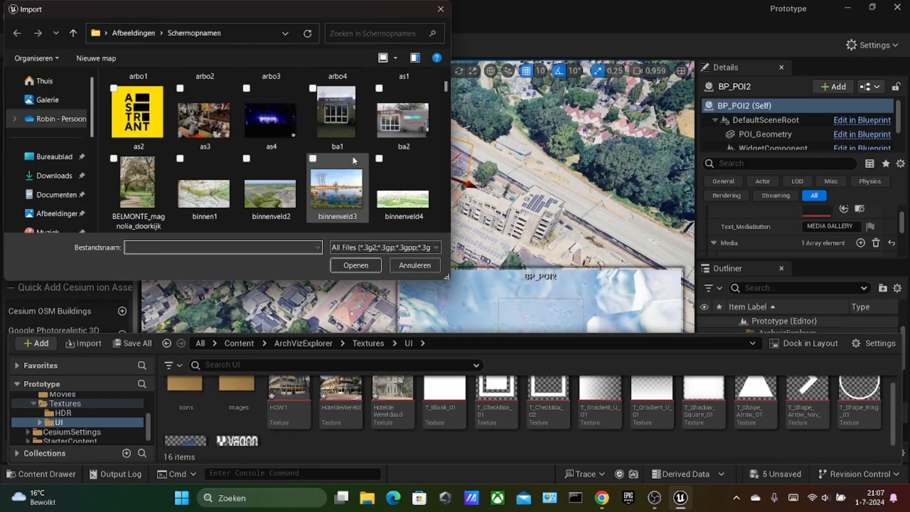
scroll(354, 155, "down", 5)
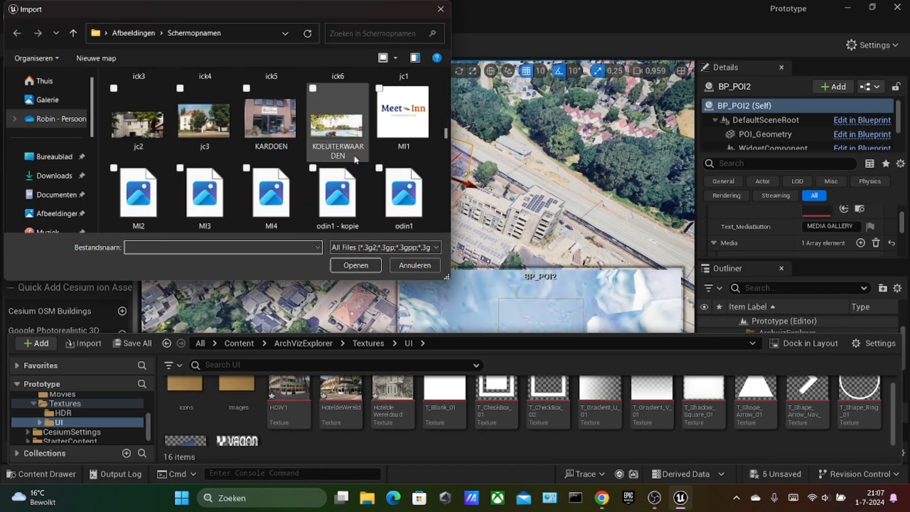
left_click(389, 202)
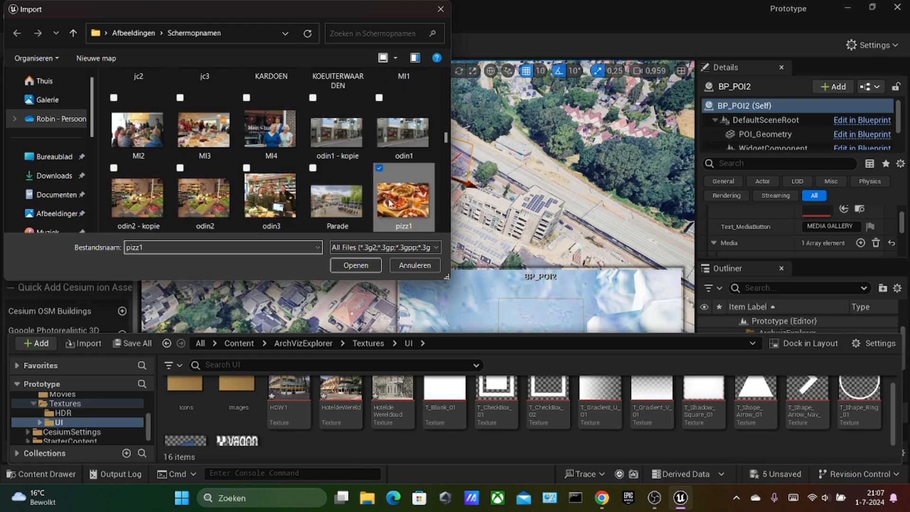
left_click(344, 265)
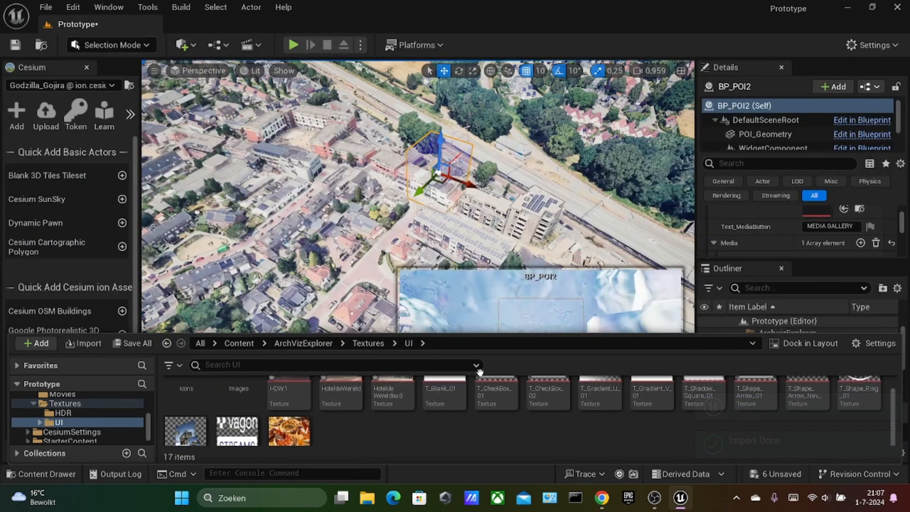
- Assign the pizz1 texture as the preview image of BP_POI2's first Media element and title it "Pizzeria"
left_click(860, 242)
scroll(812, 246, "down", 1)
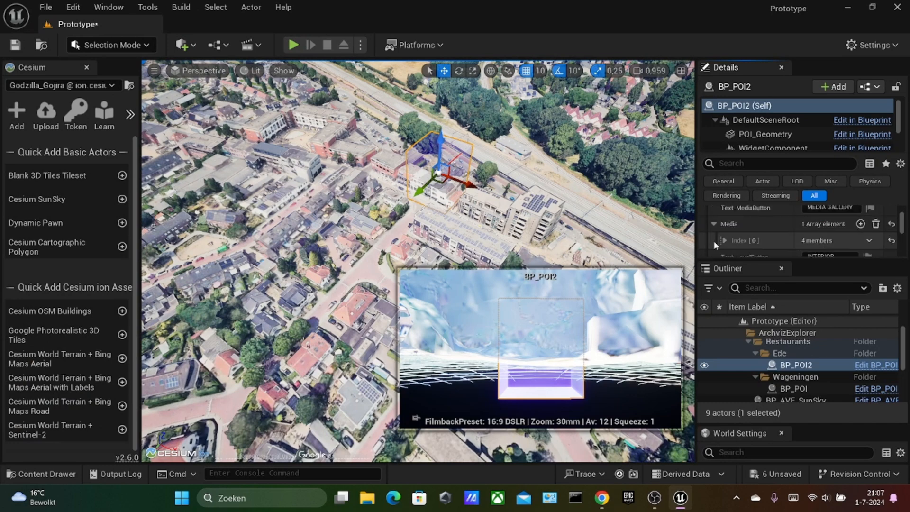
left_click(723, 241)
scroll(754, 247, "down", 3)
left_click(56, 473)
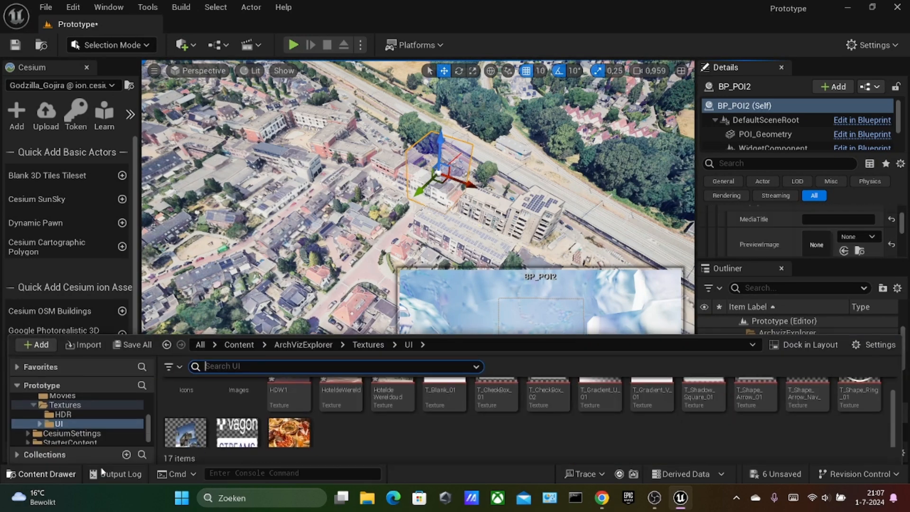
left_click_drag(289, 432, 789, 235)
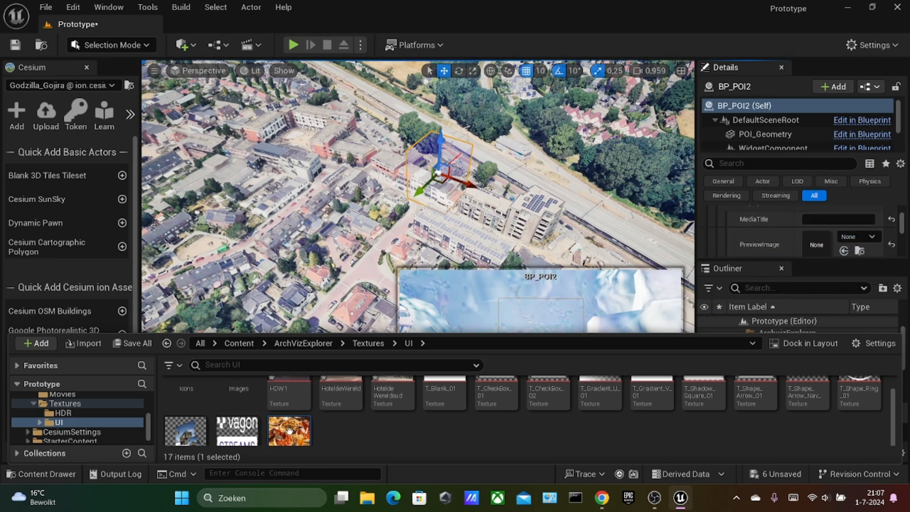
left_click_drag(289, 432, 815, 244)
left_click(819, 219)
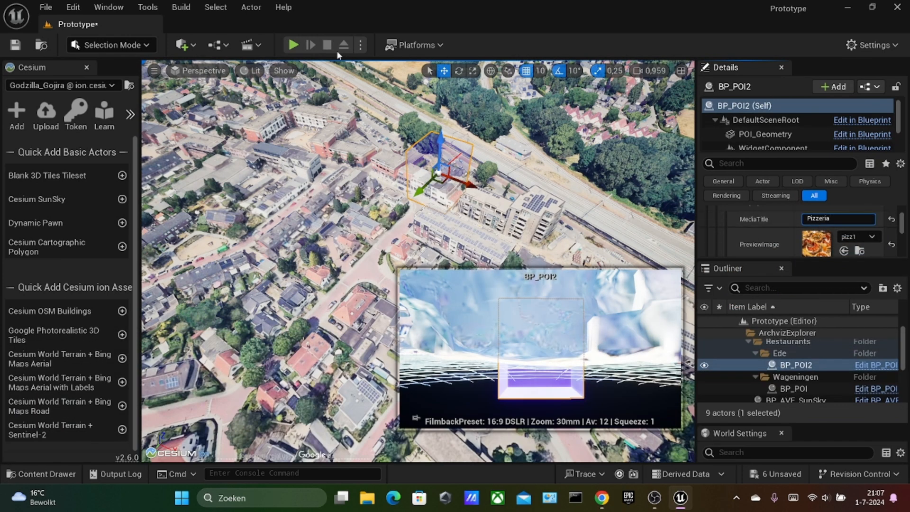
- Play the level to check the pizzeria's media gallery and switch between the Hotel de Wereld and Pizzzeria entries
left_click(294, 45)
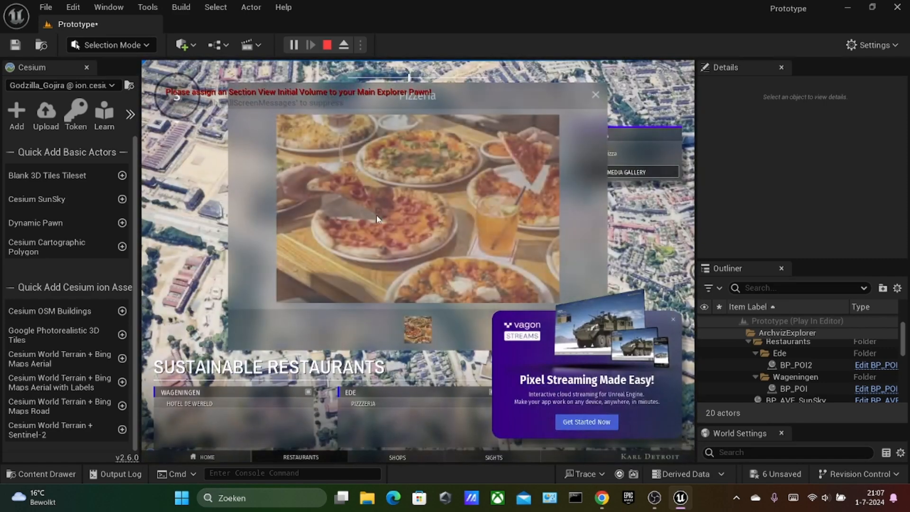
left_click(595, 96)
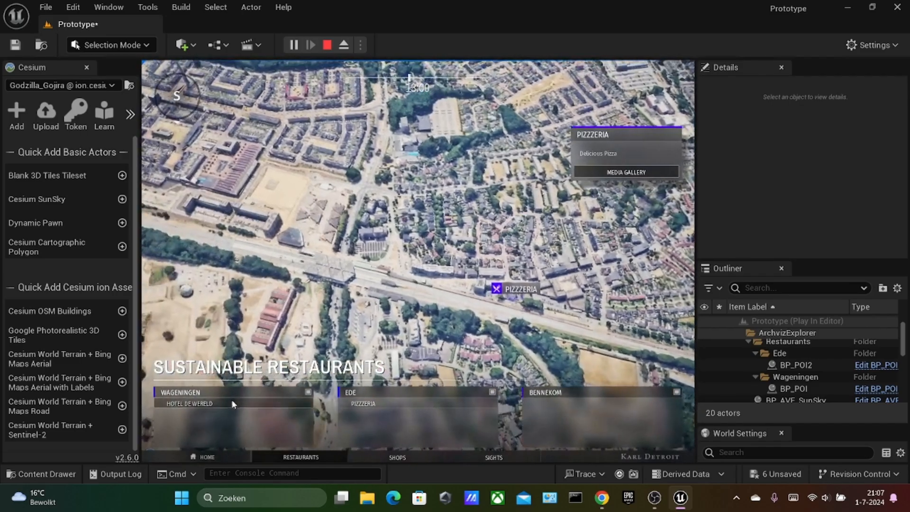
left_click(231, 403)
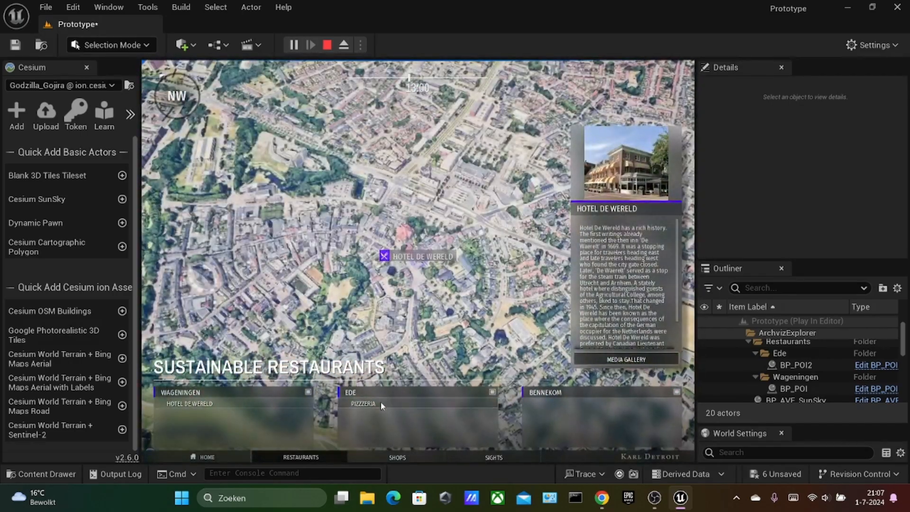
left_click(380, 402)
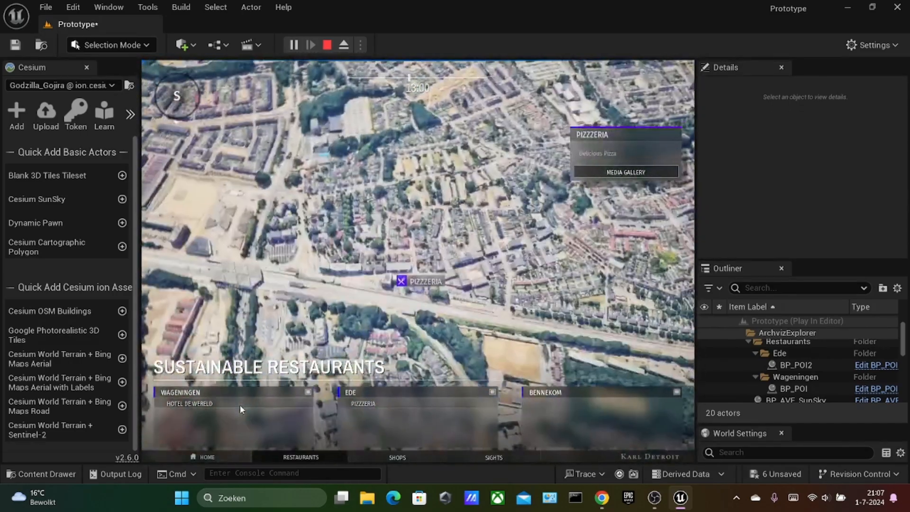
left_click(239, 404)
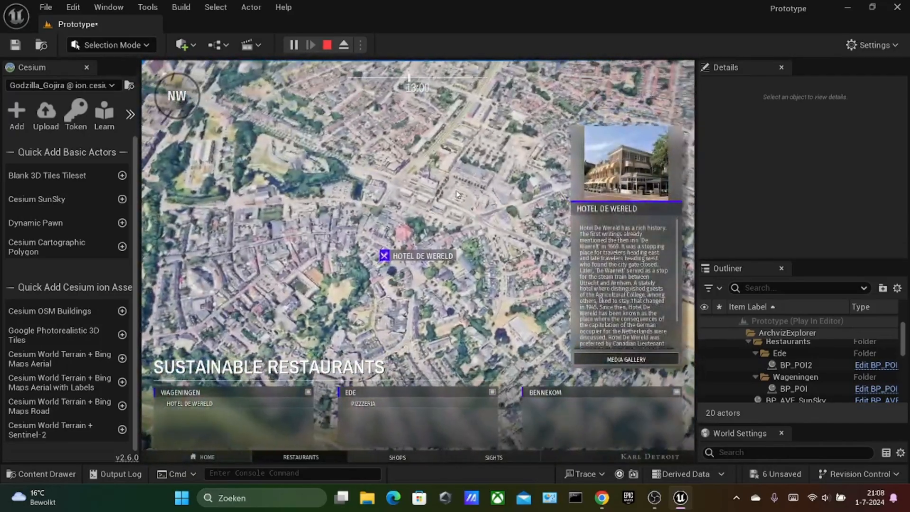
- Orbit around Hotel de Wereld and try an earlier time of day in the preview, and stop playing
left_click_drag(456, 191, 412, 139)
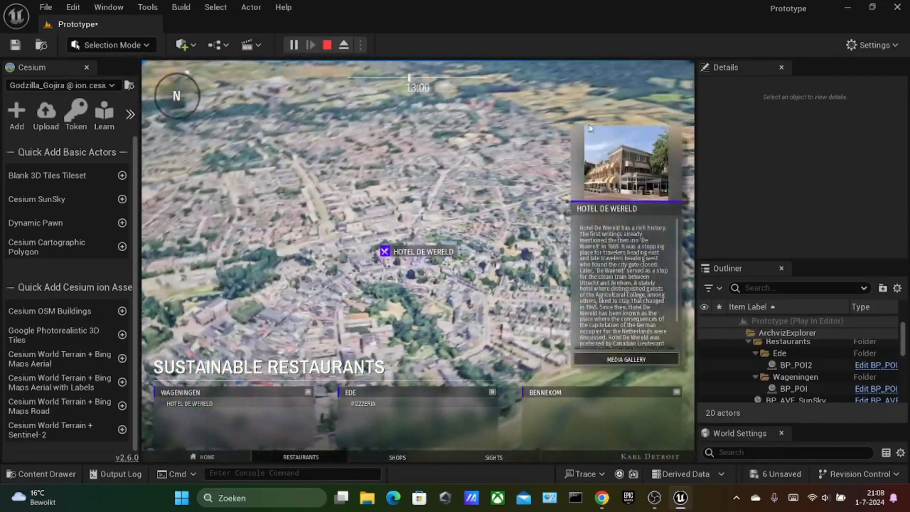
left_click_drag(409, 80, 392, 87)
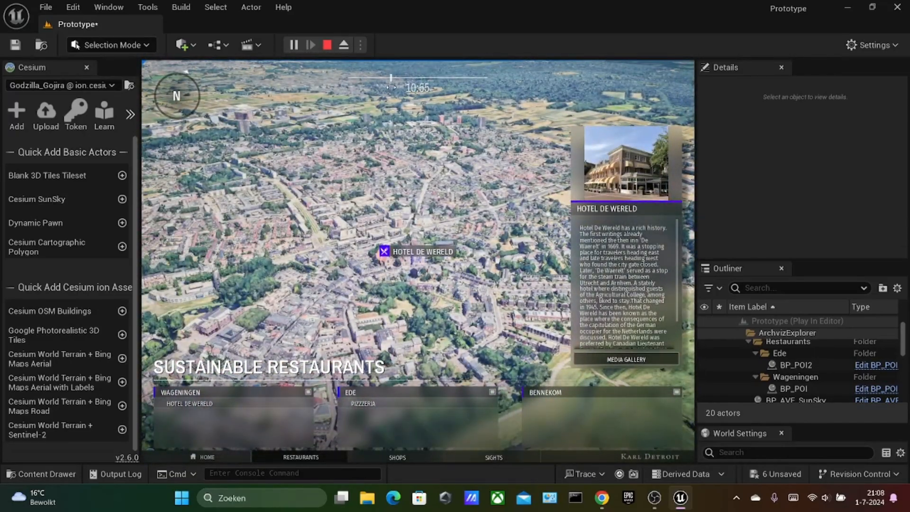
left_click_drag(296, 173, 154, 88)
left_click_drag(303, 203, 249, 160)
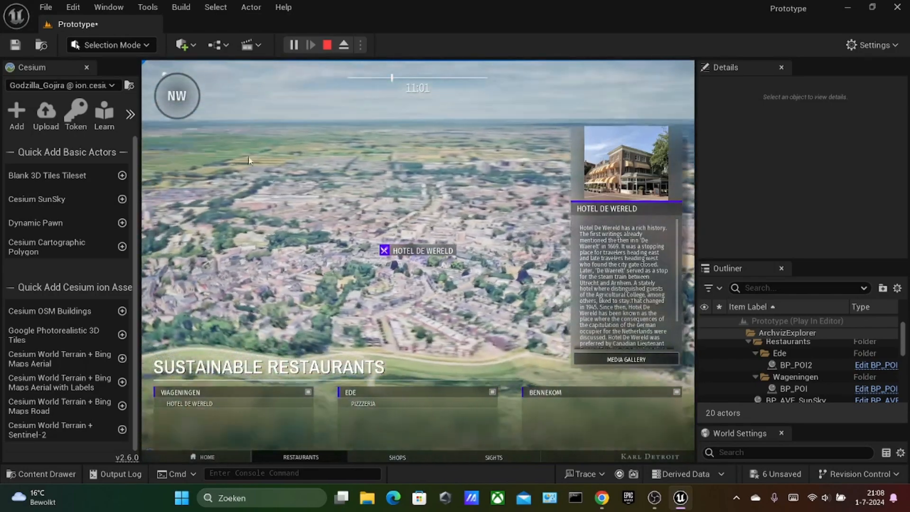
left_click_drag(295, 202, 122, 199)
left_click_drag(327, 78, 232, 102)
left_click(326, 46)
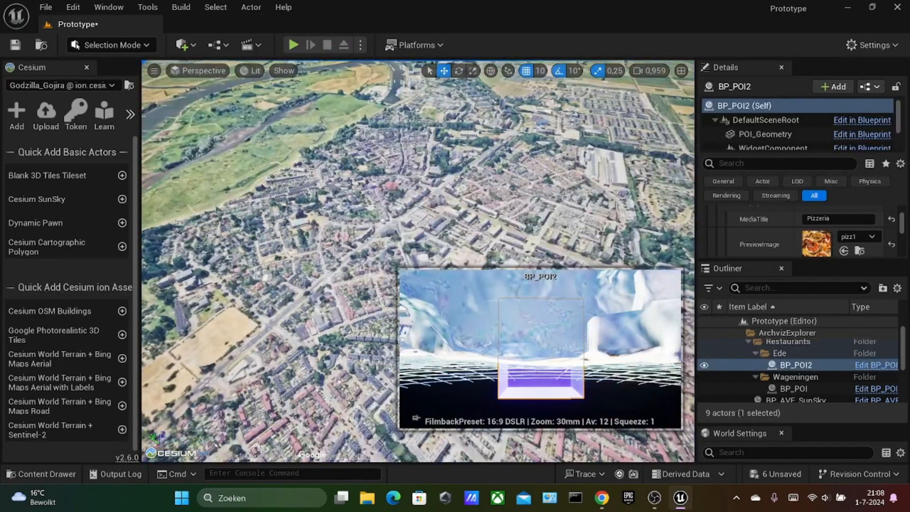
right_click_drag(360, 218, 431, 196)
right_click_drag(360, 199, 424, 227)
scroll(363, 203, "up", 5)
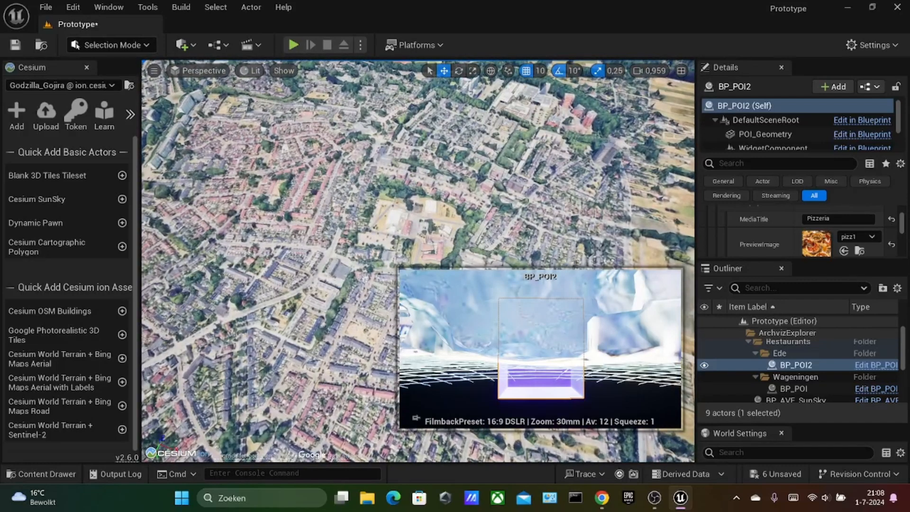
scroll(363, 203, "up", 4)
left_click(47, 474)
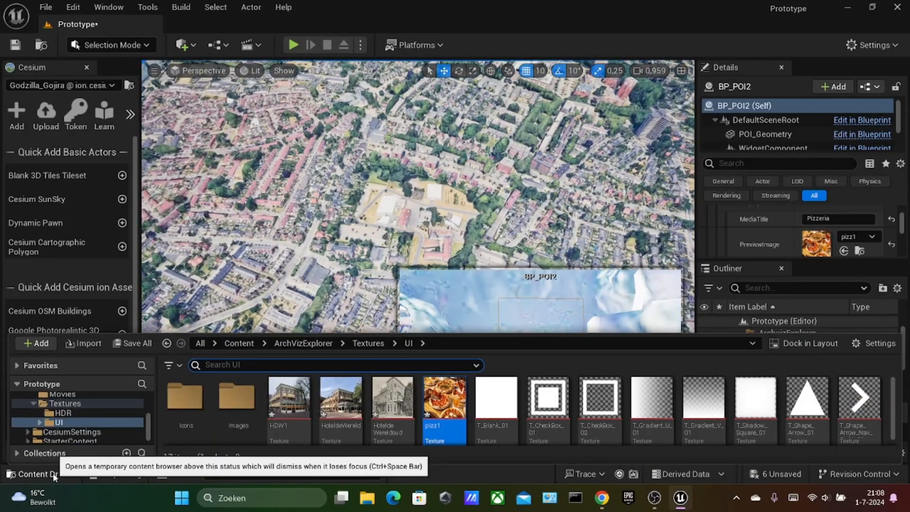
- Play the level, show the Restaurants menu from the taskbar, dismiss the Vagon Streams pop-up and stop playing
left_click(293, 45)
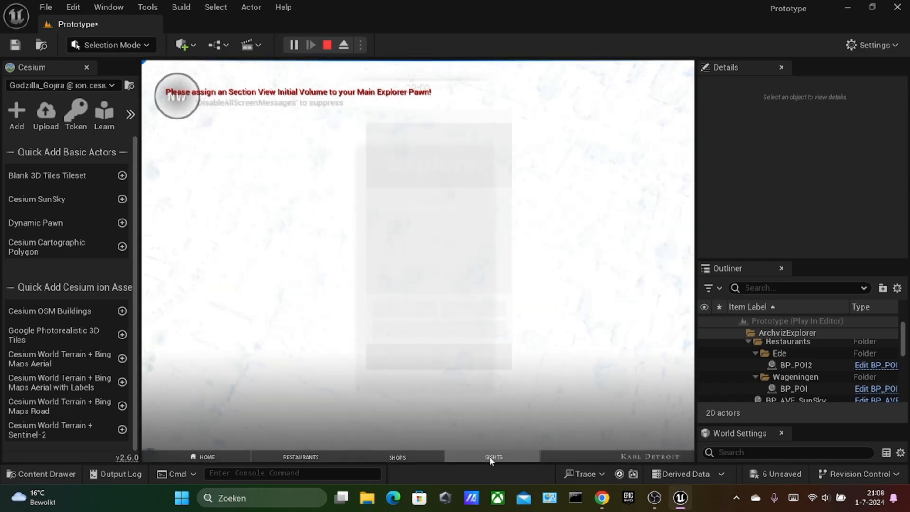
left_click(306, 457)
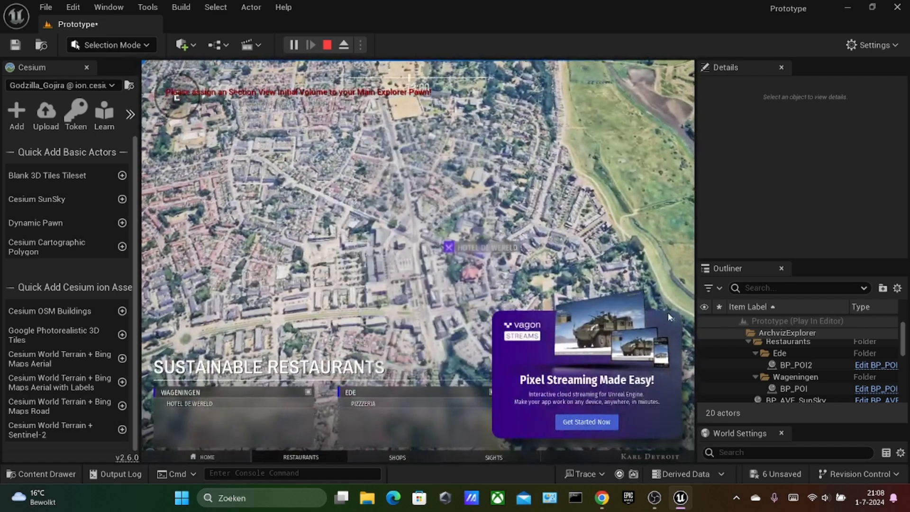
left_click(673, 318)
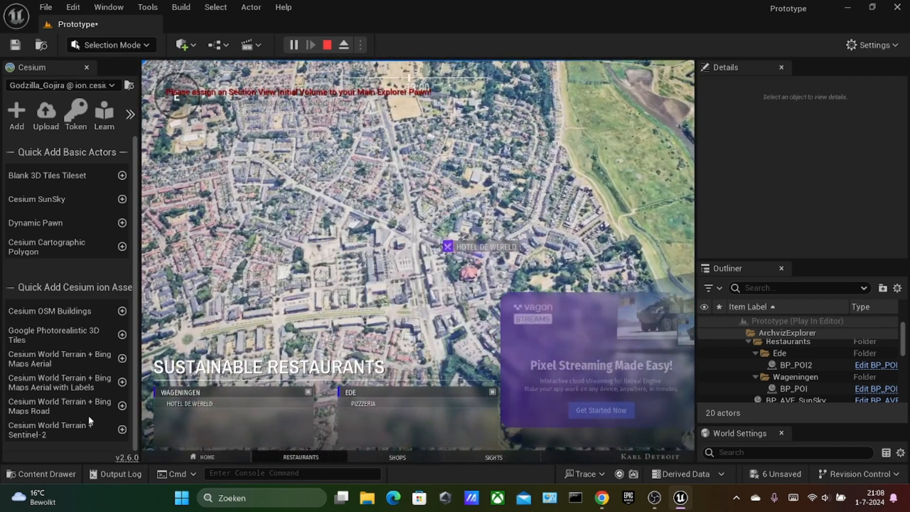
left_click(327, 44)
- Open BP_MasterMenu_Widget from the ArchVizExplorer/Blueprints/Widgets folder and switch to its graph
key("ctrl+space")
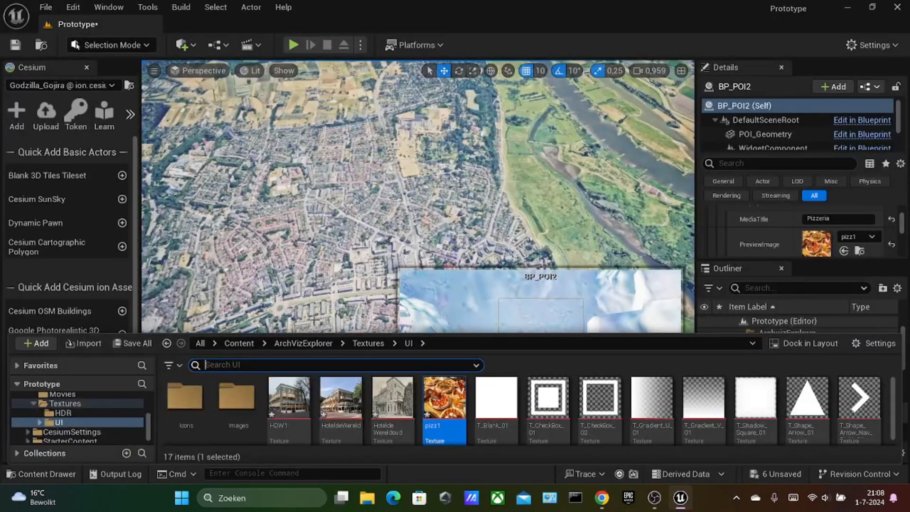
left_click(303, 343)
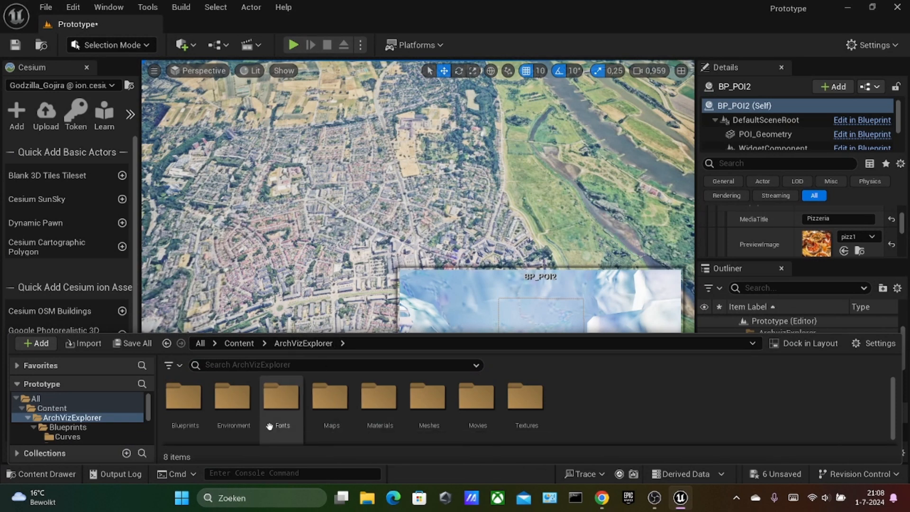
double_click(179, 414)
double_click(391, 400)
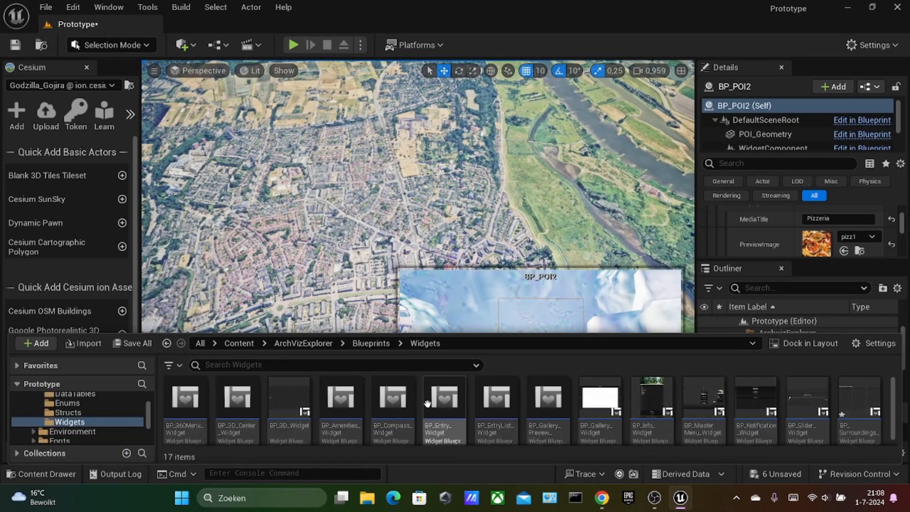
double_click(695, 408)
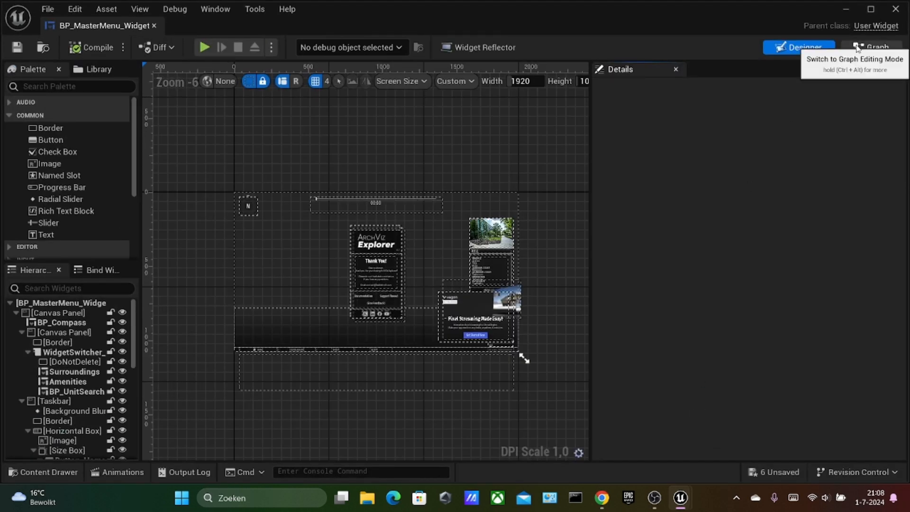
left_click(858, 47)
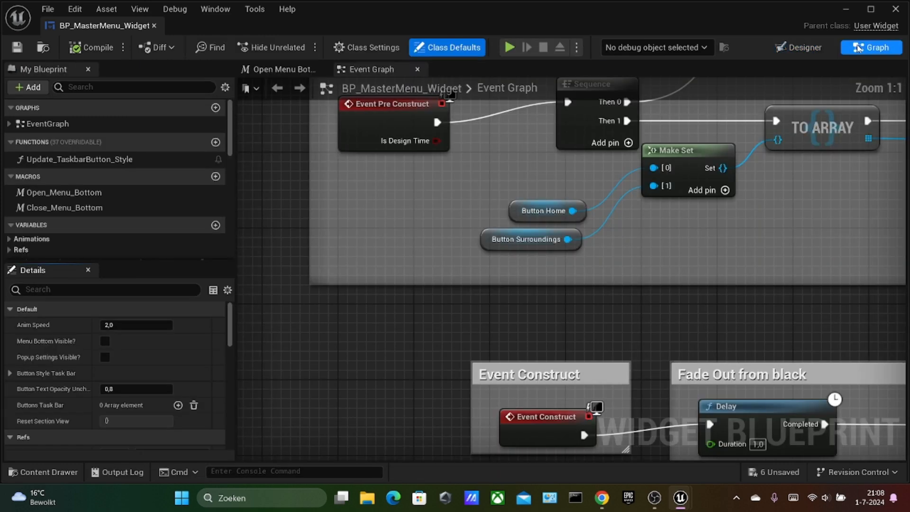
- Examine the widget's event graph, especially the node networks behind the Button_Home and Button_Surroundings click events
scroll(636, 214, "down", 7)
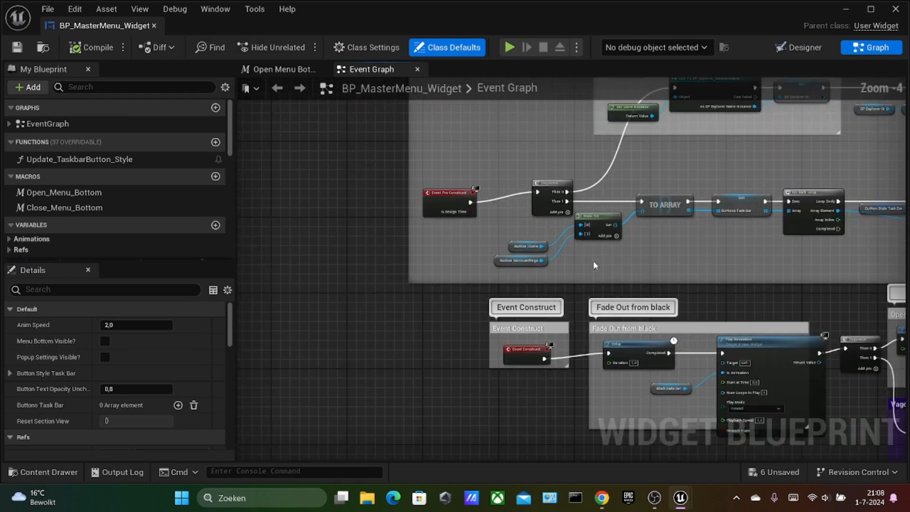
right_click_drag(807, 204, 748, 215)
scroll(792, 299, "up", 1)
right_click_drag(793, 299, 711, 230)
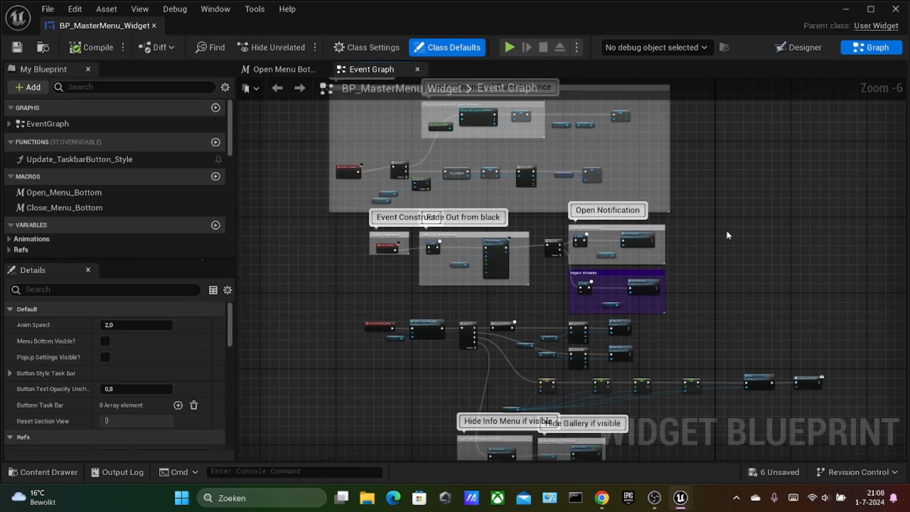
scroll(718, 205, "down", 2)
right_click_drag(747, 260, 708, 284)
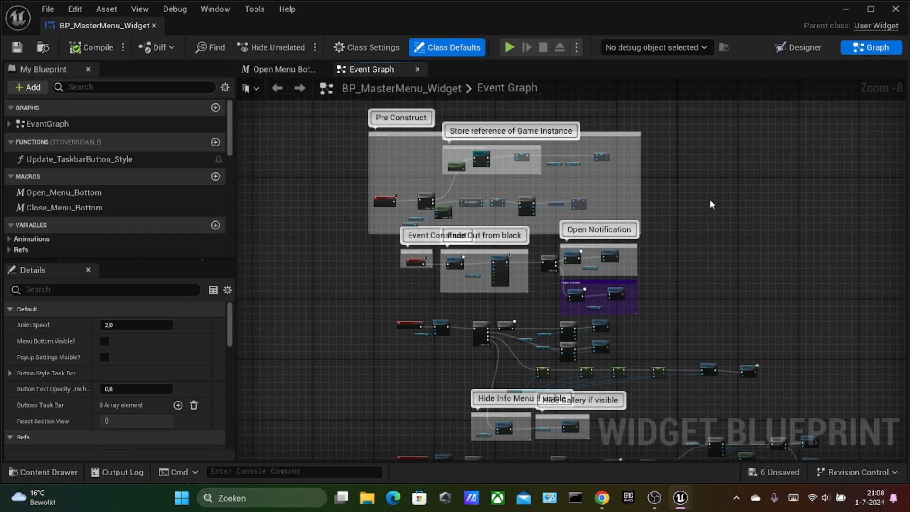
right_click_drag(710, 204, 729, 171)
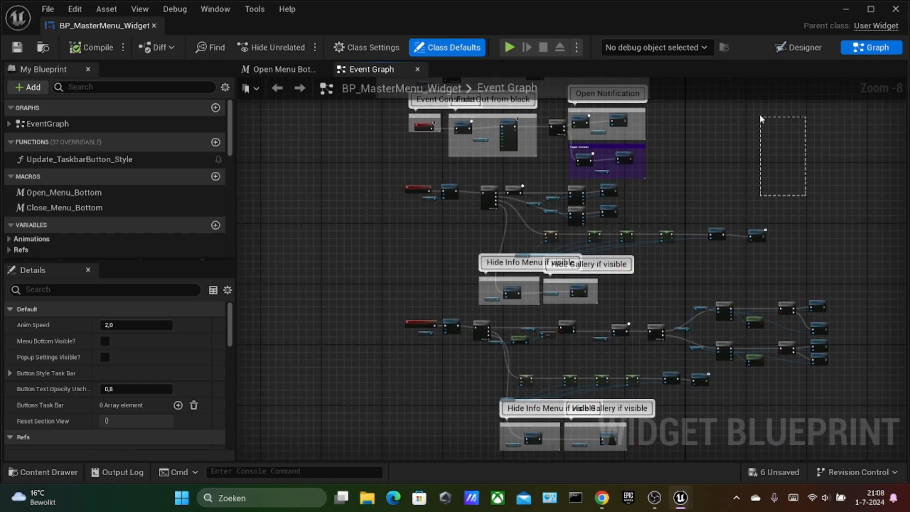
scroll(769, 223, "up", 3)
right_click_drag(620, 226, 700, 234)
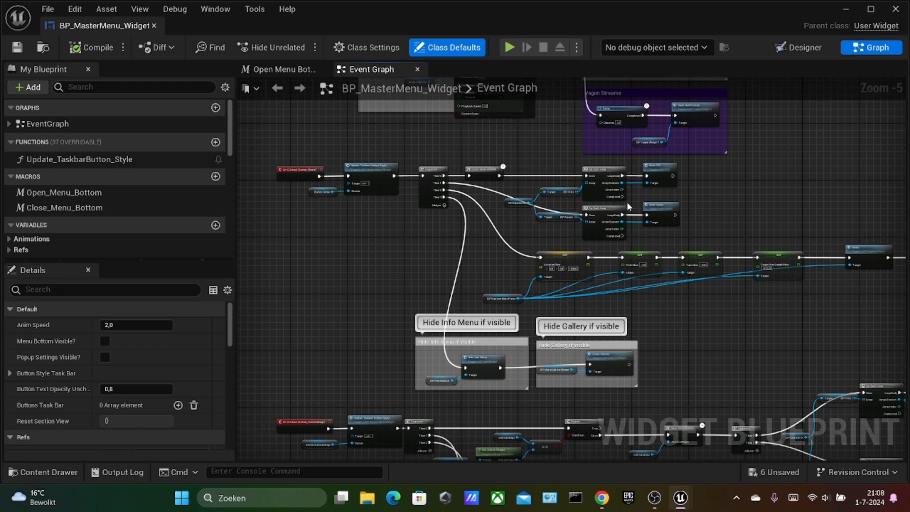
right_click_drag(327, 240, 373, 258)
scroll(373, 267, "up", 2)
right_click_drag(388, 441, 411, 270)
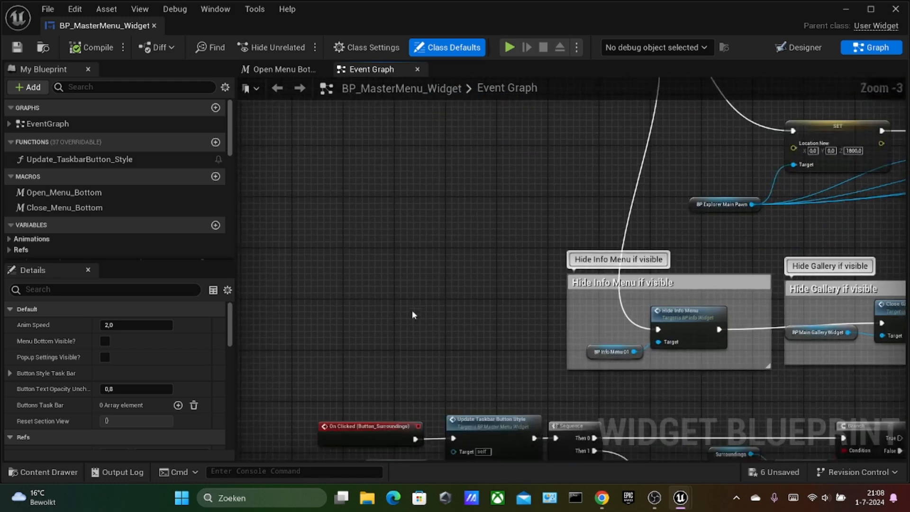
right_click_drag(378, 418, 386, 280)
scroll(447, 222, "down", 3)
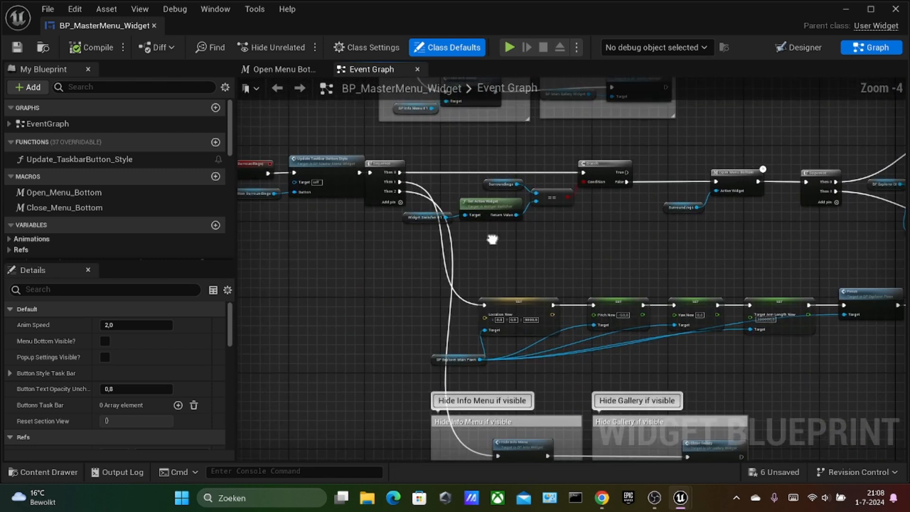
right_click_drag(738, 267, 715, 263)
- Copy the whole On Clicked (Button_Surroundings) node network and paste it into the empty graph area below the original
left_click_drag(904, 179, 845, 223)
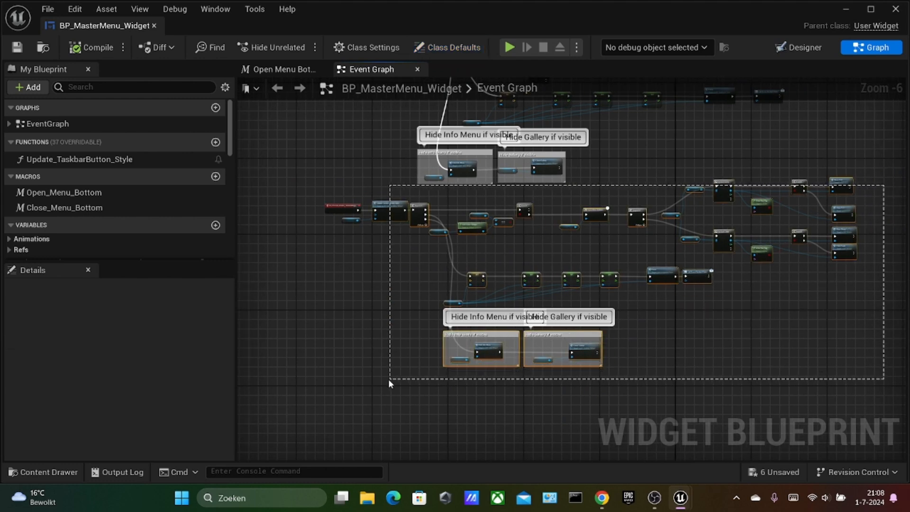
right_click_drag(369, 336, 372, 197)
key("ctrl+v")
right_click_drag(251, 250, 521, 215)
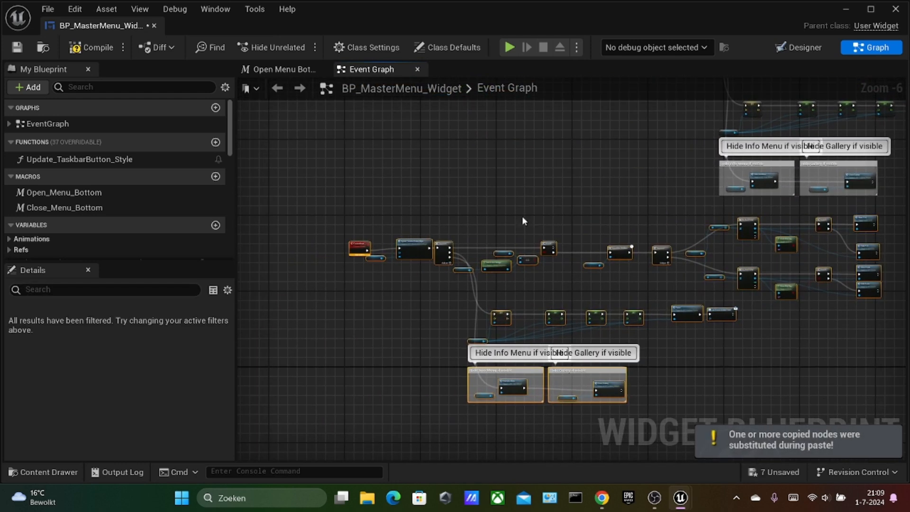
scroll(363, 270, "up", 4)
right_click_drag(363, 270, 419, 200)
scroll(486, 135, "up", 1)
right_click_drag(486, 135, 515, 195)
scroll(515, 195, "up", 1)
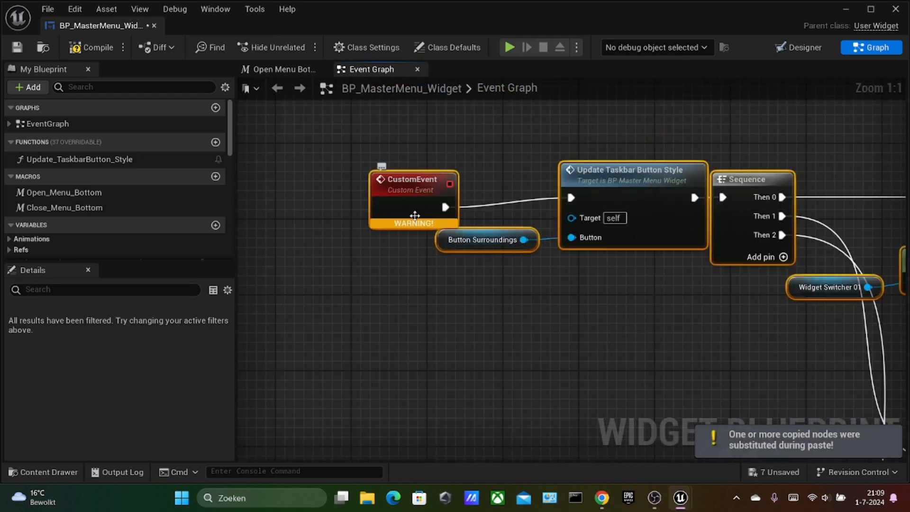
scroll(516, 287, "down", 3)
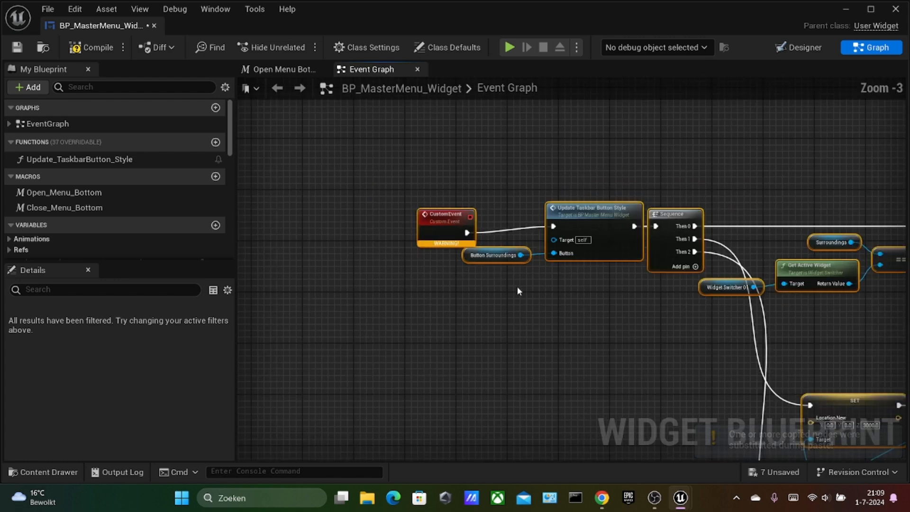
- Close the widget editor, play the level briefly to check the taskbar entries, and stop playing
left_click(153, 25)
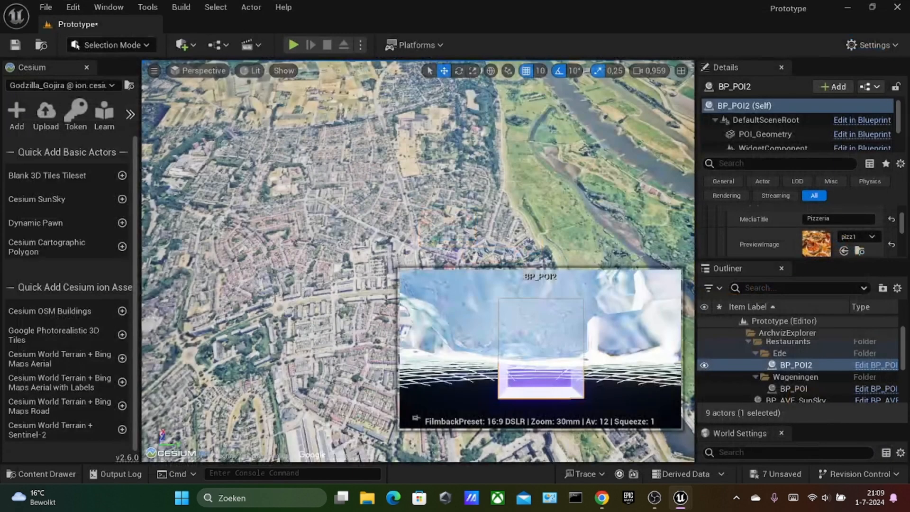
left_click(294, 45)
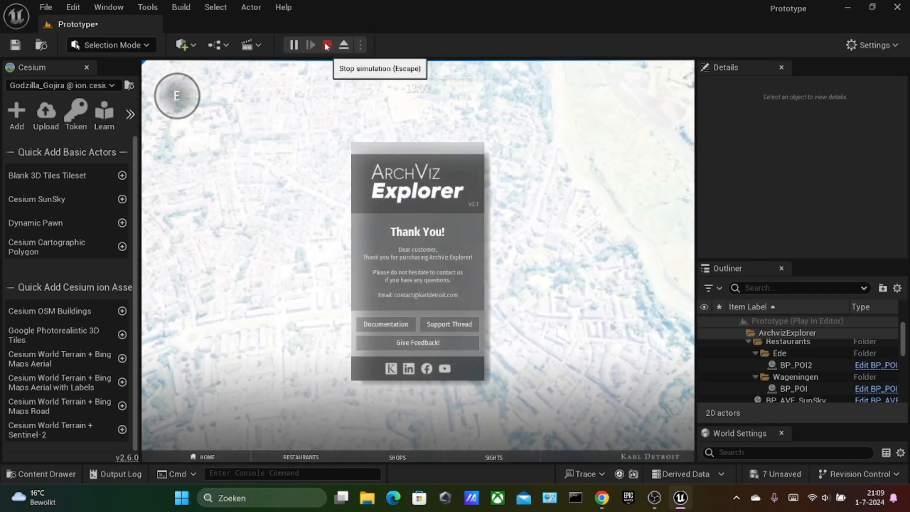
left_click(327, 44)
- Reopen BP_MasterMenu_Widget and add an On Clicked event for the Shops button, Button_Surroundings_1
left_click(42, 474)
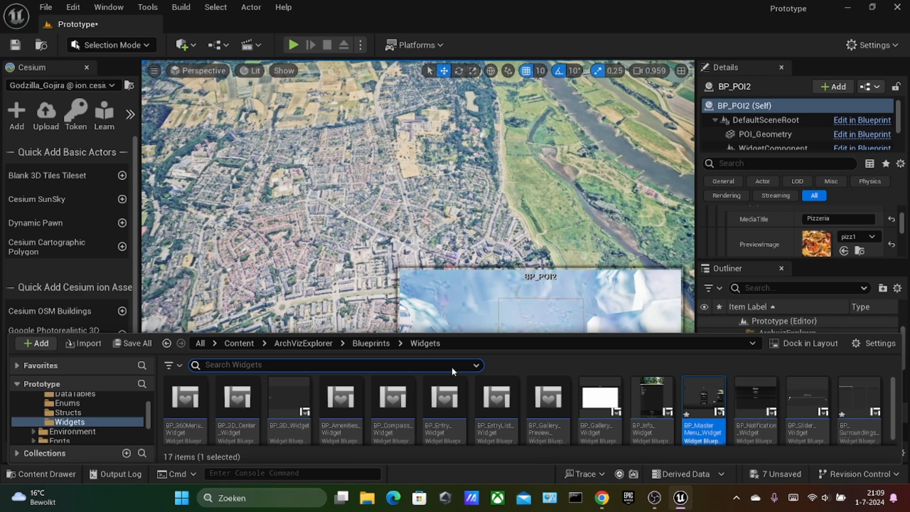
double_click(703, 403)
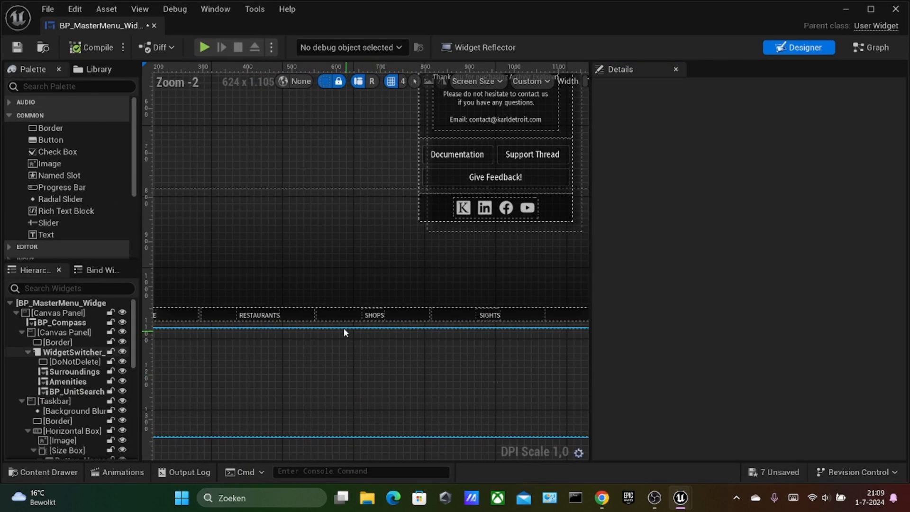
left_click(336, 319)
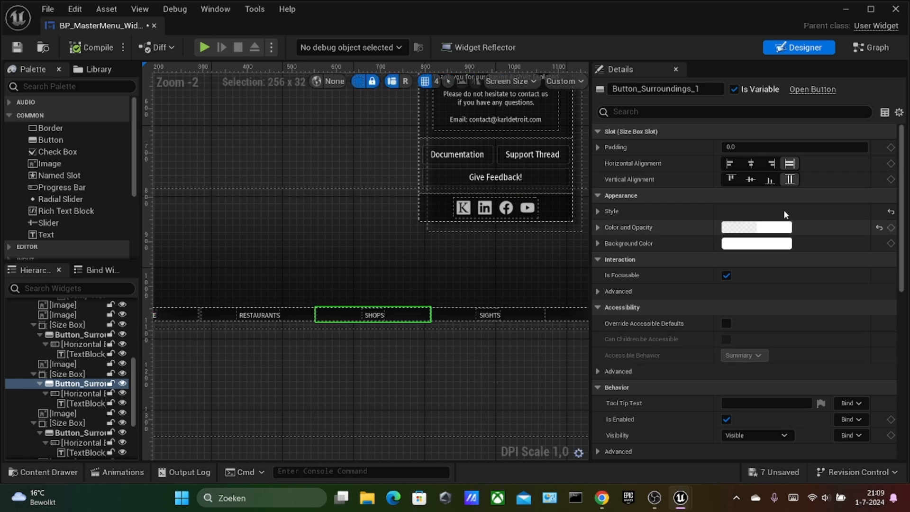
scroll(763, 268, "down", 10)
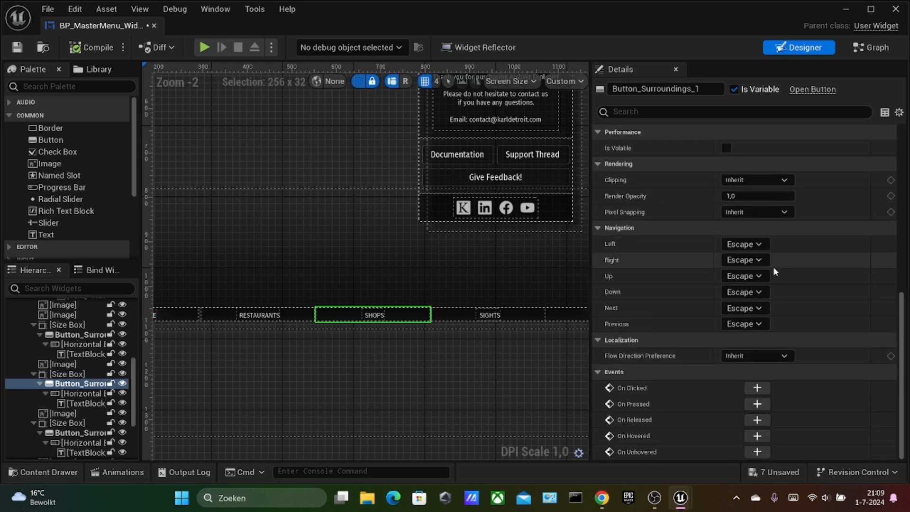
left_click(756, 388)
- Replace the pasted network's CustomEvent with On Clicked (Button_Surroundings_1), wired into Update Taskbar Button Style
scroll(568, 291, "down", 9)
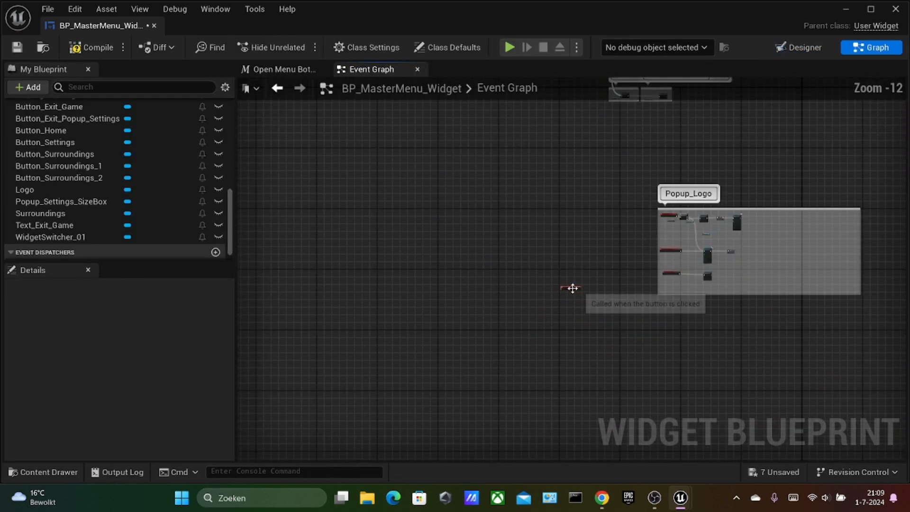
right_click_drag(606, 230, 549, 290)
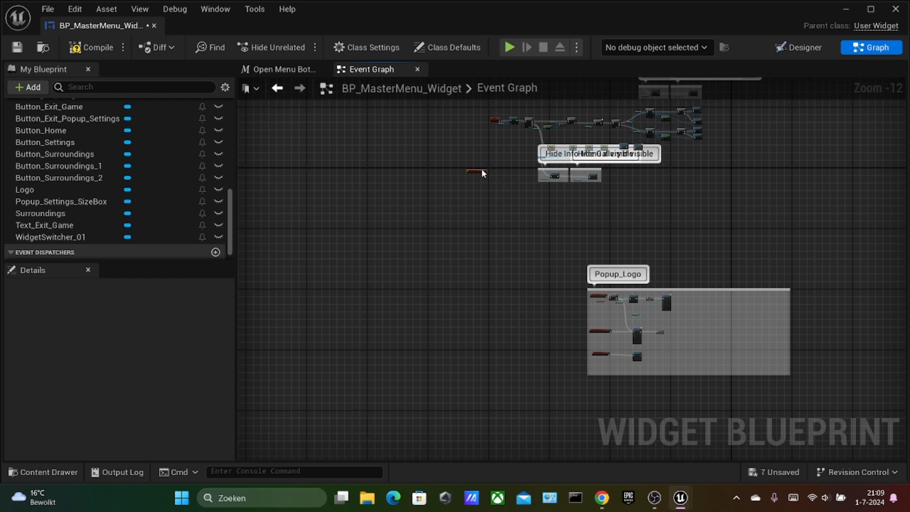
scroll(481, 168, "up", 13)
scroll(511, 208, "down", 2)
right_click_drag(507, 217, 503, 326)
left_click(442, 186)
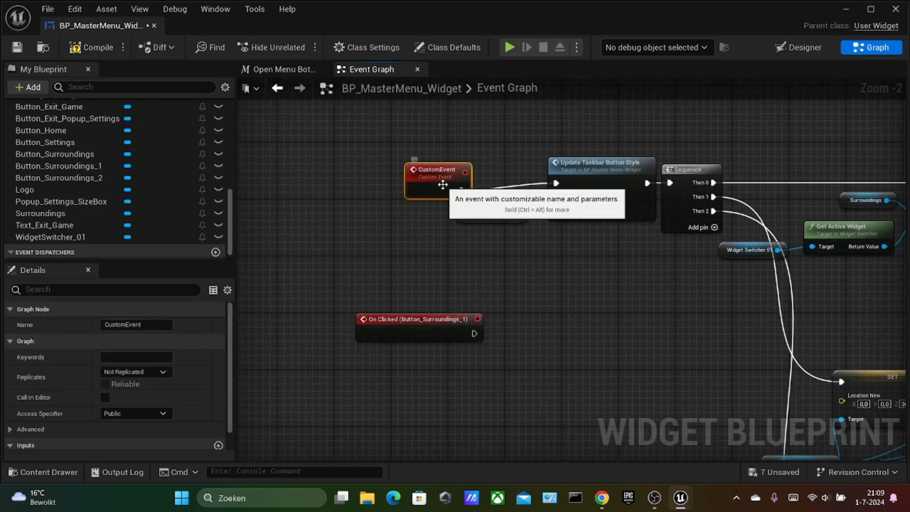
key("Delete")
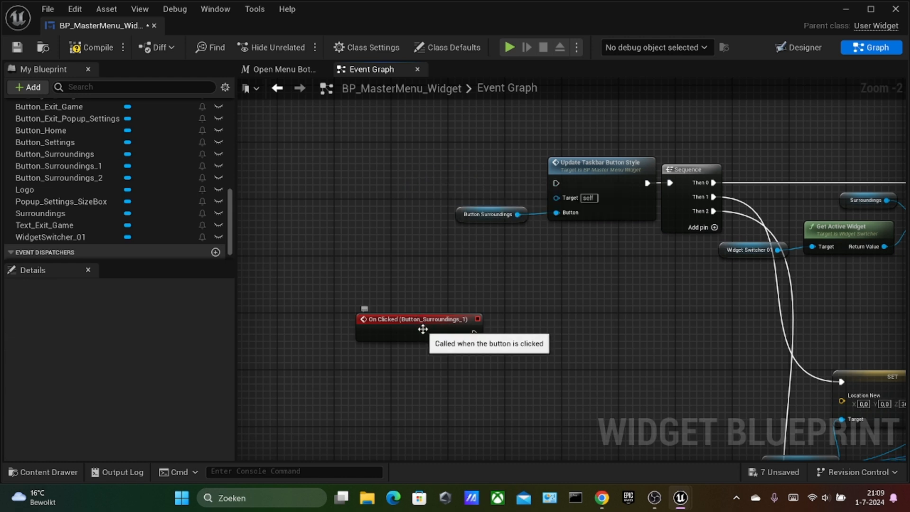
left_click_drag(424, 331, 445, 168)
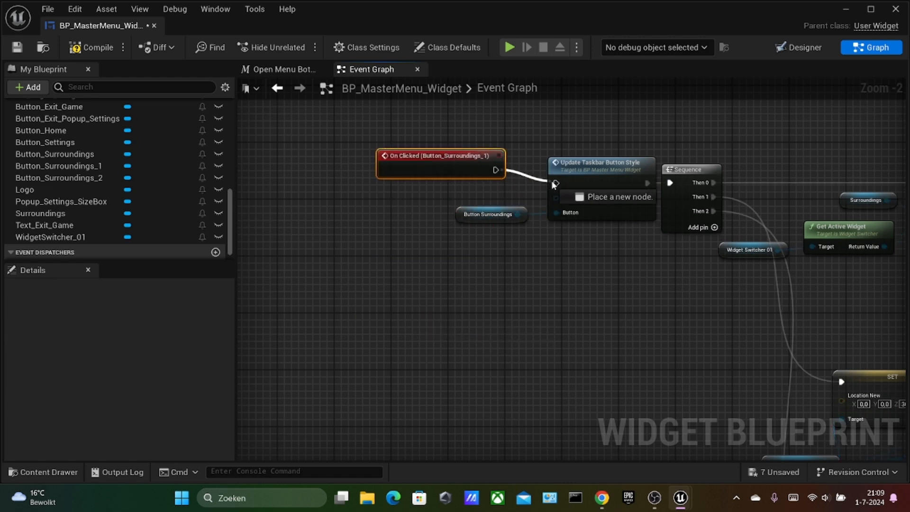
- Delete the Button Surroundings node and the two Surroundings reference nodes feeding the comparison and Open Menu Bottom in the pasted network
key("Delete")
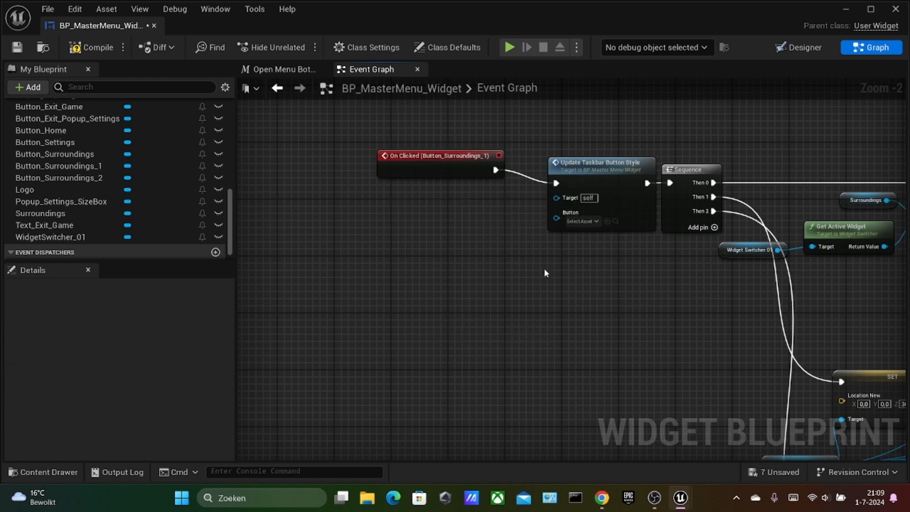
mouse_move(543, 268)
right_mouse_down()
mouse_move(474, 289)
mouse_move(553, 261)
right_mouse_up()
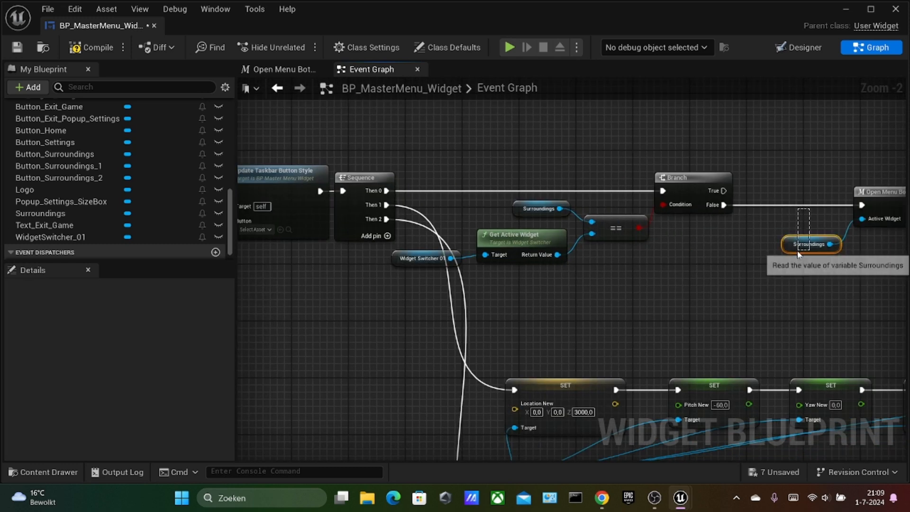
left_click_drag(799, 254, 801, 251)
key("Delete")
left_click(536, 209)
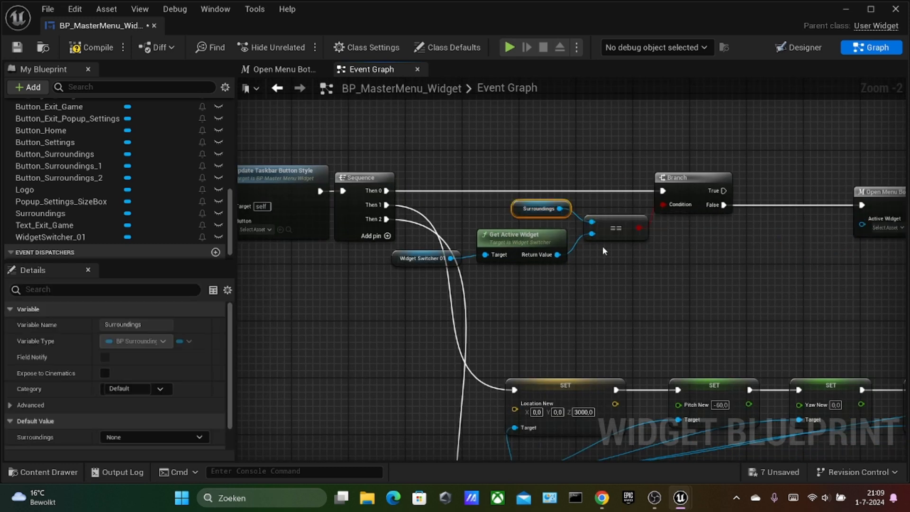
key("Delete")
right_click_drag(391, 277, 495, 289)
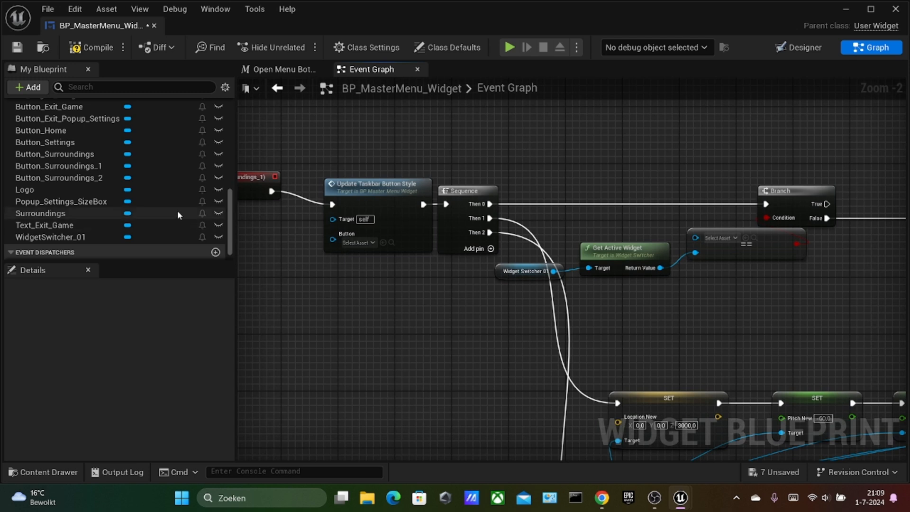
right_click_drag(291, 276, 354, 287)
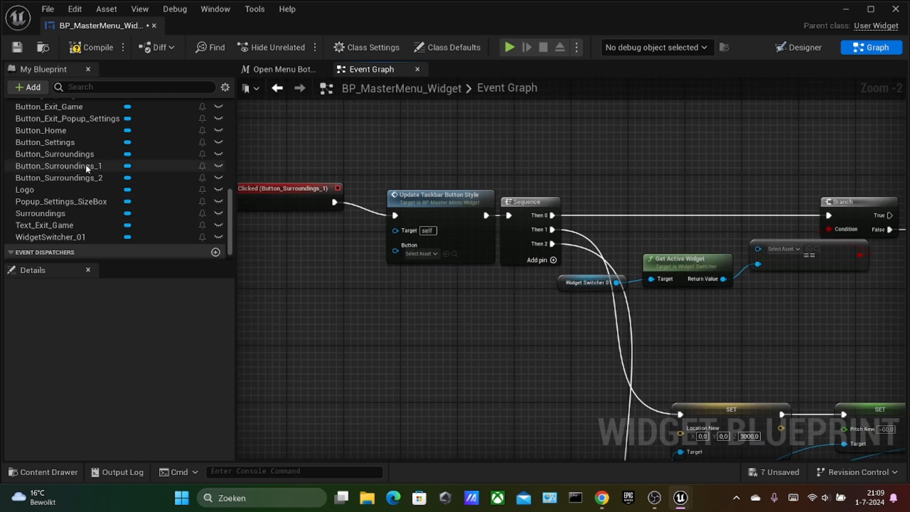
- Add a reference to Button_Surroundings_1 in the event graph and wire it into the Button input of Update Taskbar Button Style
left_click_drag(85, 164, 310, 279)
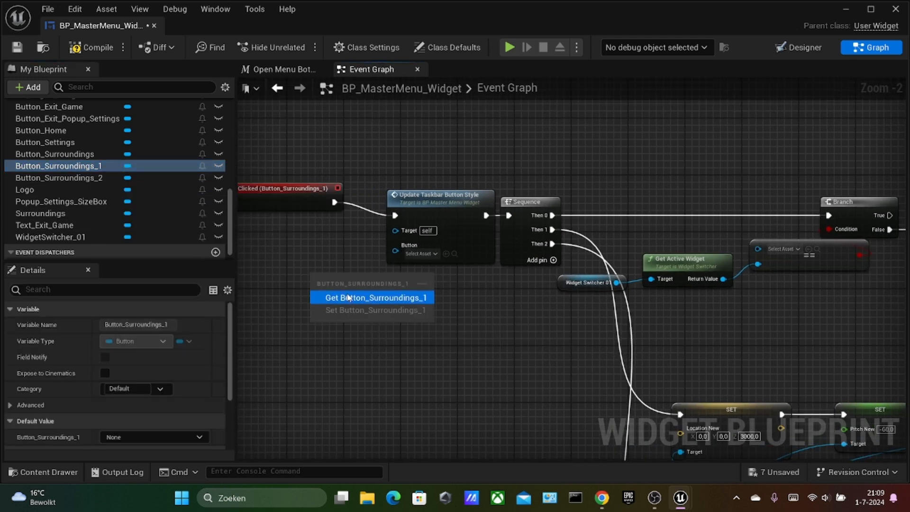
left_click(348, 297)
left_click_drag(377, 276, 396, 259)
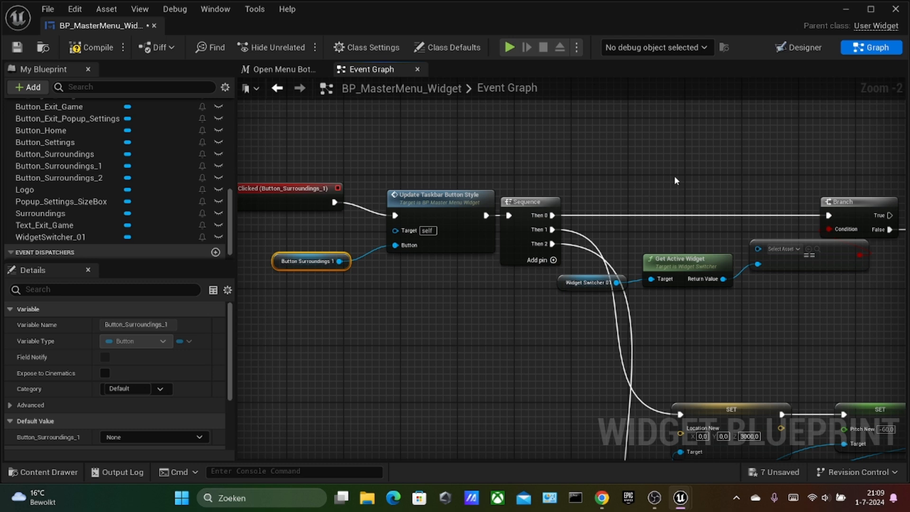
right_click_drag(674, 176, 515, 162)
right_click_drag(771, 272, 698, 277)
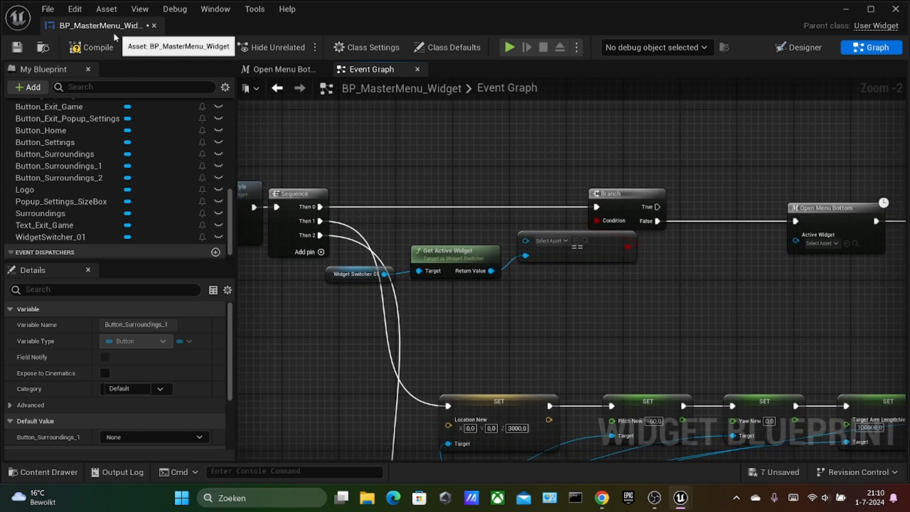
- Save BP_MasterMenu_Widget, then close and reopen it from the Widgets folder
left_click(57, 10)
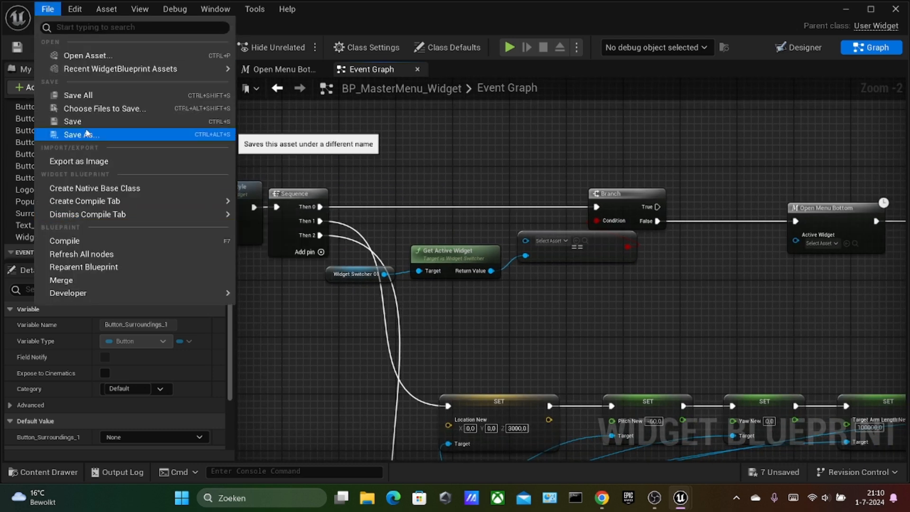
left_click(87, 134)
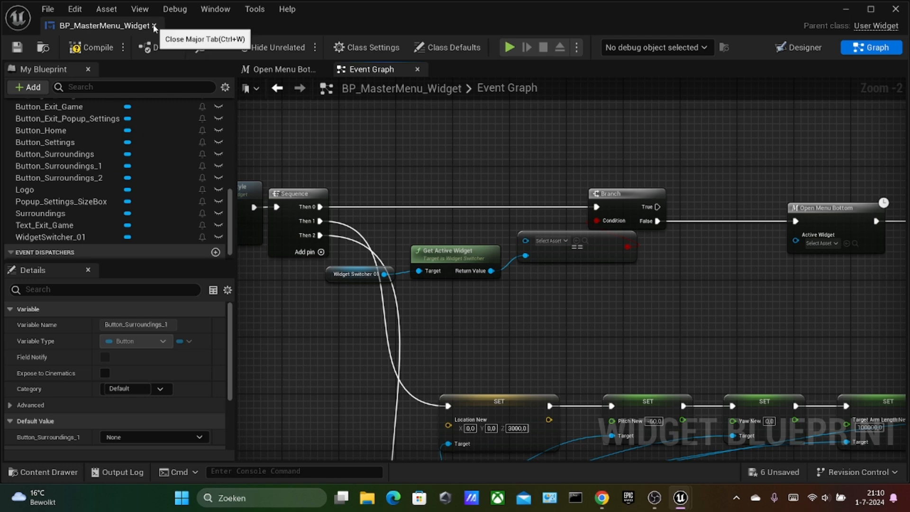
left_click(154, 27)
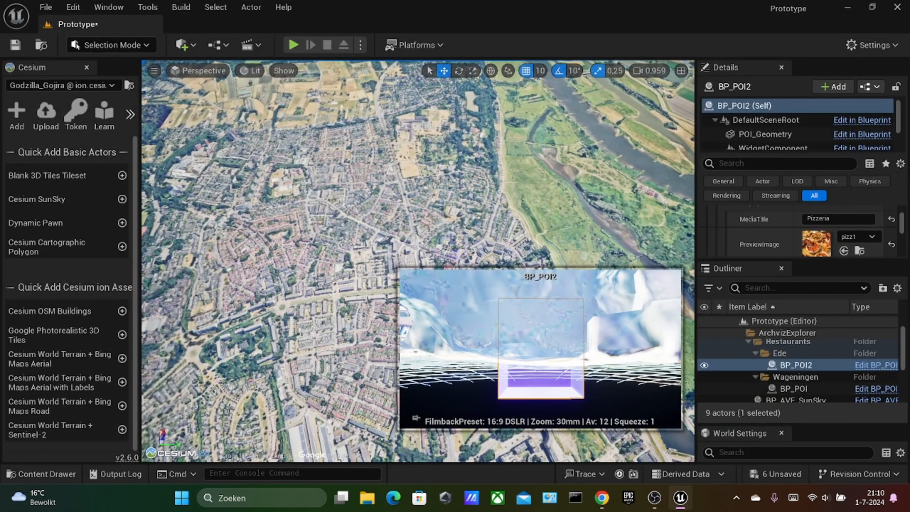
left_click(71, 473)
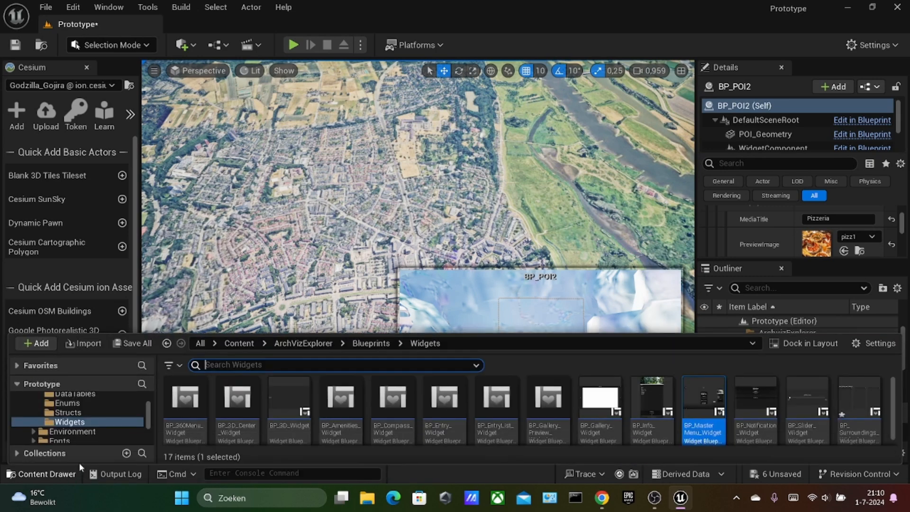
double_click(707, 426)
- Make a copy of BP_Surroundings_Widget in the Blueprints > Widgets folder
left_click(57, 471)
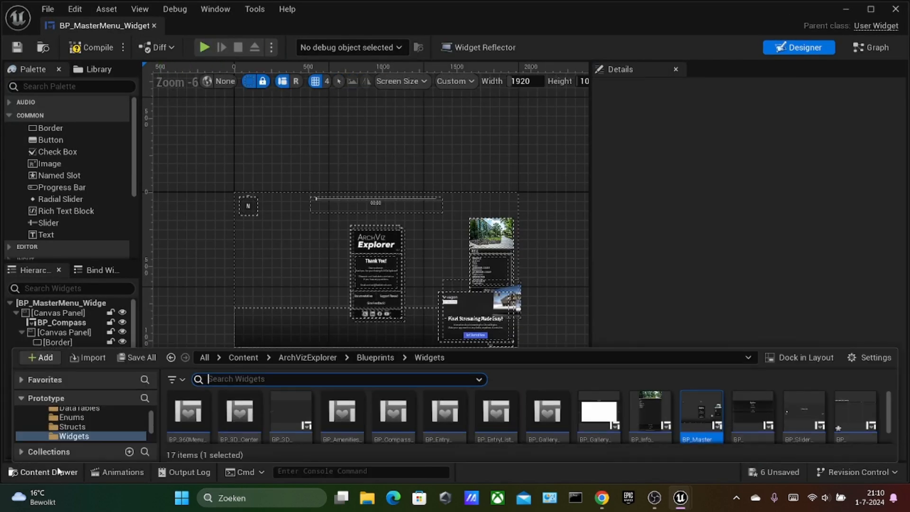
scroll(611, 406, "down", 2)
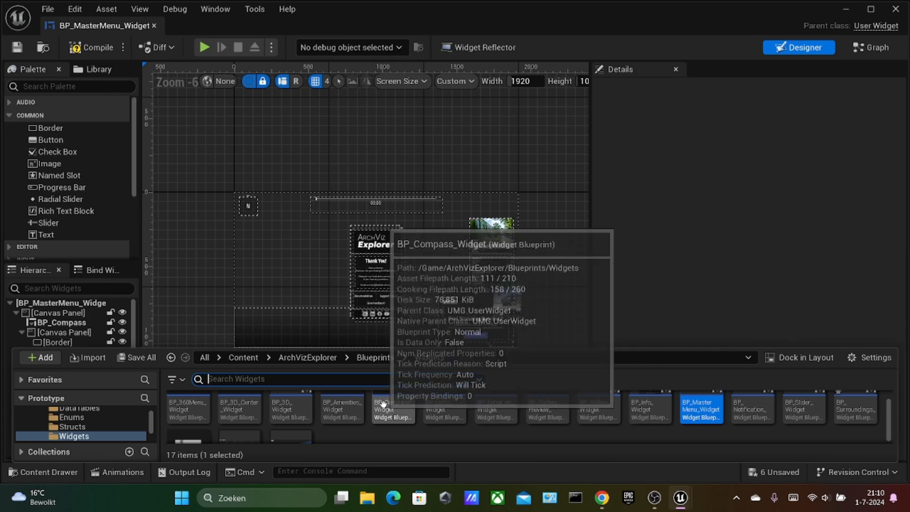
scroll(655, 421, "up", 2)
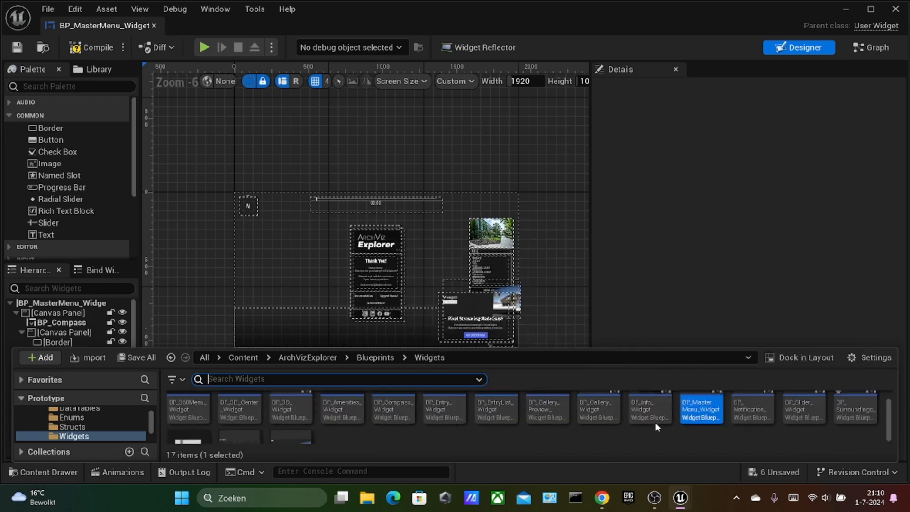
scroll(655, 422, "down", 2)
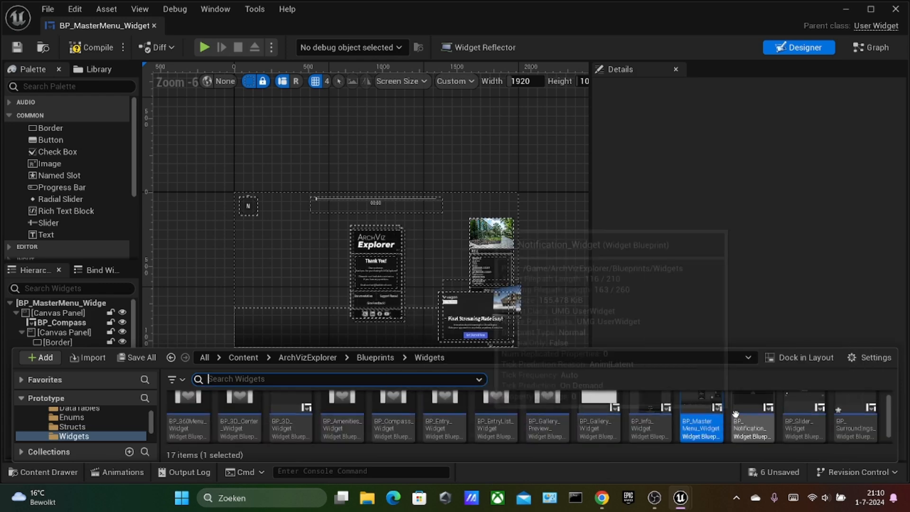
left_click(844, 401)
key("ctrl+v")
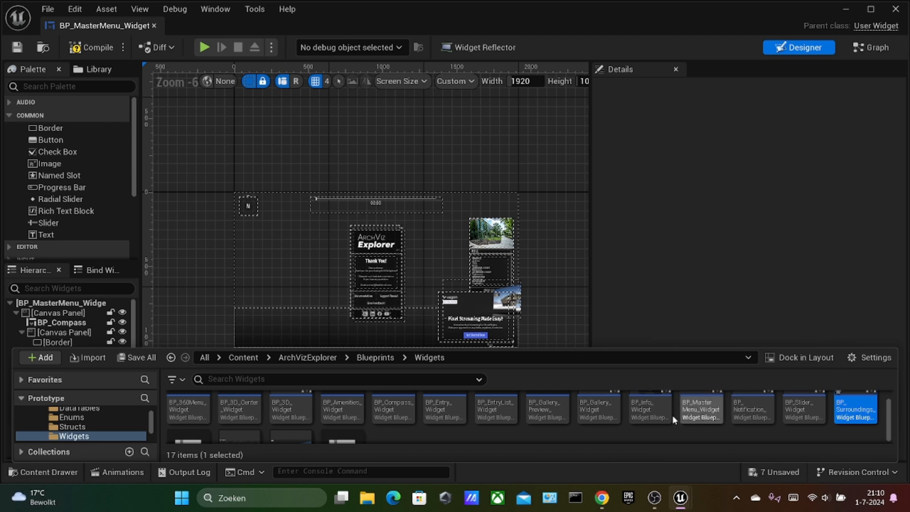
scroll(499, 418, "down", 3)
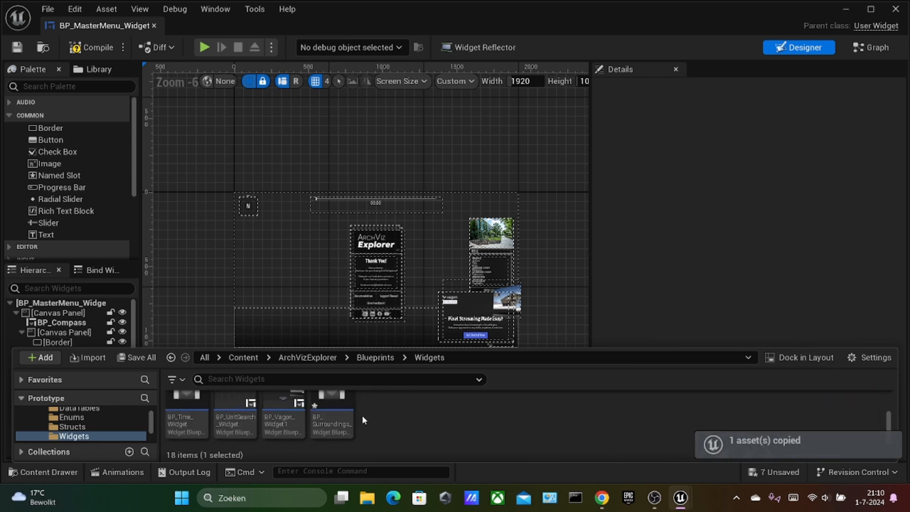
- Rename the copied surroundings widget as BP_SIGHTS
right_click(329, 413)
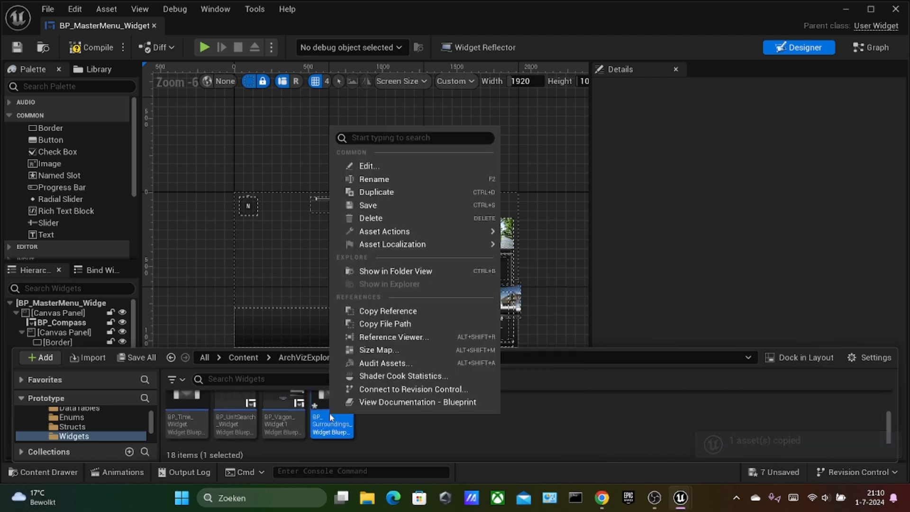
left_click(376, 192)
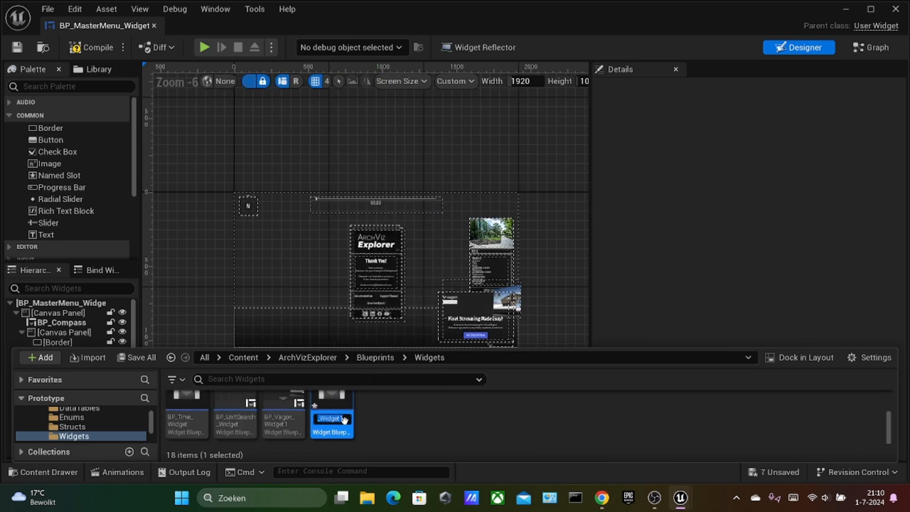
key("BackSpace")
key("BackSpace")
key("BackSpace")
key("BackSpace")
key("BackSpace")
key("BackSpace")
key("BackSpace")
key("BackSpace")
key("BackSpace")
key("BackSpace")
key("BackSpace")
key("BackSpace")
key("Return")
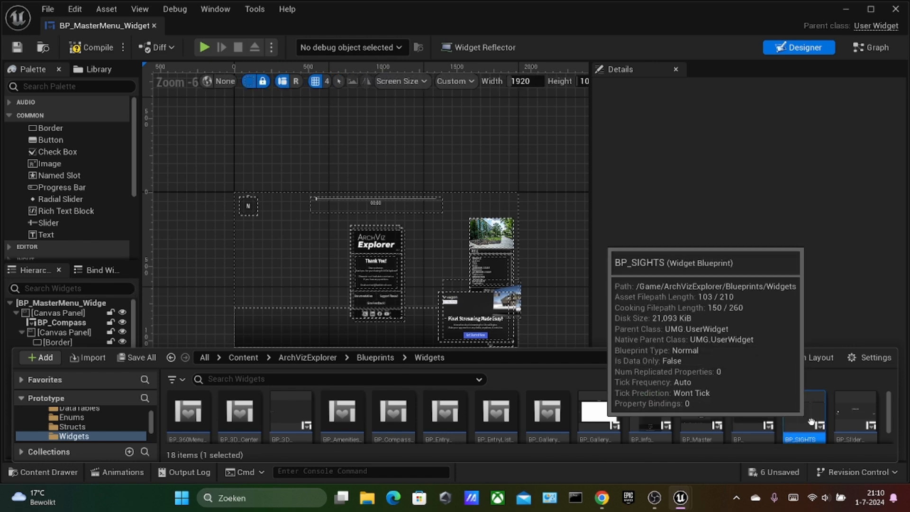
- Add BP_SIGHTS as a child of WidgetSwitcher_01 in the master menu and enable Is Variable for it
scroll(75, 329, "down", 1)
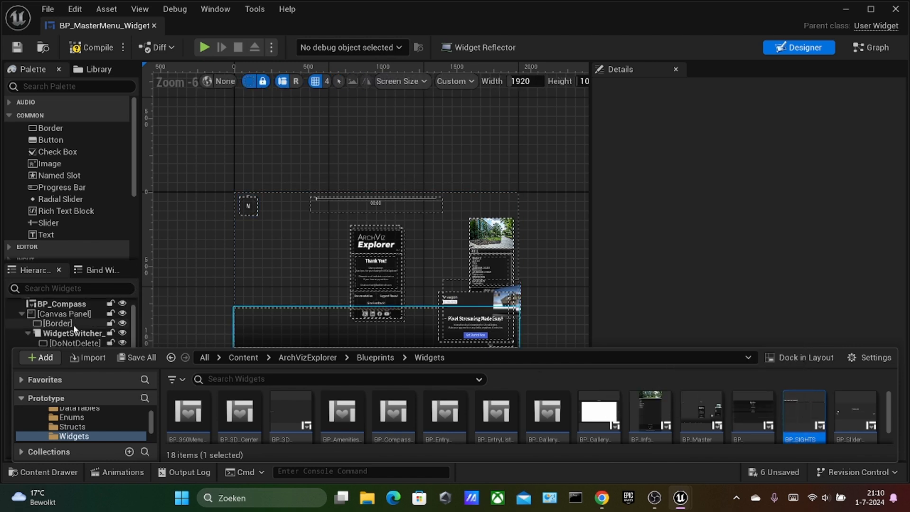
scroll(71, 327, "down", 1)
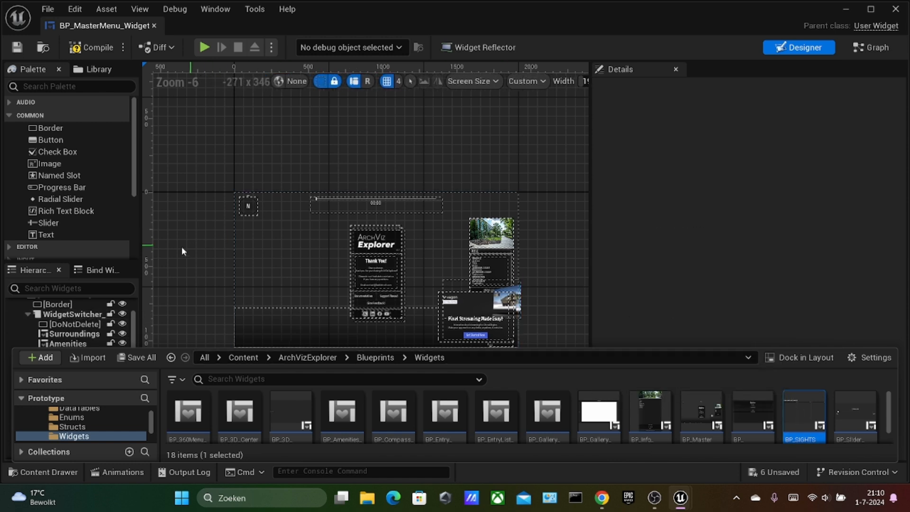
left_click_drag(804, 413, 74, 319)
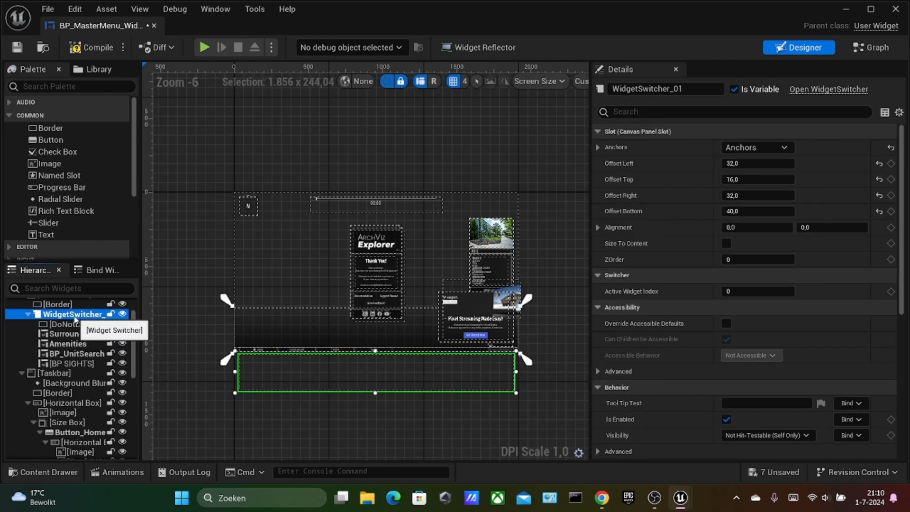
left_click(76, 363)
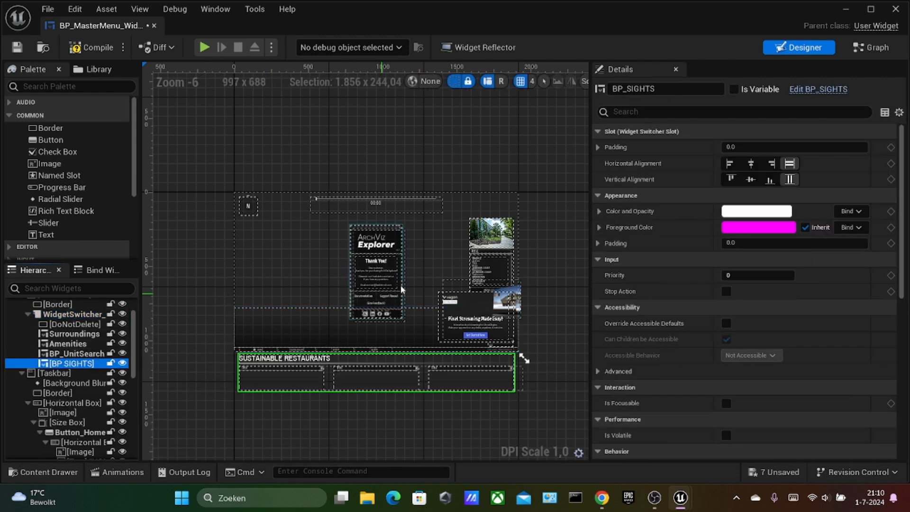
left_click(738, 89)
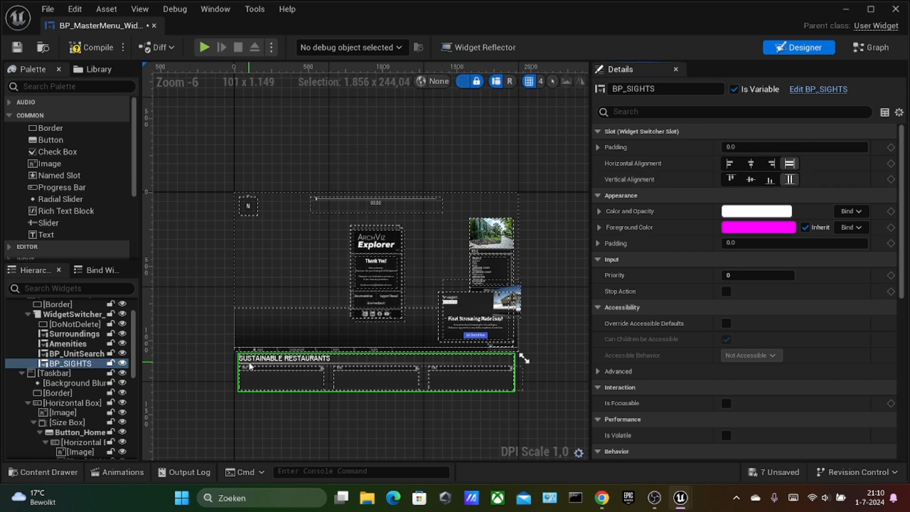
- Rename the Surroundings widget under WidgetSwitcher_01 as RESTAURANTS
scroll(251, 367, "up", 1)
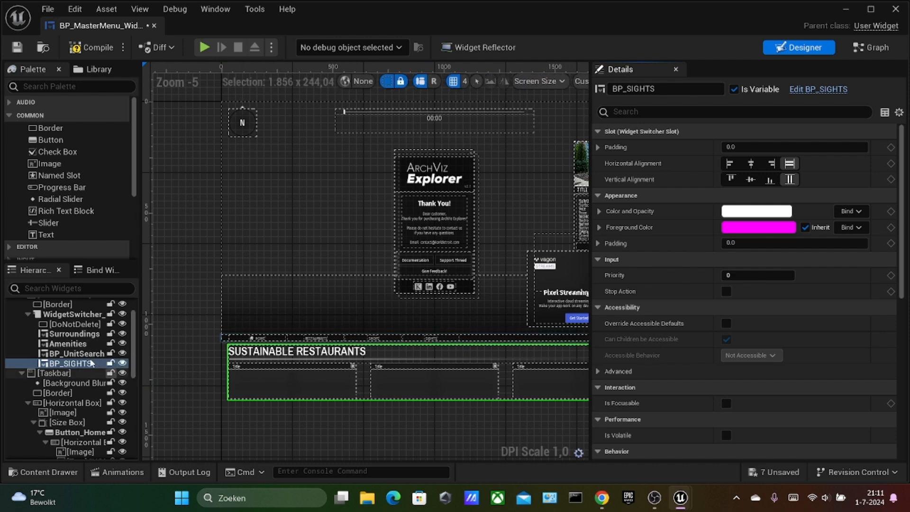
left_click(71, 334)
left_click(70, 363)
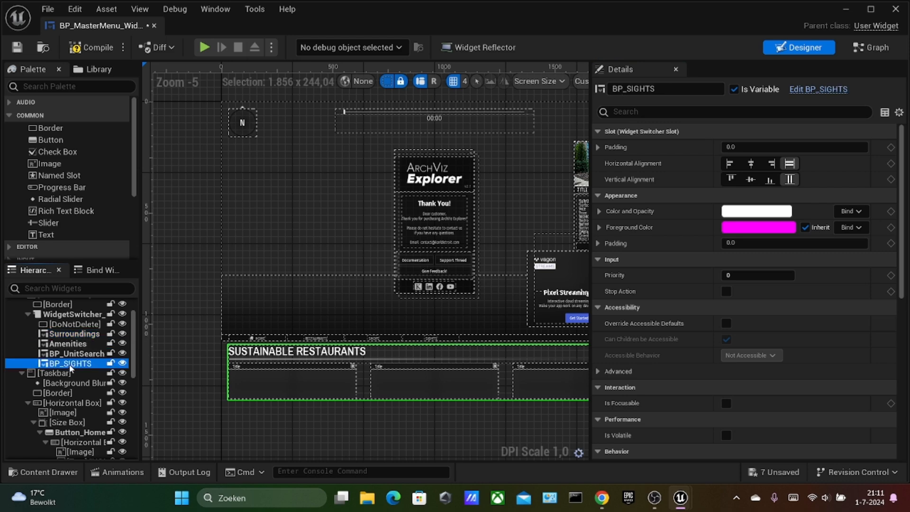
left_click(71, 334)
right_click(71, 334)
mouse_move(99, 234)
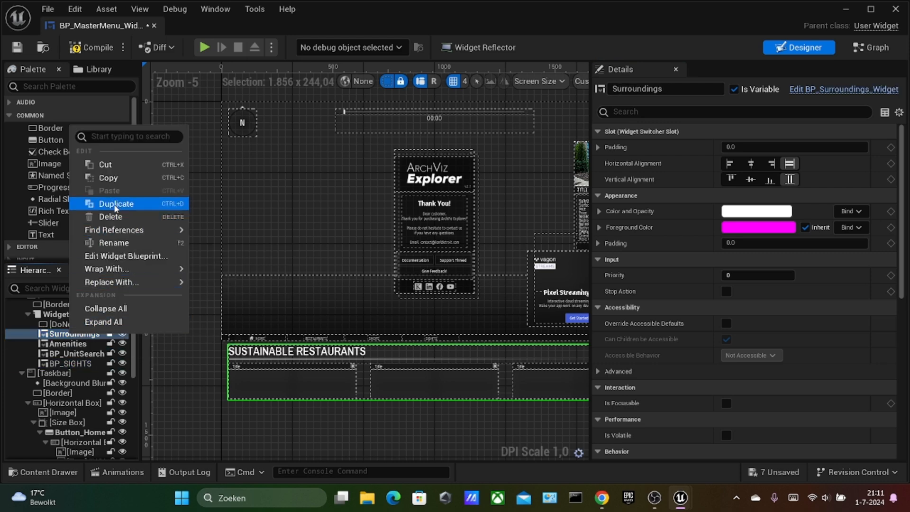
left_click(130, 242)
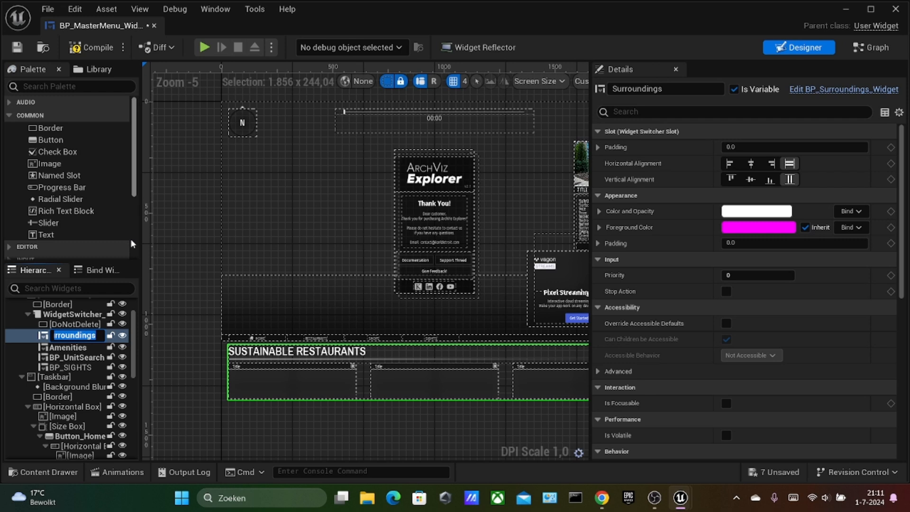
type("RESTAUR")
type("ANTS")
key("Return")
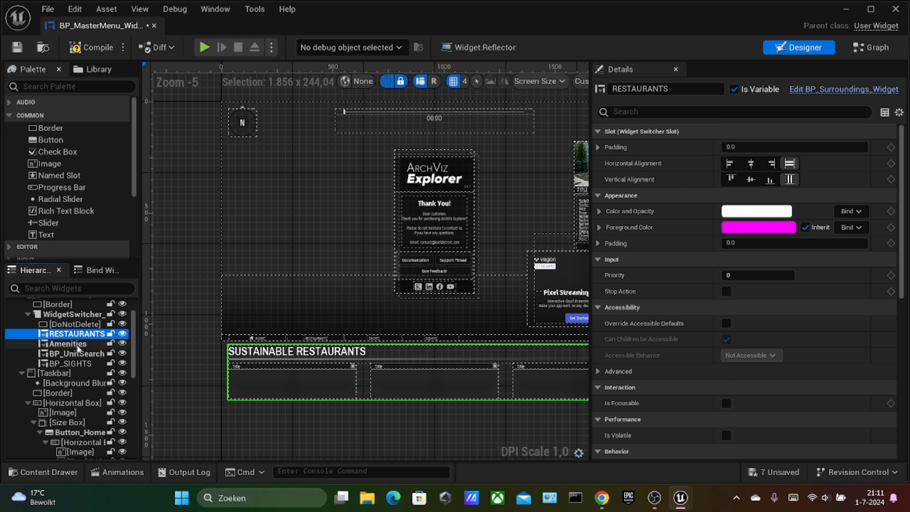
- Open BP_SIGHTS for editing and set the Tag Of Actors of BP_POI_List_DINING to SIGHTS_WAGENINGEN
left_click(80, 363)
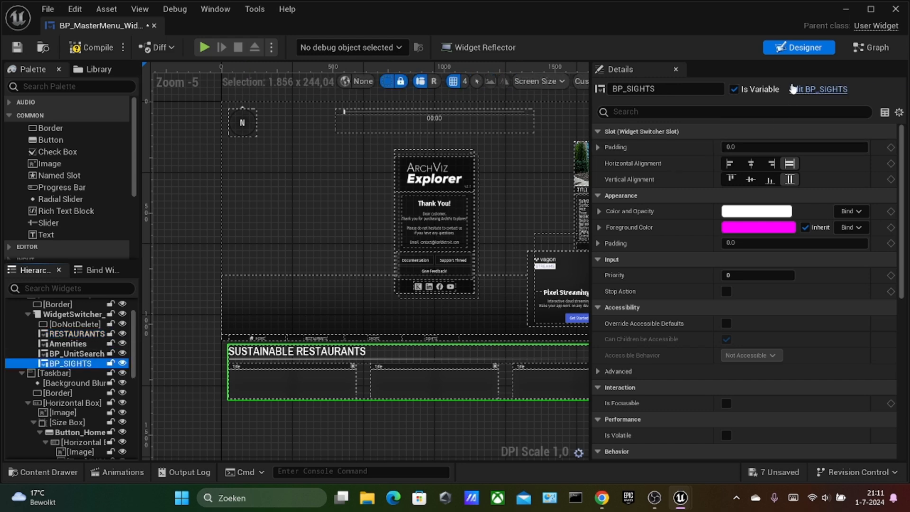
left_click(818, 89)
left_click(271, 246)
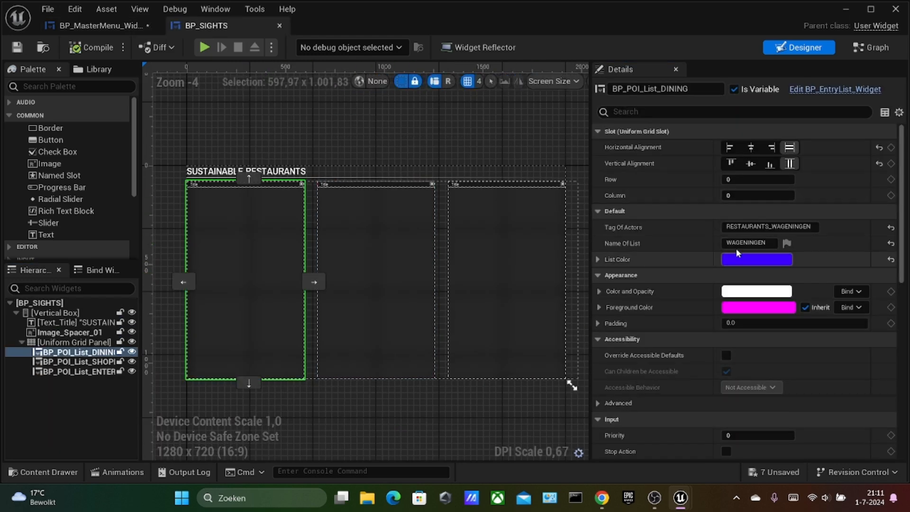
left_click(771, 226)
type("S")
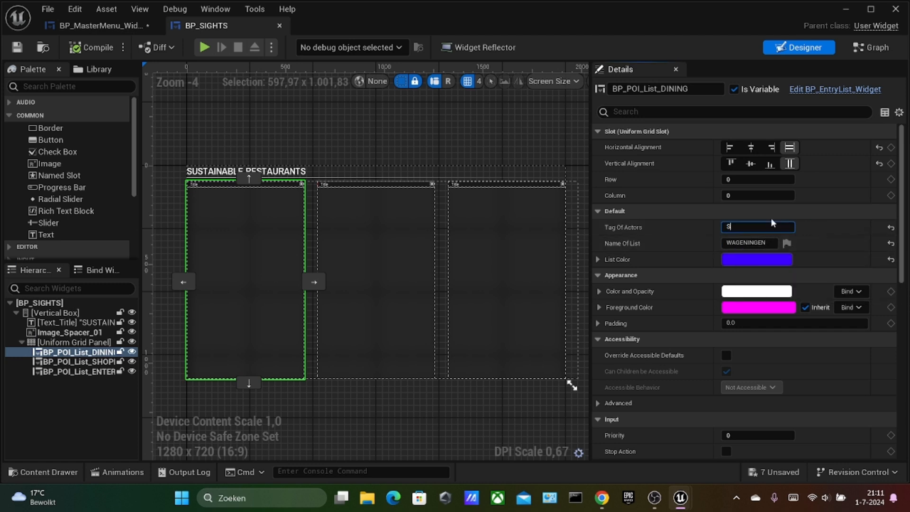
type("IGH")
type("TS_WAGENINGEN")
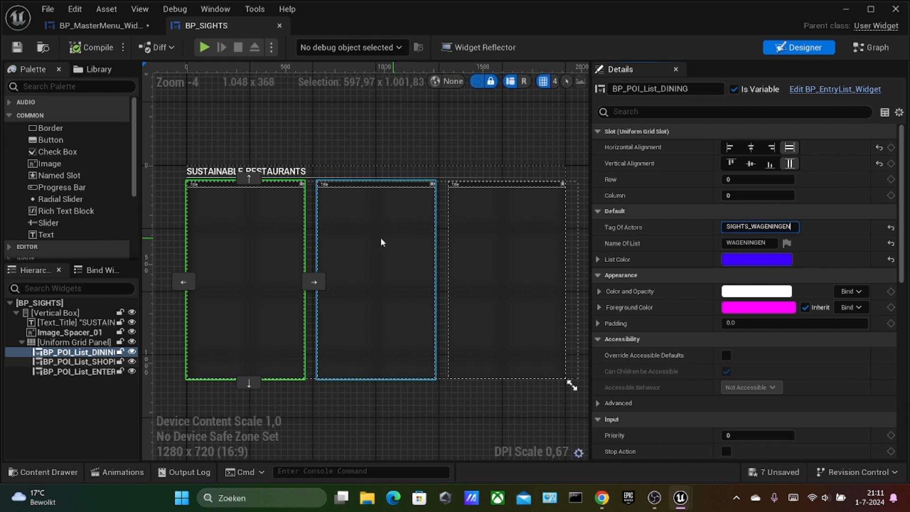
left_click(353, 239)
left_click(292, 233)
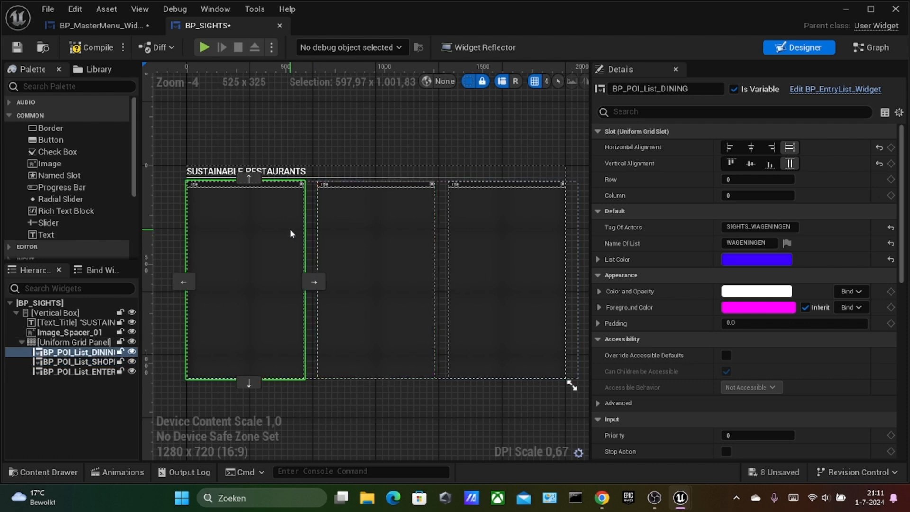
- Set the Tag Of Actors of BP_POI_List_SHOPPING, the middle list, to SIGHTS_EDE
left_click(384, 230)
left_click(737, 227)
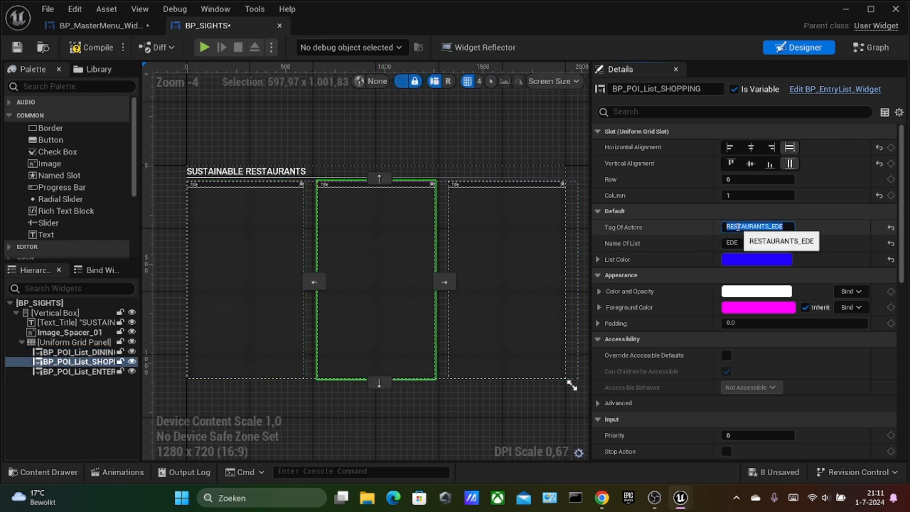
type("SIGHTS_EDE")
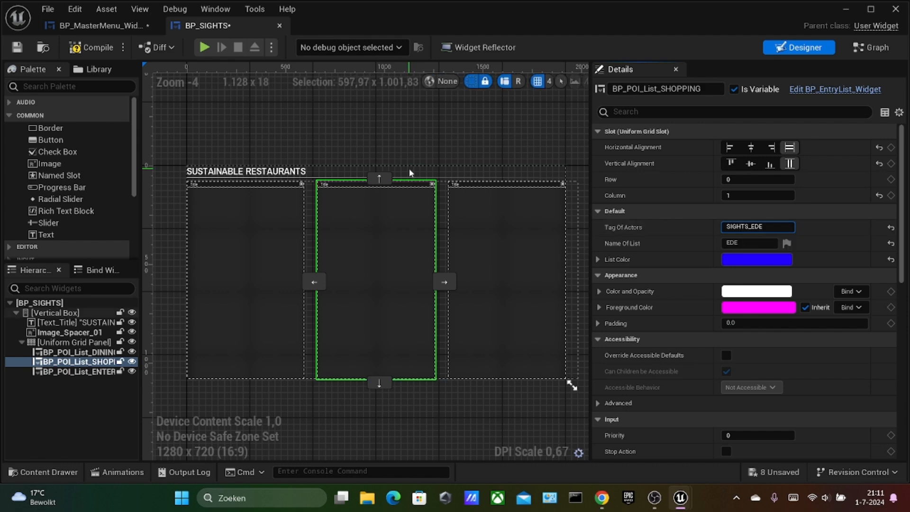
- Set the Tag Of Actors of BP_POI_List_ENTERTAINMENT, the third list, to SIGHTS_BENNEKOM
left_click(512, 232)
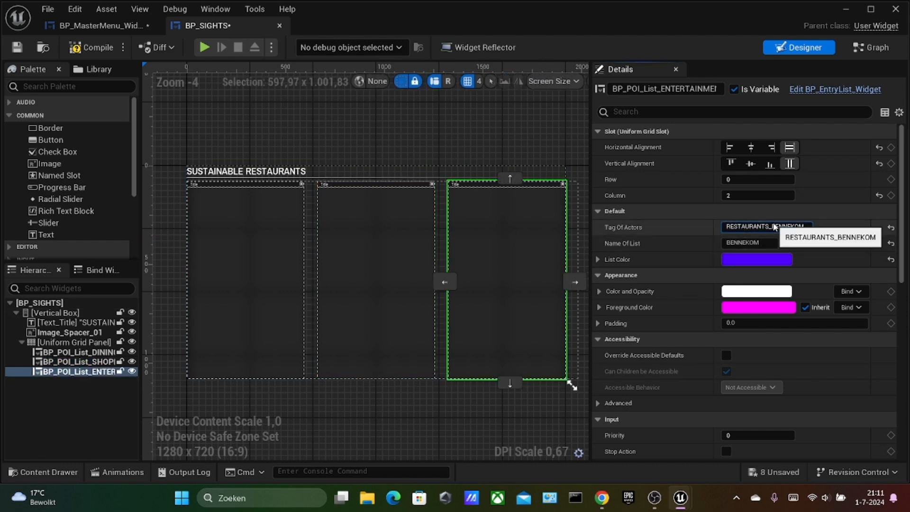
left_click(465, 133)
left_click(499, 238)
left_click(752, 227)
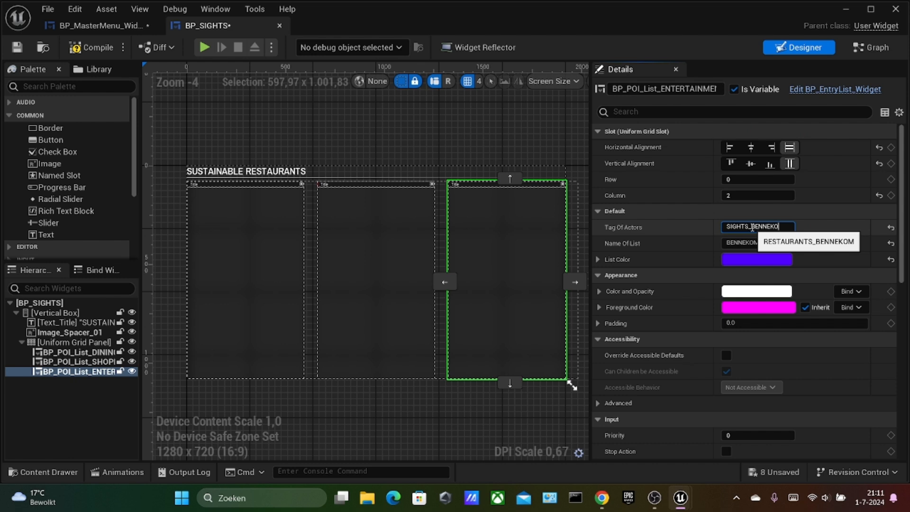
- Change the text of the widget's Text_Title heading to SIGHTS
left_click(222, 171)
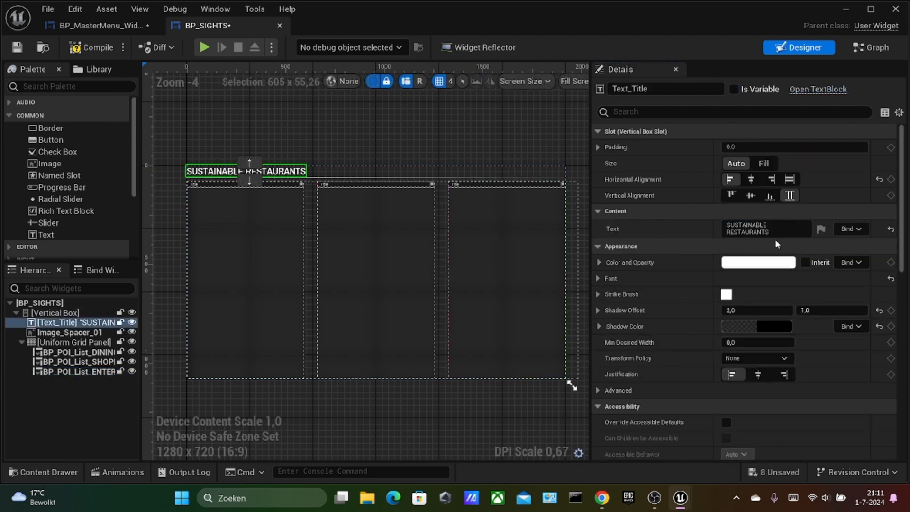
left_click(758, 229)
type("SIGHTS")
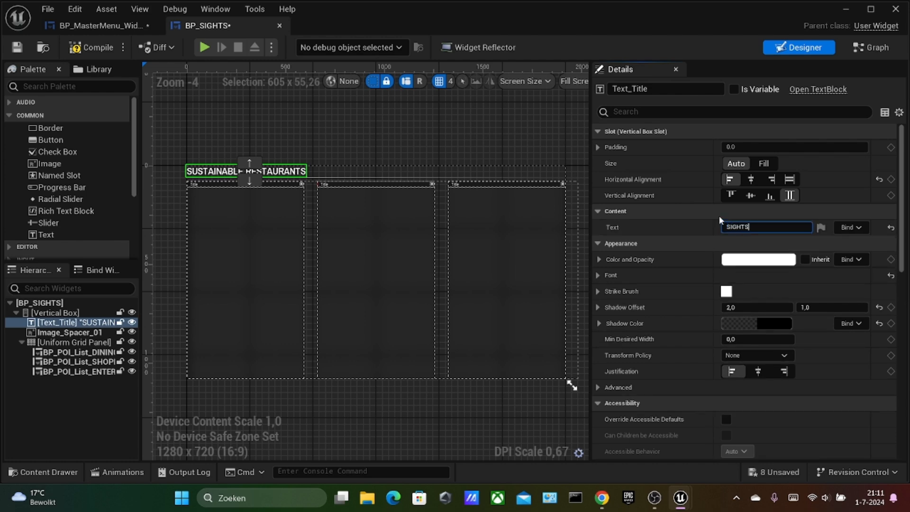
- Set the List Color of BP_POI_List_DINING to bright green, hex sRGB 02FF29FF
left_click(243, 284)
left_click(782, 259)
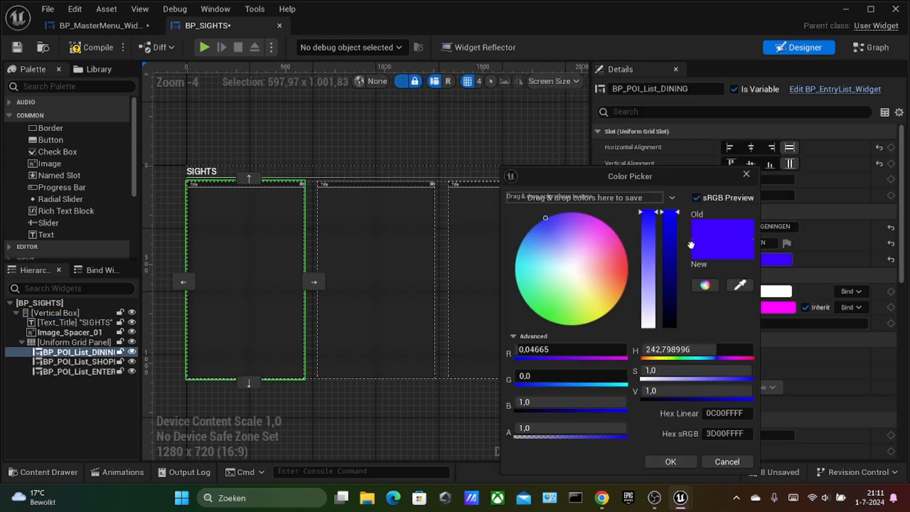
left_click(542, 317)
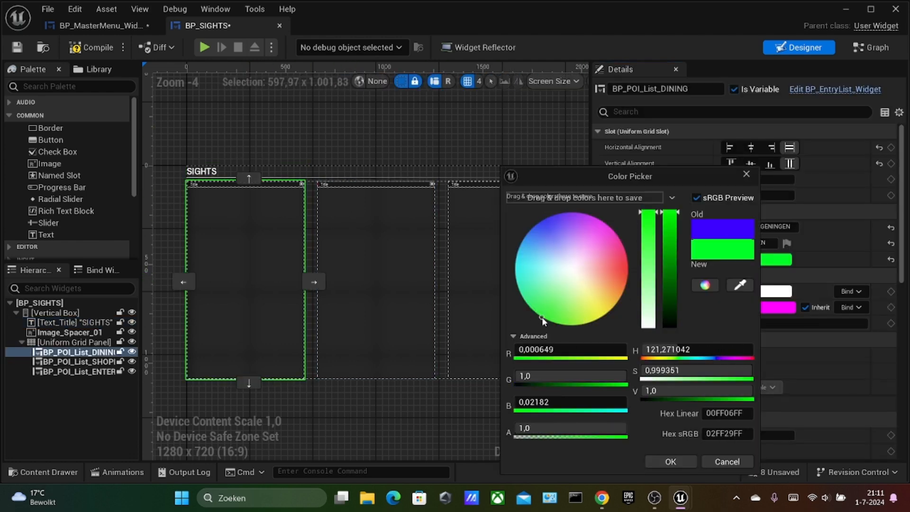
left_click(655, 463)
- Set the List Color of BP_POI_List_SHOPPING, the EDE list, to bright green
left_click(428, 294)
left_click(776, 259)
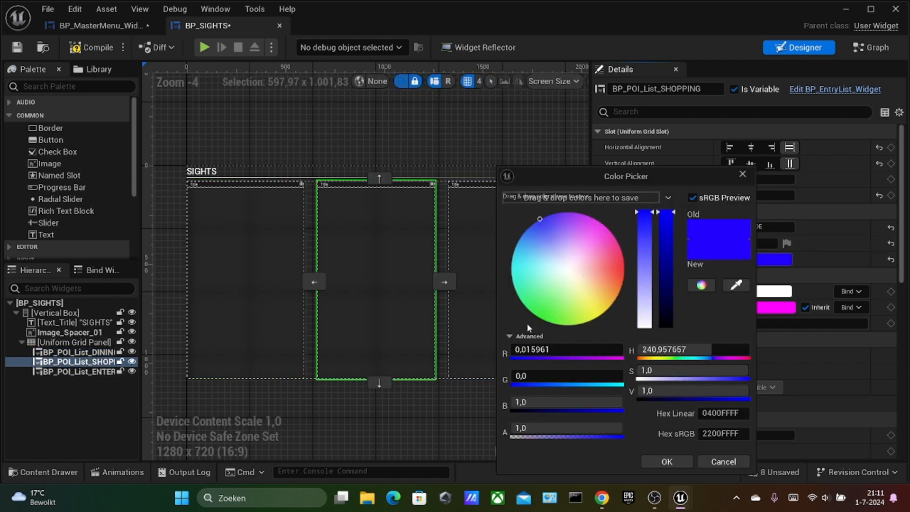
left_click(533, 315)
left_click(653, 461)
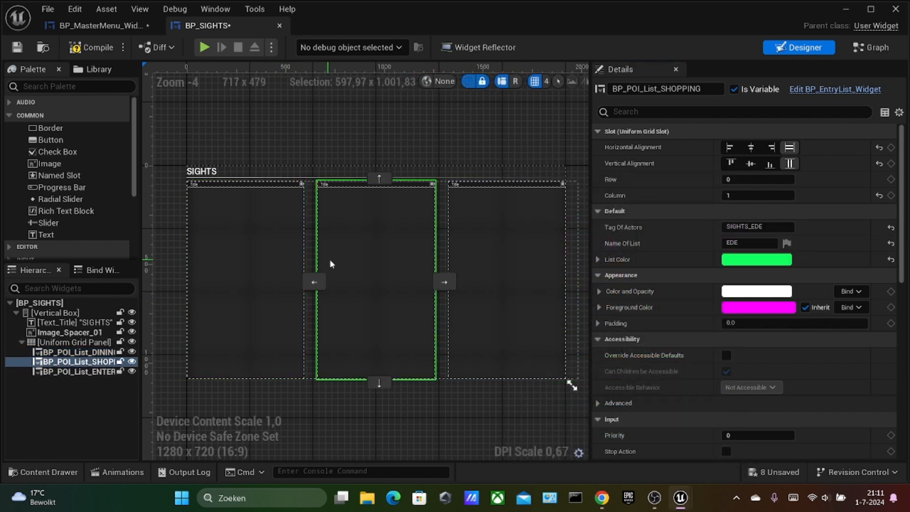
- Set the List Color of BP_POI_List_ENTERTAINMENT, the BENNEKOM list, to bright green, hex sRGB 27FF2CFF
left_click(519, 251)
left_click(772, 259)
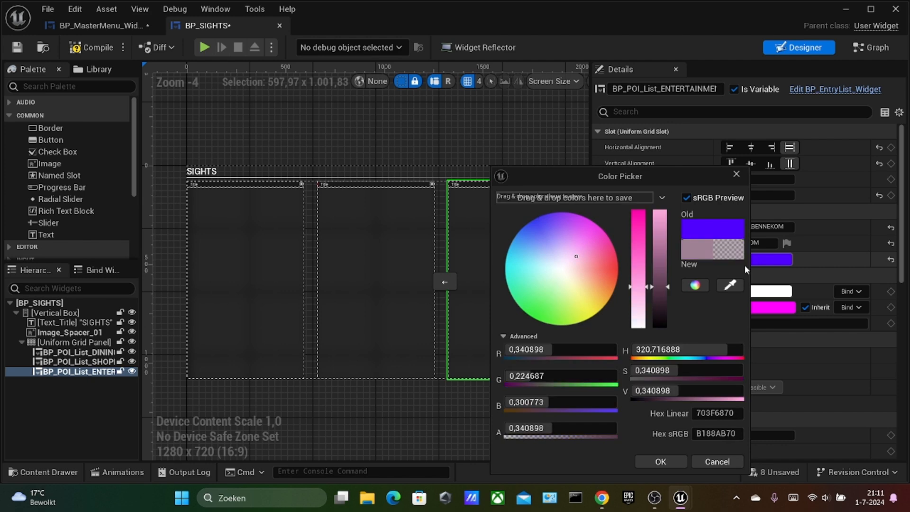
left_click(536, 317)
left_click_drag(535, 316, 534, 318)
left_click(657, 461)
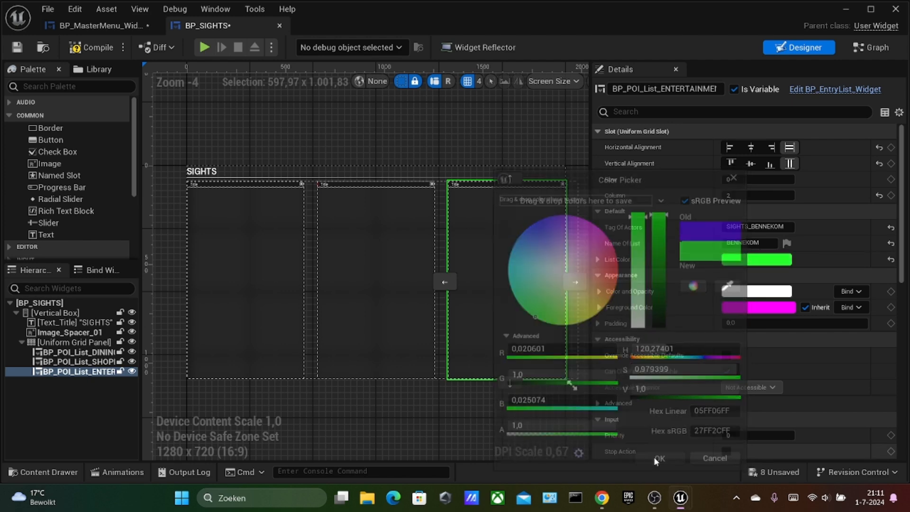
- Check the settings of all three lists, then compile the BP_SIGHTS widget and close it
left_click(353, 286)
left_click(279, 277)
left_click(374, 265)
left_click(511, 264)
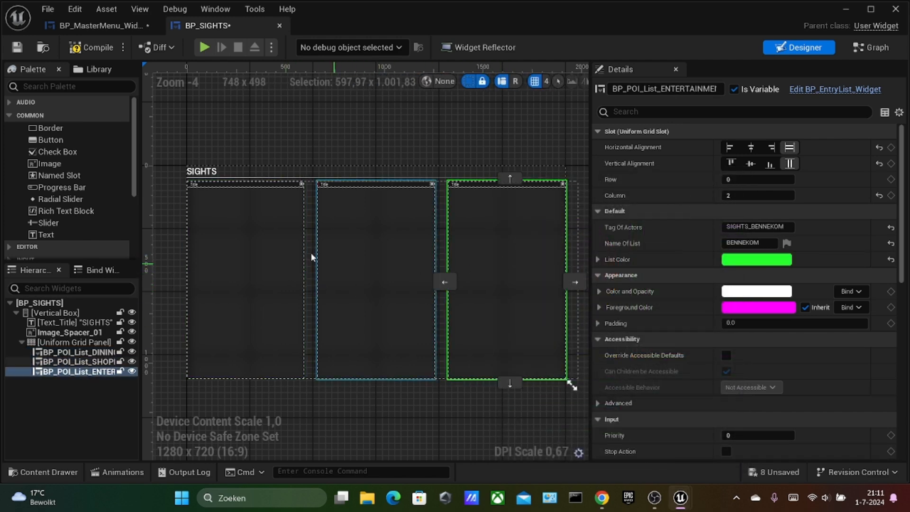
left_click(96, 49)
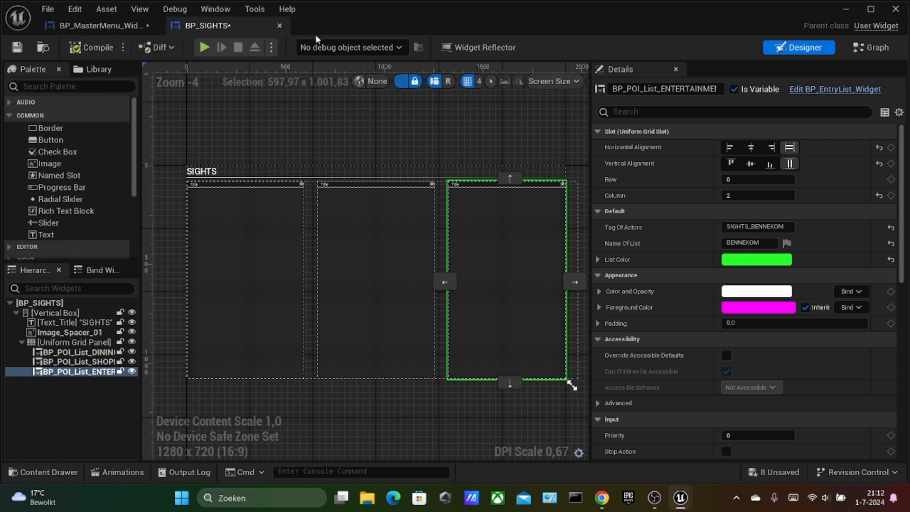
left_click(278, 26)
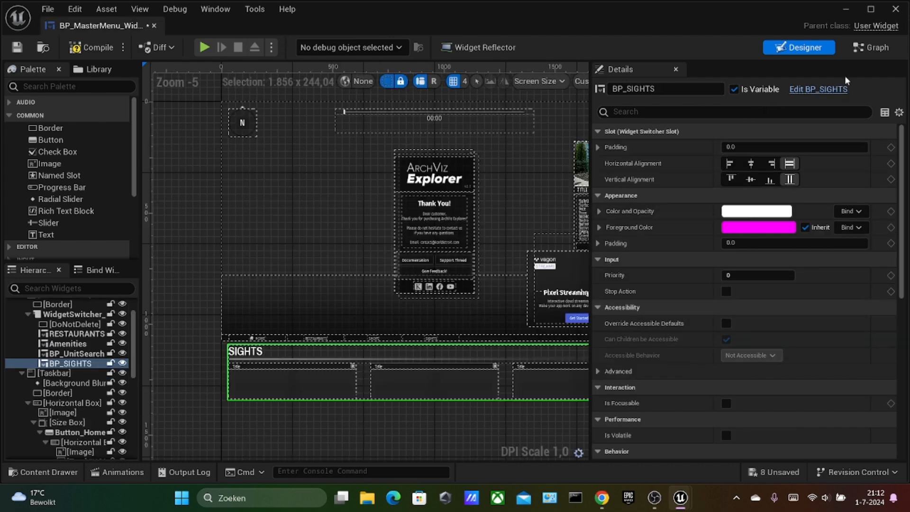
- In the master menu's Event Graph, add a BP_SIGHTS getter and connect it to the equality node comparing the active widget
left_click(864, 49)
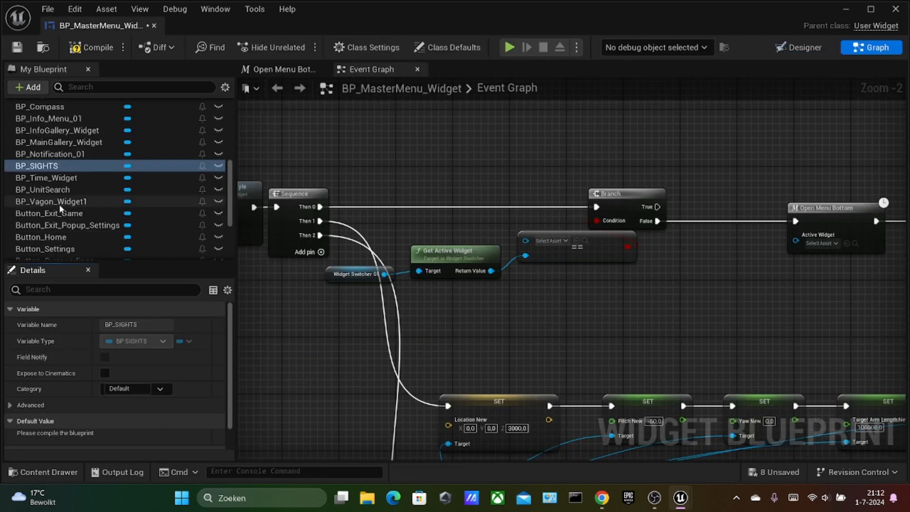
scroll(112, 191, "down", 3)
scroll(112, 191, "down", 3)
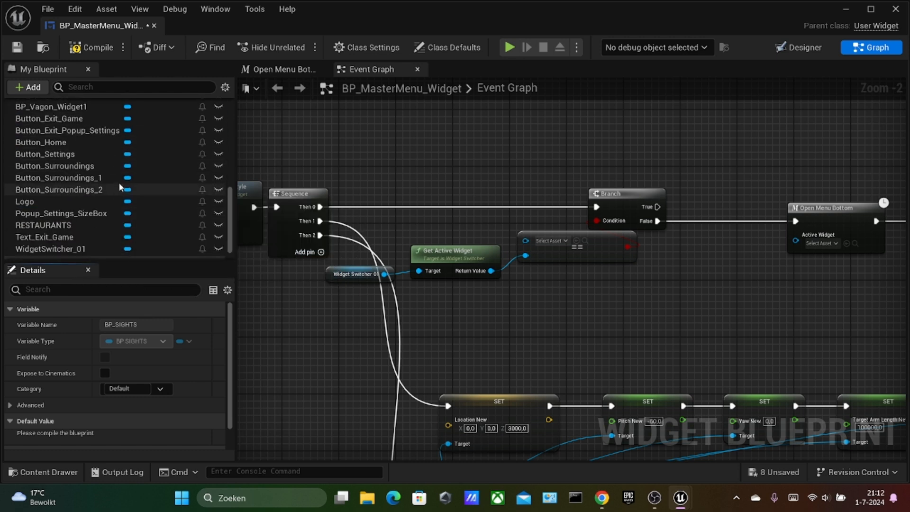
scroll(120, 189, "up", 6)
scroll(116, 199, "up", 1)
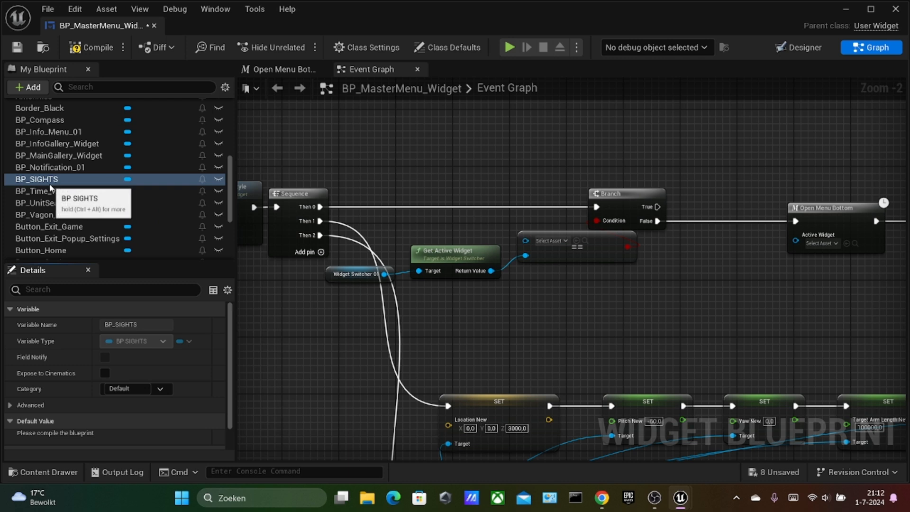
left_click_drag(49, 183, 410, 176)
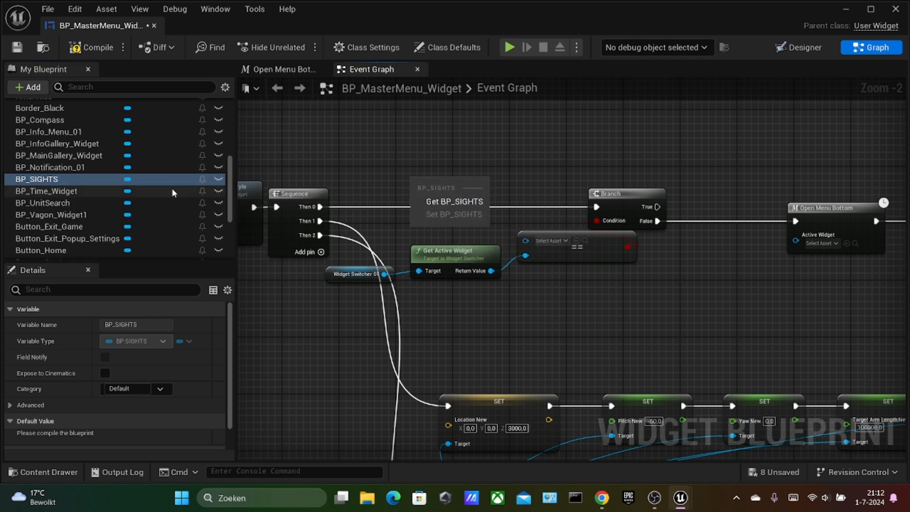
scroll(173, 193, "up", 1)
left_click(453, 202)
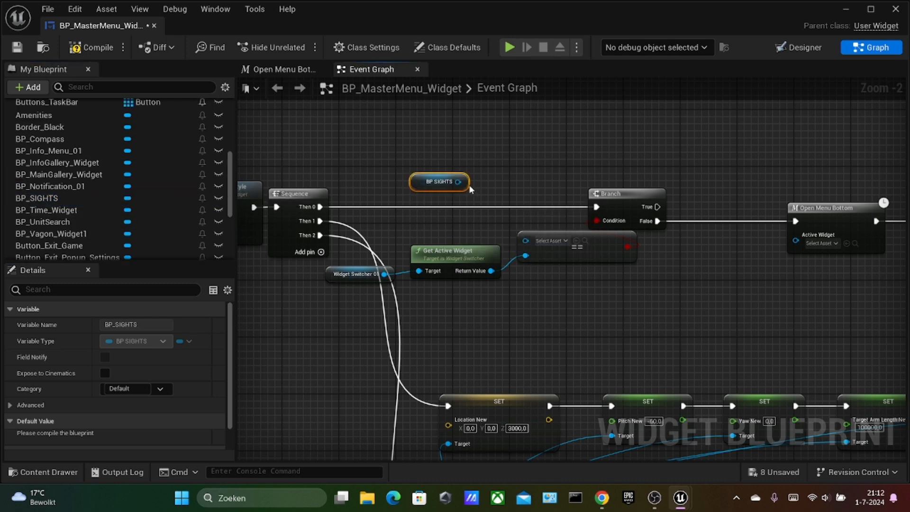
left_click_drag(458, 182, 527, 240)
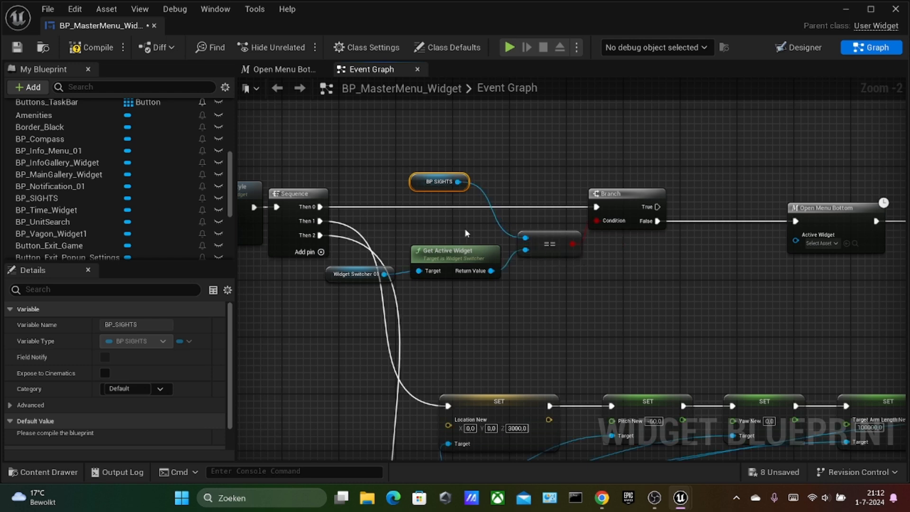
- Add another BP_SIGHTS getter, connect it to the Active Widget input of Open Menu Bottom, and compile the master menu
right_click_drag(768, 296, 585, 283)
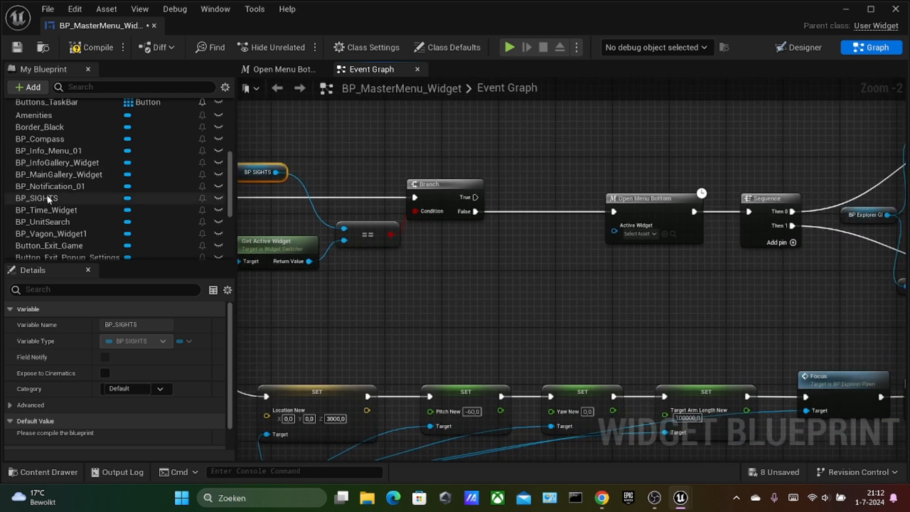
left_click_drag(71, 198, 612, 232)
left_click(526, 284)
scroll(584, 263, "down", 2)
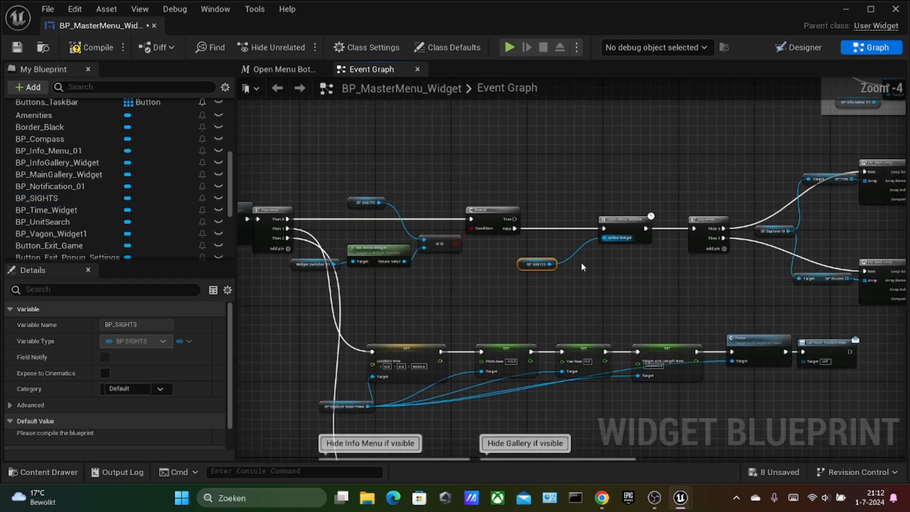
right_click_drag(455, 276, 592, 280)
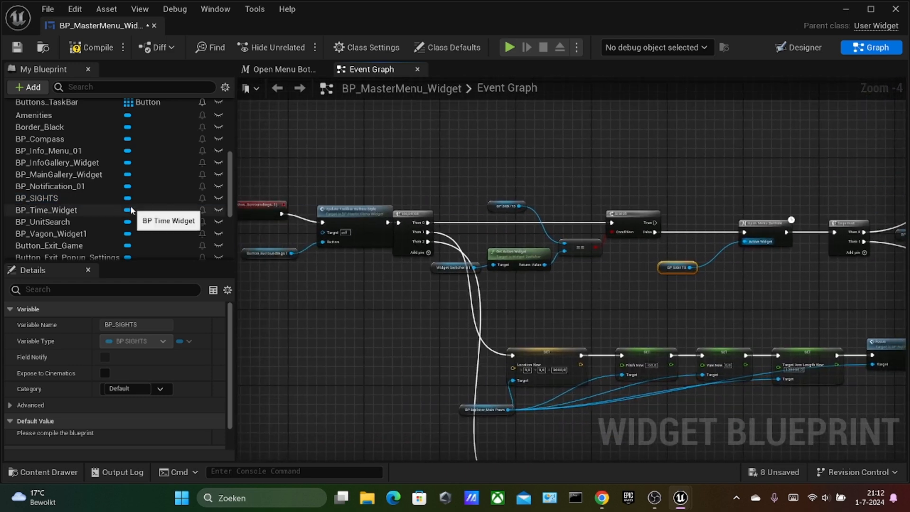
scroll(130, 206, "down", 1)
left_click(97, 47)
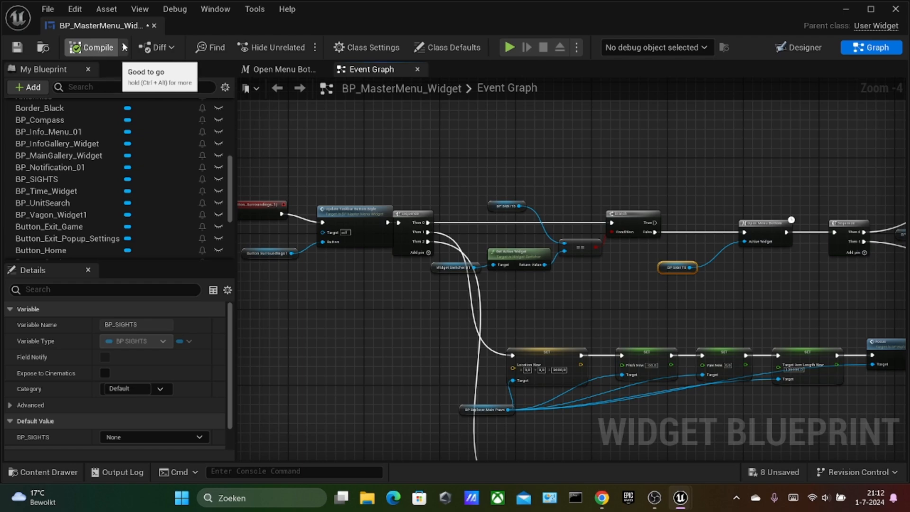
- Play the level, open the SHOPS category, dismiss the Vagon and Thank You popups, and stop the simulation
left_click(154, 26)
left_click(295, 46)
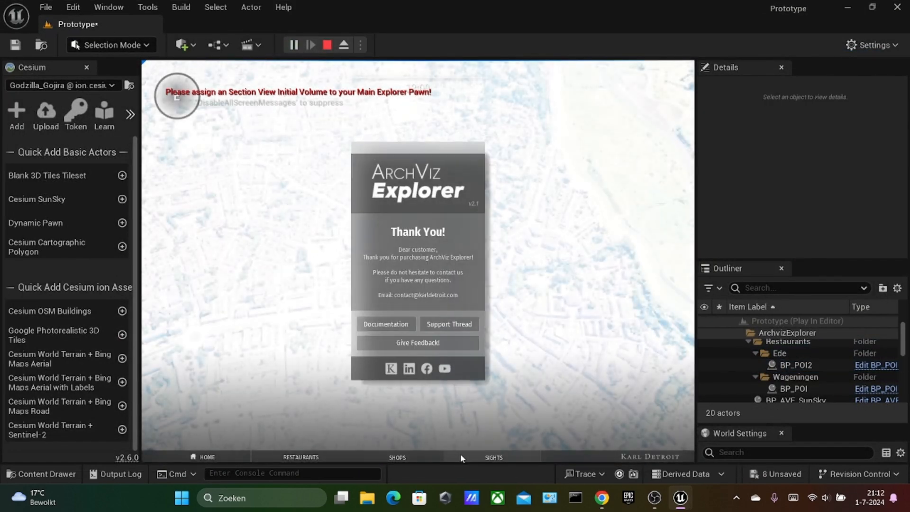
left_click(399, 457)
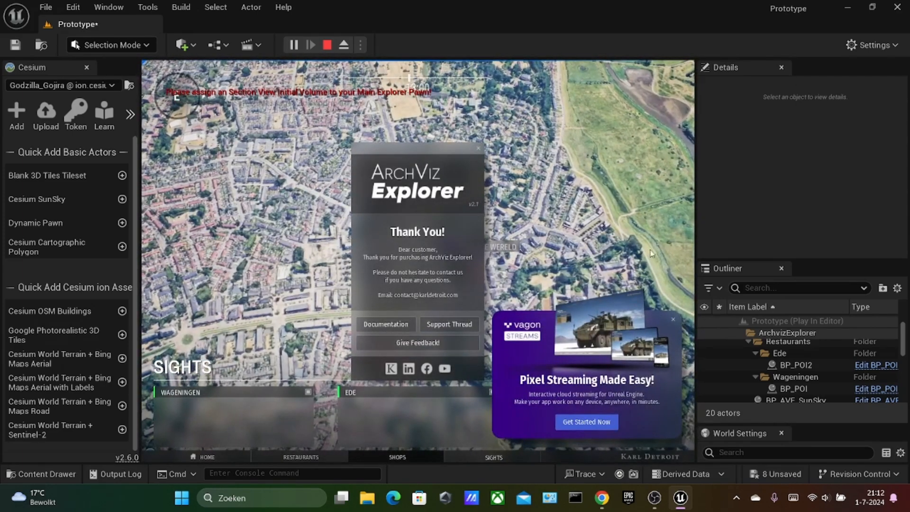
left_click(673, 320)
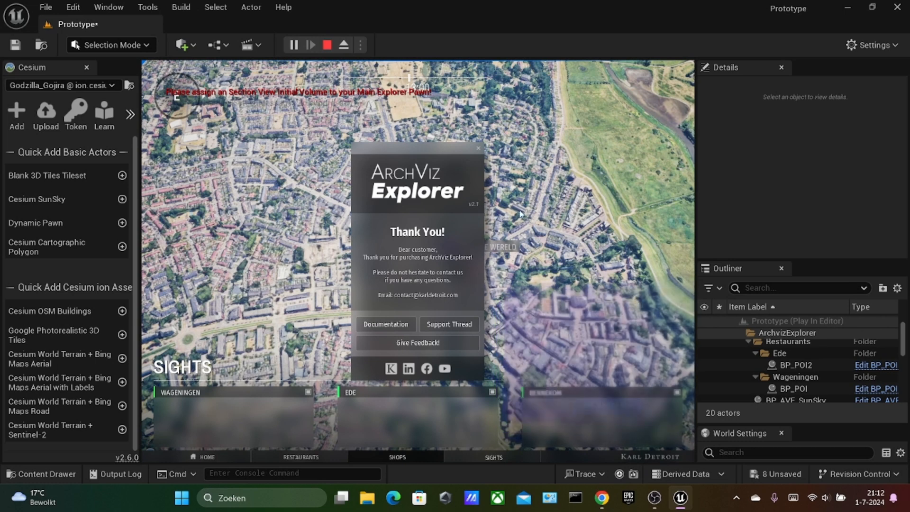
left_click(479, 151)
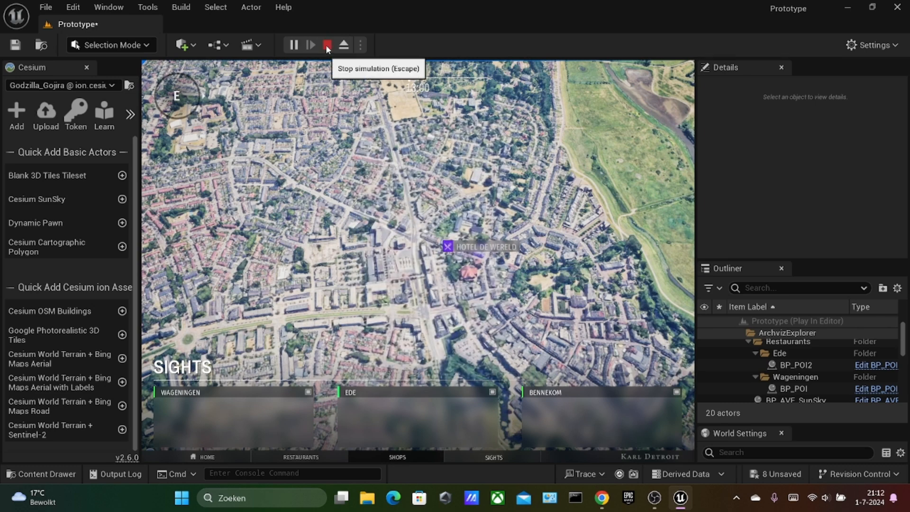
left_click(327, 44)
left_click(43, 473)
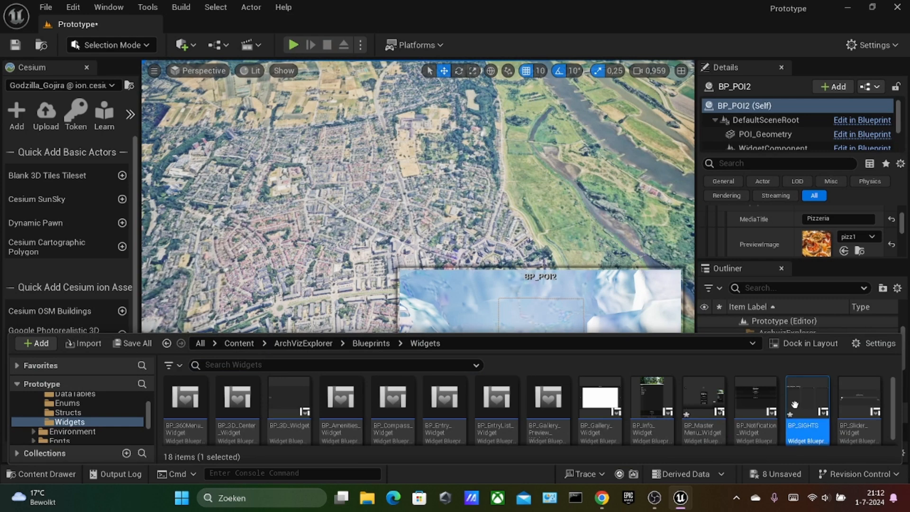
double_click(806, 429)
left_click(153, 27)
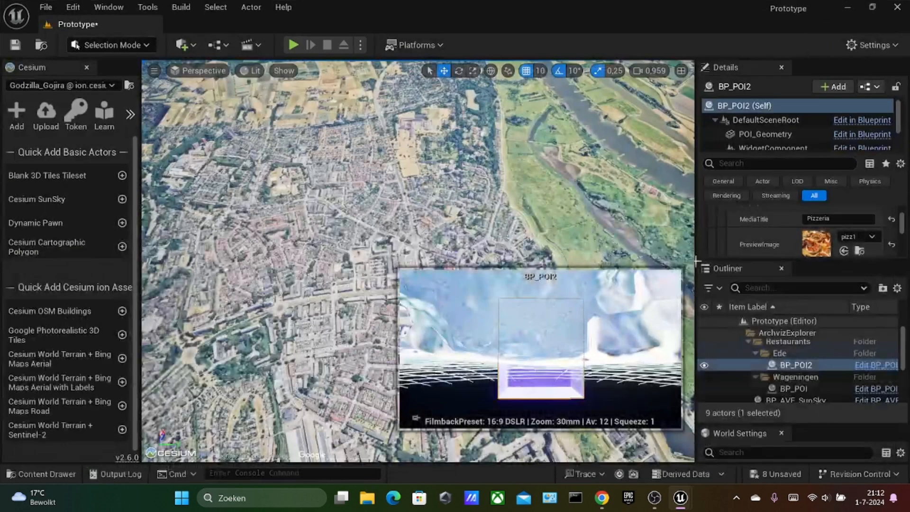
left_click(35, 474)
right_click(805, 427)
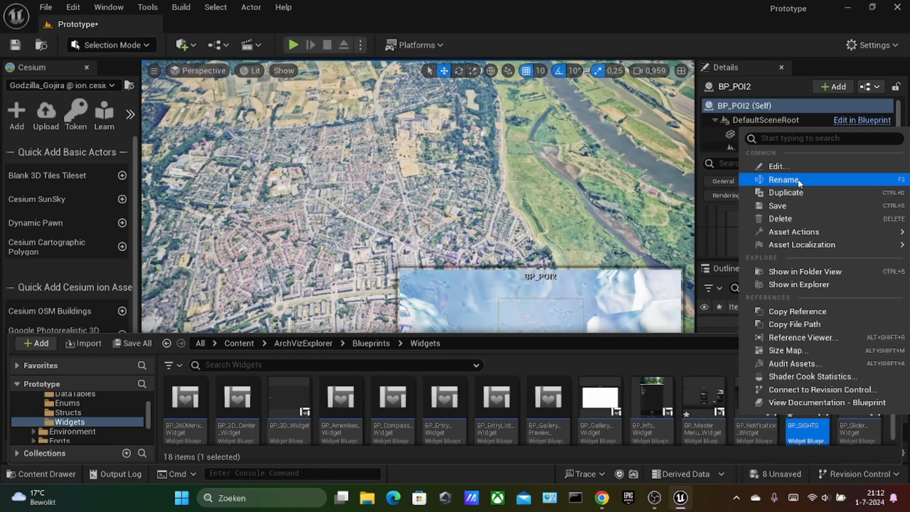
left_click(783, 180)
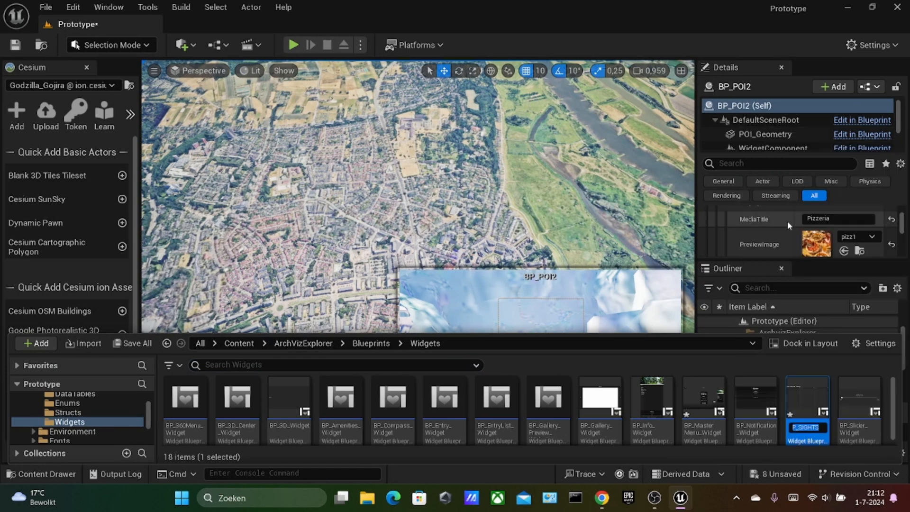
key("Escape")
- Rename the BP_SIGHTS widget blueprint in the Widgets folder as BP_SHOPS
right_click(807, 417)
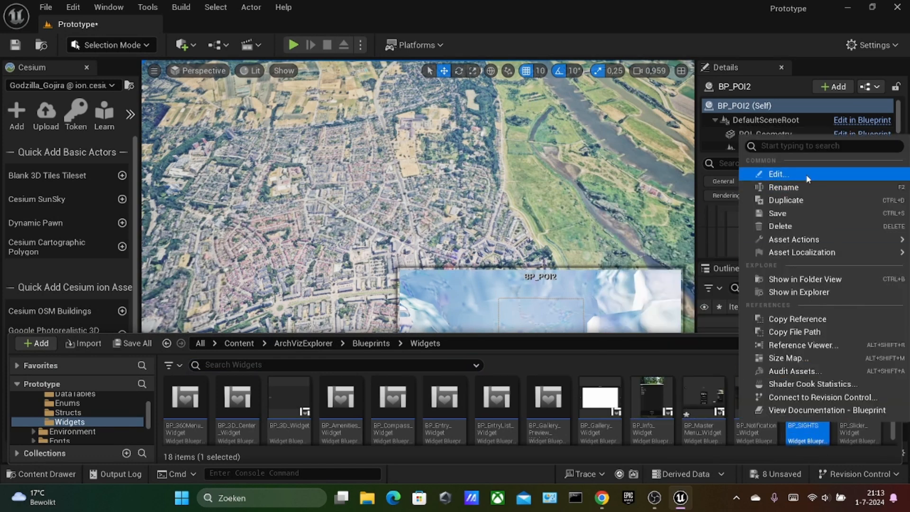
left_click(808, 187)
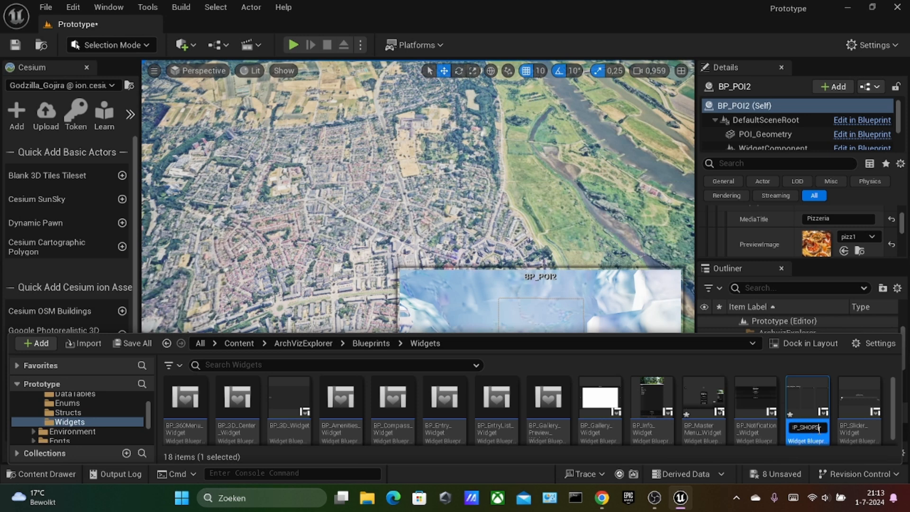
left_click(688, 301)
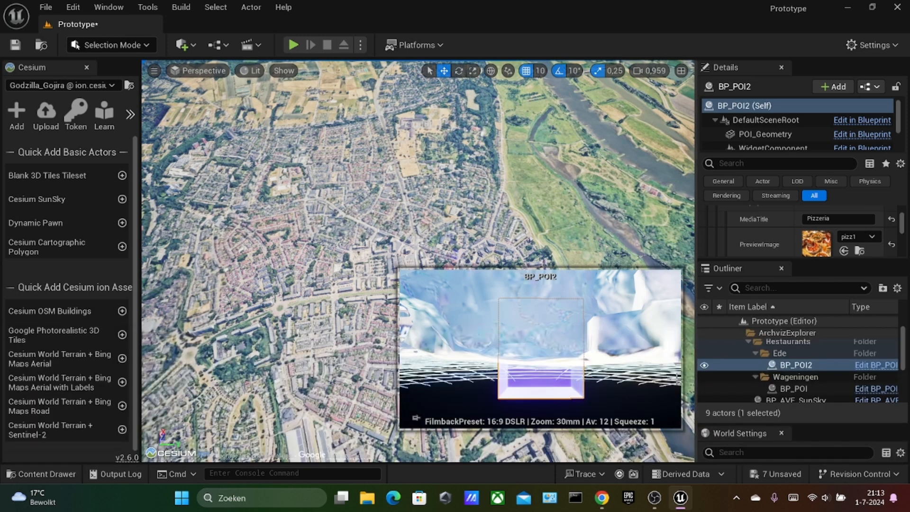
left_click(40, 474)
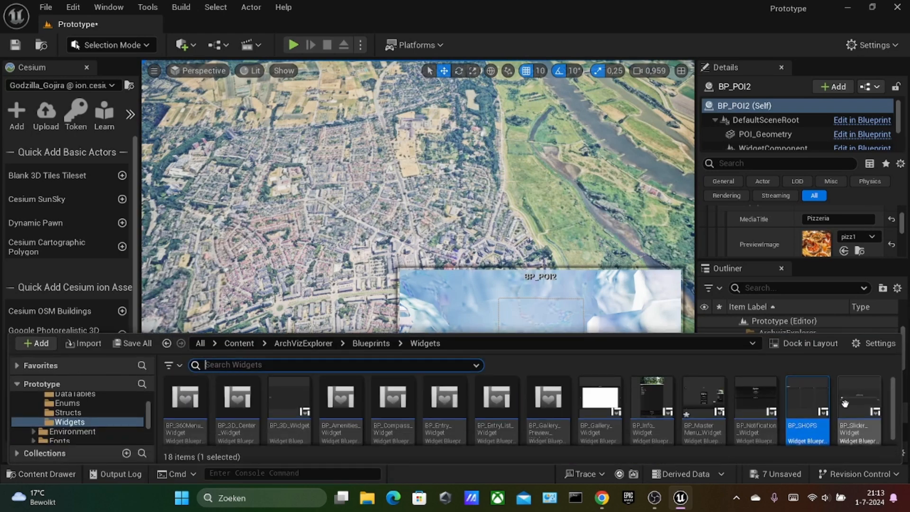
- Open the BP_SHOPS widget blueprint and set its title text to SHOPS
double_click(805, 411)
left_click(208, 173)
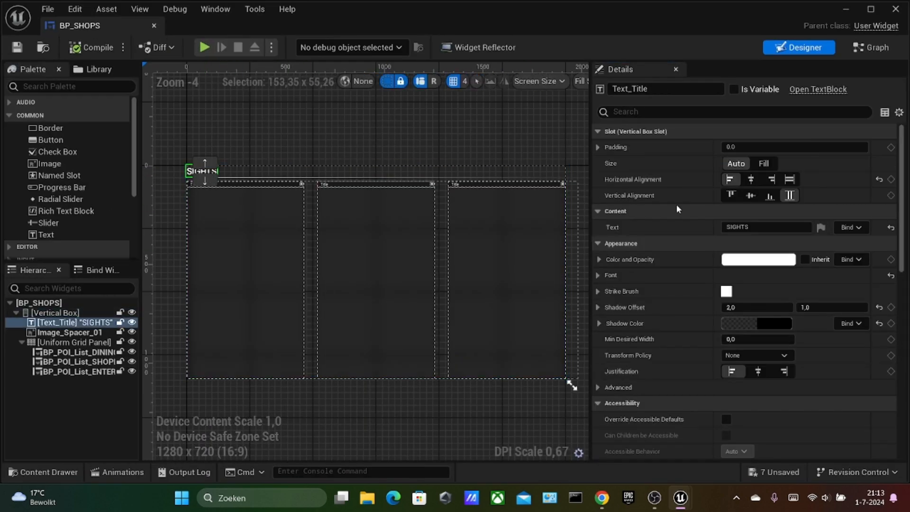
left_click(738, 227)
type("SHOP")
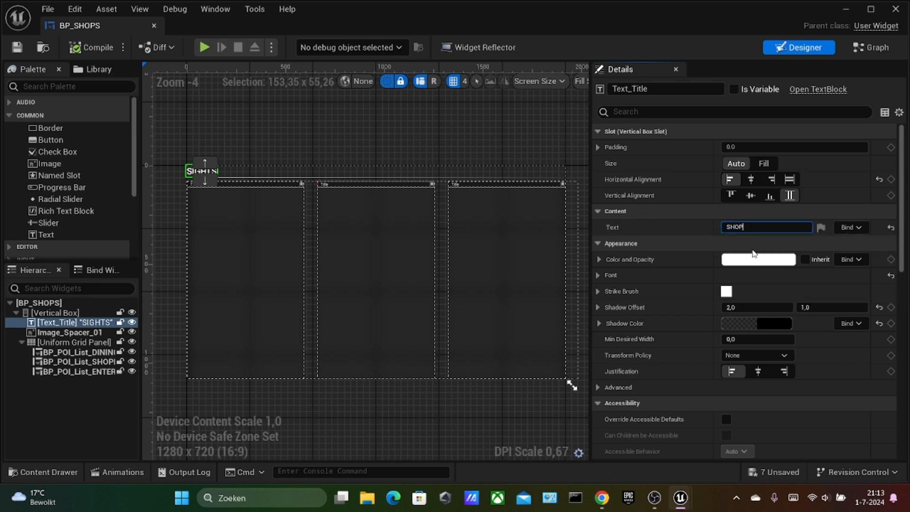
type("S")
left_click(412, 105)
- Play the level, open the SHOPS category, dismiss the Vagon and Thank You popups, and stop the simulation
left_click(207, 48)
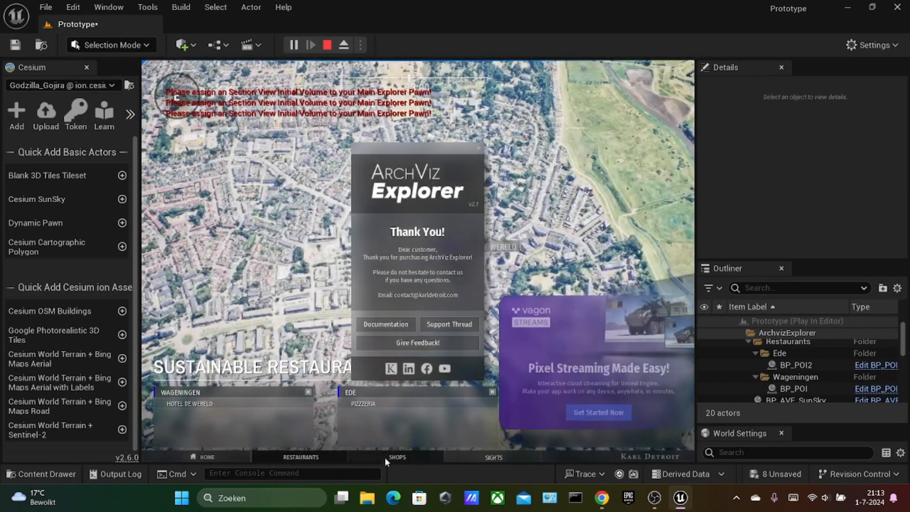
left_click(385, 457)
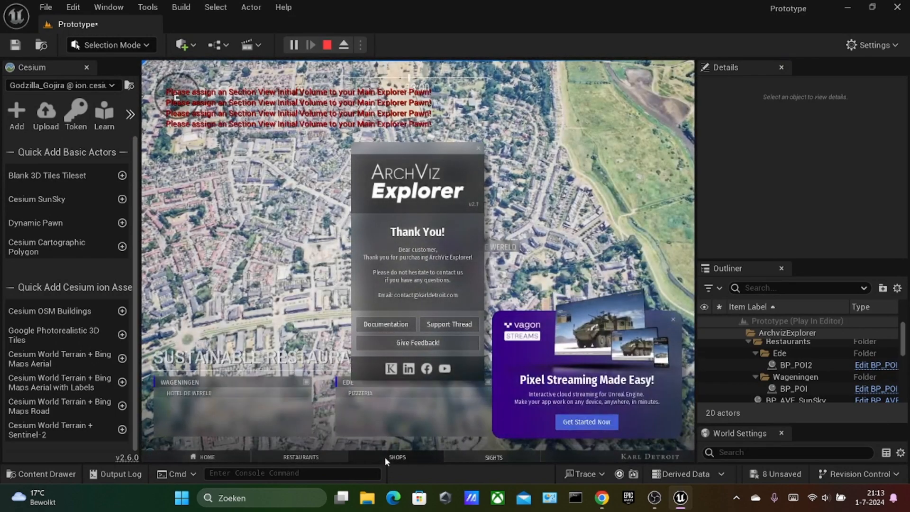
left_click(672, 319)
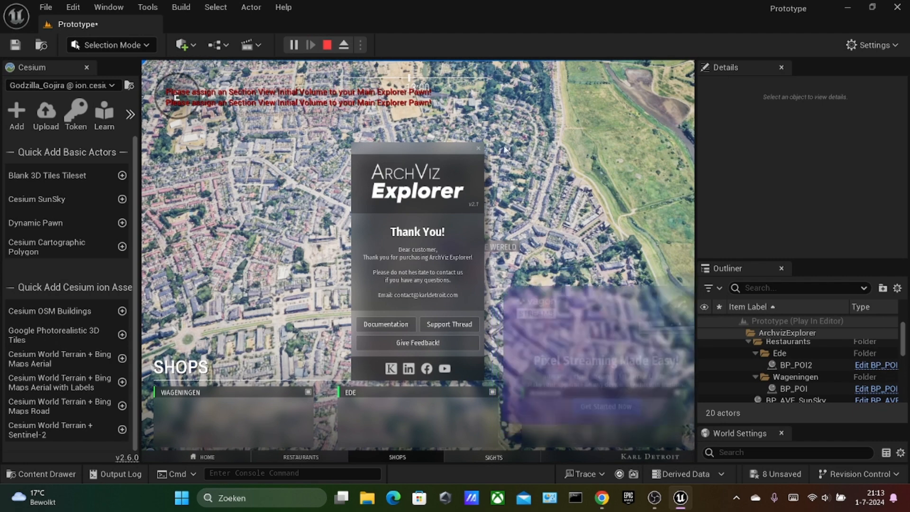
left_click(479, 150)
key("Escape")
- Reopen BP_SHOPS and set Tag Of Actors to SHOPS_WAGENINGEN for the Wageningen list and SHOPS_EDE for the Ede list
key("ctrl+space")
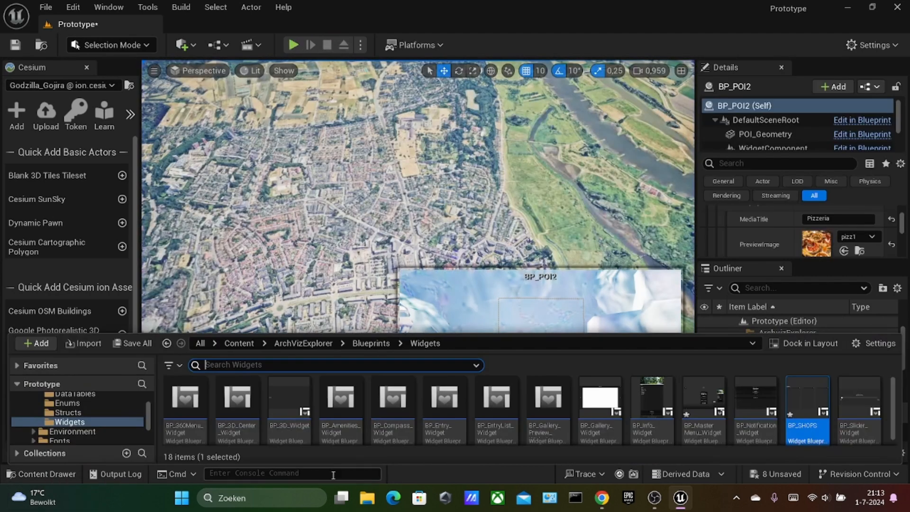
double_click(807, 410)
left_click(250, 243)
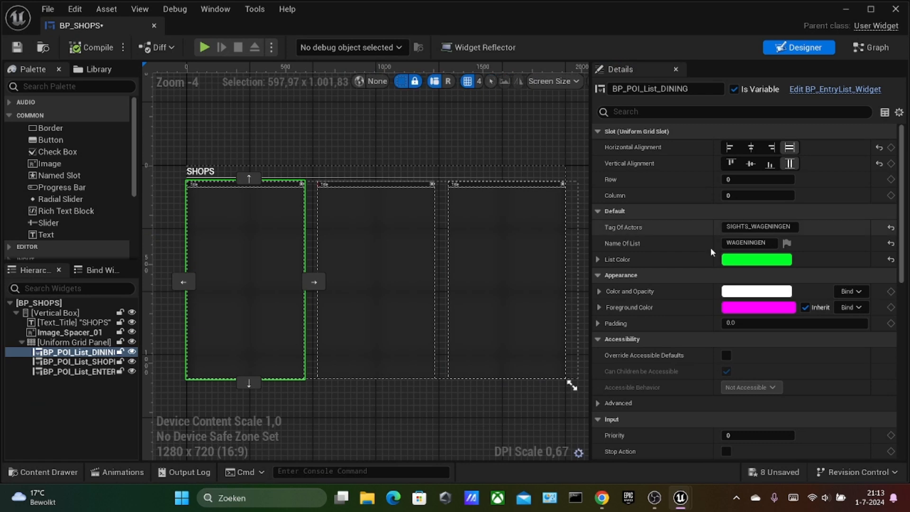
left_click(733, 227)
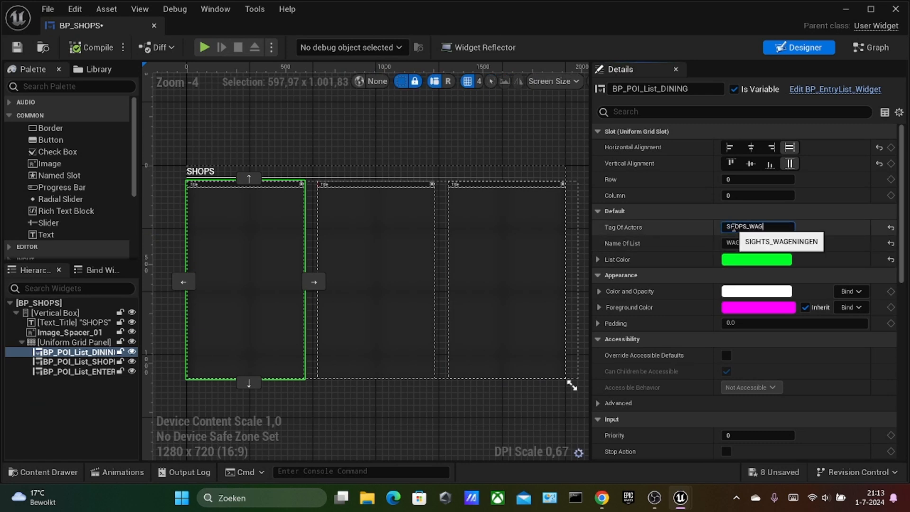
left_click(374, 228)
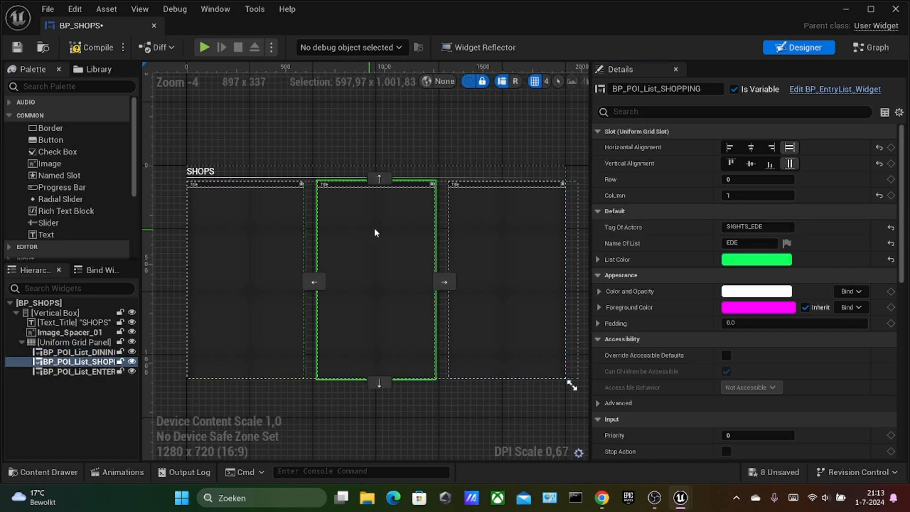
left_click(756, 227)
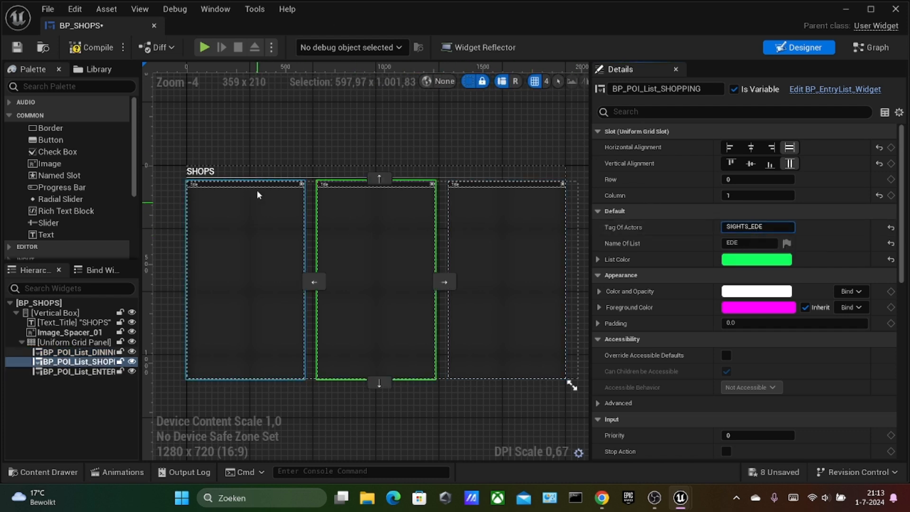
left_click(403, 252)
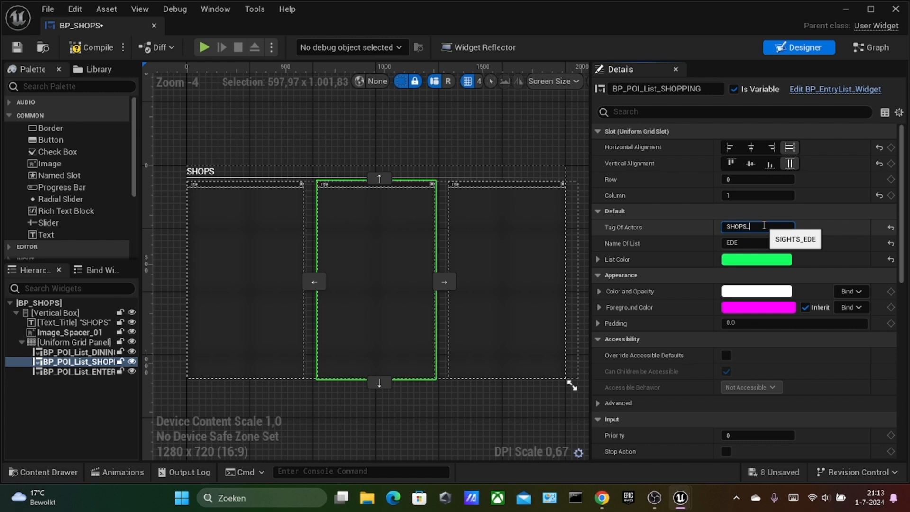
- Set the Bennekom list's Tag Of Actors to SHOPS_BENNEKOM and check the tags of all three lists
left_click(532, 243)
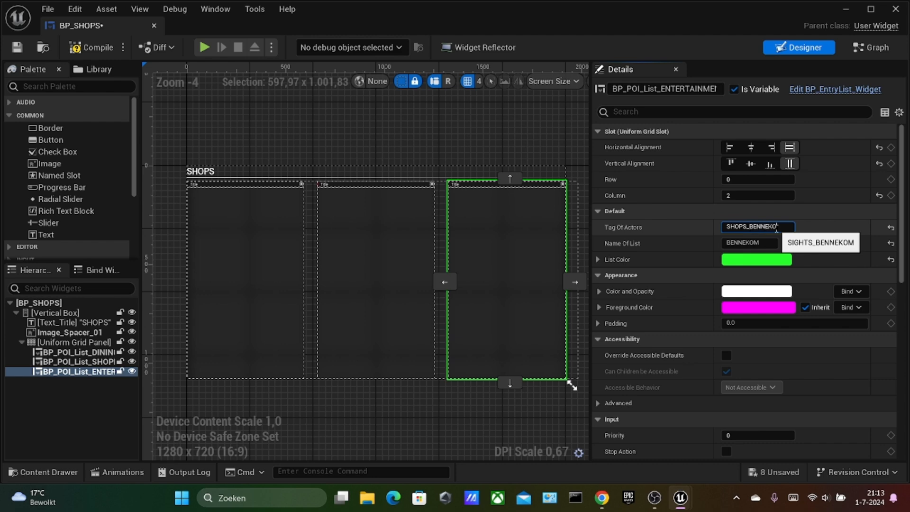
left_click(418, 226)
left_click(224, 252)
left_click(389, 263)
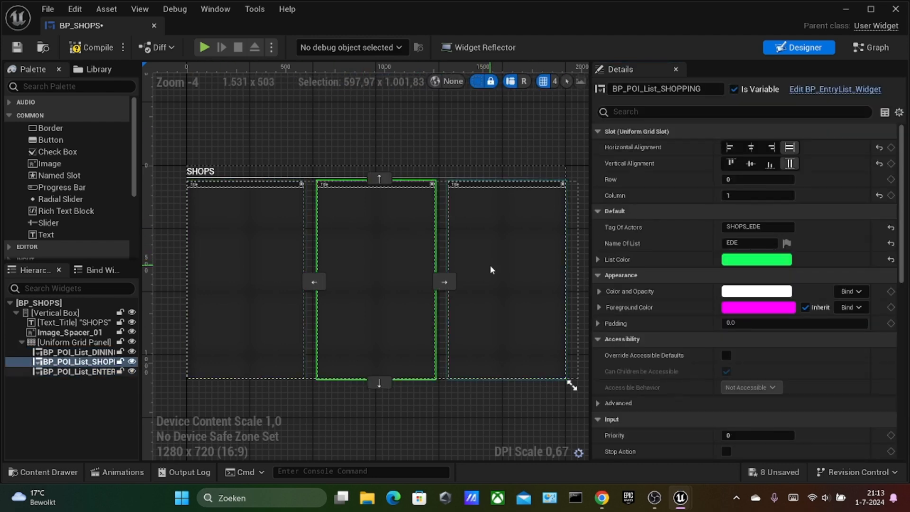
left_click(491, 267)
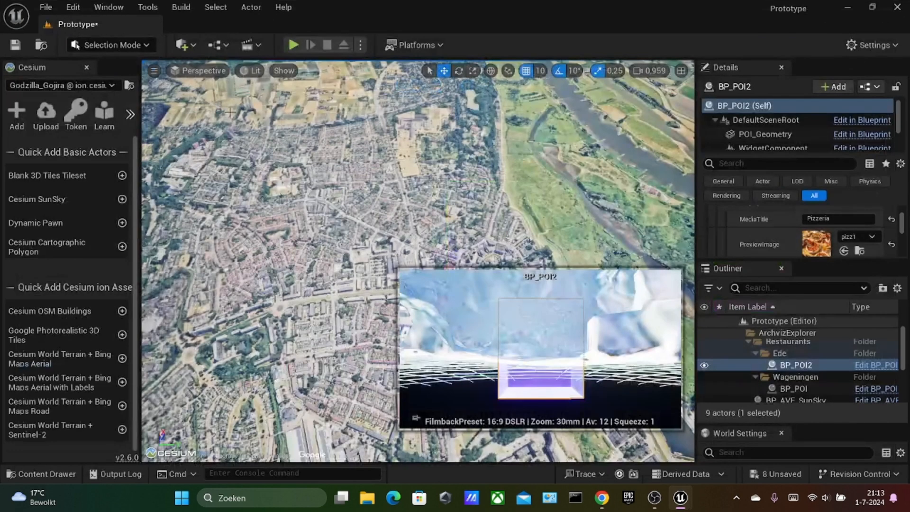
- Play the level, switch from the SHOPS to the RESTAURANTS category, dismiss the Vagon popup, and stop the simulation
left_click(292, 45)
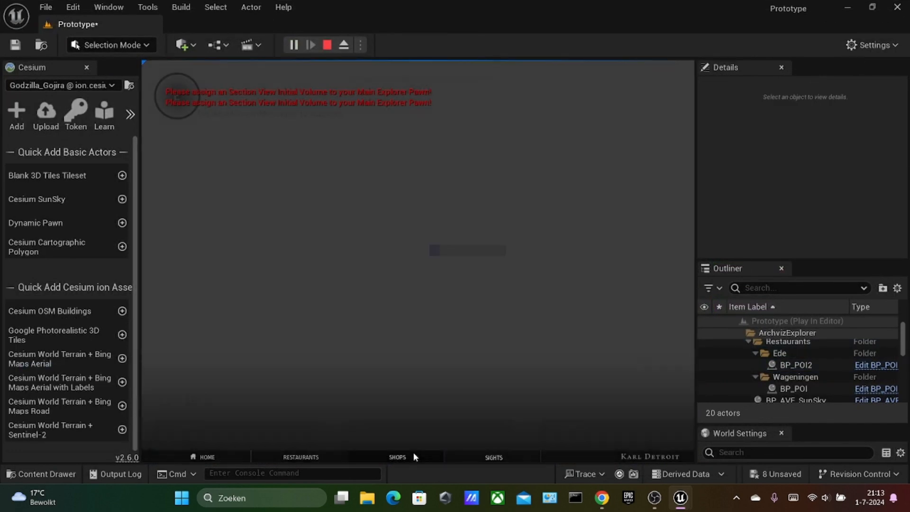
left_click(414, 456)
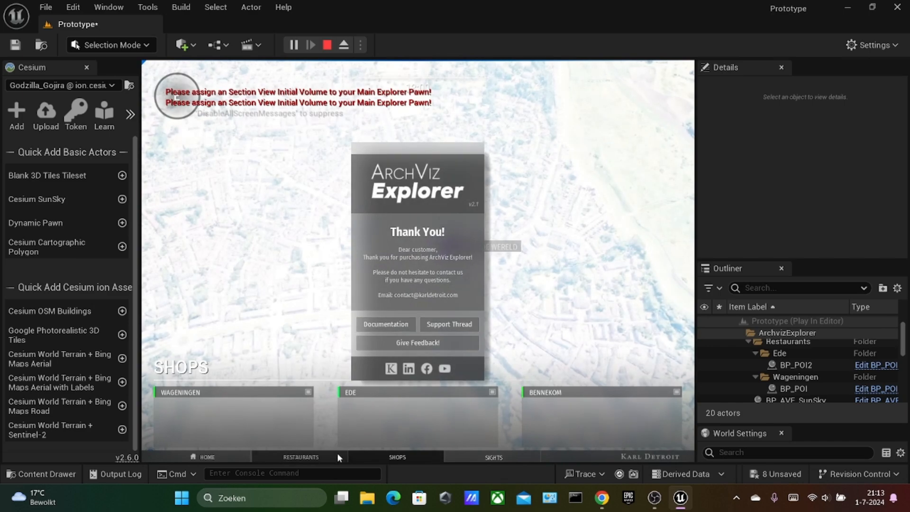
left_click(337, 455)
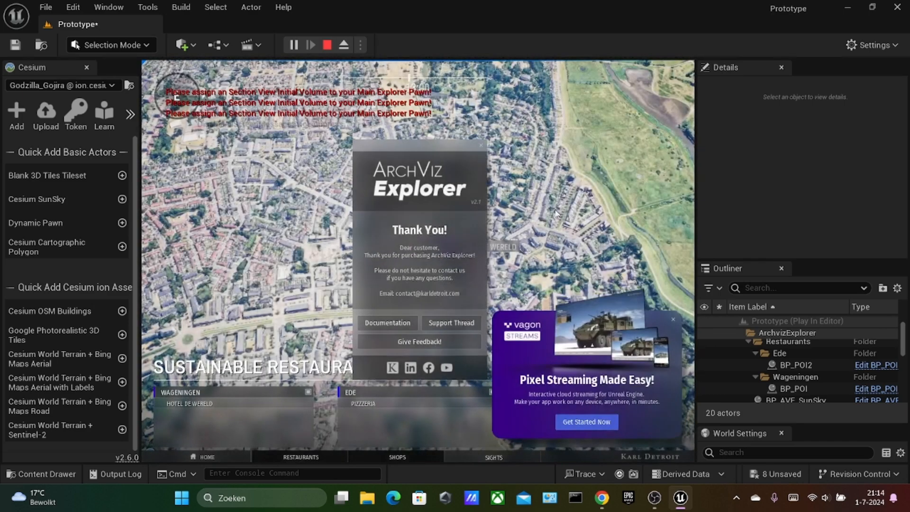
left_click(672, 319)
left_click(327, 45)
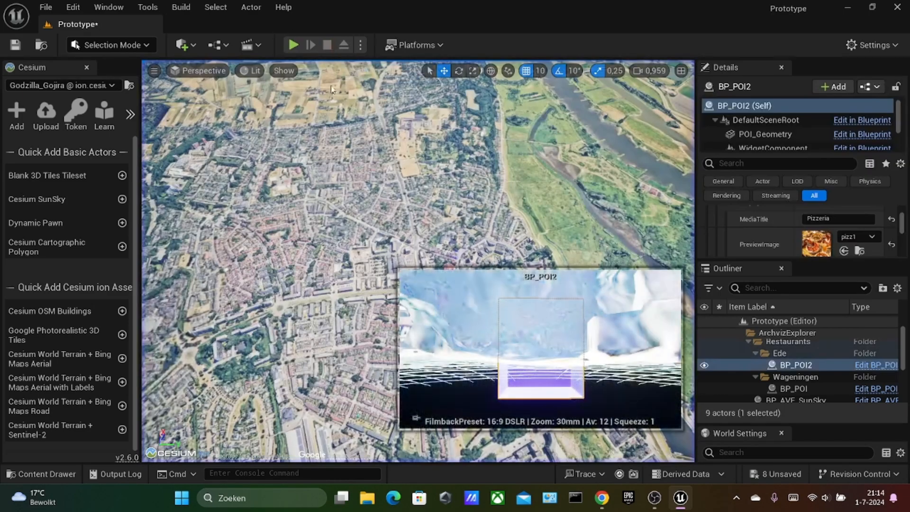
left_click(46, 6)
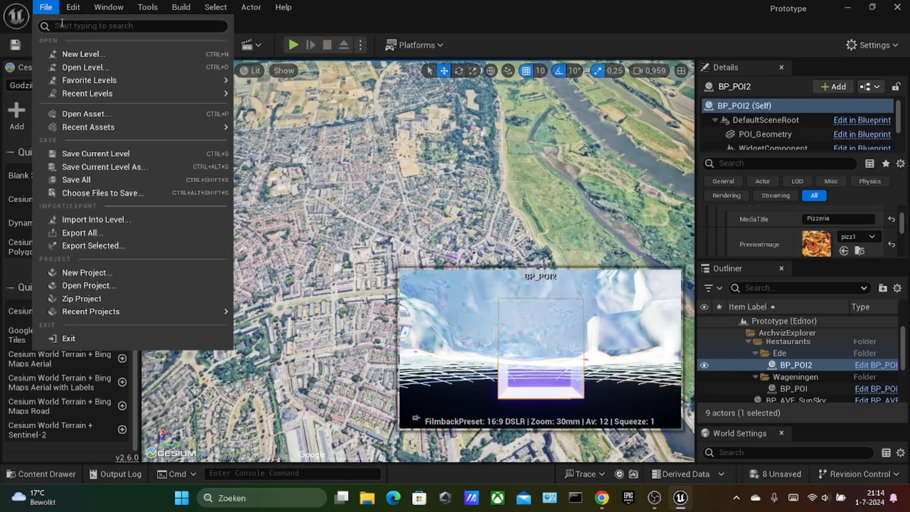
left_click(411, 20)
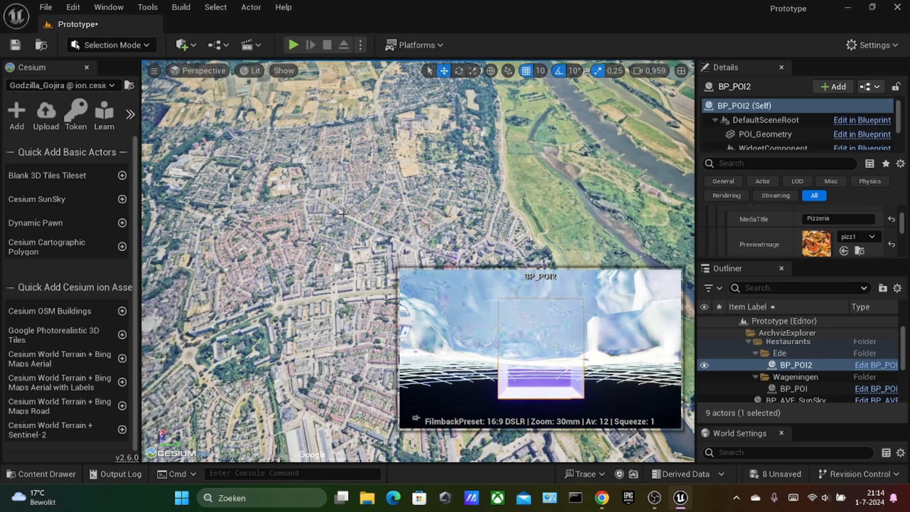
- Duplicate the Wageningen BP_POI and move the copy across the town to the square beside the church
right_click_drag(343, 214, 659, 318)
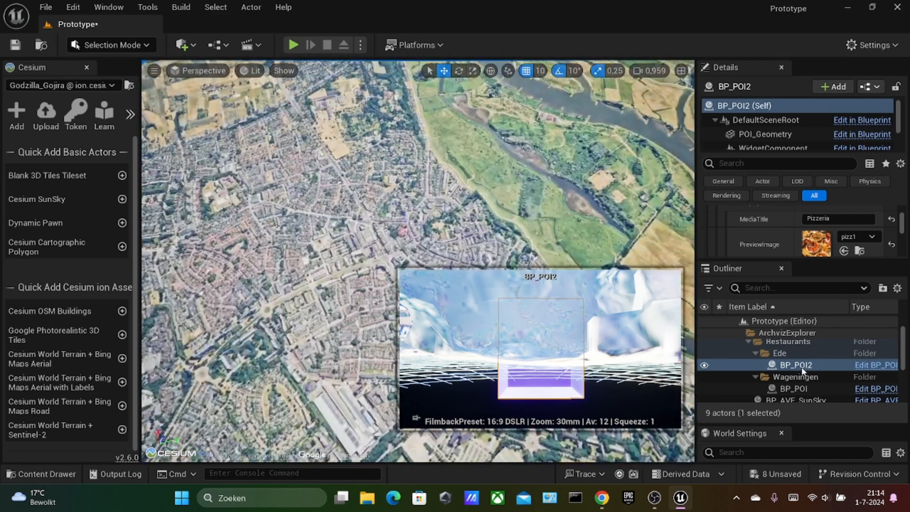
double_click(793, 388)
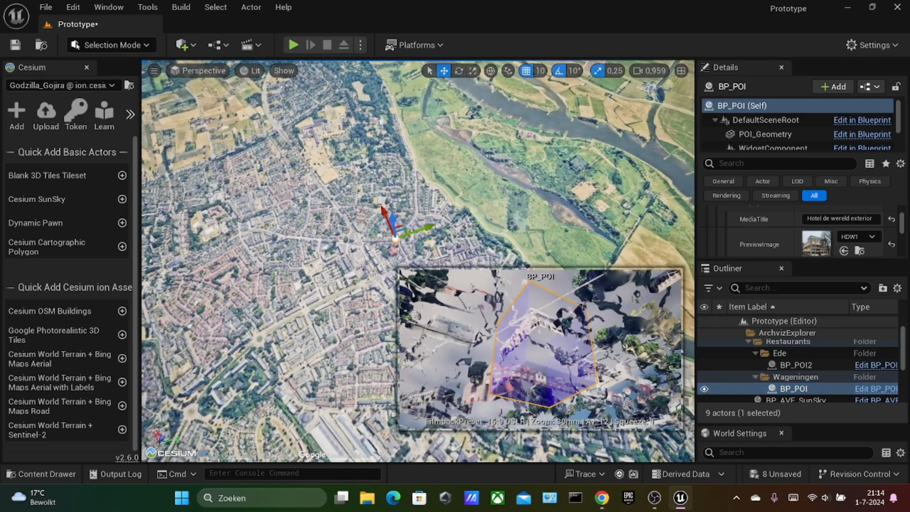
left_click_drag(430, 227, 464, 217, "alt")
right_click_drag(464, 217, 600, 232)
left_click_drag(359, 209, 475, 216)
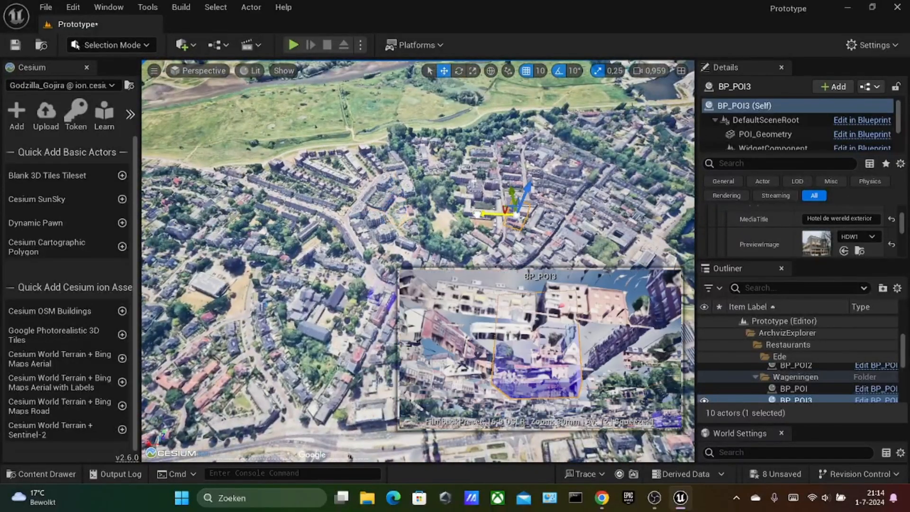
right_click_drag(475, 217, 573, 201)
left_click_drag(326, 245, 356, 164)
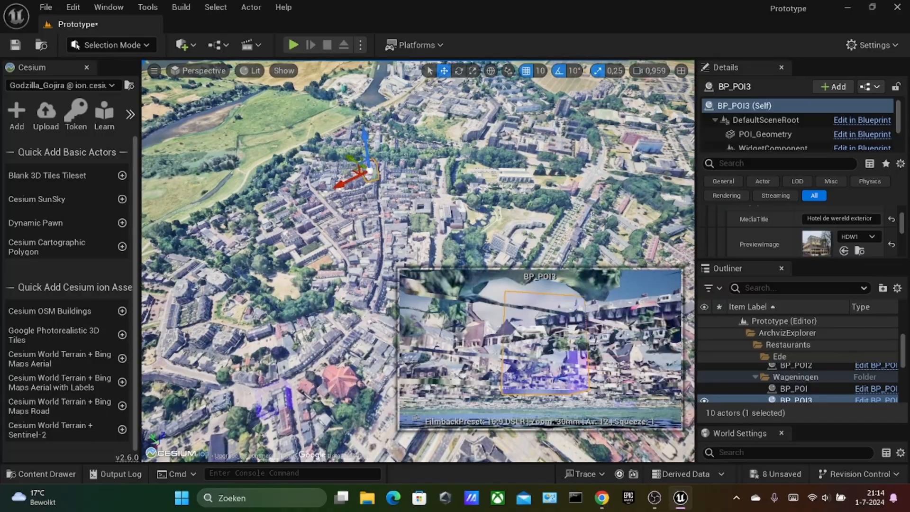
right_click_drag(356, 163, 488, 209)
key("w")
mouse_move(369, 177)
right_mouse_down()
mouse_move(408, 146)
mouse_move(389, 180)
mouse_move(369, 177)
right_mouse_up()
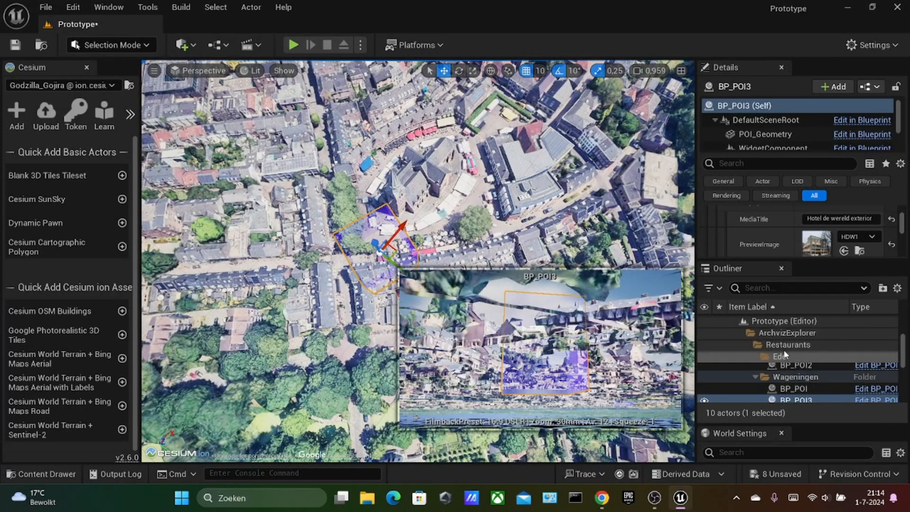
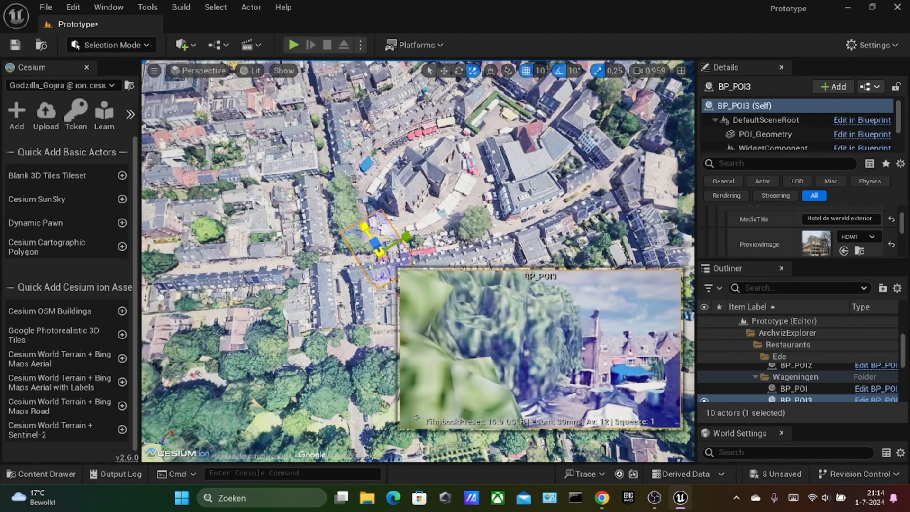
- Move the duplicated point of interest closer to the church tower on the market square
left_click(444, 72)
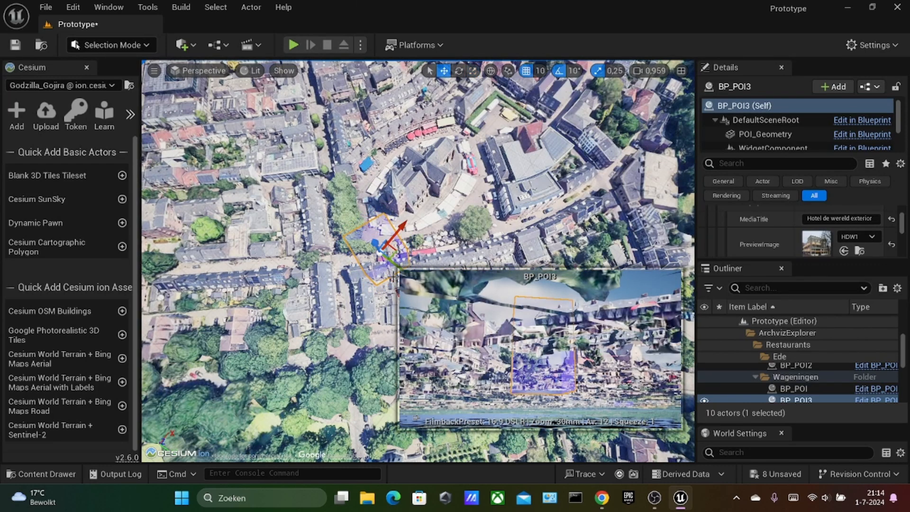
left_click_drag(393, 265, 402, 233)
key("w")
right_click_drag(402, 233, 389, 180)
key("s")
key("a")
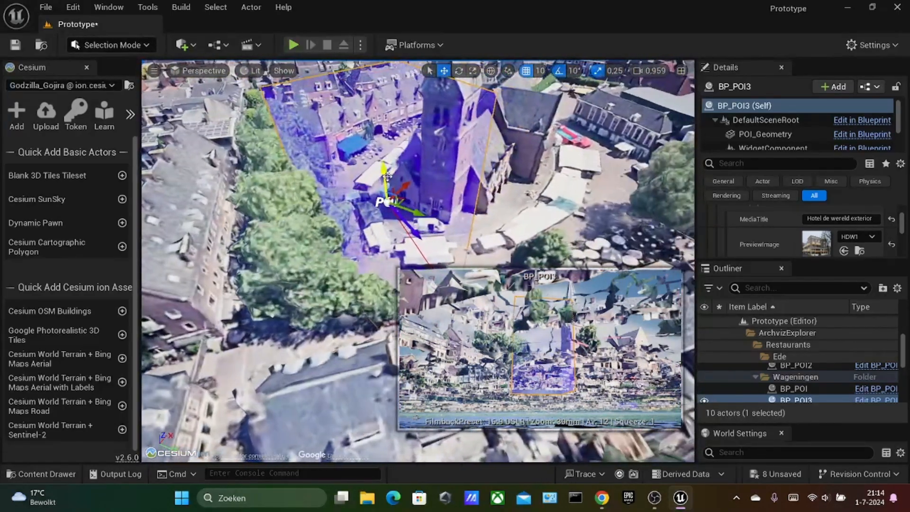
- Reduce the vertical scale of the duplicated point of interest beside the church
left_click(473, 70)
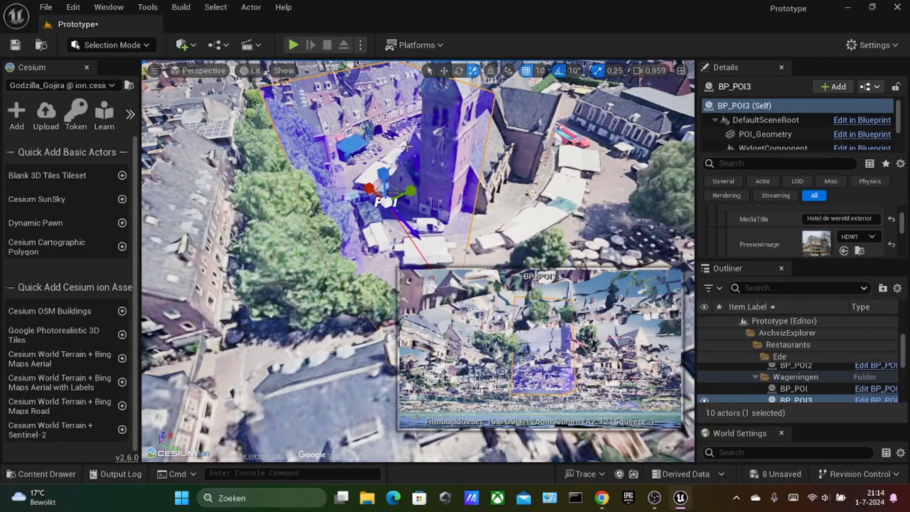
left_click_drag(383, 173, 383, 191)
left_click(444, 71)
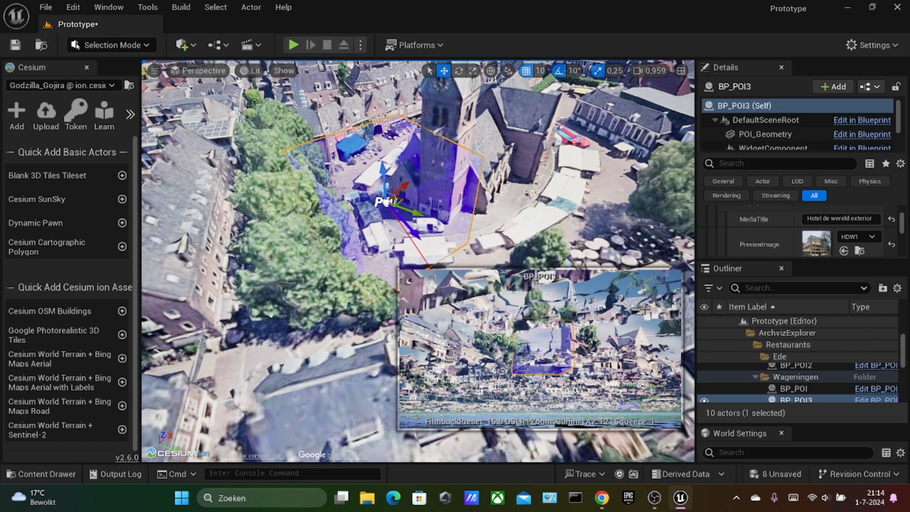
- Create a subfolder named SHOPS inside the ArchvizExplorer folder of the level hierarchy
scroll(788, 374, "up", 1)
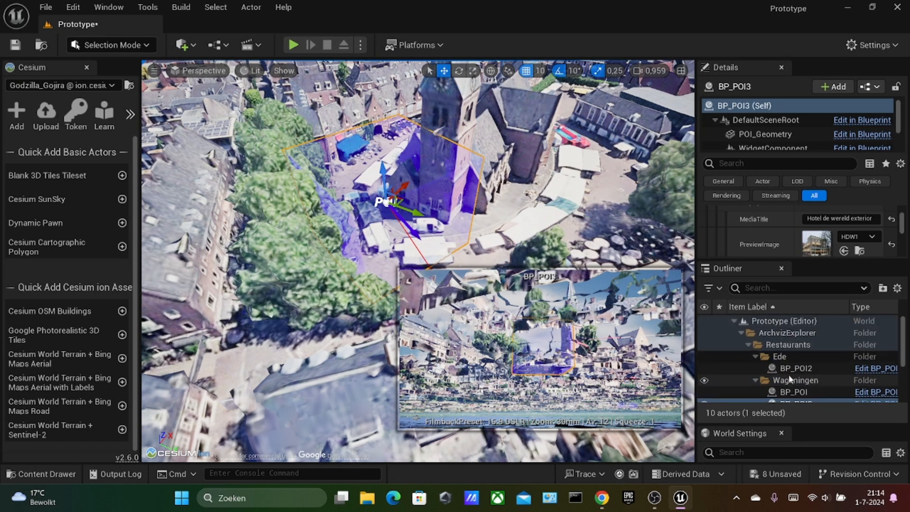
left_click(782, 344)
right_click(781, 332)
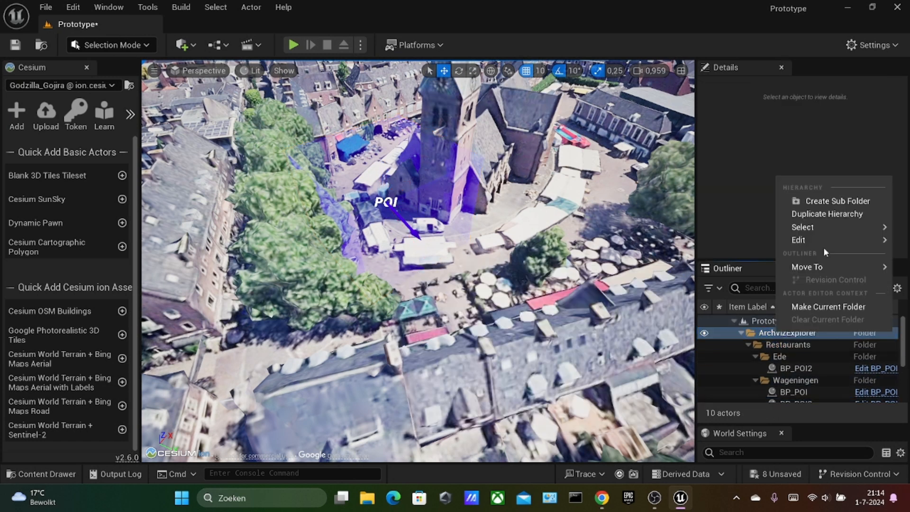
left_click(824, 205)
type("SHOPS")
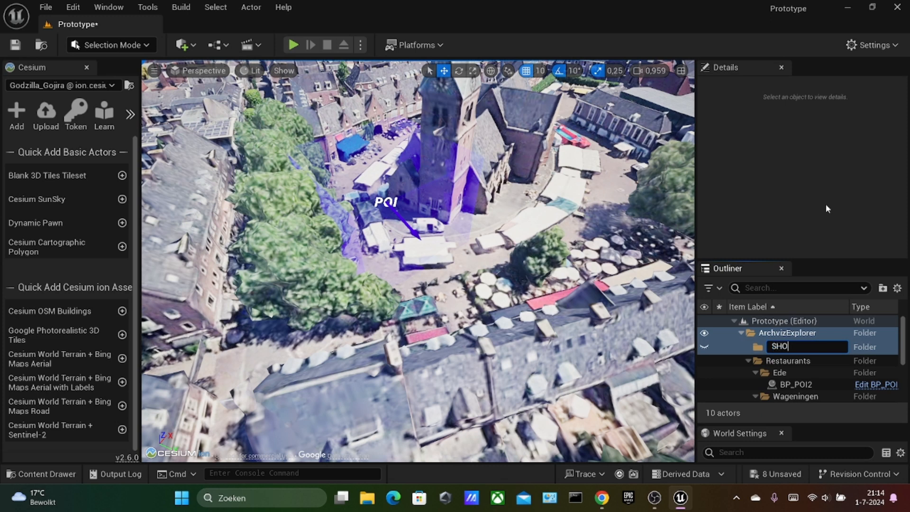
key("Return")
scroll(808, 379, "up", 1)
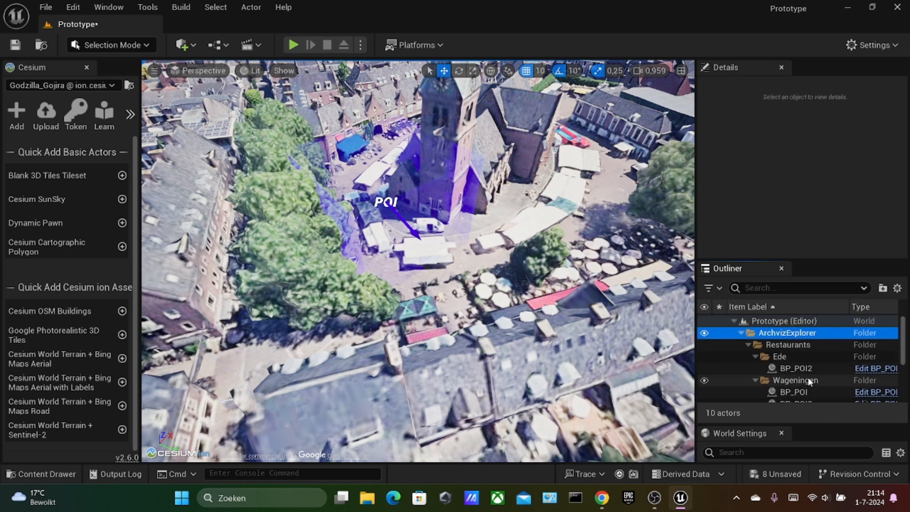
scroll(808, 363, "down", 1)
scroll(804, 377, "down", 1)
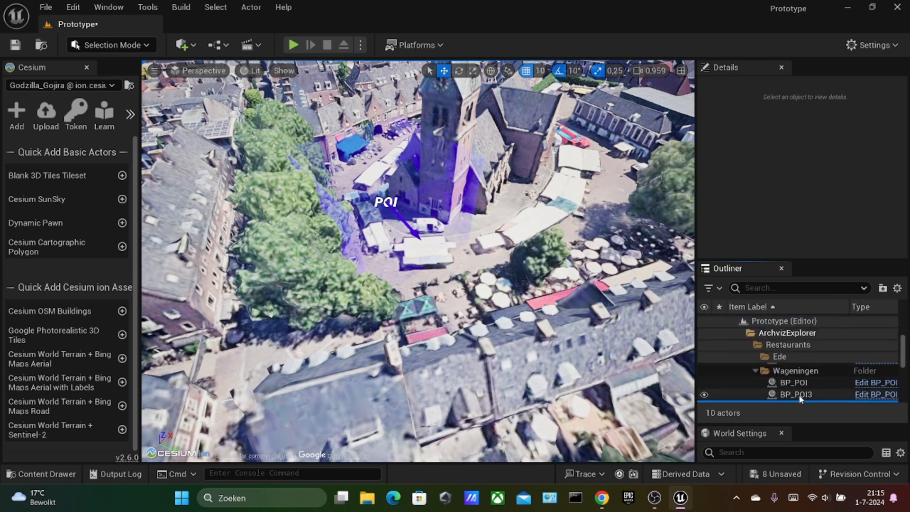
- Move BP_POI3 out of the restaurants' Wageningen folder into the SHOPS folder
scroll(800, 377, "down", 1)
scroll(800, 376, "up", 1)
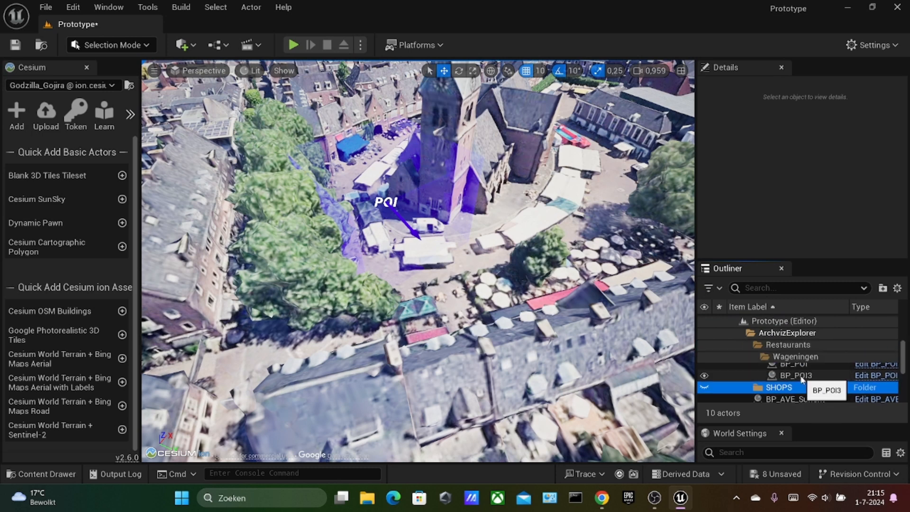
left_click(800, 376)
left_click_drag(801, 377, 795, 387)
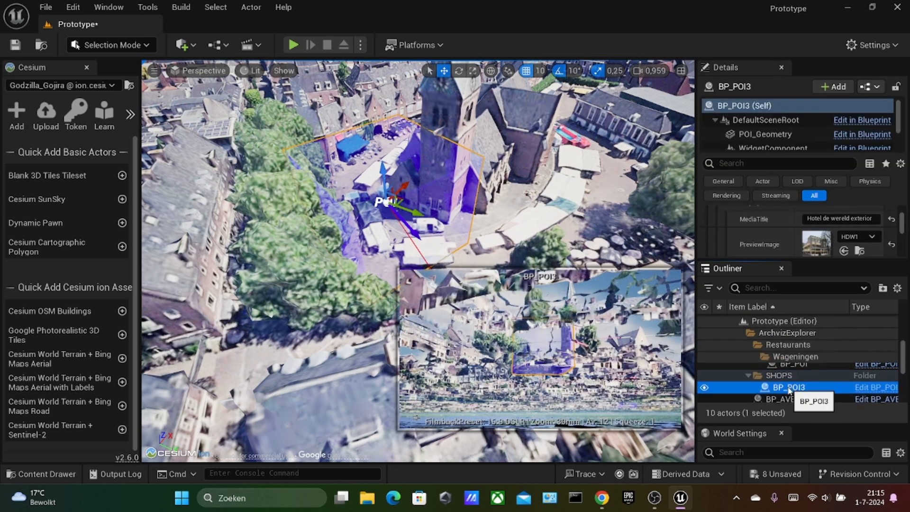
- Create a subfolder named WAGENINGEN inside SHOPS and move BP_POI3 into it
right_click(783, 377)
left_click(826, 248)
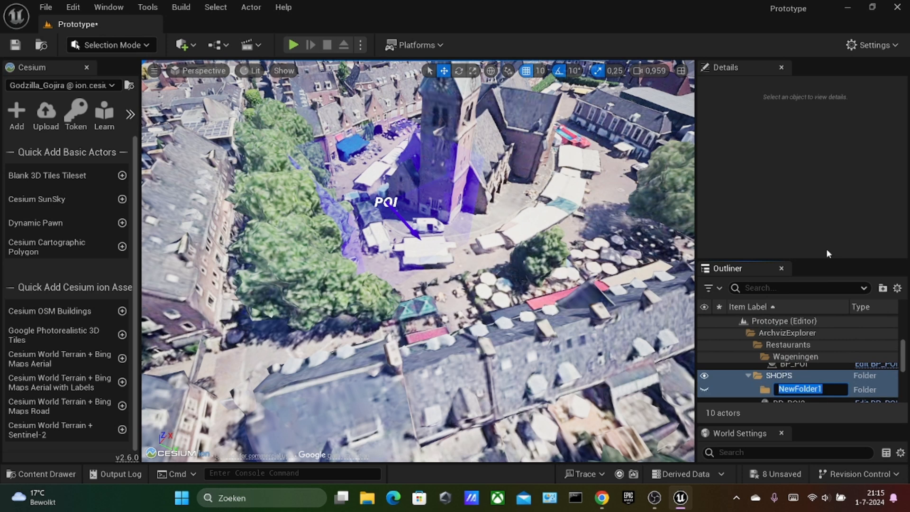
type("WAGENINGEN")
key("Return")
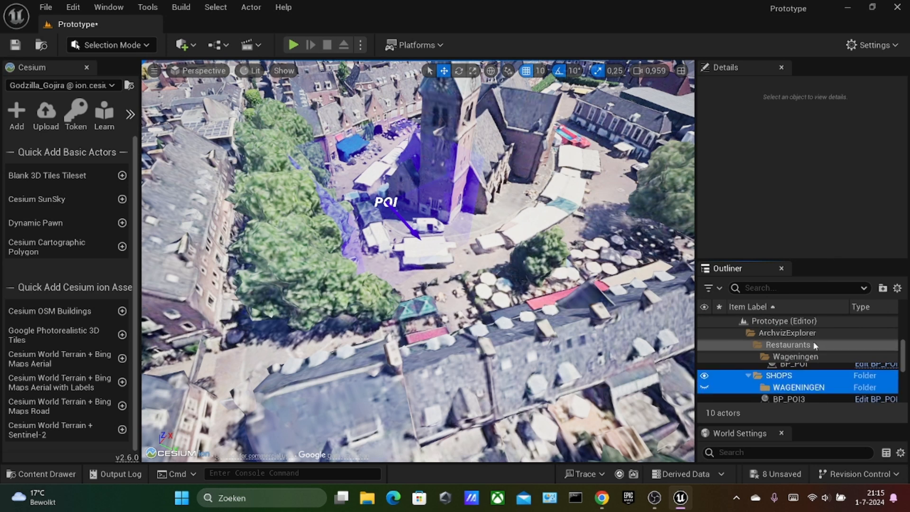
left_click_drag(792, 401, 783, 389)
left_click(793, 390)
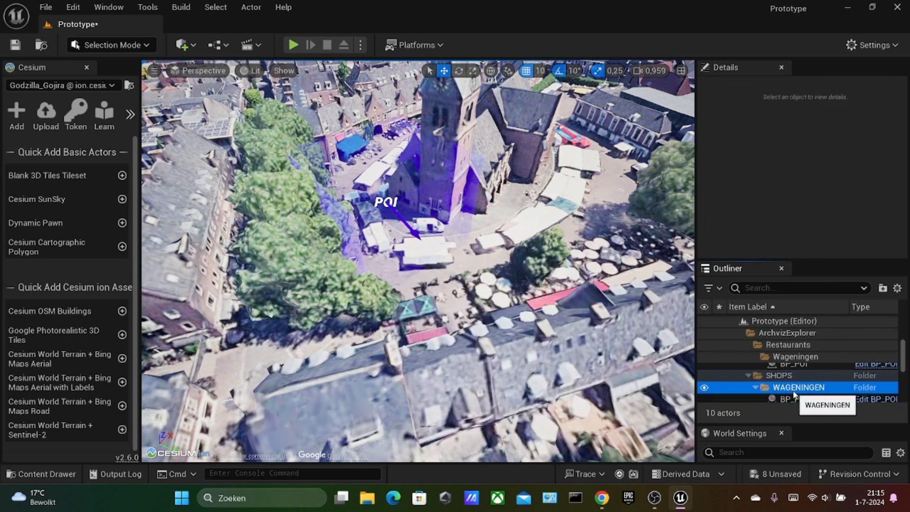
- Clear the preview image of BP_POI3's "Hotel de wereld exterior" media entry and give the actor's properties more room
left_click(792, 400)
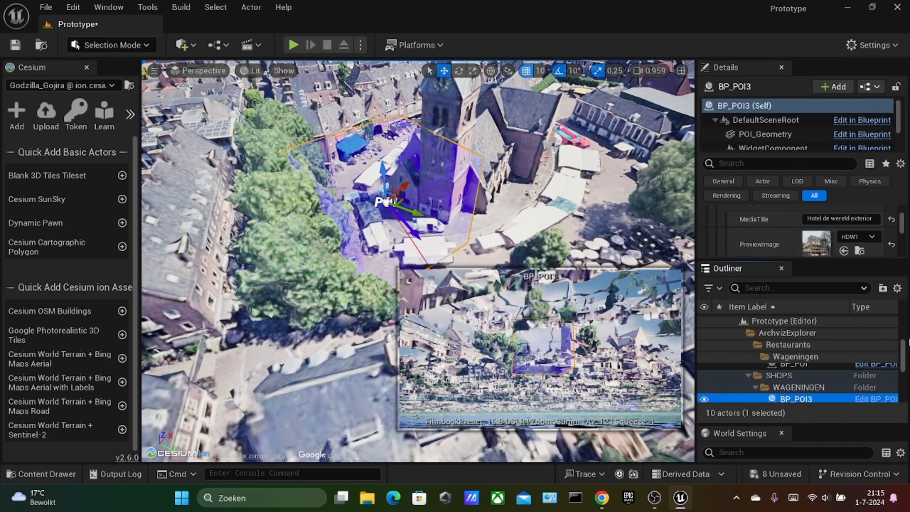
scroll(811, 228, "down", 2)
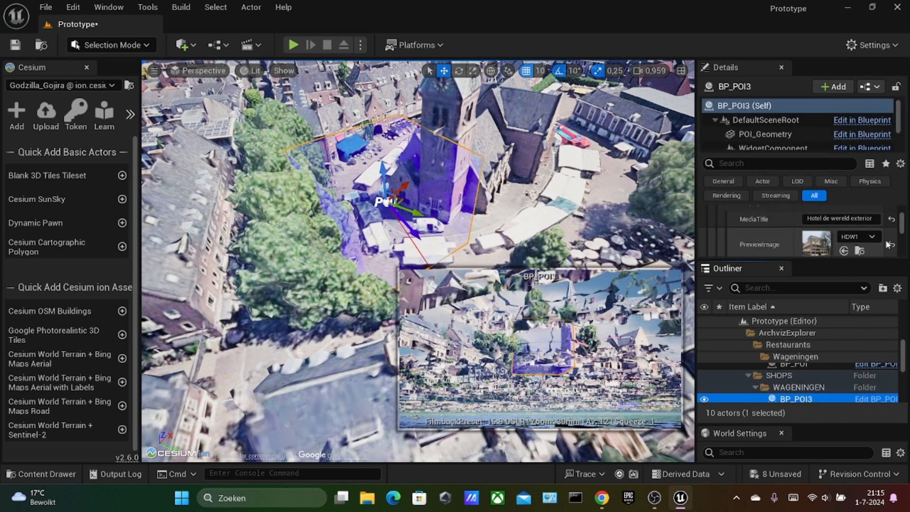
scroll(831, 243, "down", 1)
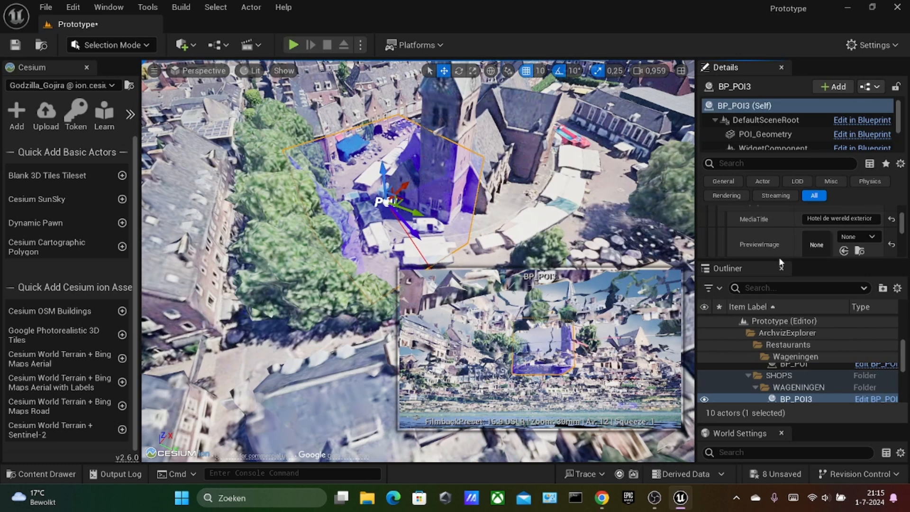
left_click_drag(778, 260, 781, 359)
- Assign the shopping cart texture from the ArchVizExplorer Textures/UI/Icons folder as the icon of BP_POI3
scroll(787, 280, "up", 5)
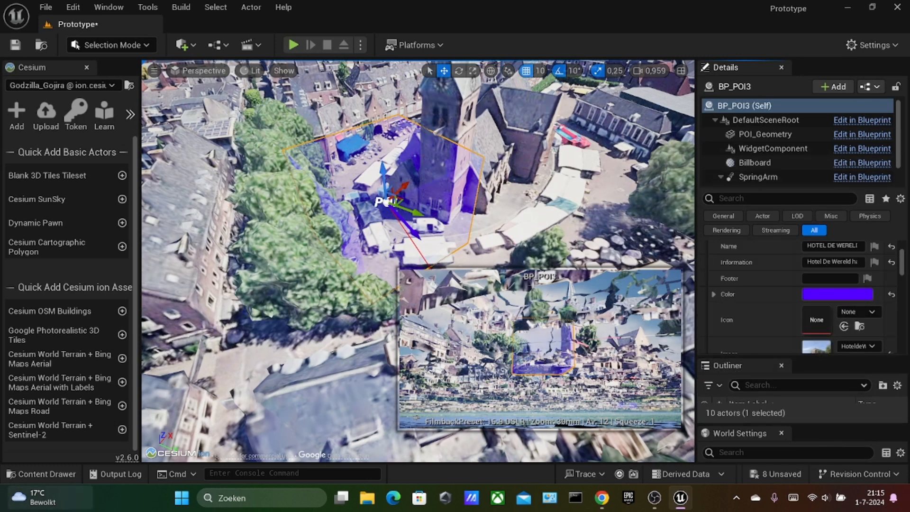
left_click(48, 474)
left_click(381, 346)
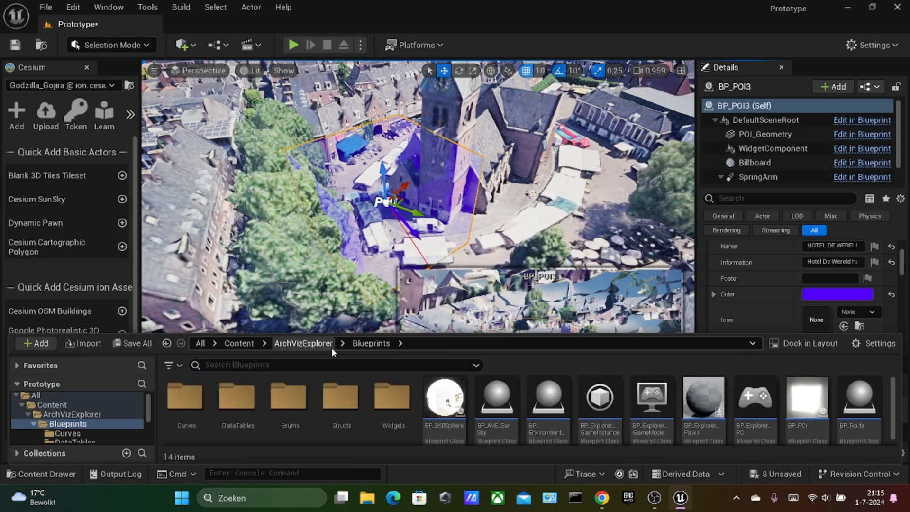
double_click(392, 400)
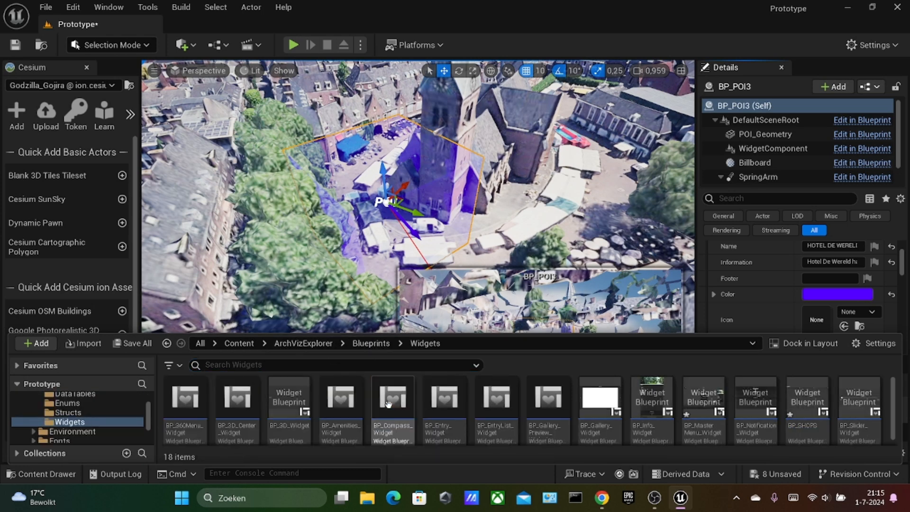
left_click(303, 343)
double_click(525, 401)
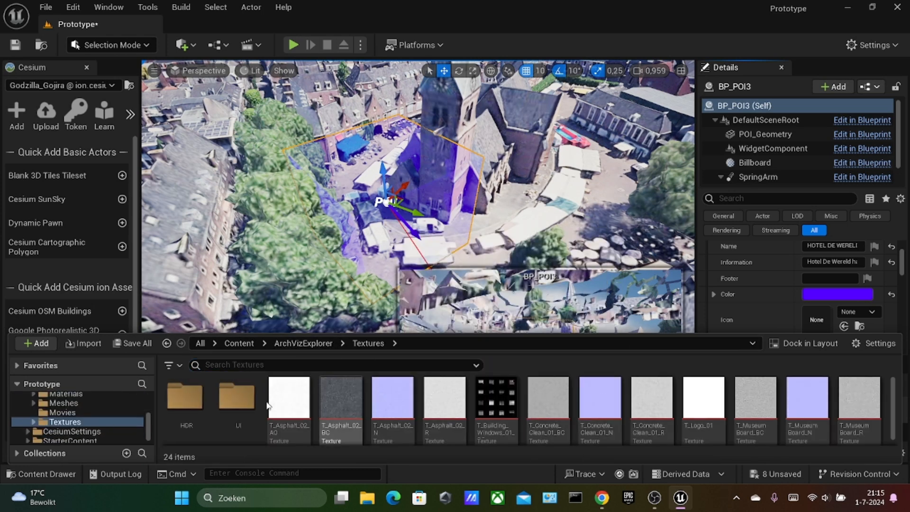
double_click(238, 400)
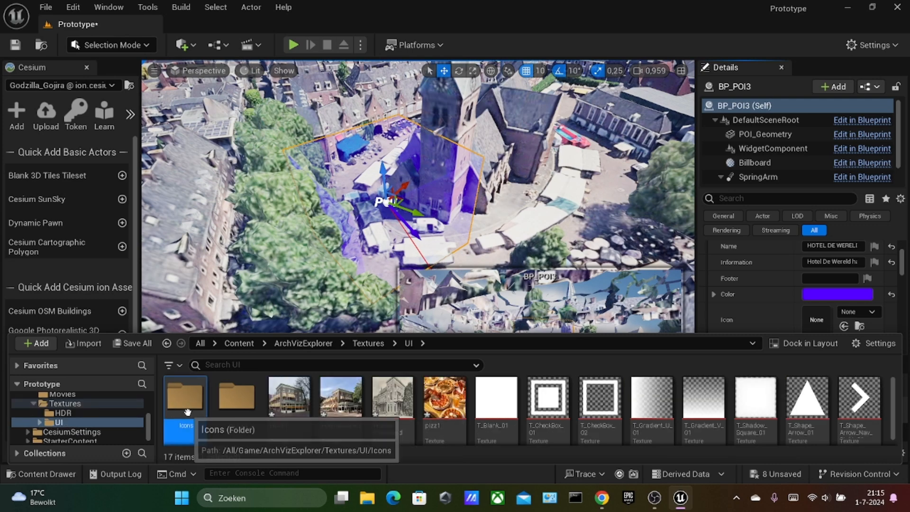
double_click(185, 398)
scroll(410, 410, "down", 2)
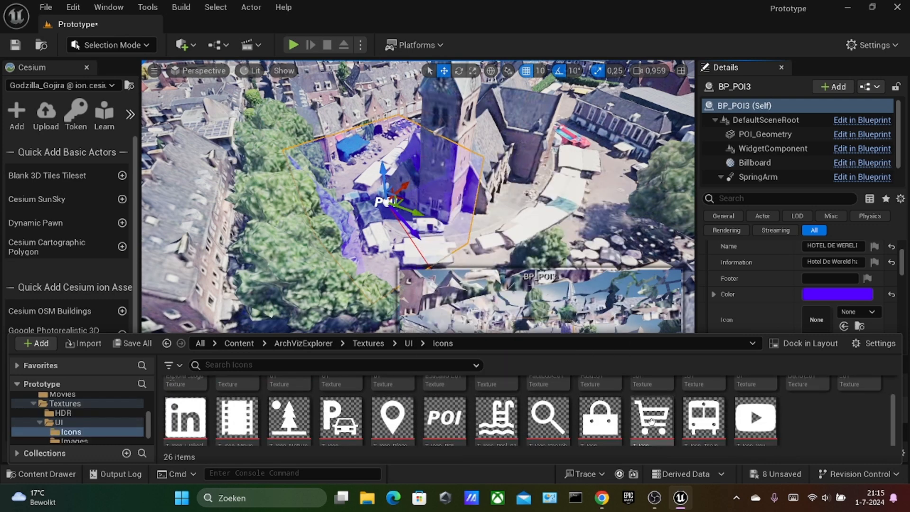
left_click_drag(651, 417, 837, 317)
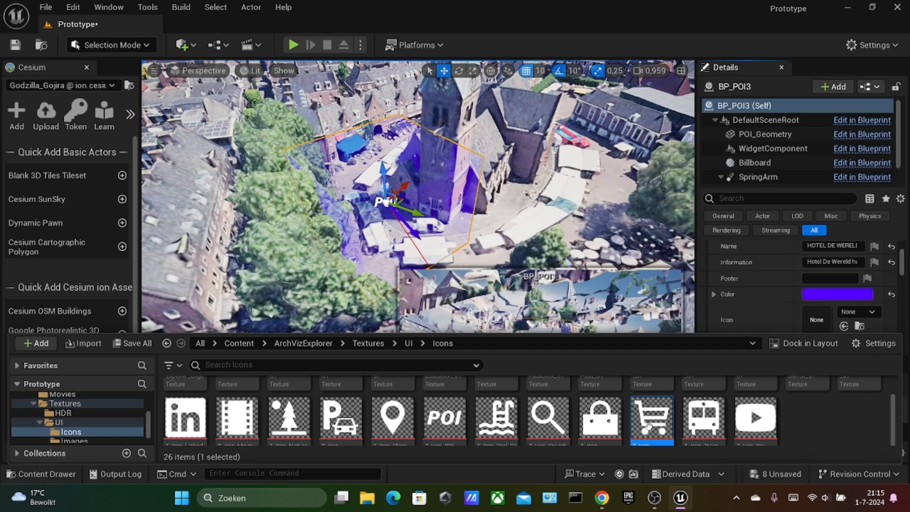
left_click_drag(648, 425, 818, 318)
- Set the color of BP_POI3 to bright yellow, Hex sRGB FFF700FF
scroll(781, 316, "down", 1)
left_click(846, 278)
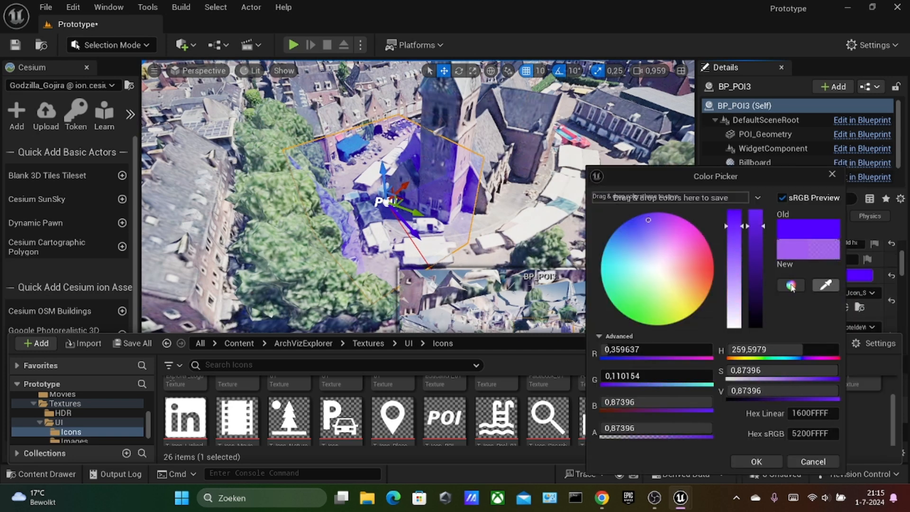
left_click_drag(635, 319, 690, 317)
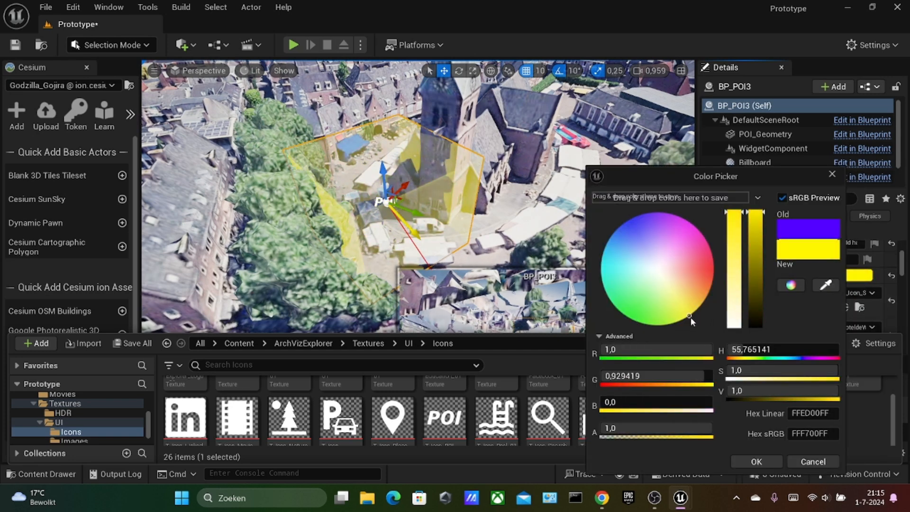
left_click(750, 463)
- Darken the yellow of BP_POI3 to a brightness value of about 0.42 and clear its image
left_click(829, 275)
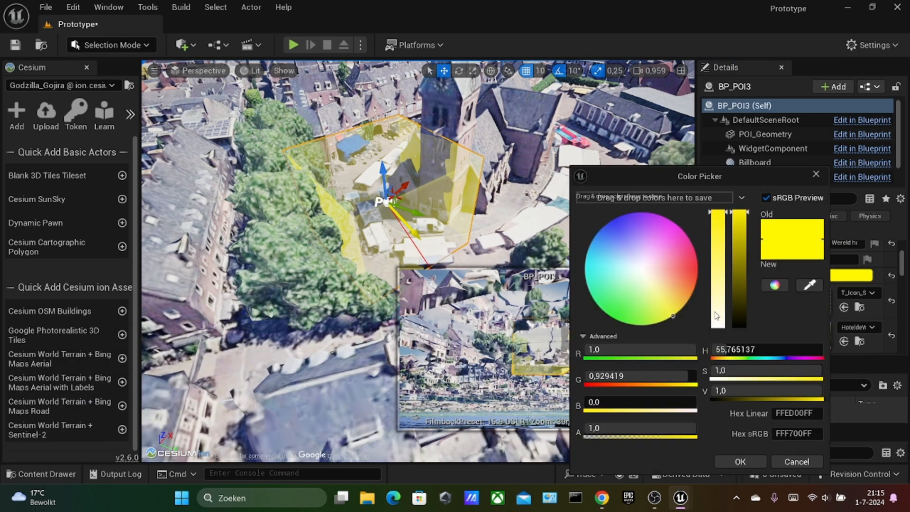
left_click_drag(746, 221, 745, 274)
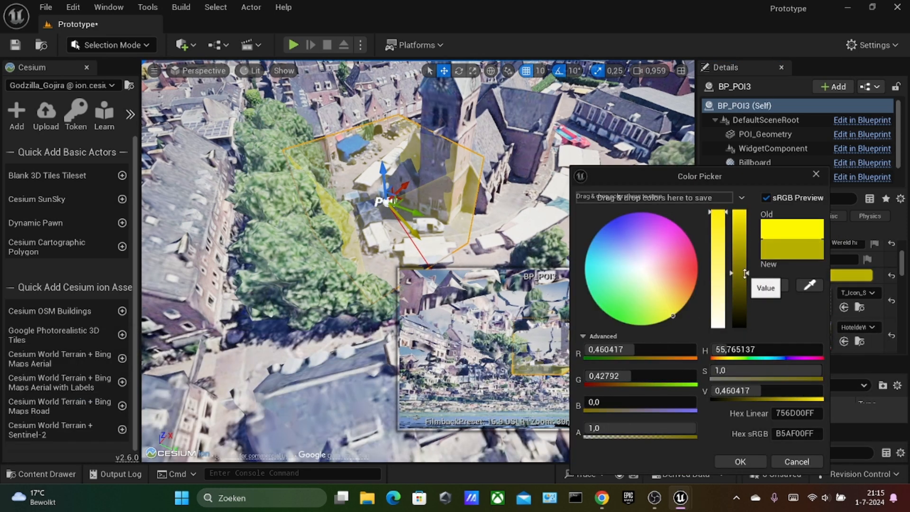
left_click(734, 462)
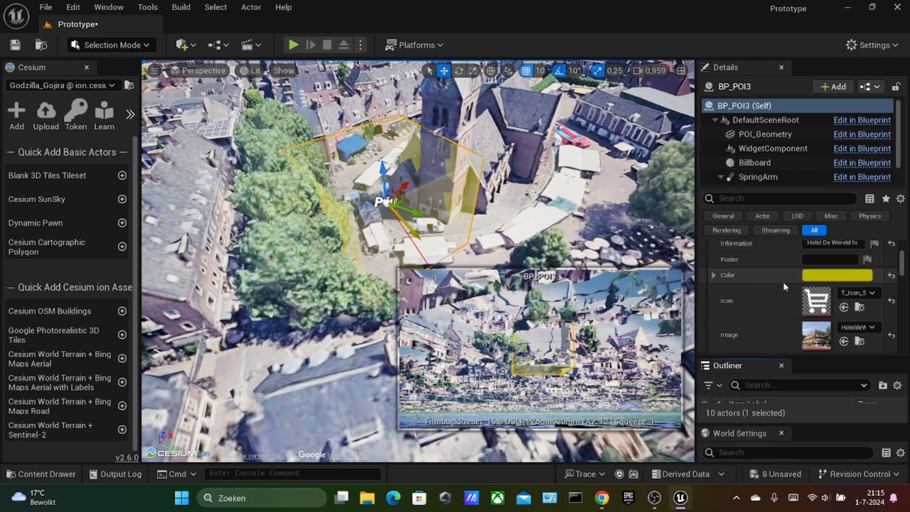
left_click(805, 276)
left_click_drag(718, 272, 730, 278)
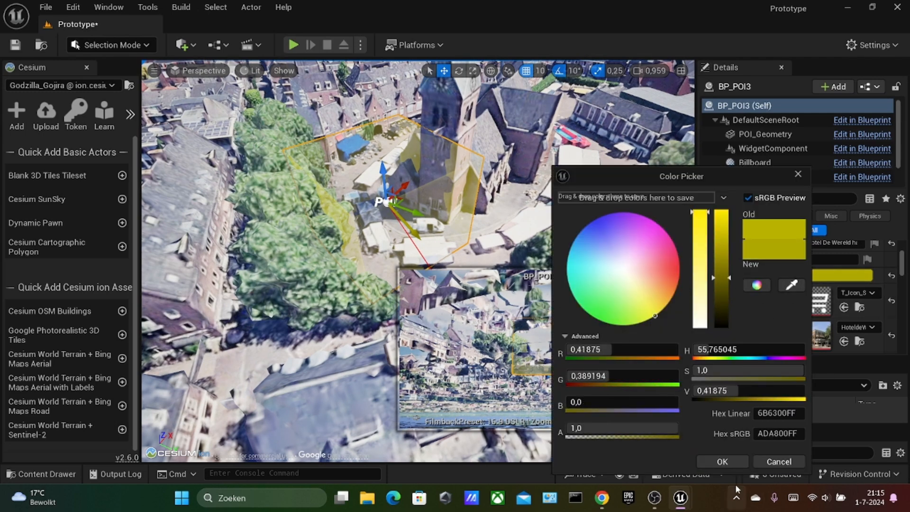
left_click(725, 462)
scroll(781, 313, "down", 2)
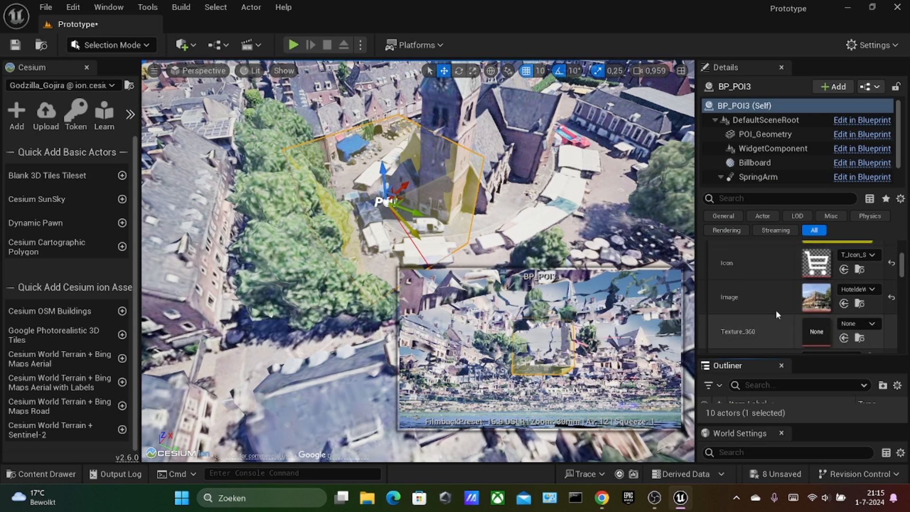
left_click(891, 297)
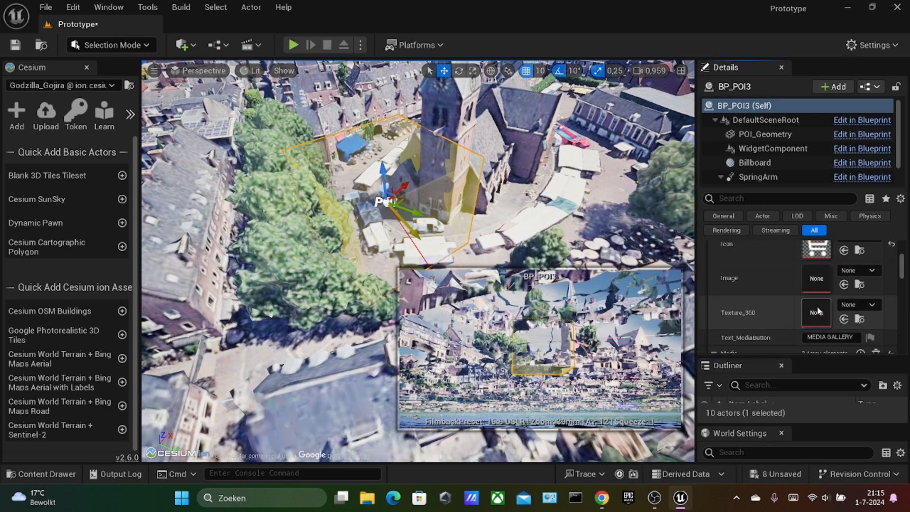
- Switch to Chrome and search Google Images for "SHOP VEGETABLES"
left_click(601, 496)
left_click(597, 12)
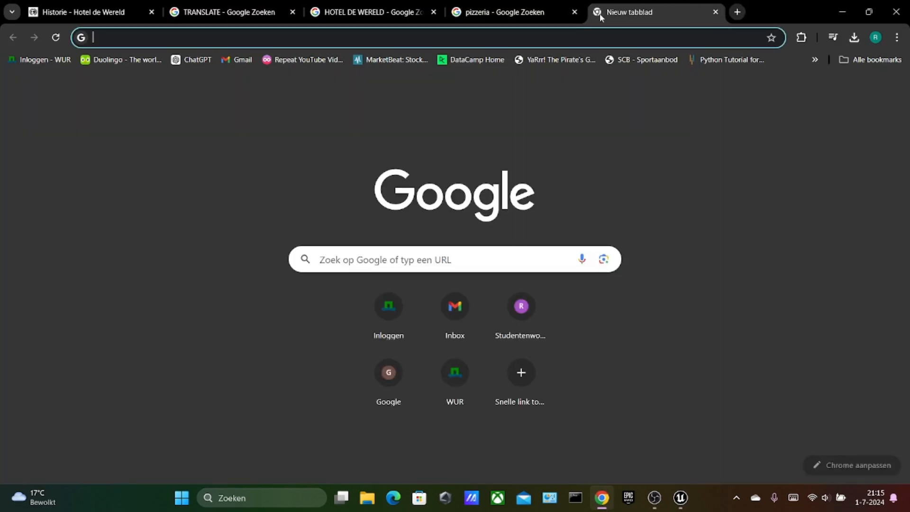
type("SHOP VEGETAB")
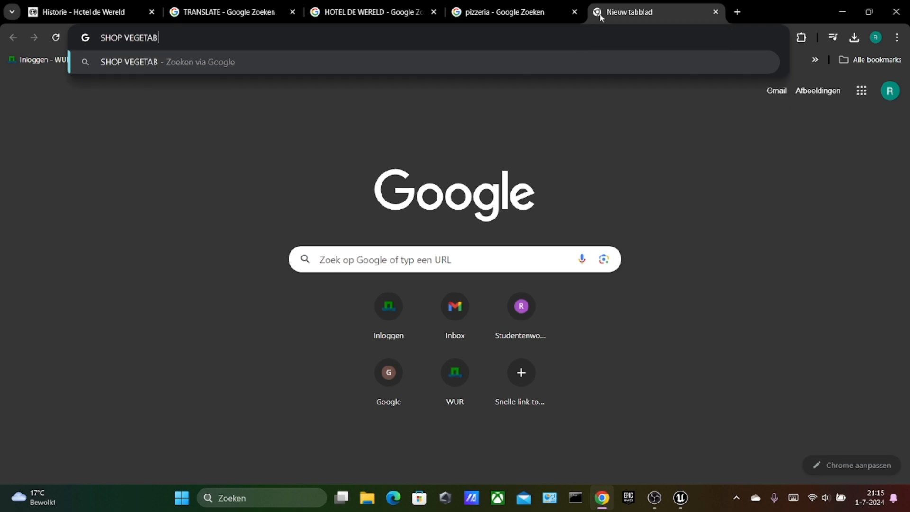
type("LES")
key("Return")
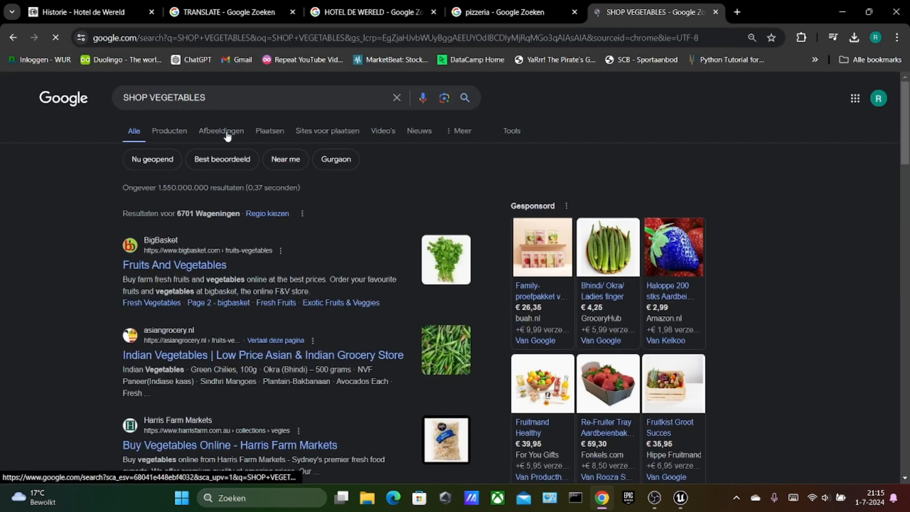
left_click(228, 131)
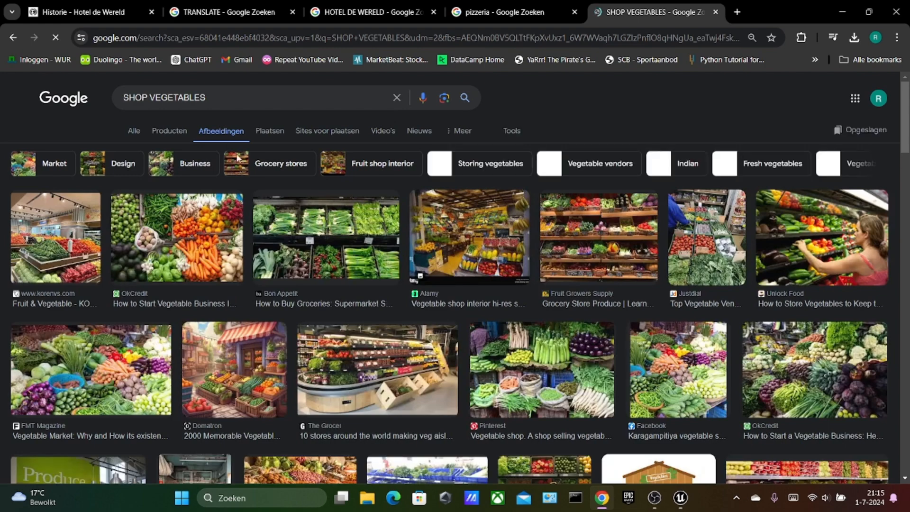
- Save the Bon Appétit supermarket vegetables picture as VEG1 in WEBP format in the Schermopnamen folder
left_click(459, 226)
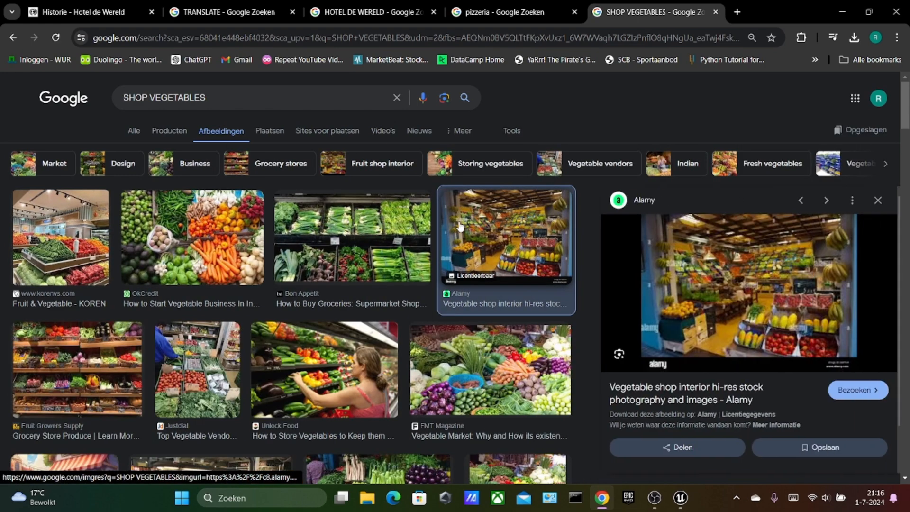
right_click(684, 292)
left_click(286, 251)
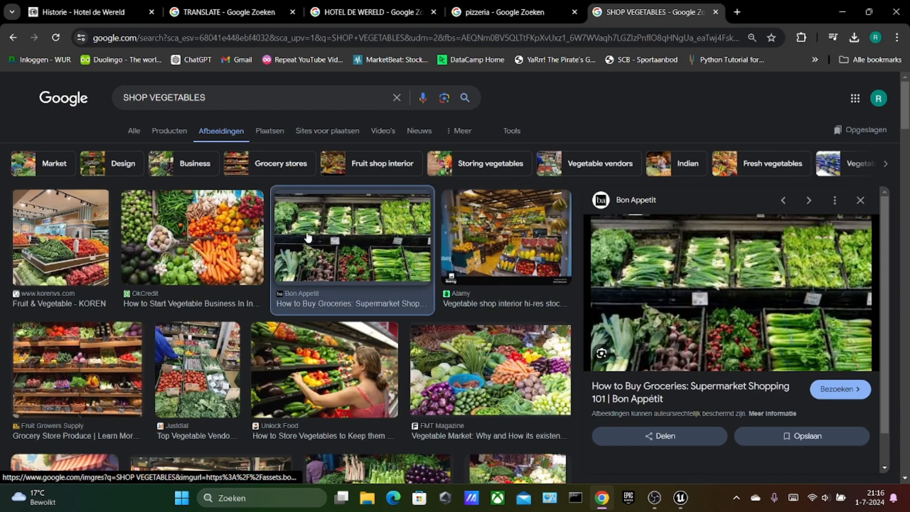
right_click(715, 287)
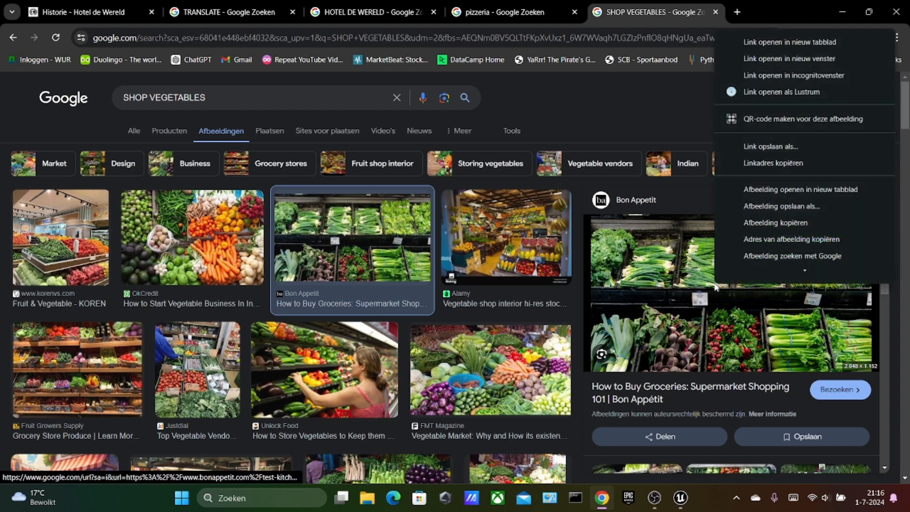
left_click(771, 207)
type("VEG1")
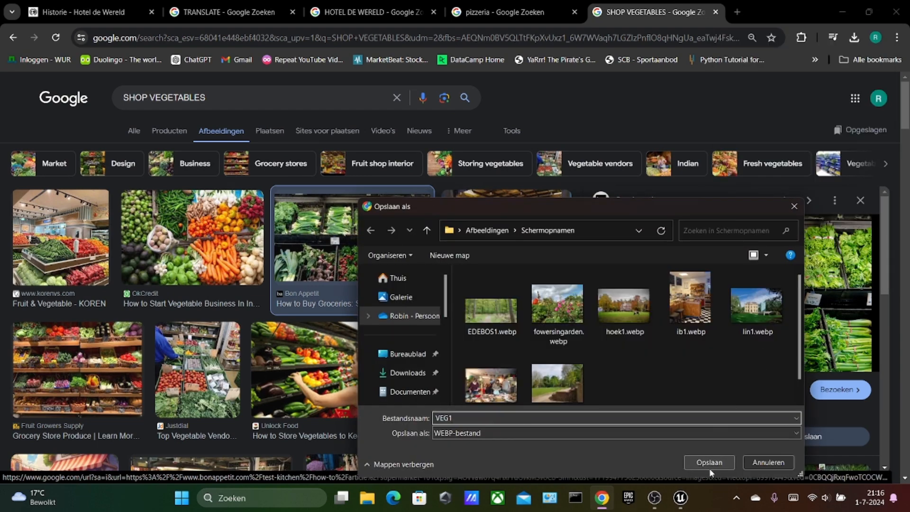
left_click(710, 467)
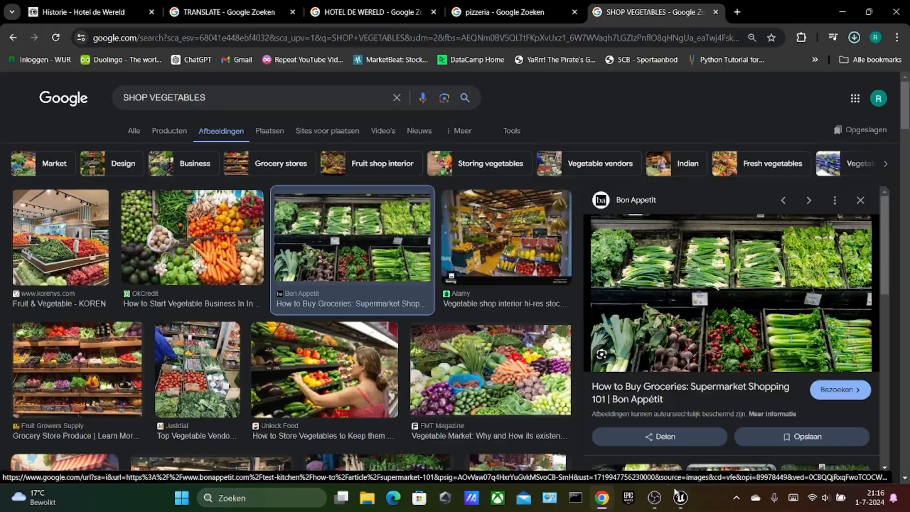
- Switch to Unreal Editor and open the ArchVizExplorer Textures UI folder in the project content
left_click(682, 498)
left_click(29, 476)
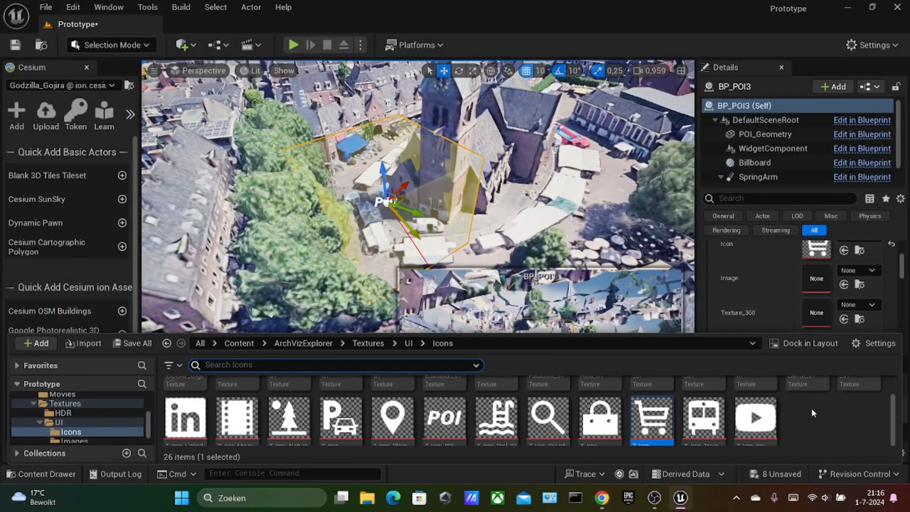
left_click(407, 344)
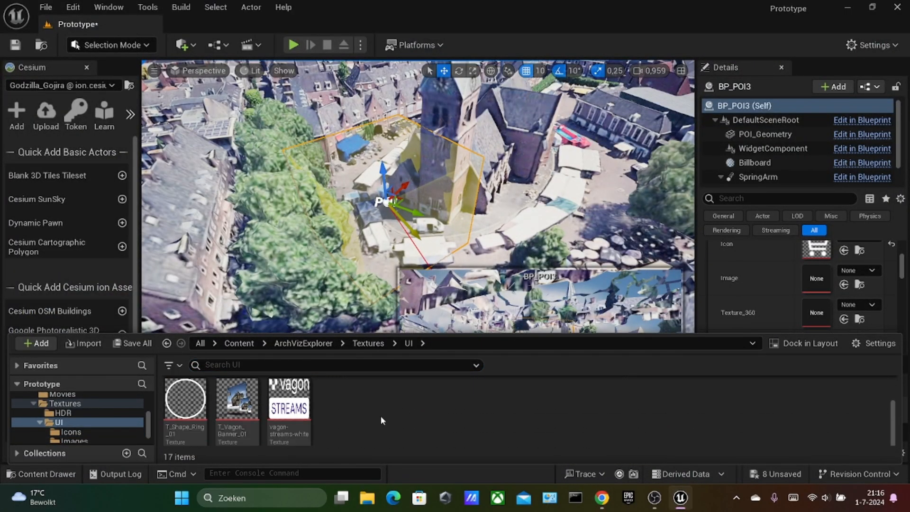
right_click(380, 416)
left_click(444, 72)
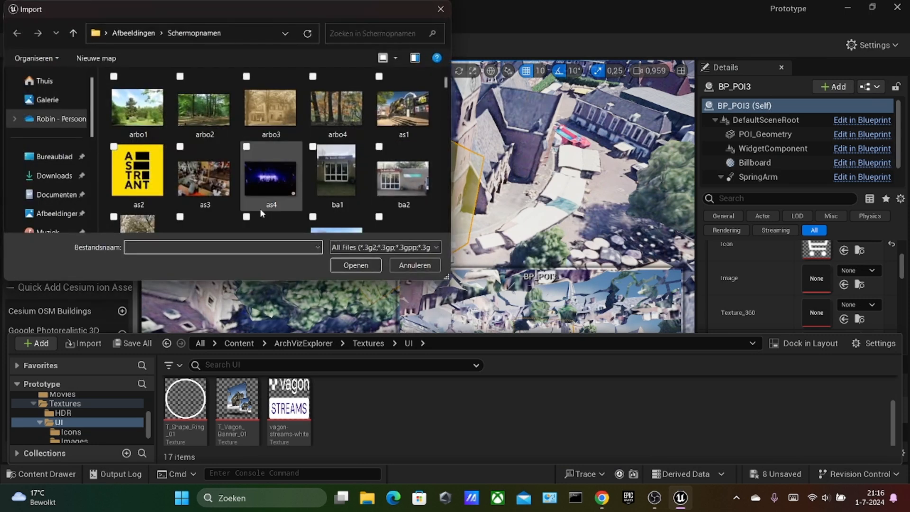
scroll(351, 146, "down", 2)
scroll(362, 147, "down", 15)
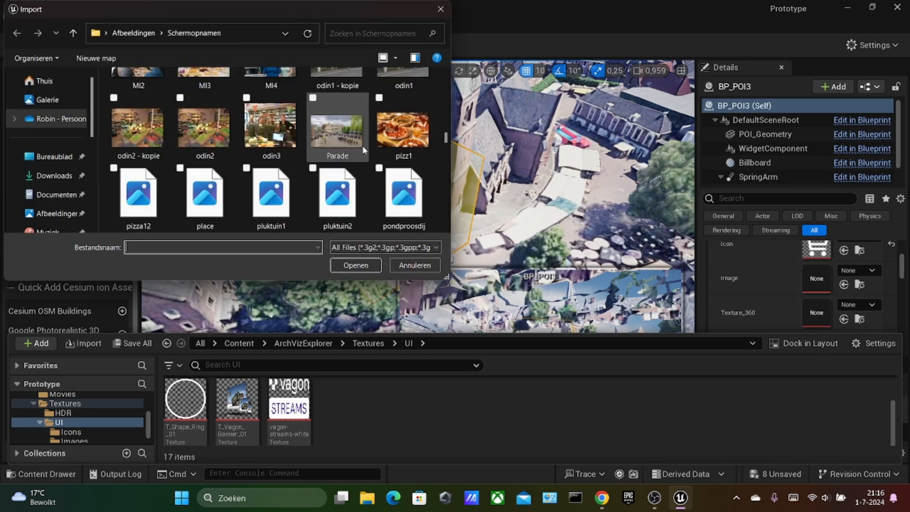
scroll(364, 150, "down", 1)
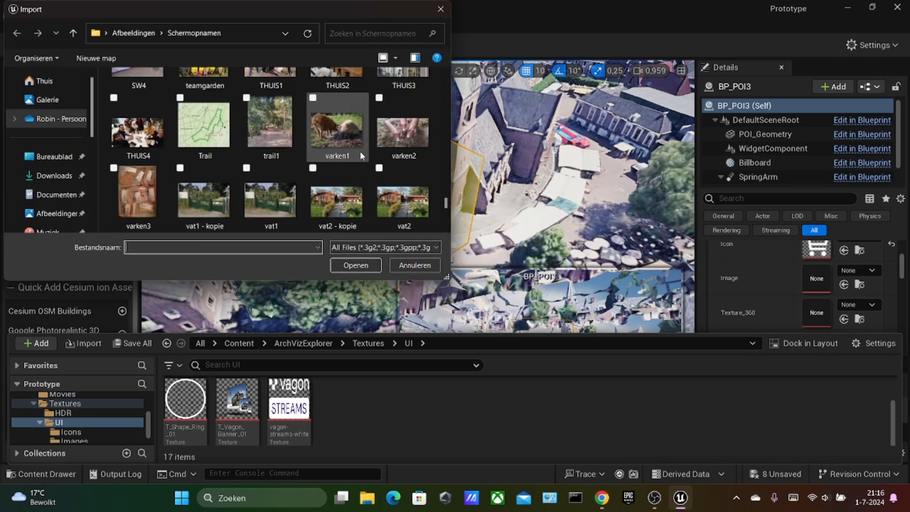
scroll(360, 154, "up", 1)
scroll(364, 172, "down", 1)
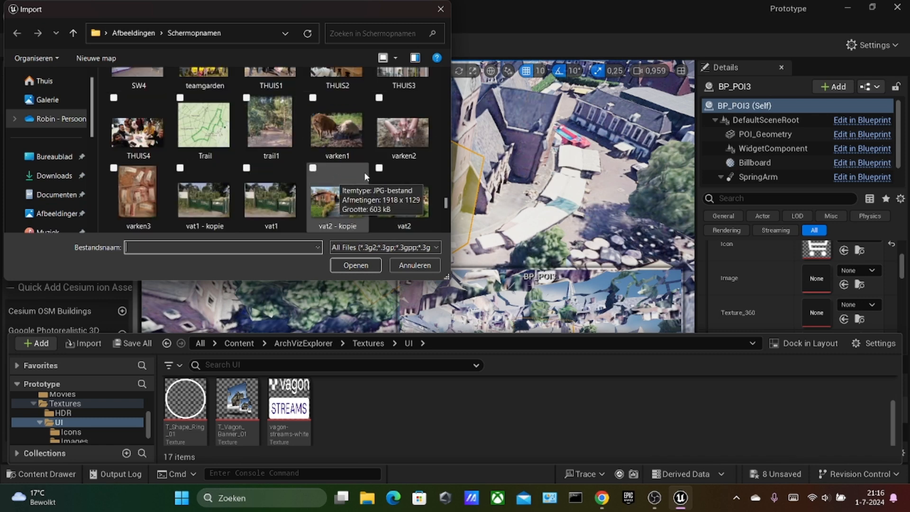
scroll(364, 172, "down", 1)
scroll(395, 178, "down", 1)
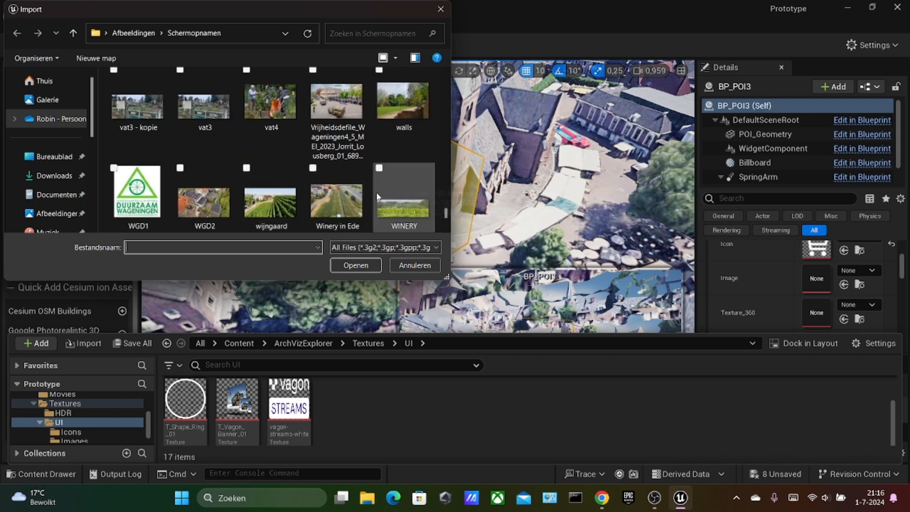
scroll(365, 196, "up", 1)
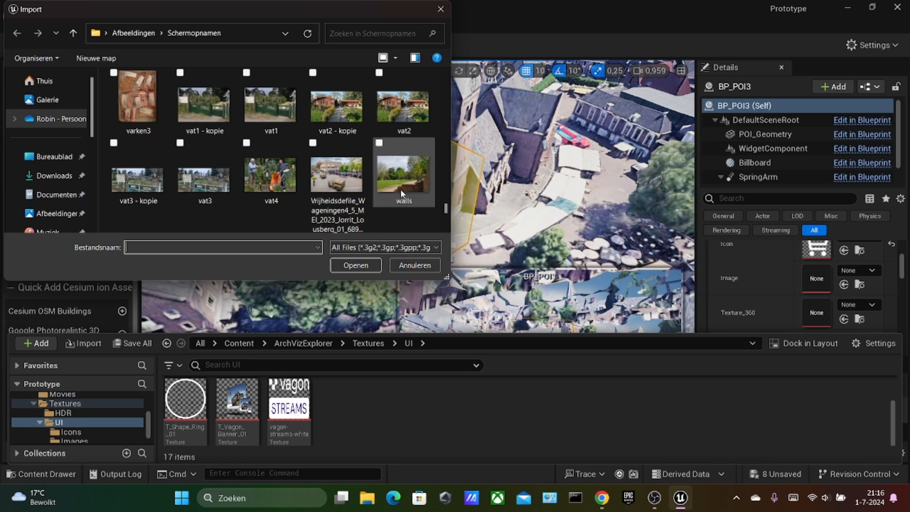
scroll(400, 189, "up", 1)
scroll(384, 186, "down", 1)
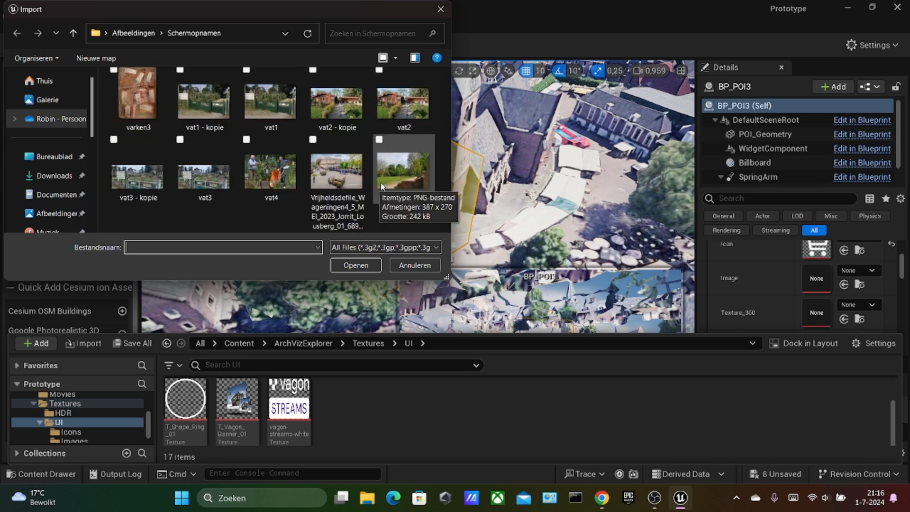
scroll(381, 182, "up", 3)
left_click(134, 33)
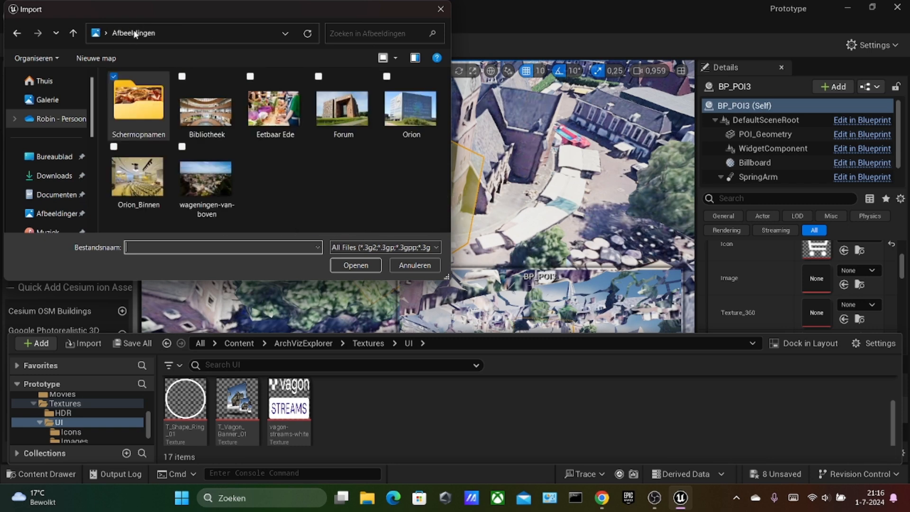
double_click(138, 104)
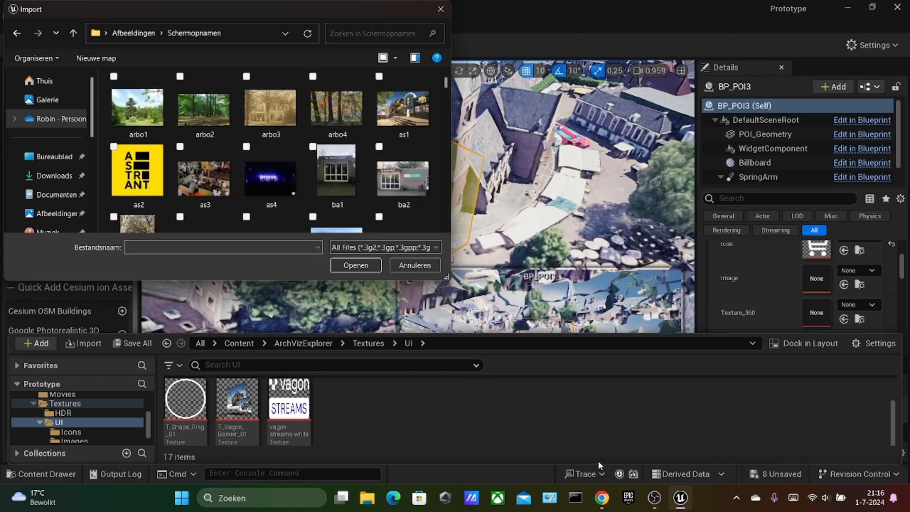
- Switch to Chrome and try to save the Justdial vegetable vendor picture in the Schermopnamen folder
left_click(601, 497)
left_click(854, 38)
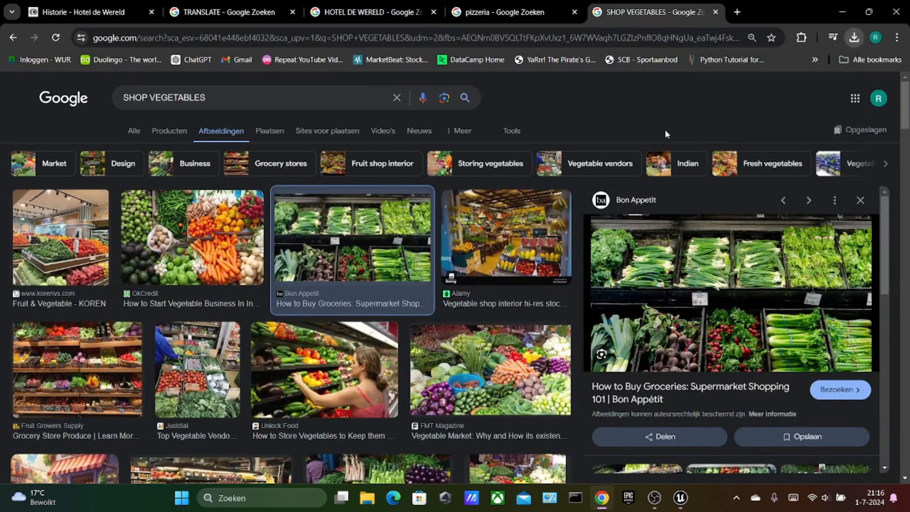
left_click(218, 352)
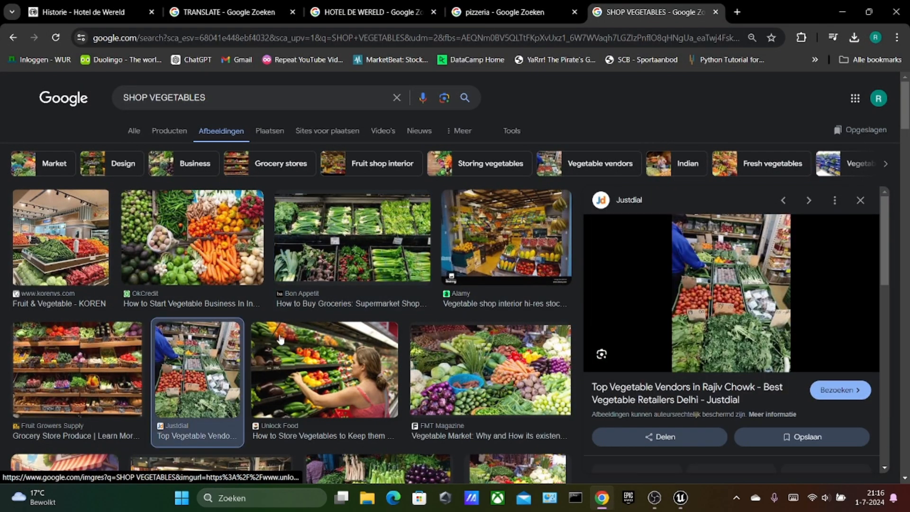
right_click(693, 281)
left_click(746, 215)
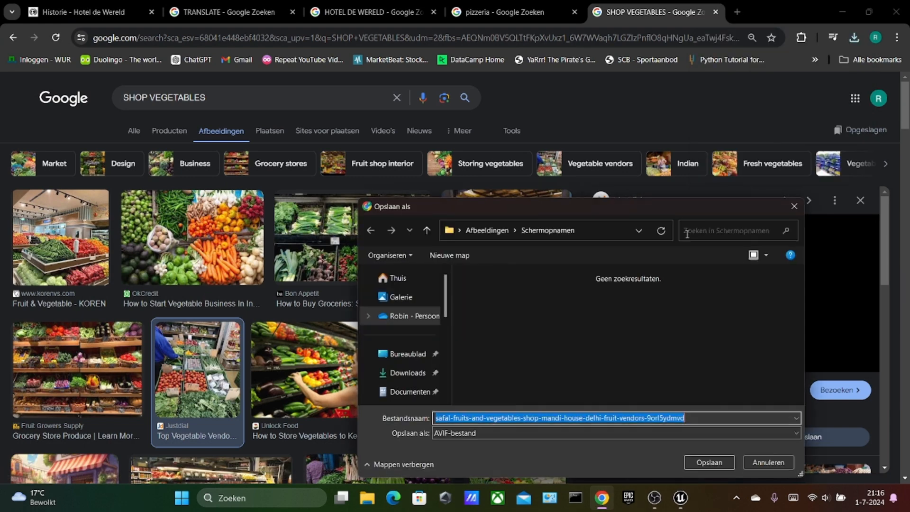
left_click(794, 206)
- Save the KOREN Fruit & Vegetable picture as VEG1 in JPEG format in the Schermopnamen folder
left_click(60, 237)
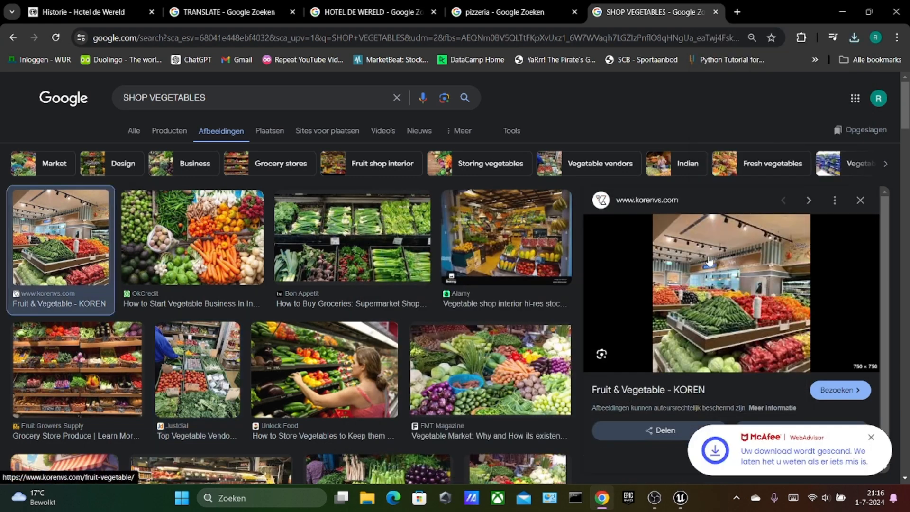
right_click(709, 258)
left_click(766, 211)
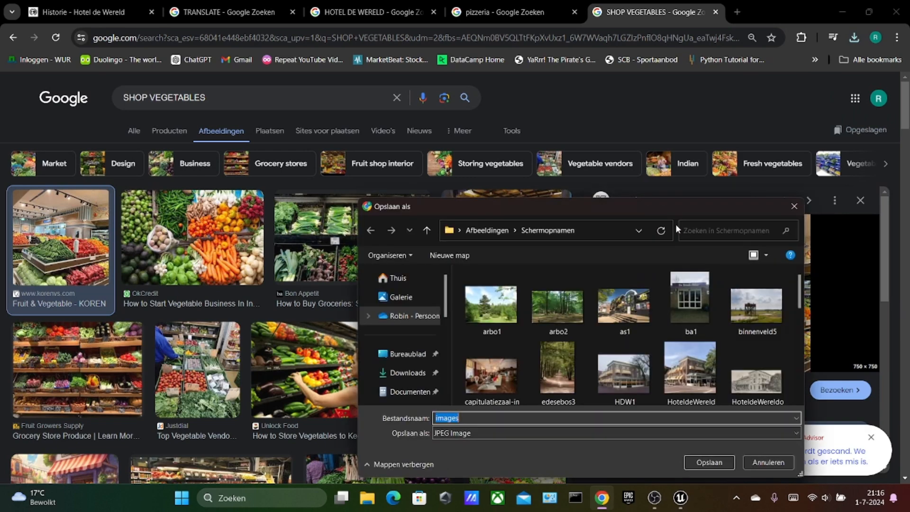
type("VEG1")
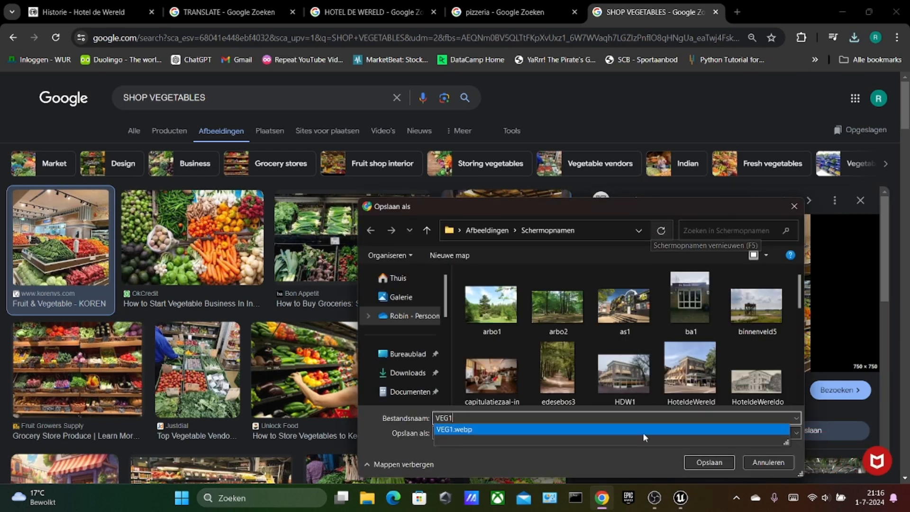
left_click(702, 467)
- Switch to Unreal Editor, import VEG1 into the Textures UI folder and assign it as the image of BP_POI3
left_click(679, 500)
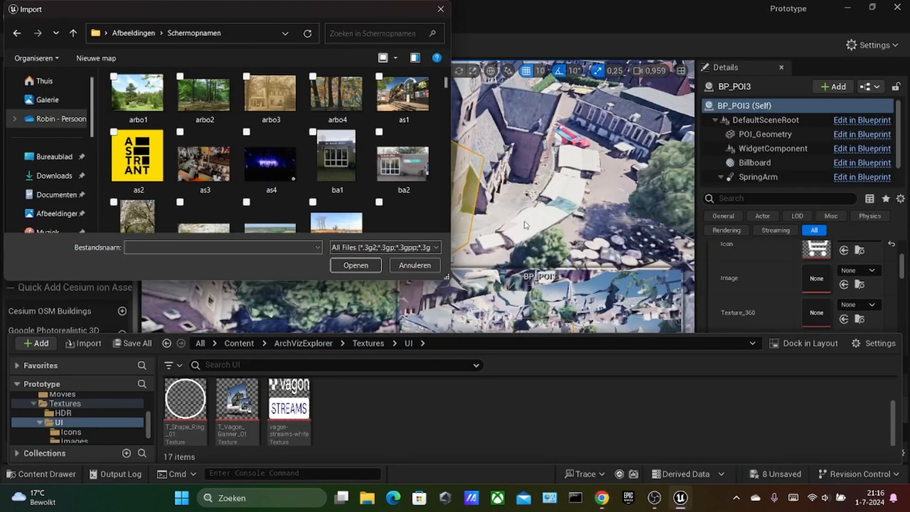
left_click(440, 9)
right_click(431, 441)
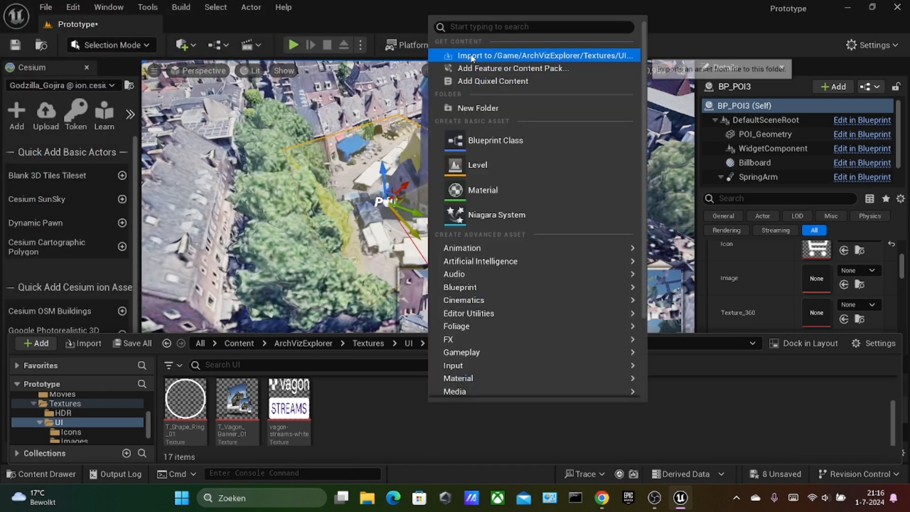
left_click(497, 55)
scroll(308, 176, "down", 15)
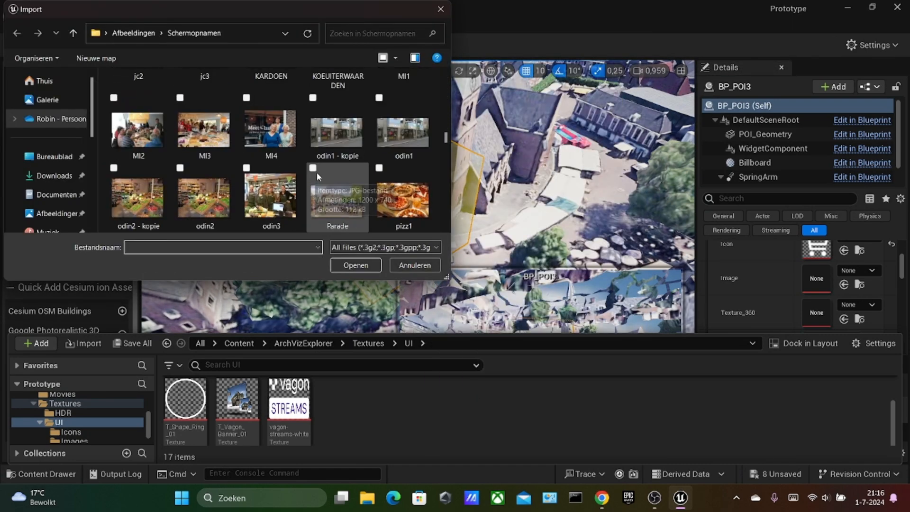
scroll(327, 166, "down", 6)
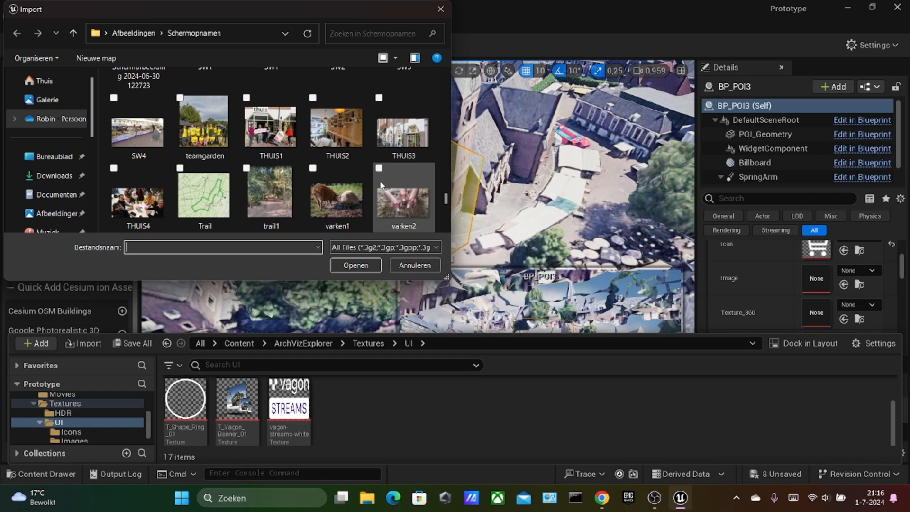
scroll(365, 156, "down", 5)
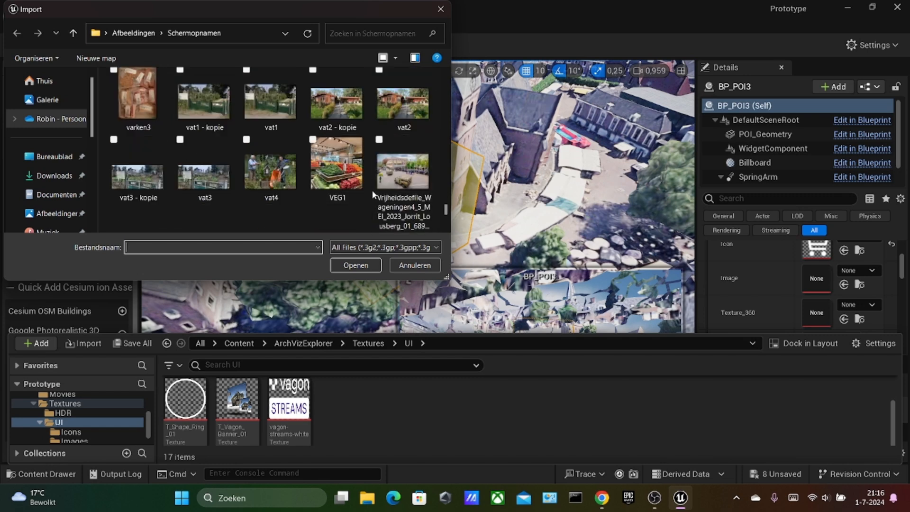
left_click(344, 134)
left_click(355, 265)
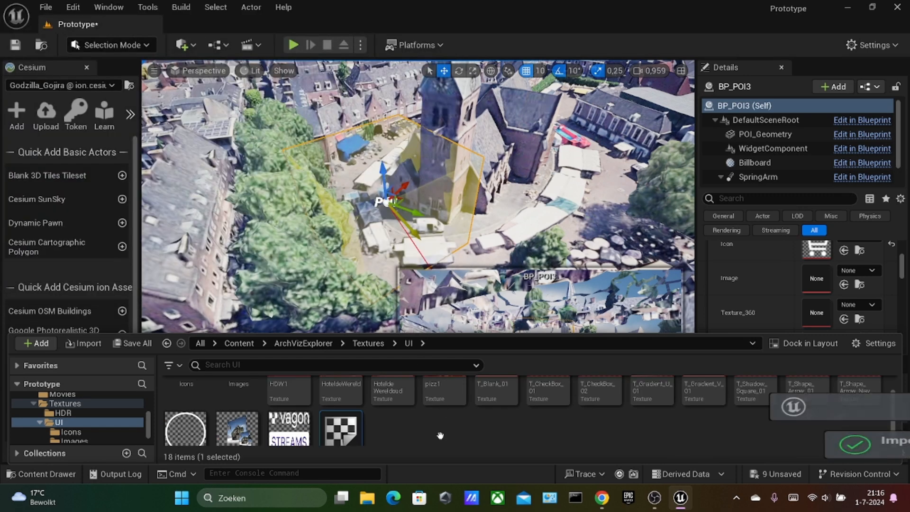
left_click_drag(341, 415, 816, 278)
- Replace the restaurants tag at index 1 of BP_POI3 with the Wageningen shops tag starting with SHOPS_WAGENI
scroll(784, 264, "up", 2)
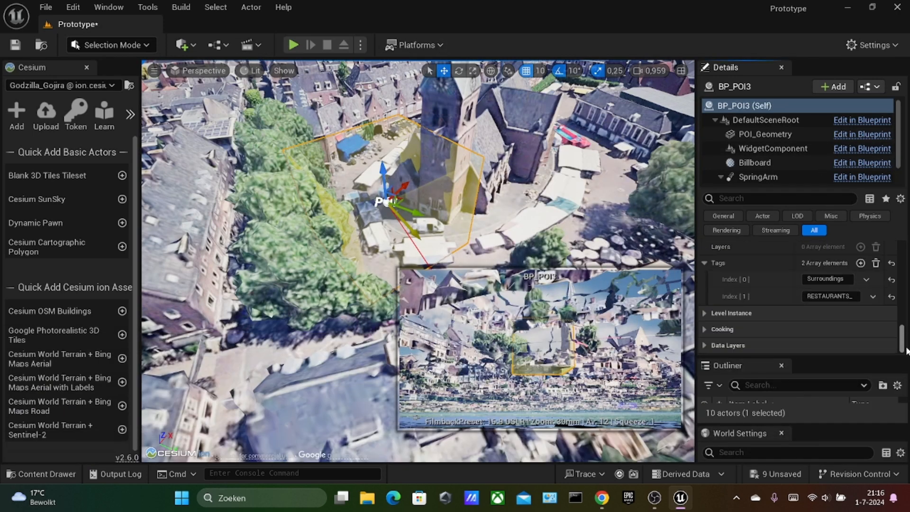
left_click(853, 297)
type("S")
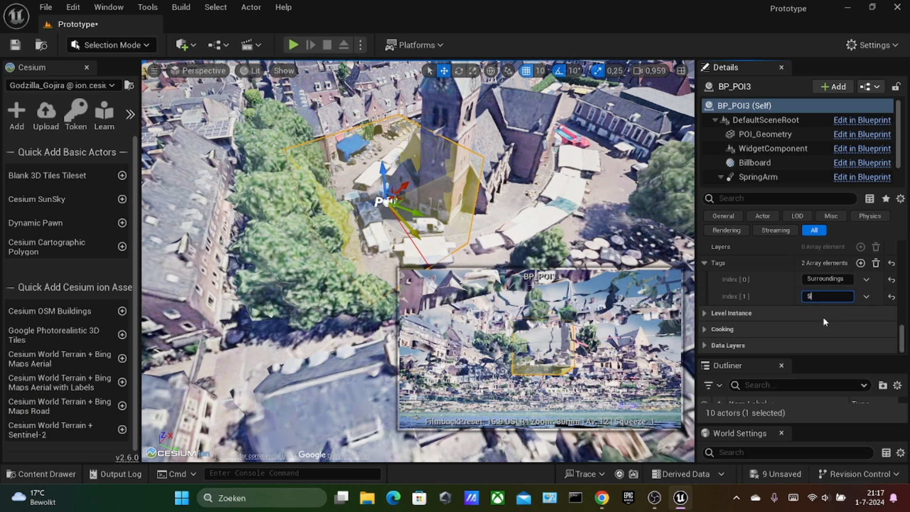
type("HOPS_WAGENI")
- Play the level, check the Wageningen entry in the SHOPS category and its info card, and stop the play session
left_click(293, 45)
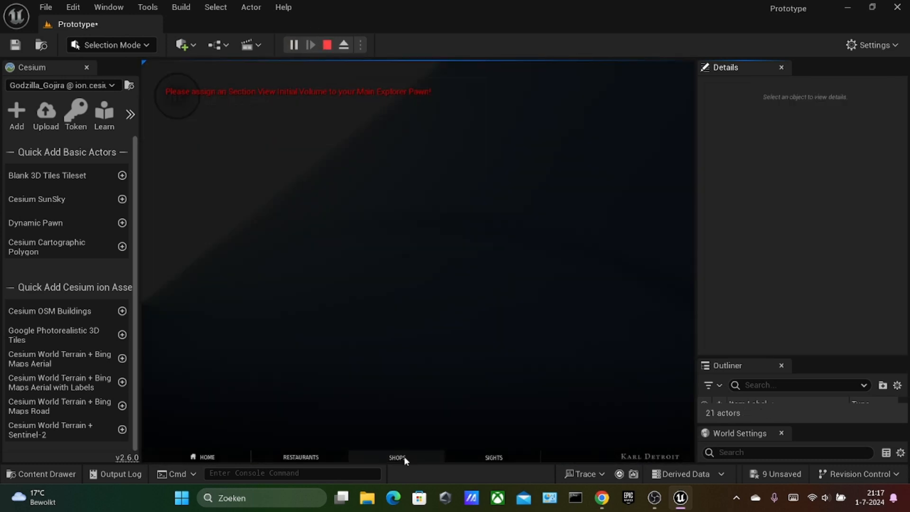
left_click(404, 456)
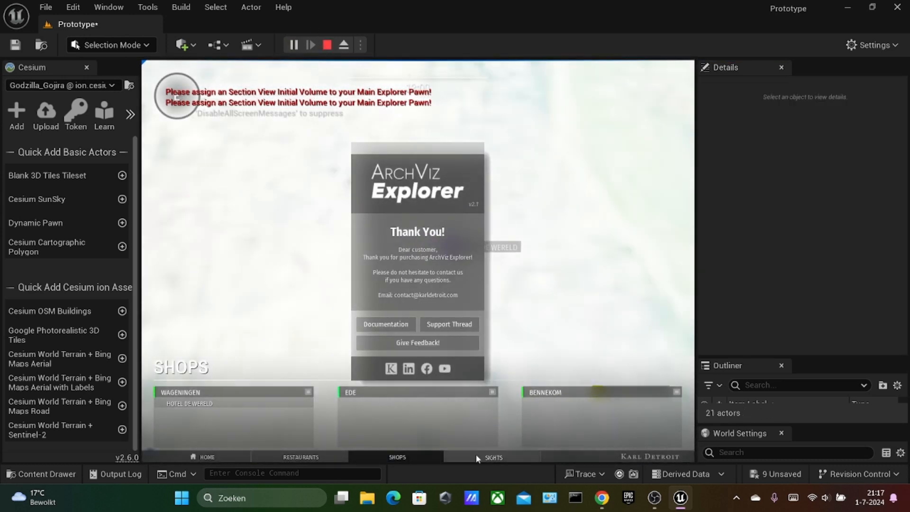
left_click(229, 404)
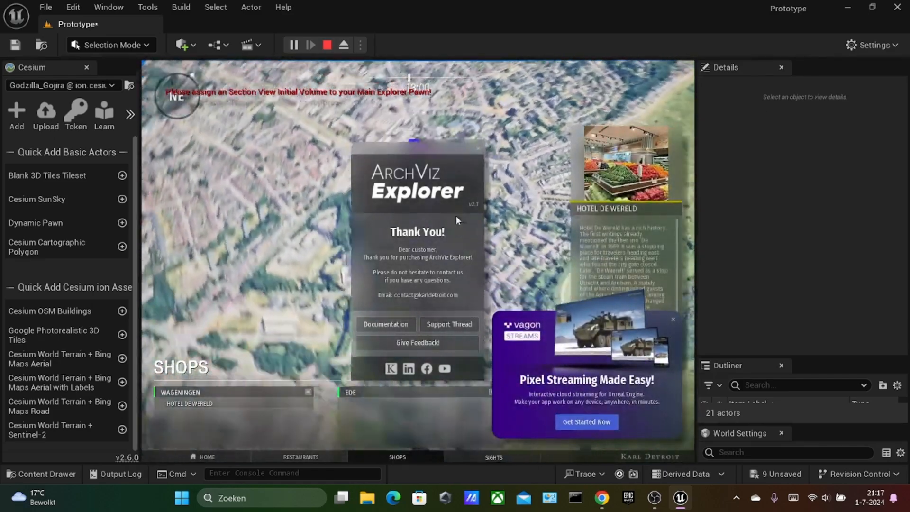
left_click(478, 147)
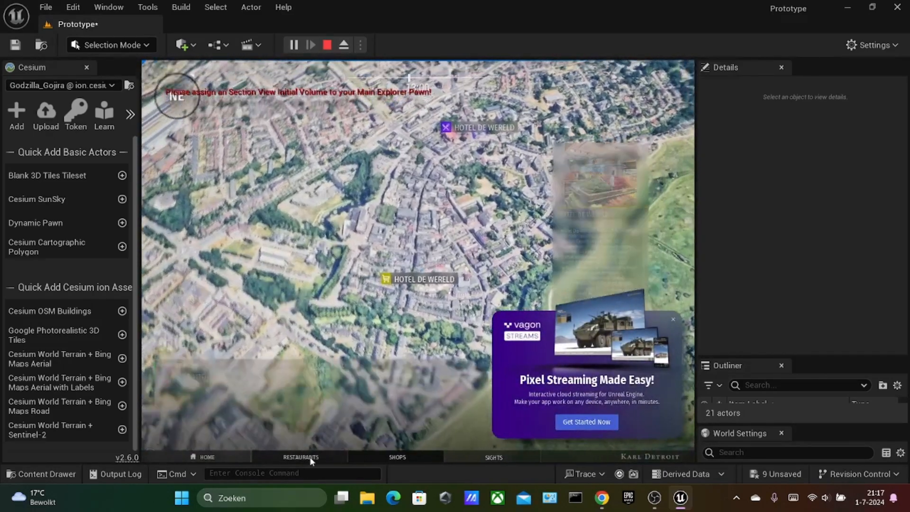
left_click(400, 456)
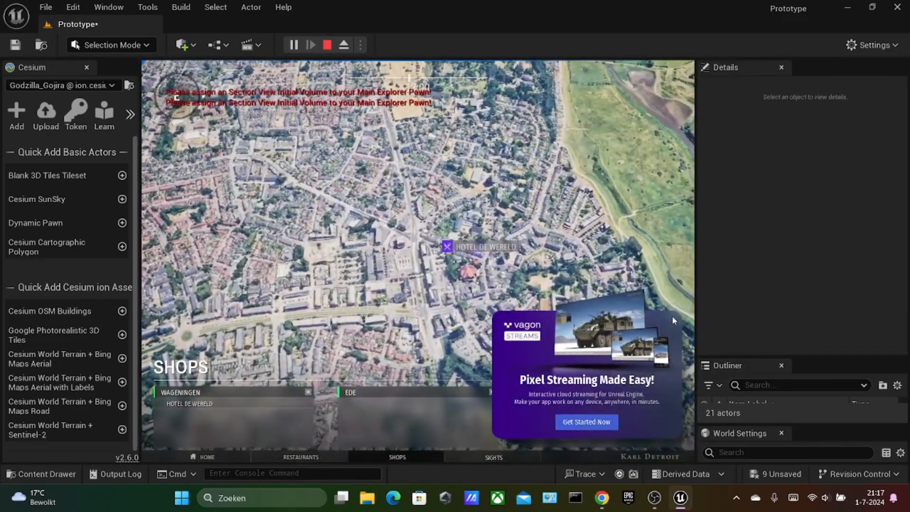
left_click(327, 45)
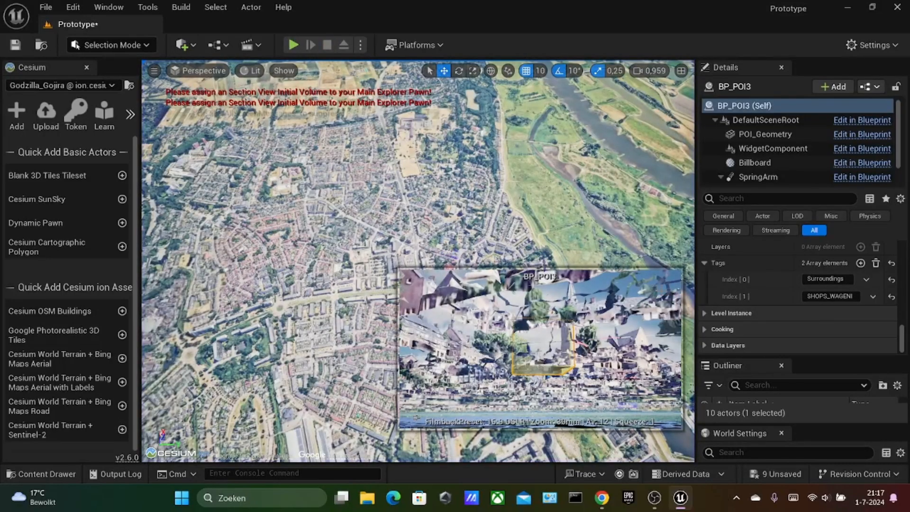
- Set the Name in BP_POI3's POI Info Struct to SHOP WAGENINGEN
scroll(847, 326, "up", 5)
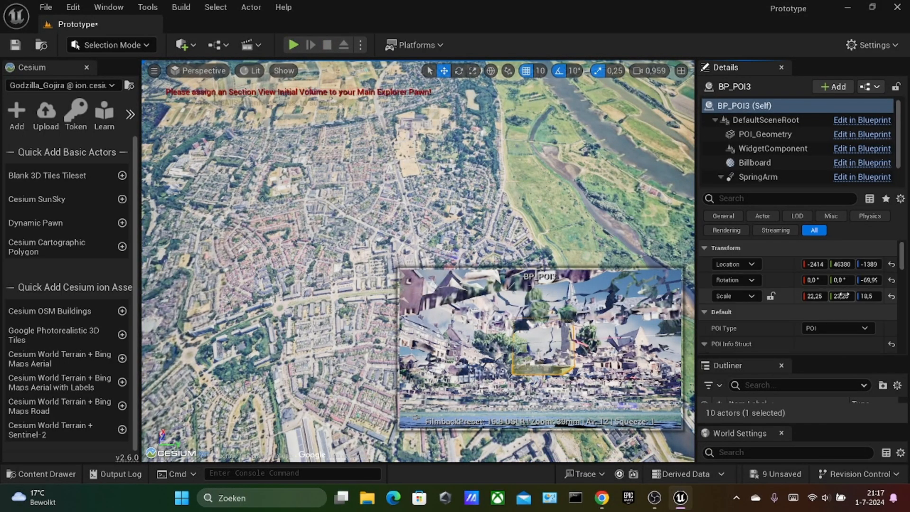
scroll(841, 295, "down", 3)
left_click(832, 302)
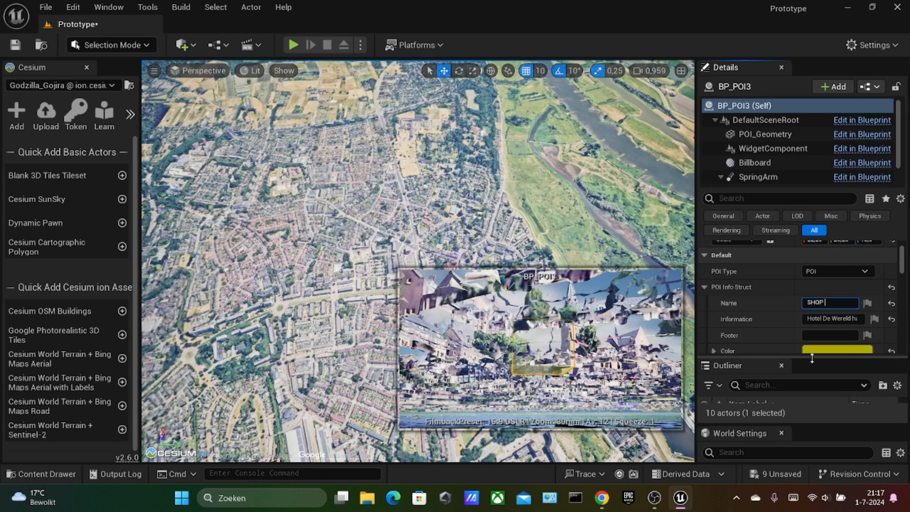
type("IOP WAGENINGEN")
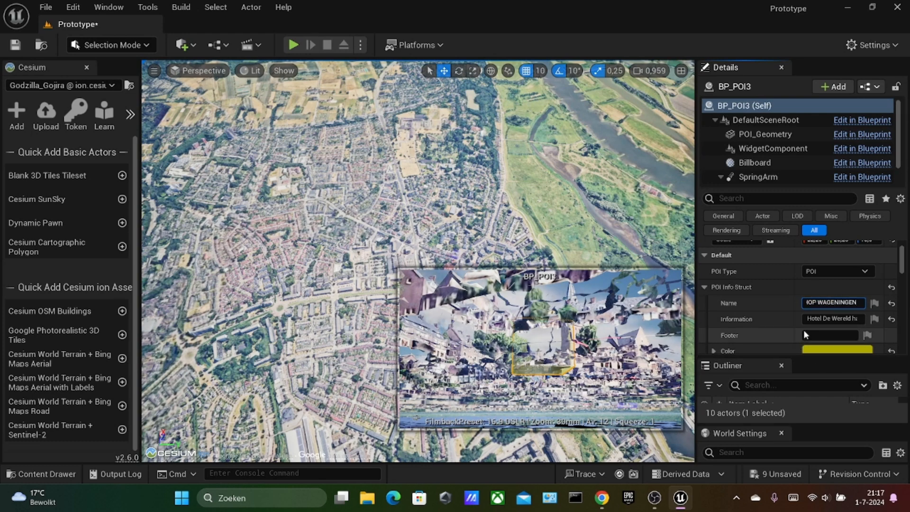
left_click(819, 319)
type("SHop")
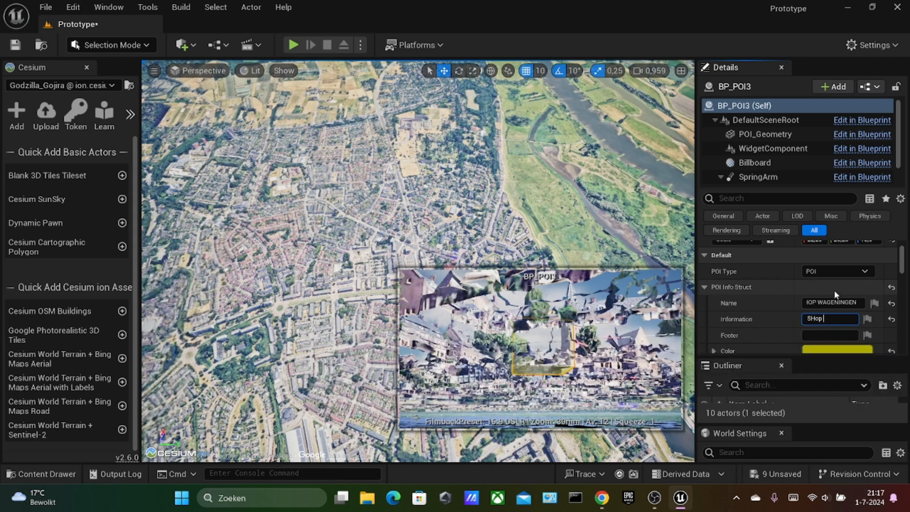
key("BackSpace")
key("BackSpace")
type("op to buy local pr")
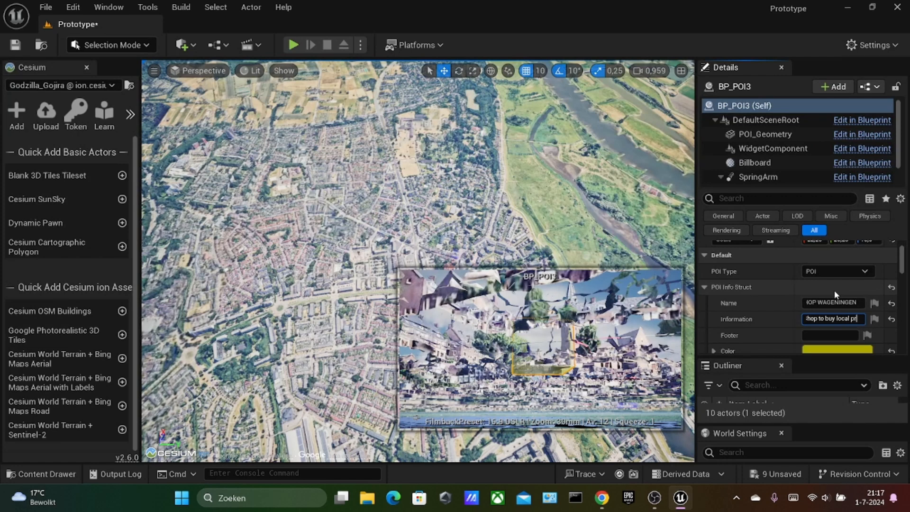
type("oducts")
left_click(821, 334)
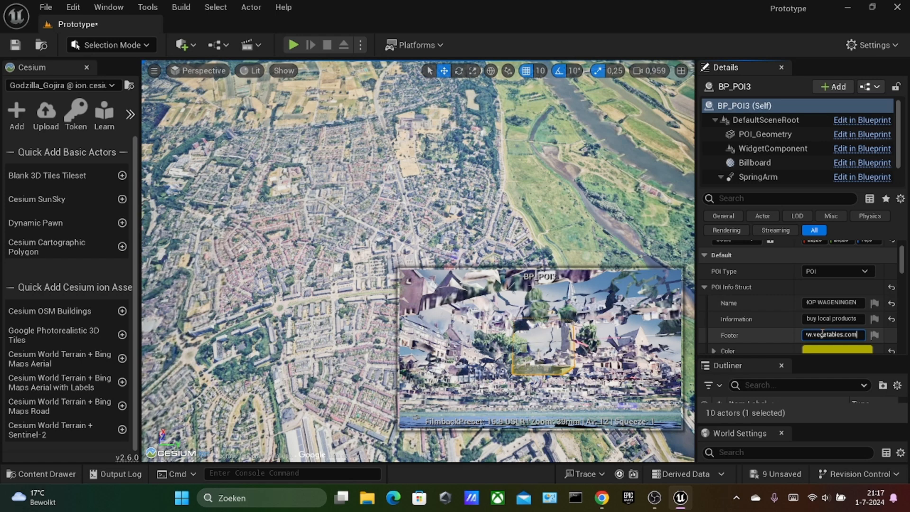
- Play the level, dismiss the Vagon advertisement, check the SHOP WAGENINGEN info card and stop the play session
left_click(296, 45)
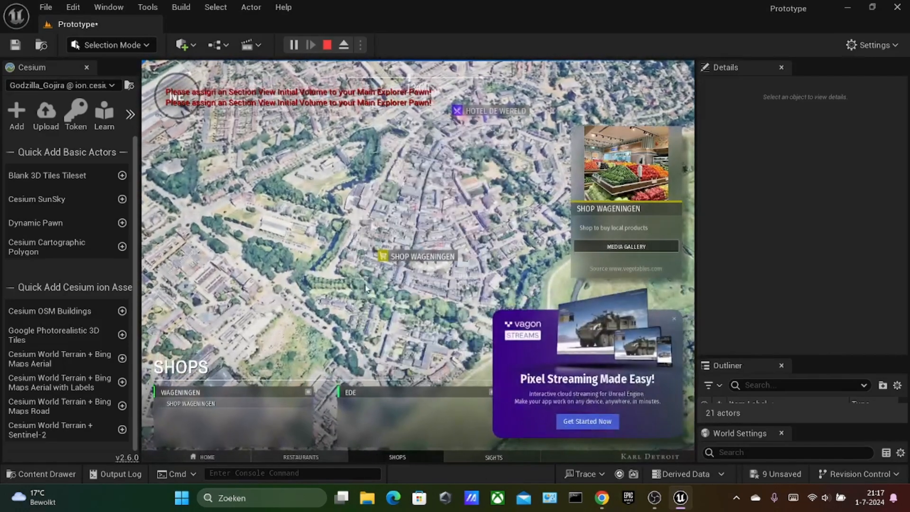
left_click(673, 319)
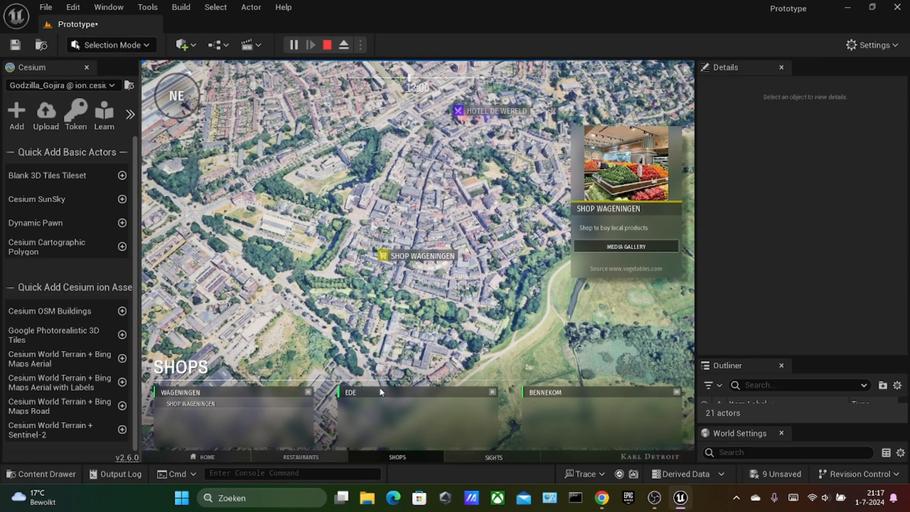
left_click(327, 44)
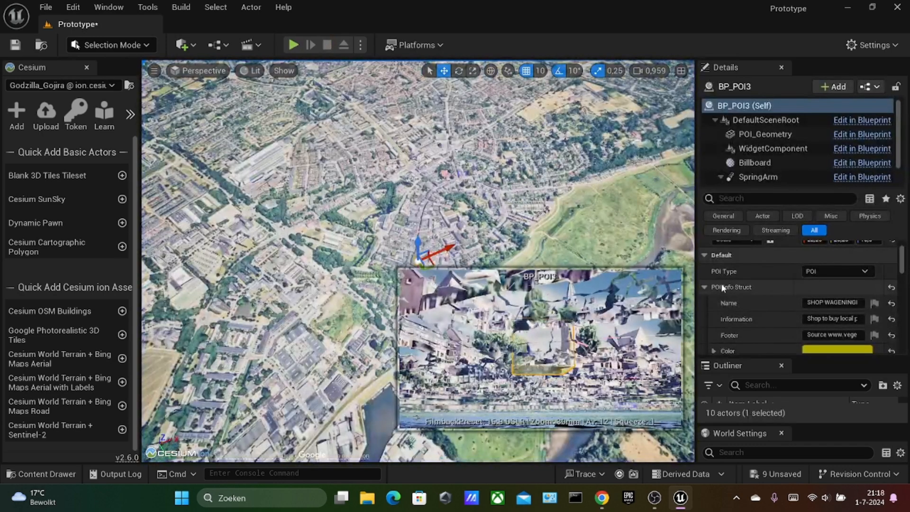
- Open the BP_SHOPS widget blueprint from the ArchVizExplorer Blueprints Widgets folder
scroll(802, 314, "up", 1)
scroll(808, 323, "down", 3)
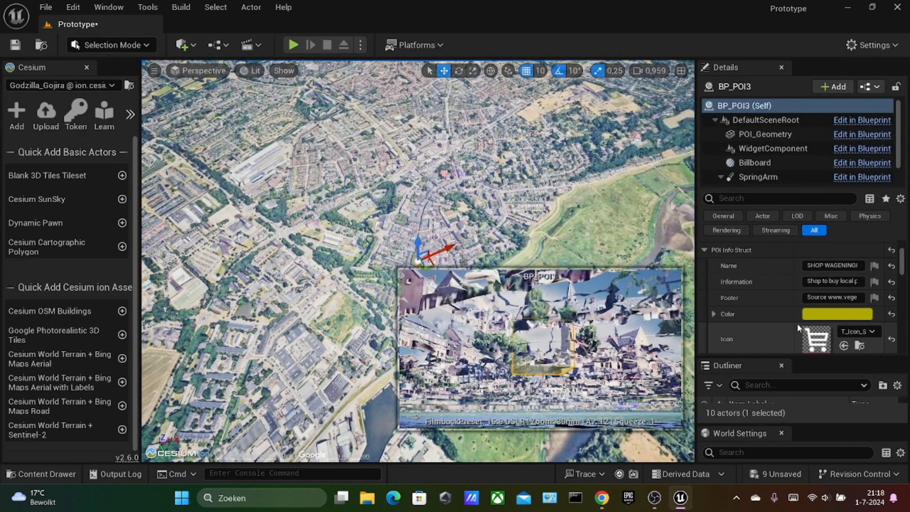
left_click(33, 474)
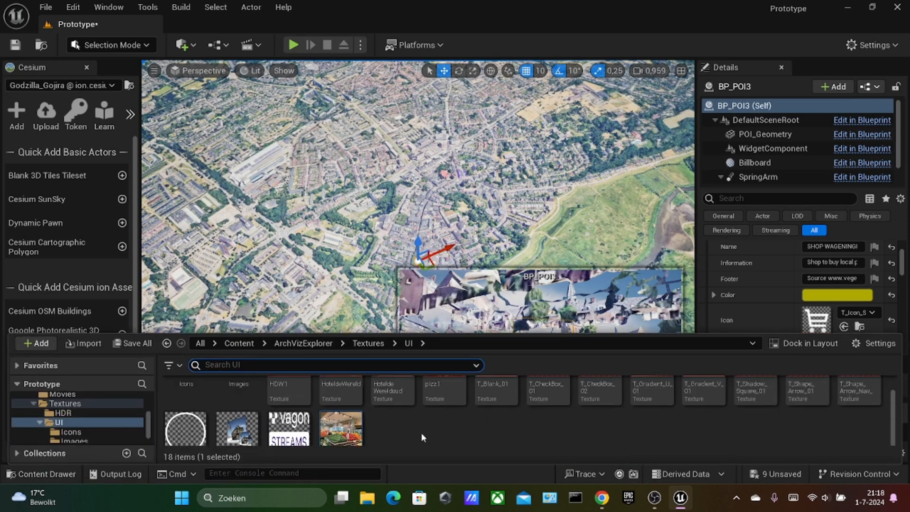
left_click(365, 343)
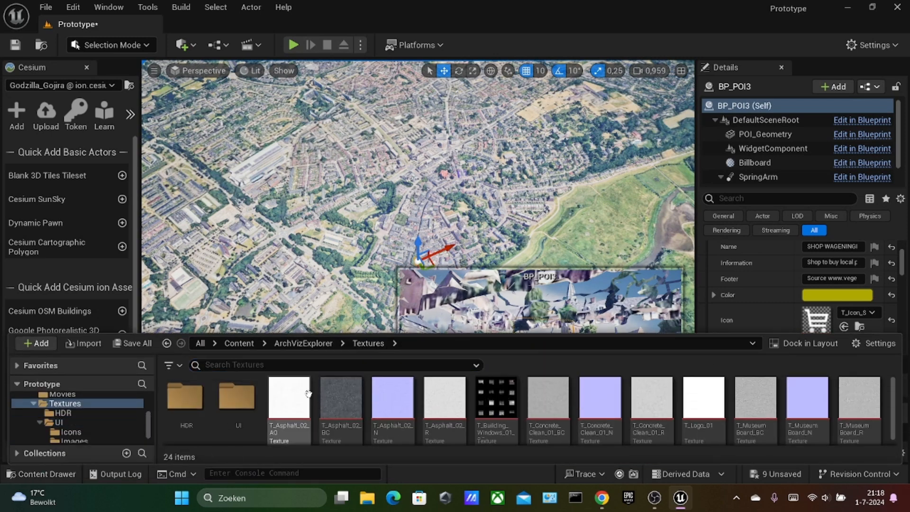
left_click(313, 343)
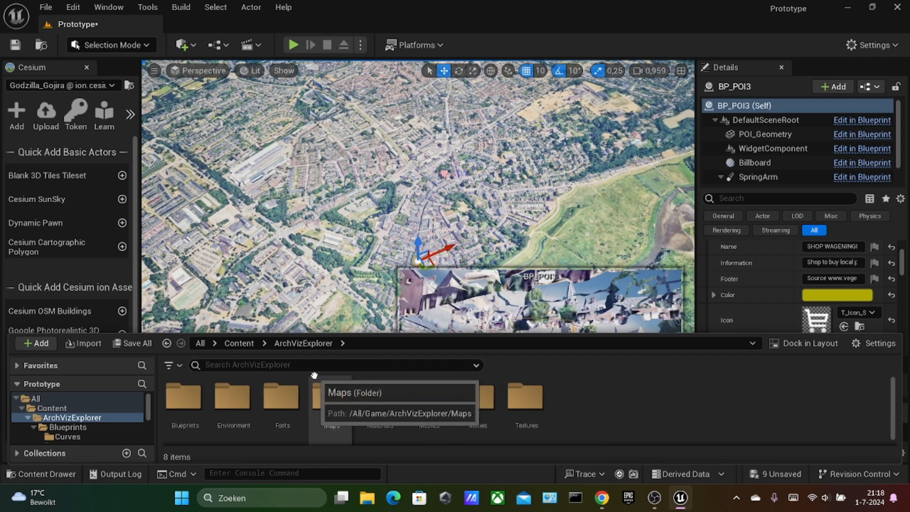
double_click(185, 397)
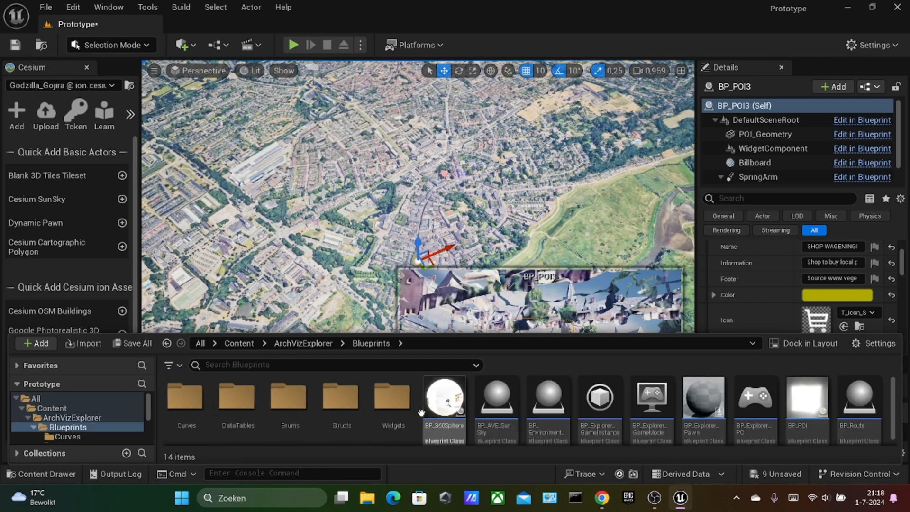
double_click(393, 397)
scroll(627, 393, "down", 2)
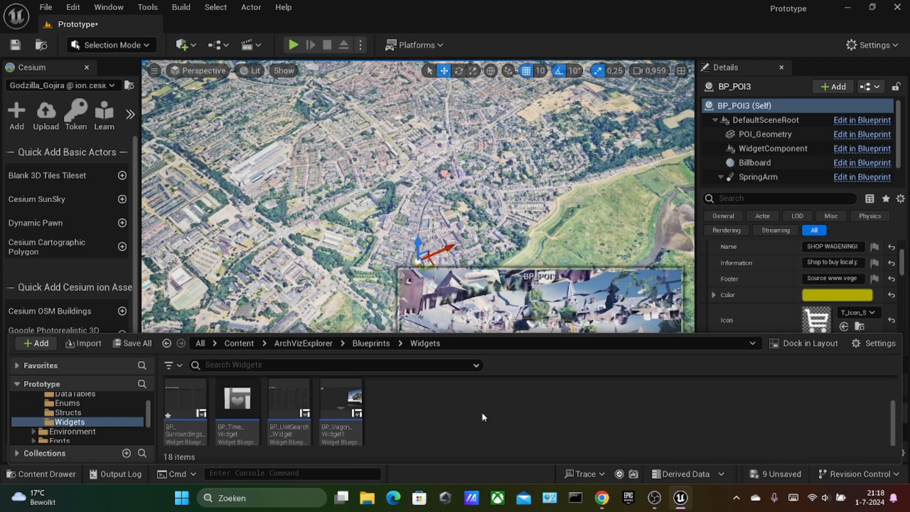
scroll(484, 418, "up", 2)
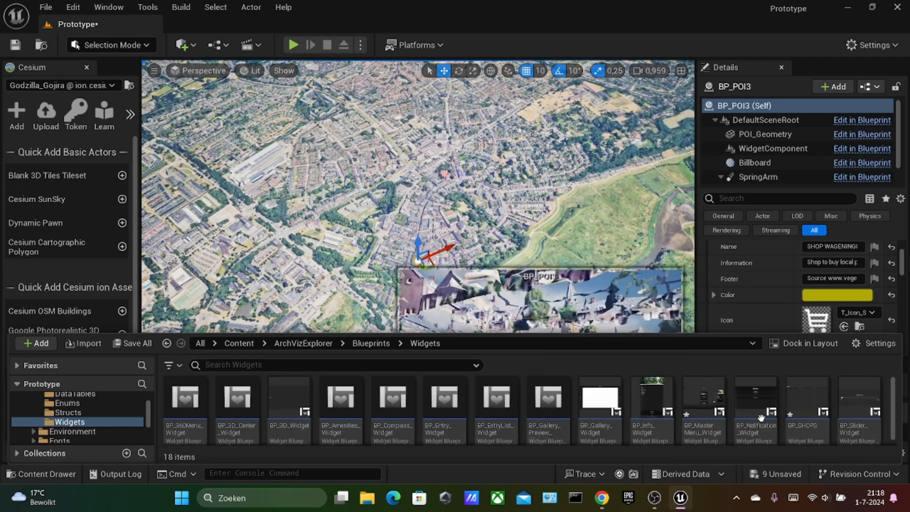
double_click(796, 420)
- Change the List Color of the WAGENINGEN list to dark yellow, hex sRGB C7BD11FF
left_click(243, 284)
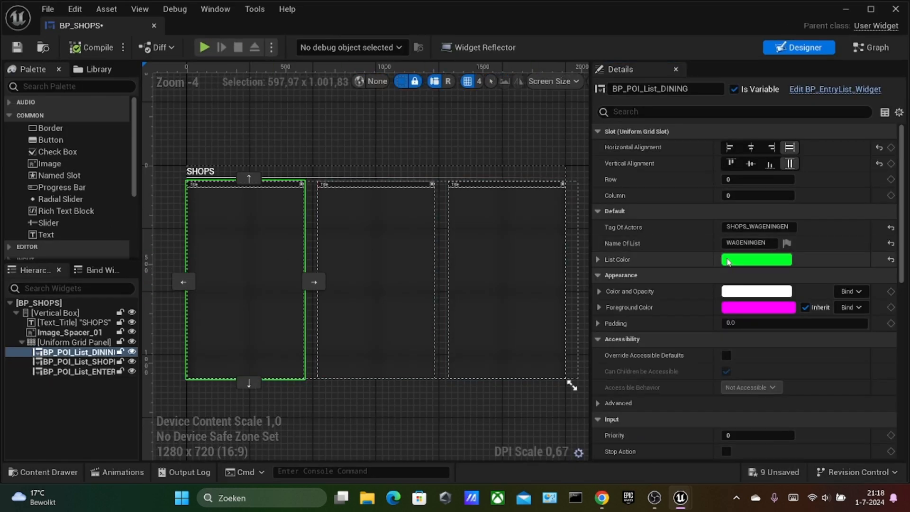
left_click(758, 259)
left_click_drag(579, 309, 570, 314)
left_click_drag(643, 214, 643, 260)
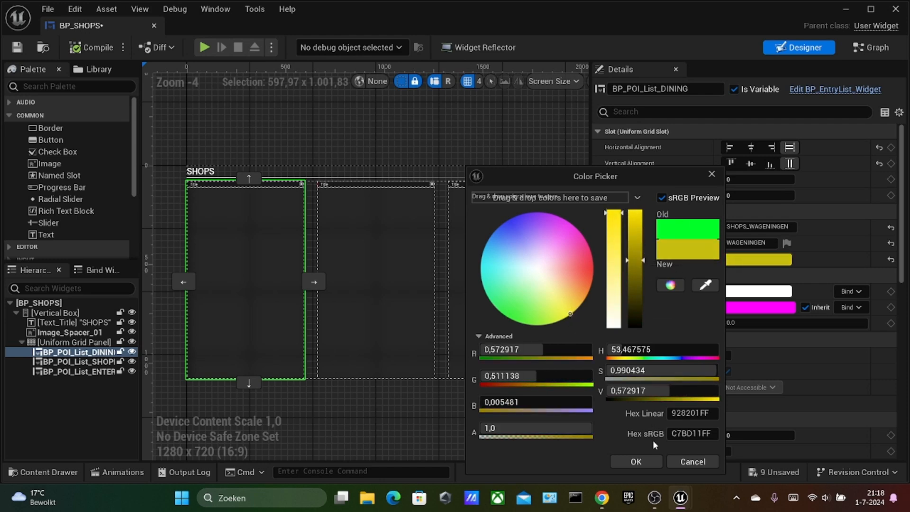
left_click(636, 461)
- Change the List Color of the EDE list to a matching dark yellow
left_click(349, 284)
left_click(742, 262)
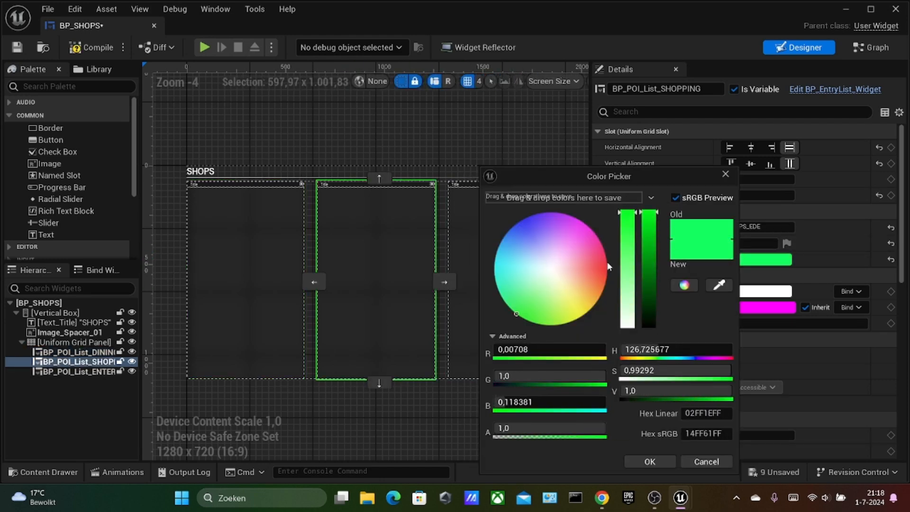
left_click(584, 314)
left_click_drag(658, 215, 656, 263)
left_click(650, 461)
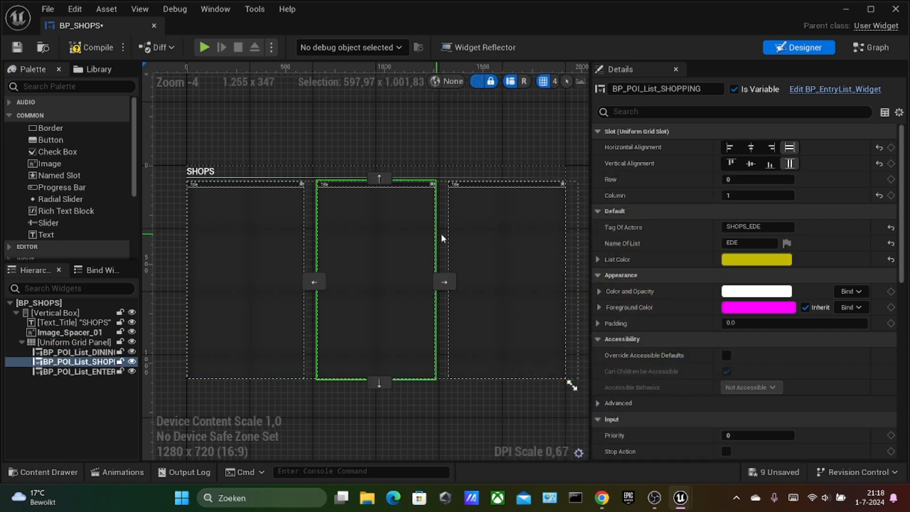
- Change the List Color of the BENNEKOM list to dark yellow, hex sRGB C7C129FF, and close the BP_SHOPS editor
left_click(469, 239)
left_click(736, 258)
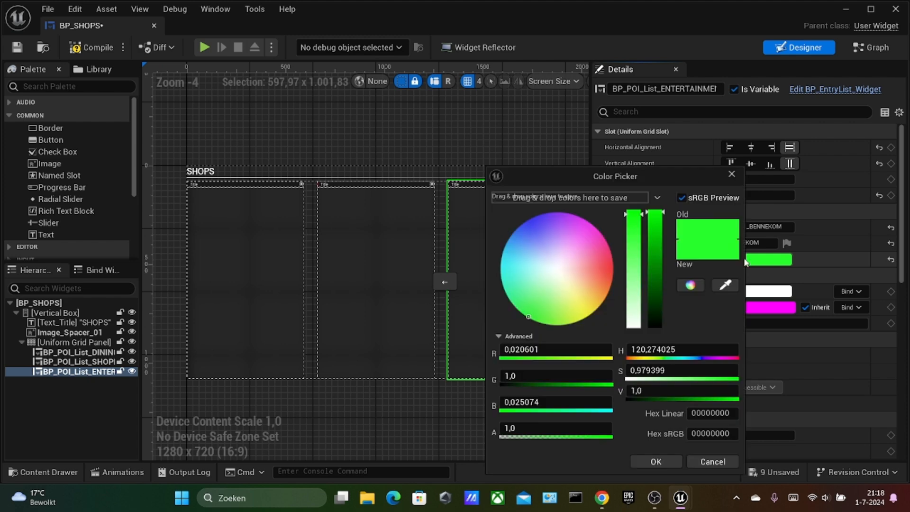
left_click(588, 314)
left_click(656, 260)
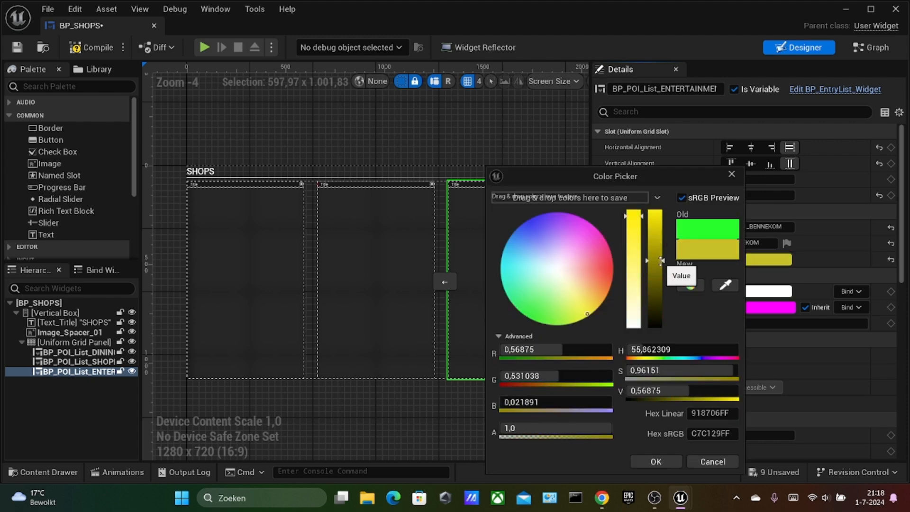
left_click(656, 462)
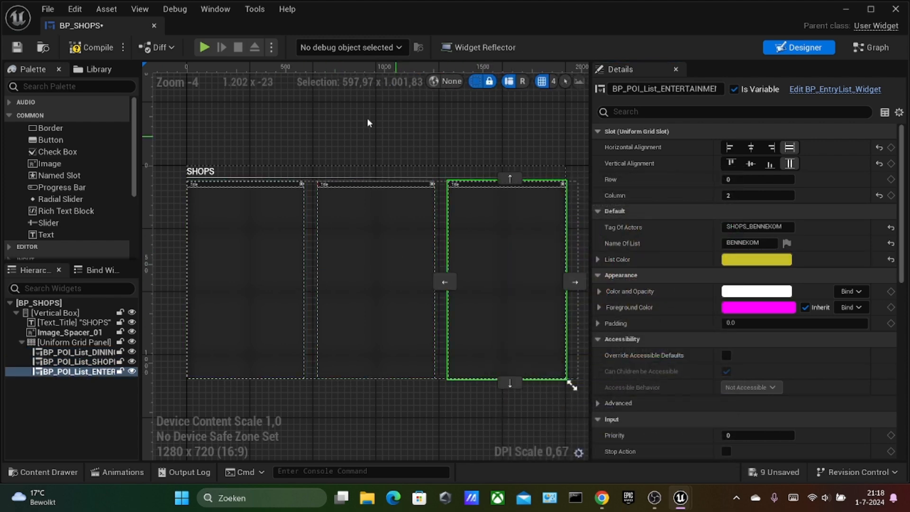
left_click(153, 25)
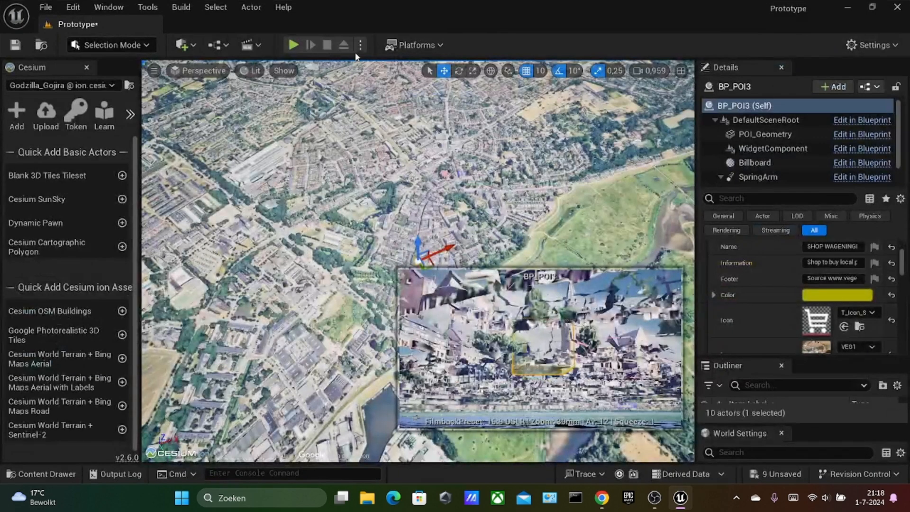
- Play the level, show the SHOPS category and view the media gallery of SHOP WAGENINGEN
left_click(293, 44)
left_click(397, 457)
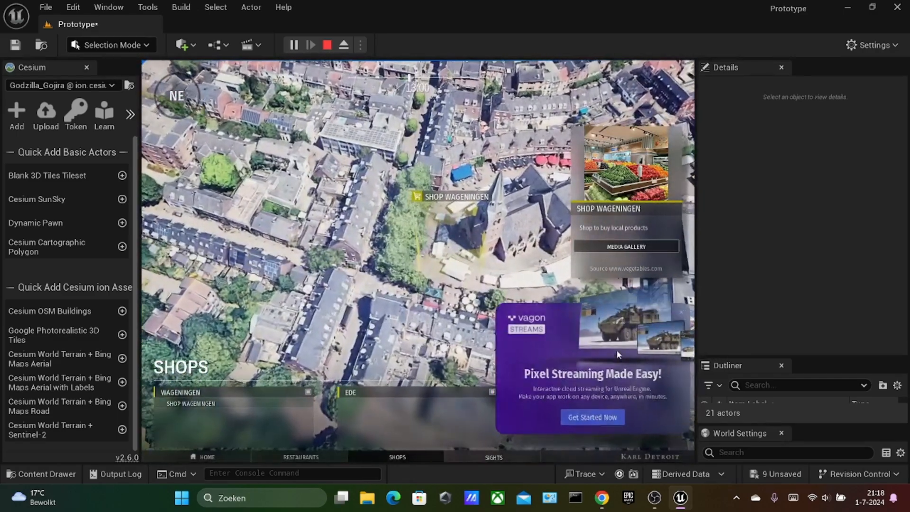
left_click(632, 246)
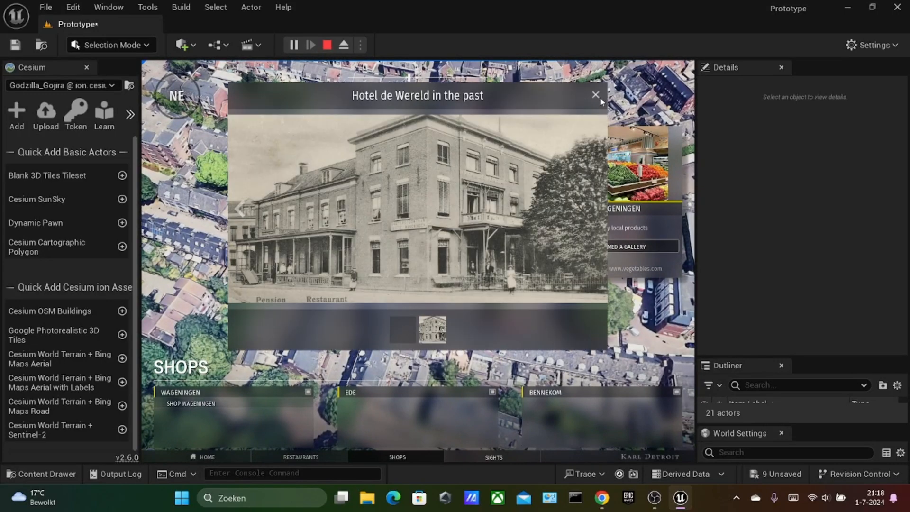
left_click(596, 95)
- Show the RESTAURANTS category, view Hotel de Wereld's media gallery and read through its description
left_click(308, 455)
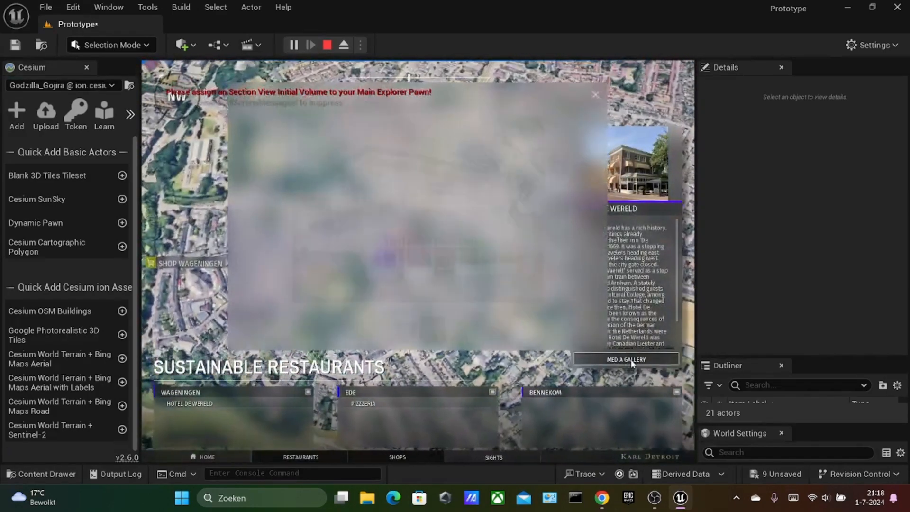
left_click(630, 359)
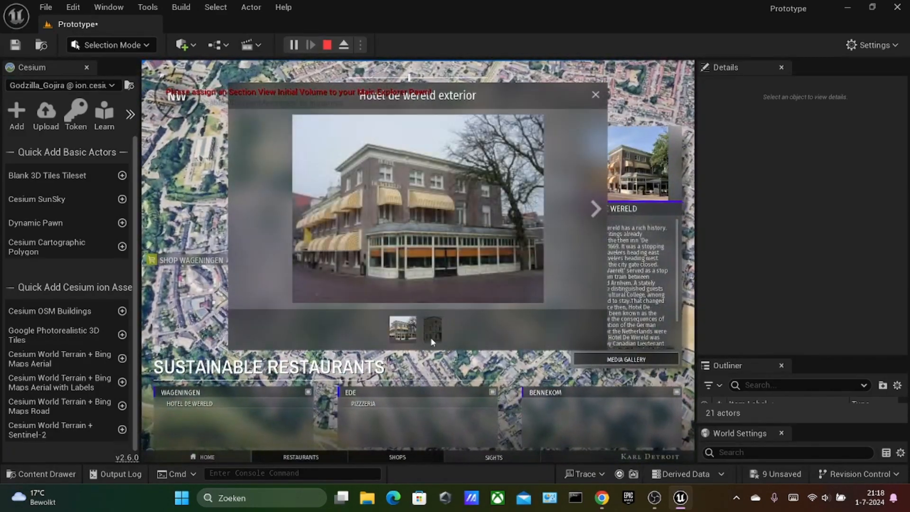
left_click(593, 97)
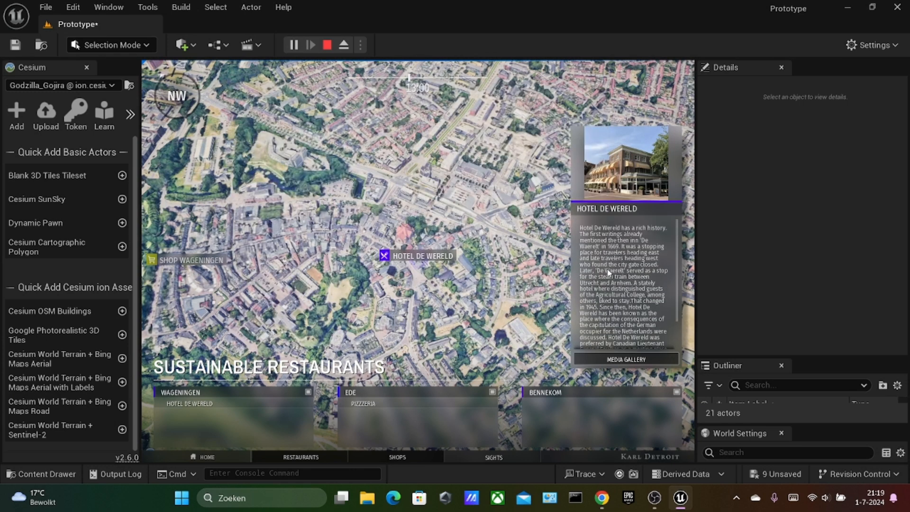
scroll(624, 309, "down", 3)
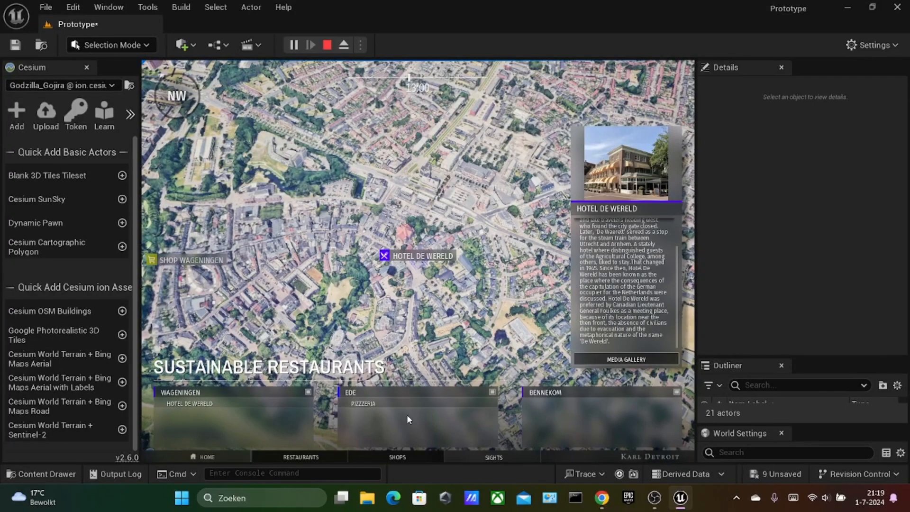
- Return to the SHOPS category, fly to SHOP WAGENINGEN and stop the play session
left_click(413, 455)
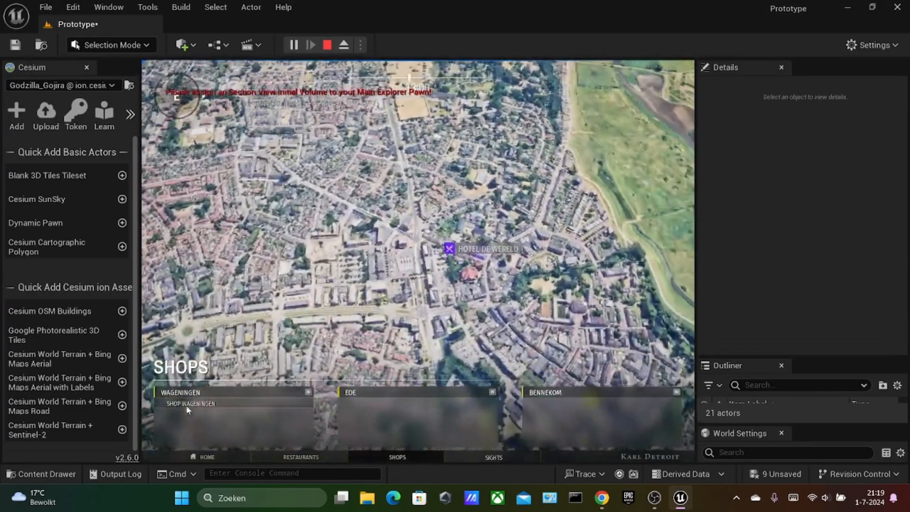
left_click(188, 403)
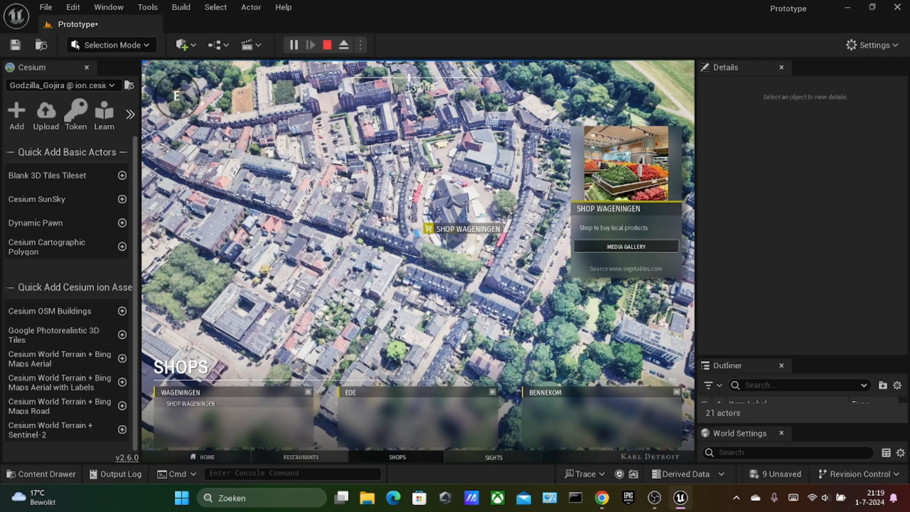
left_click(327, 47)
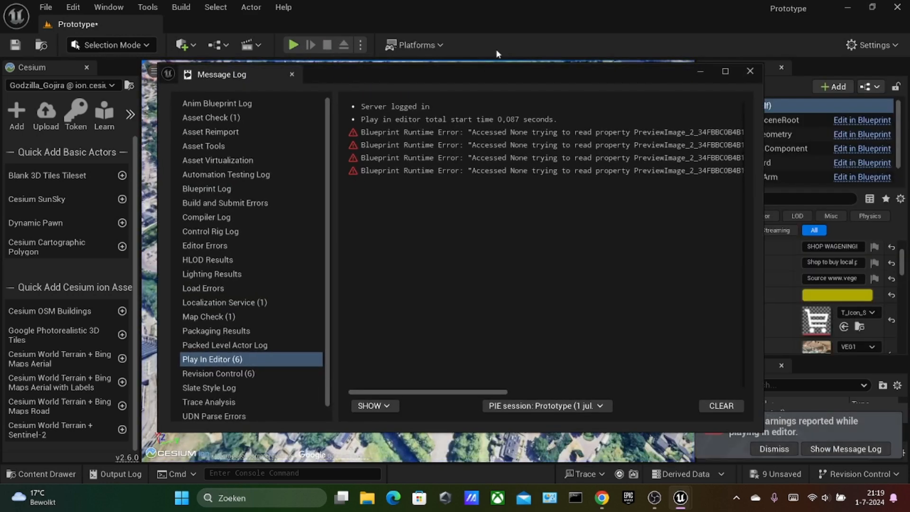
- Read the Blueprint Runtime Errors in the Message Log and follow the first one to the BP_Gallery_Widget event graph
left_click_drag(466, 391, 718, 376)
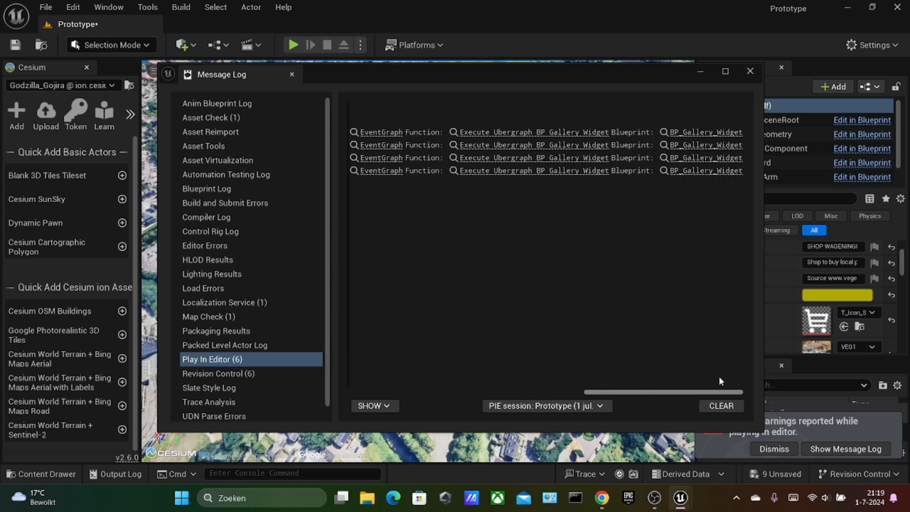
left_click(596, 134)
scroll(366, 258, "down", 5)
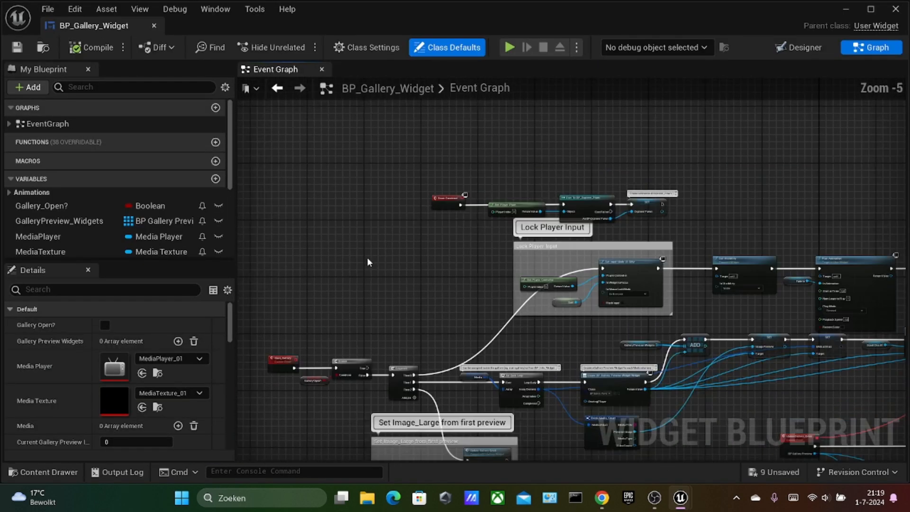
- Close the BP_Gallery_Widget blueprint and the Message Log, and open BP_MasterMenu_Widget's event graph from the Widgets folder
left_click(322, 70)
left_click(153, 25)
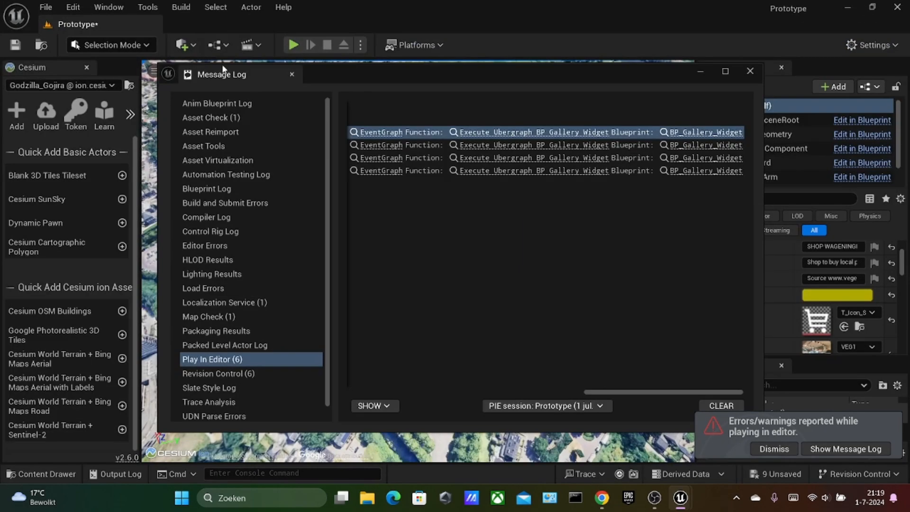
left_click(776, 113)
left_click(46, 473)
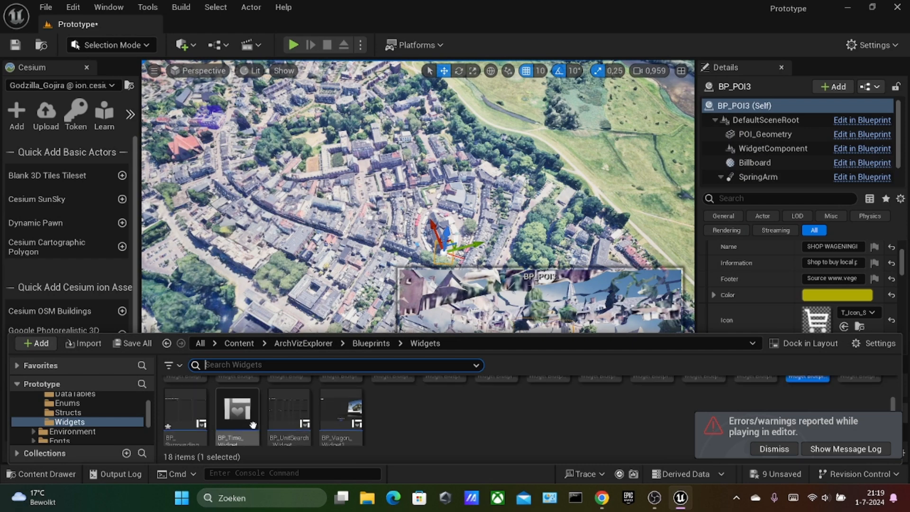
double_click(703, 397)
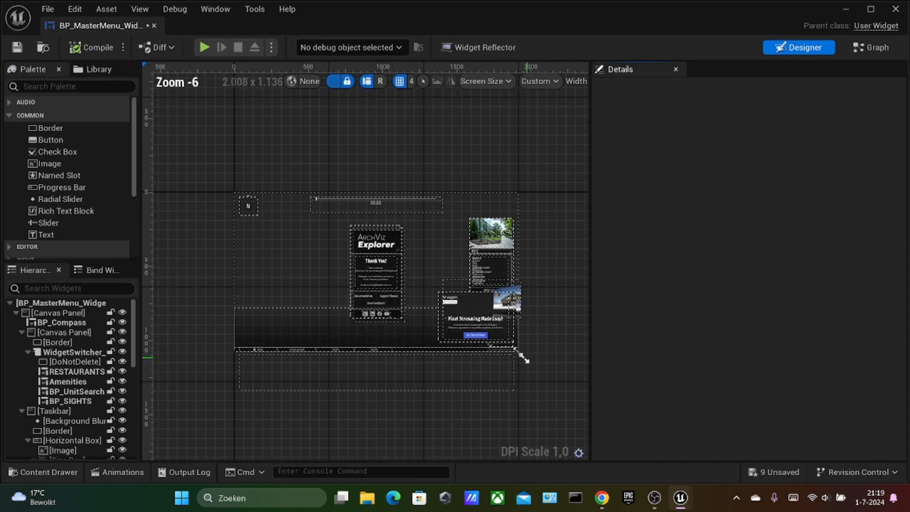
scroll(319, 331, "up", 2)
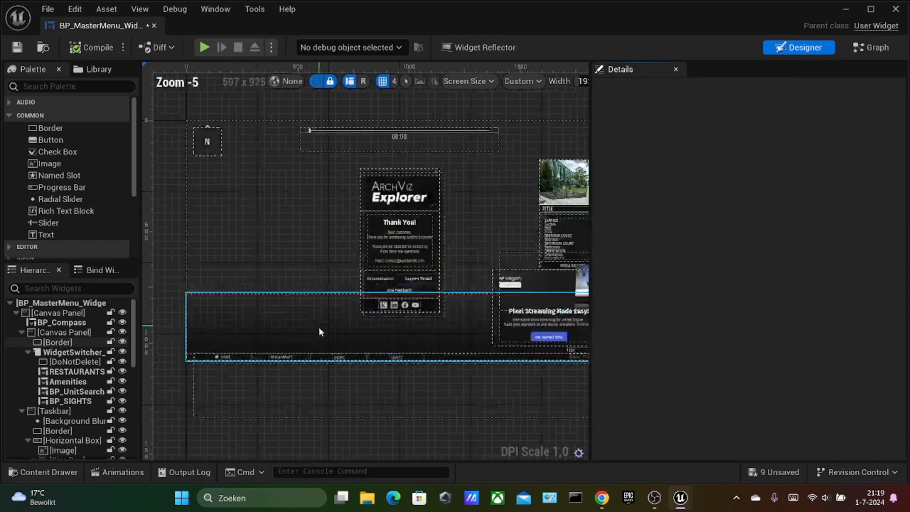
left_click(871, 47)
- Add the Button_Surroundings_1 variable as a third entry of the Pre Construct Make Set node, compile and close the blueprint
scroll(478, 231, "down", 6)
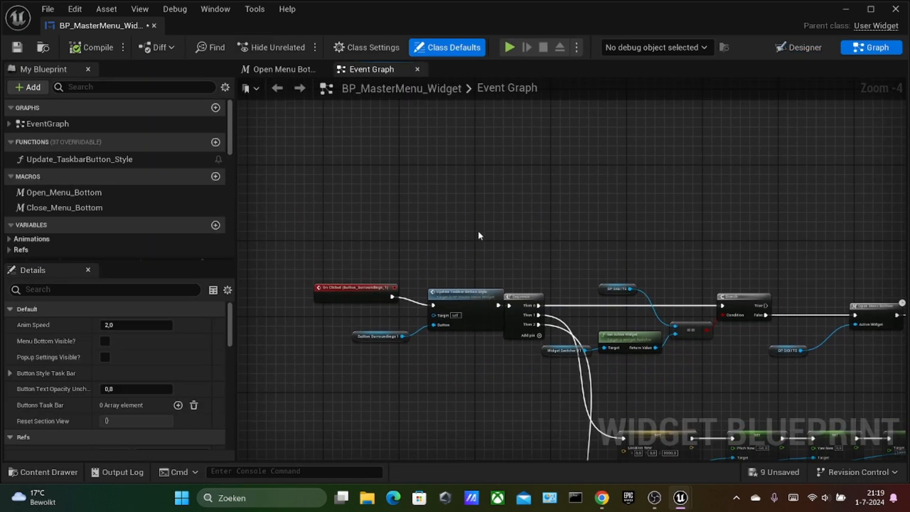
scroll(465, 218, "up", 9)
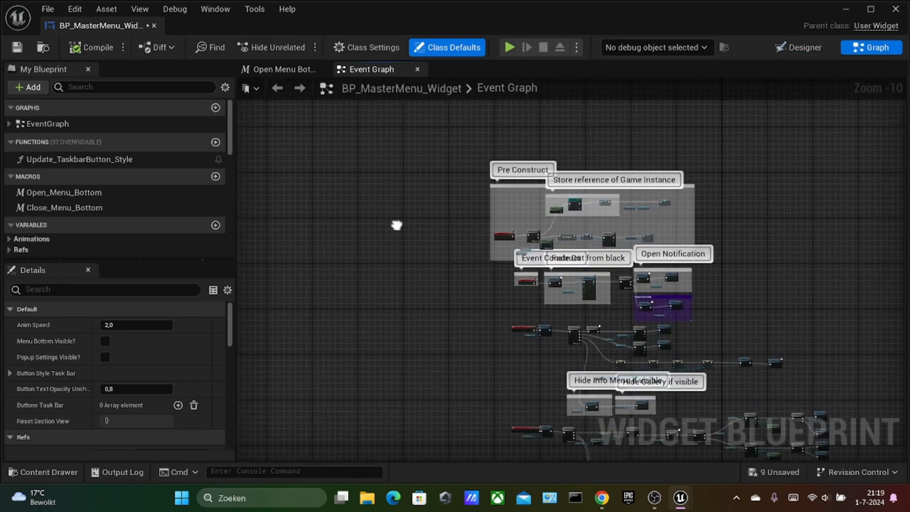
right_click_drag(450, 241, 475, 458)
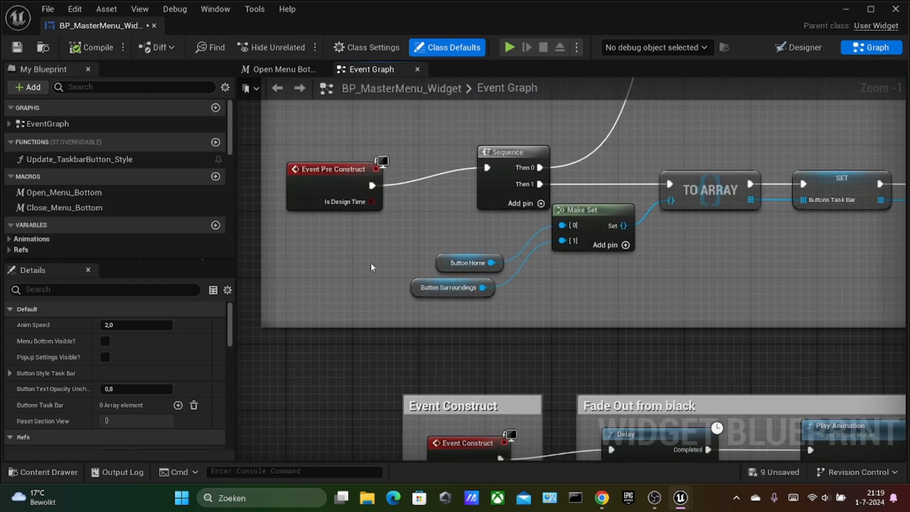
scroll(157, 214, "down", 8)
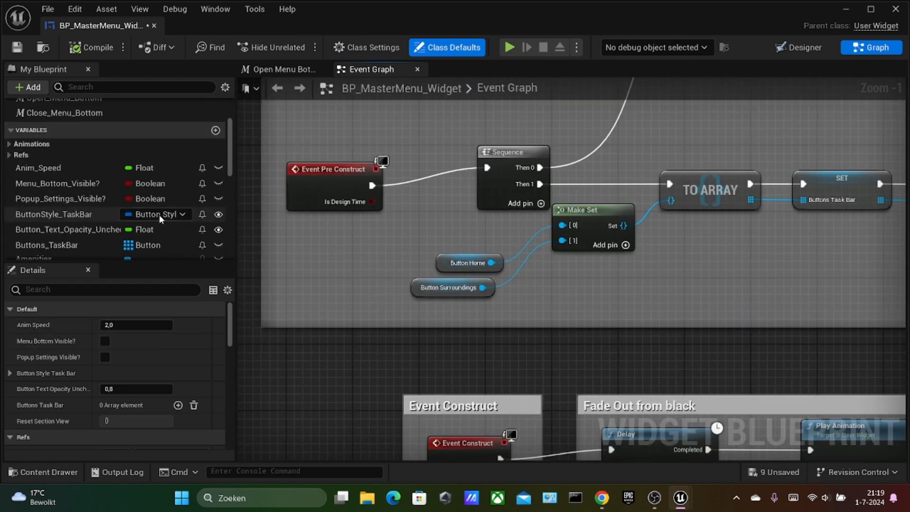
scroll(166, 226, "down", 5)
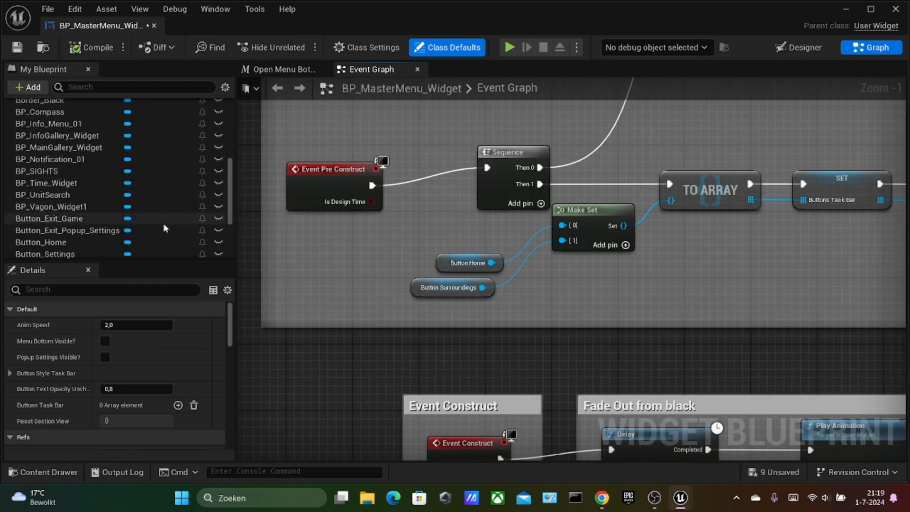
left_click_drag(107, 221, 429, 320)
left_click(454, 336)
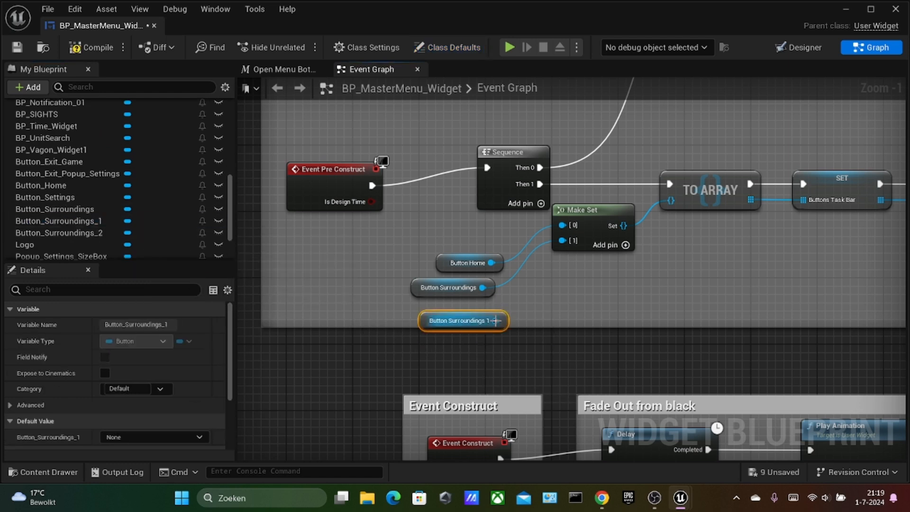
left_click(624, 244)
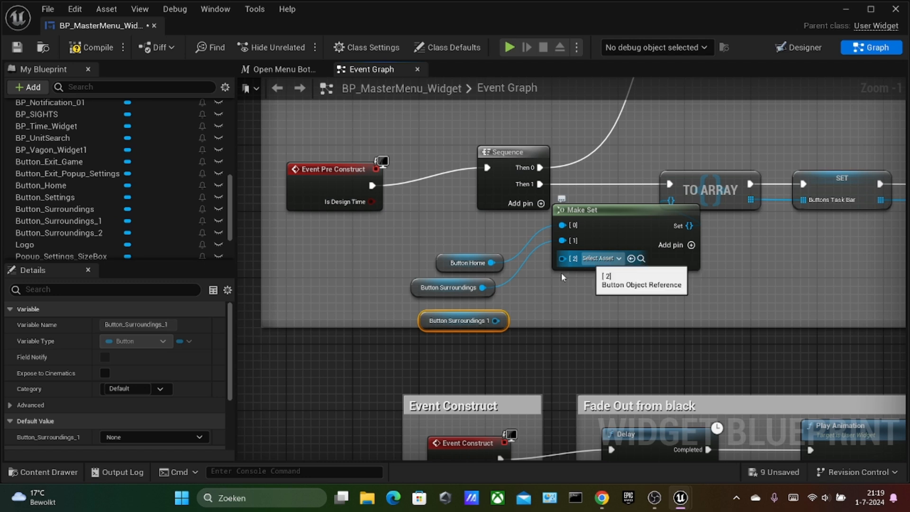
left_click_drag(562, 259, 482, 326)
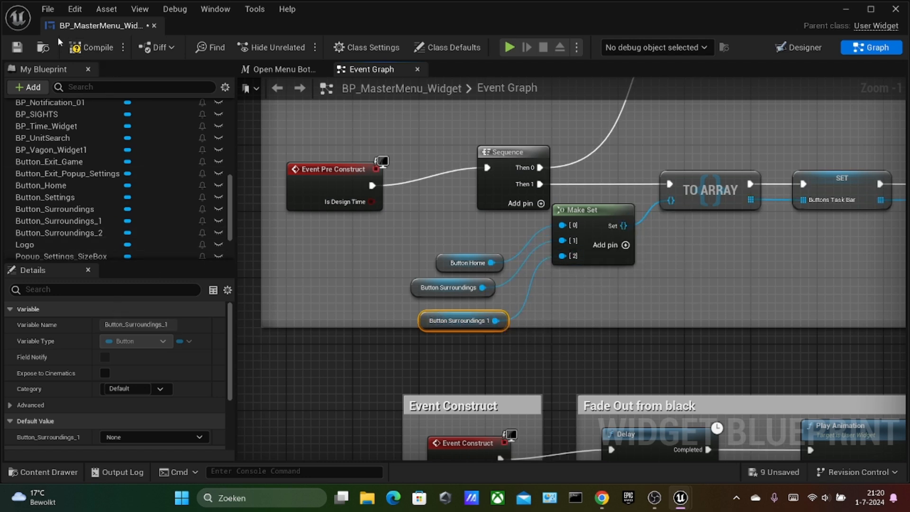
left_click(90, 47)
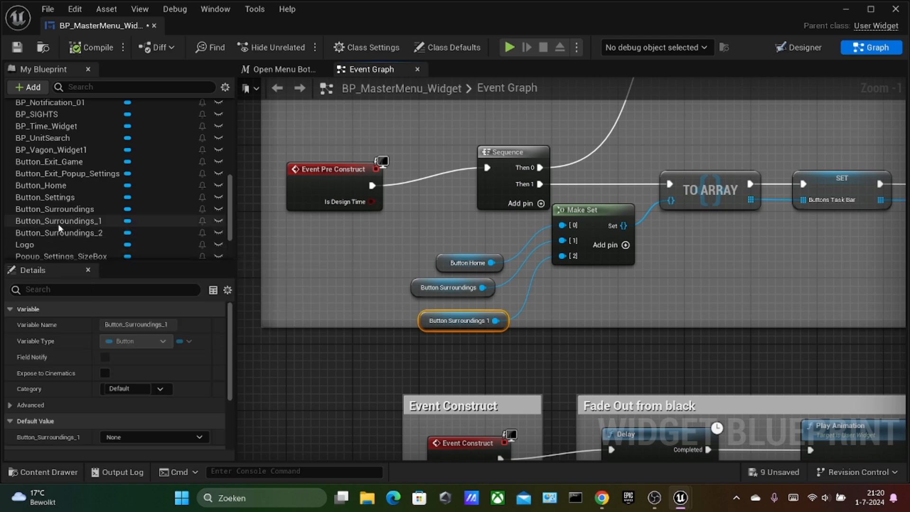
left_click(154, 25)
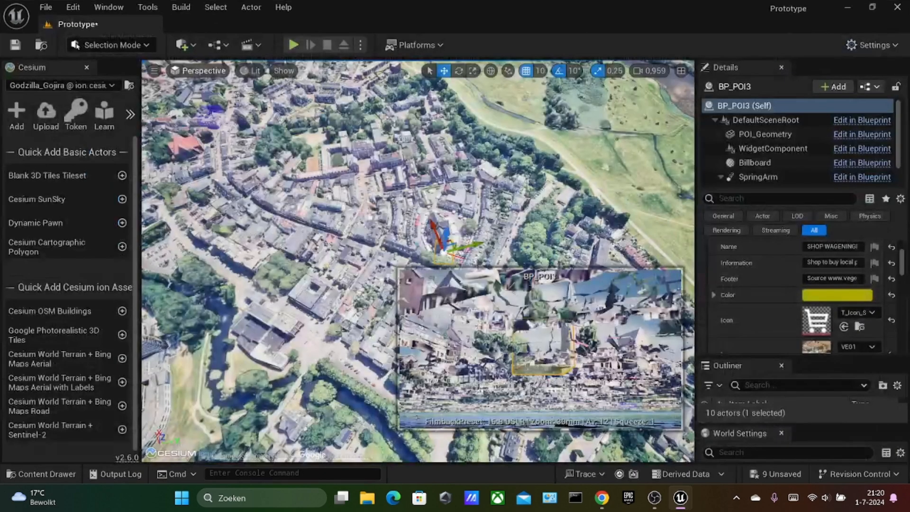
- Reopen BP_MasterMenu_Widget in the designer and rename the SHOPS taskbar button as Button_Shops
left_click(44, 475)
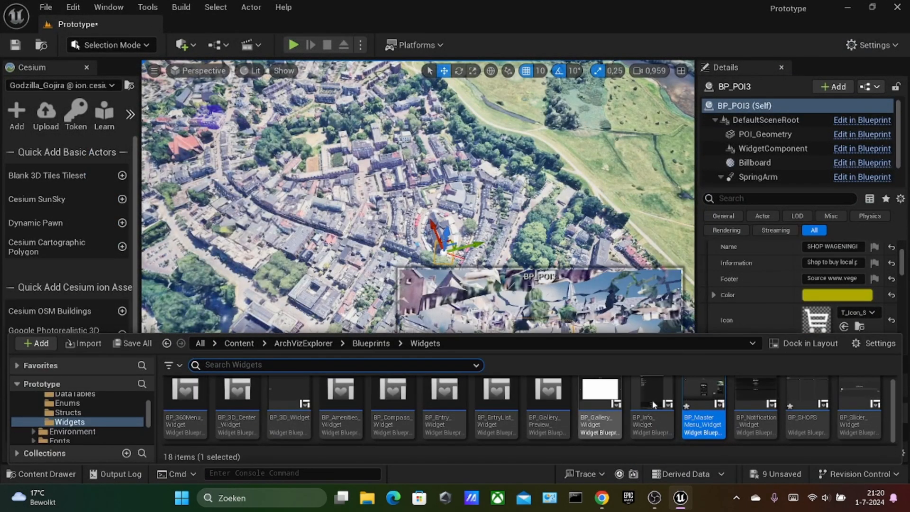
double_click(702, 396)
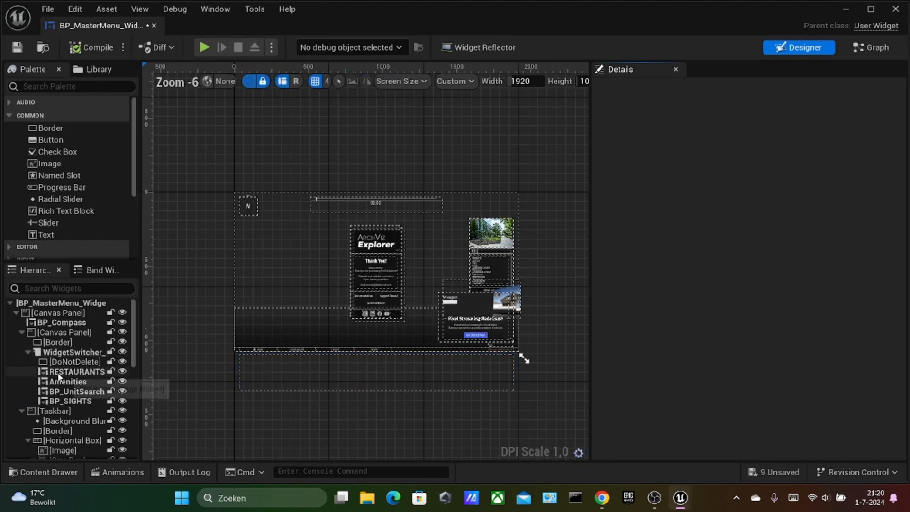
scroll(235, 375, "up", 2)
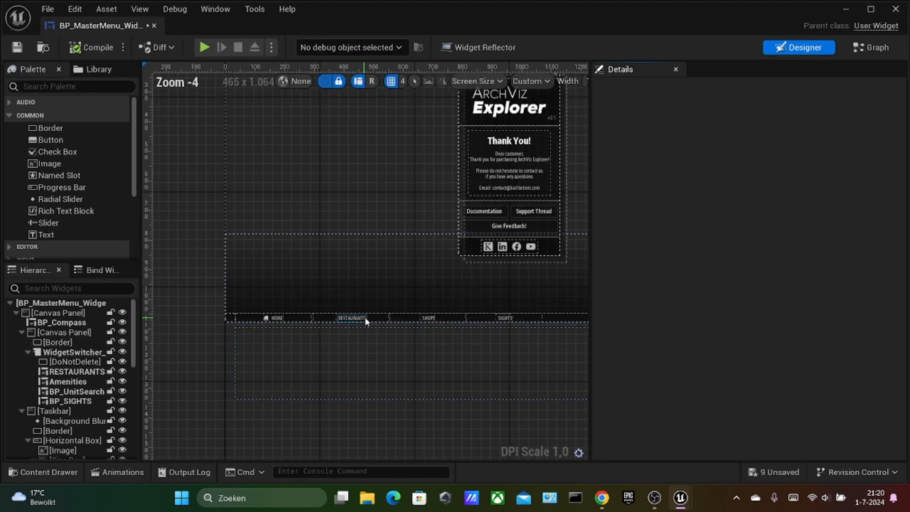
left_click(398, 317)
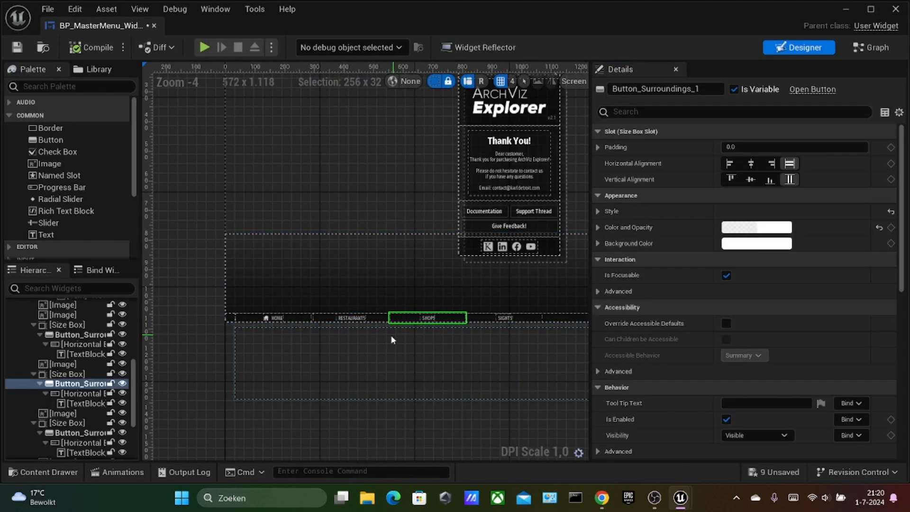
right_click(85, 384)
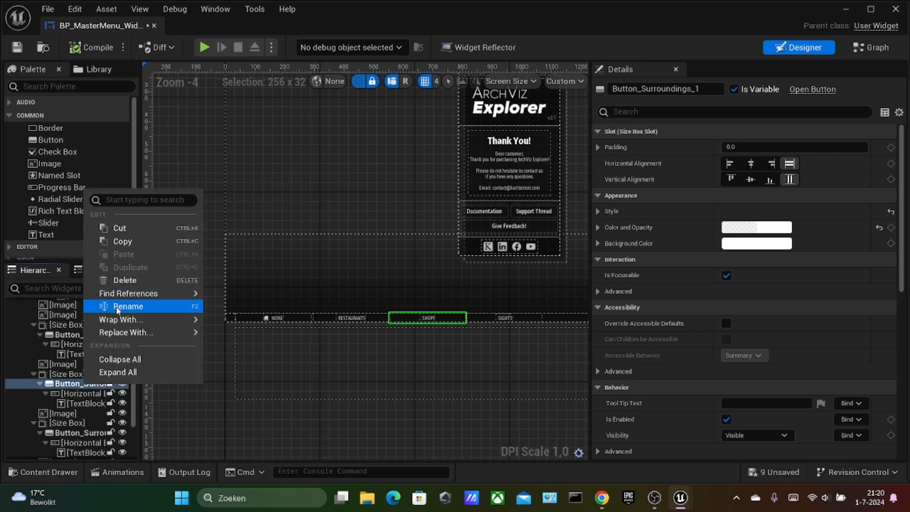
left_click(128, 306)
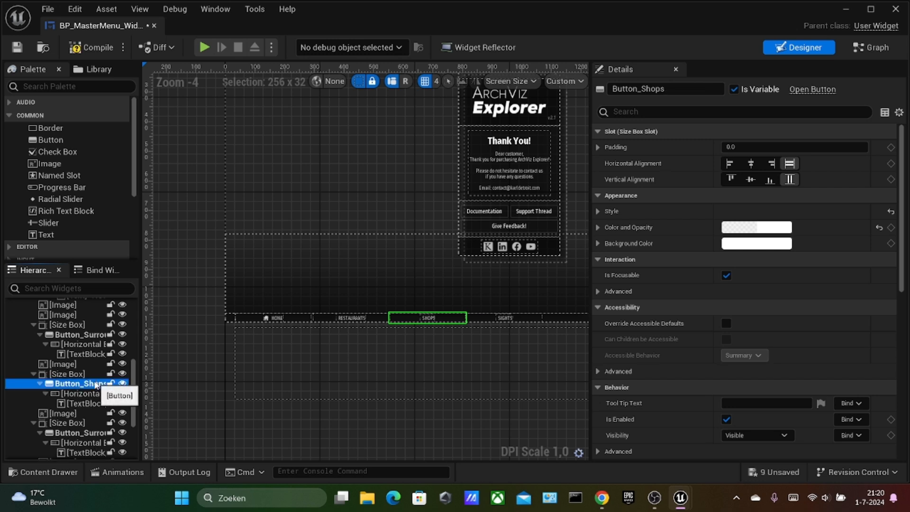
- Rename the SIGHTS taskbar button as Button_Sights and close the master menu widget
right_click(83, 432)
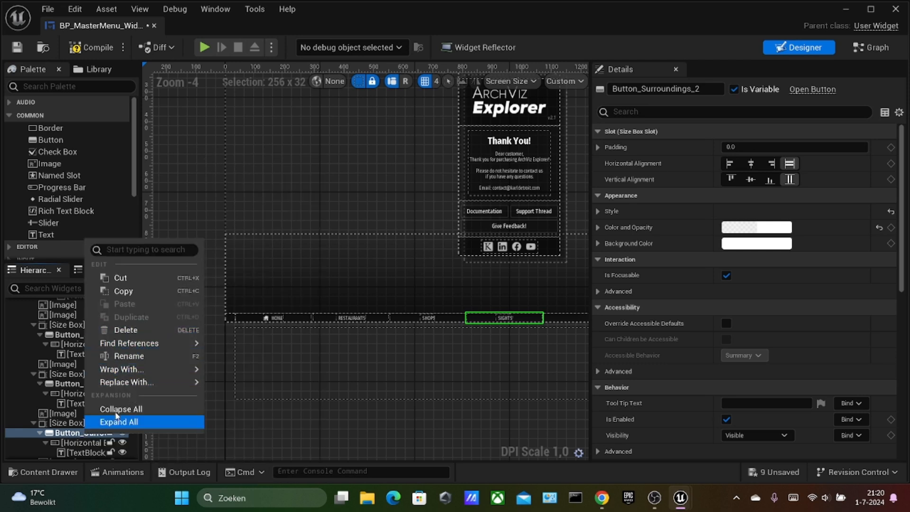
left_click(123, 358)
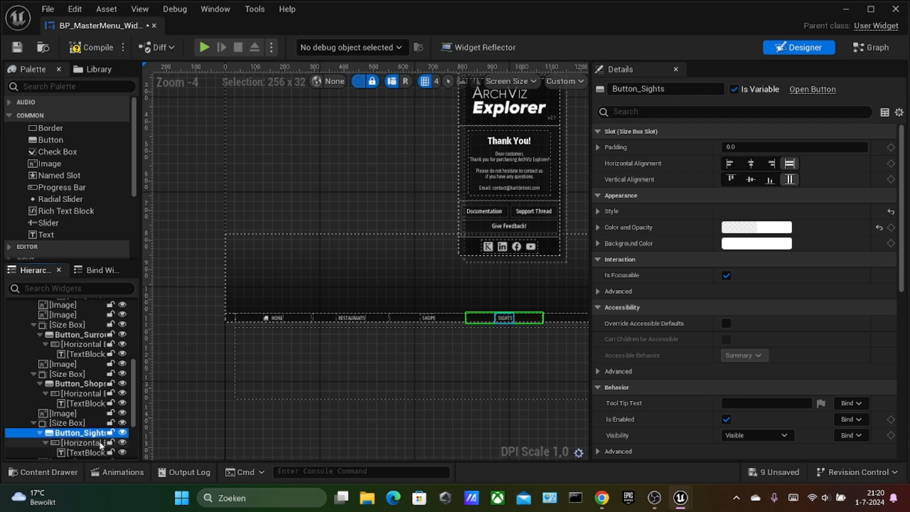
scroll(422, 353, "down", 2)
right_click(241, 185)
key("Escape")
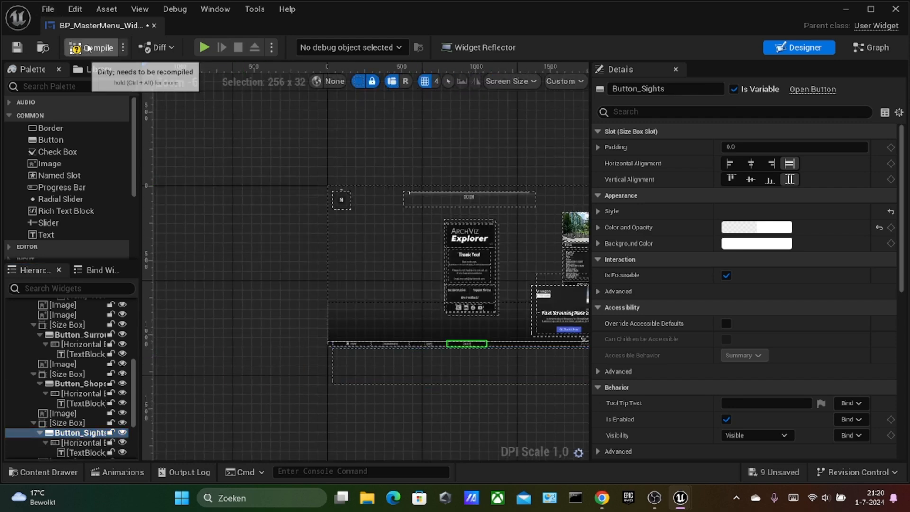
left_click(154, 26)
- Play the level, show the SHOPS category, dismiss the Vagon Streams and Thank You popups, and stop the session
left_click(294, 45)
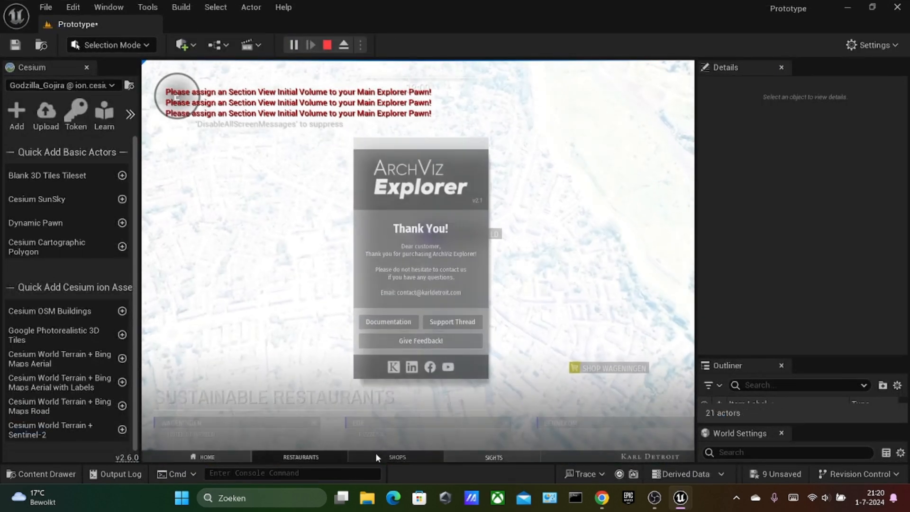
left_click(378, 456)
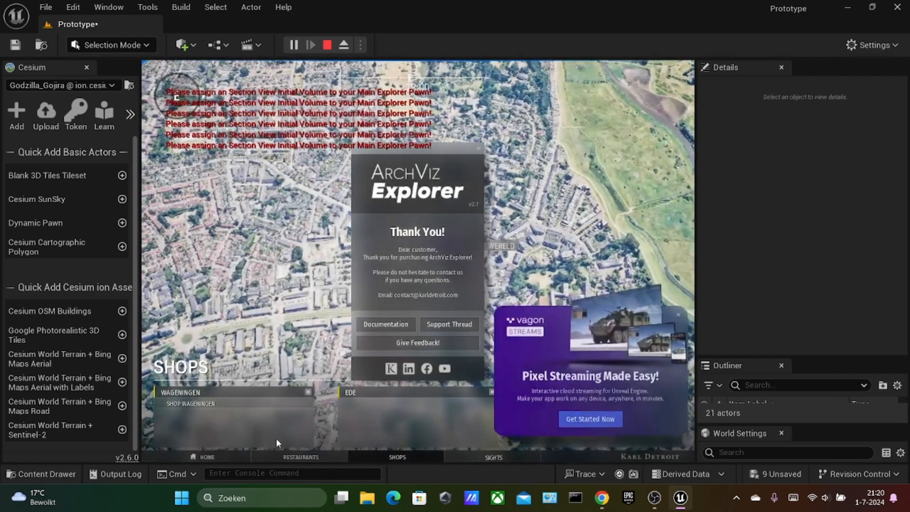
left_click(673, 319)
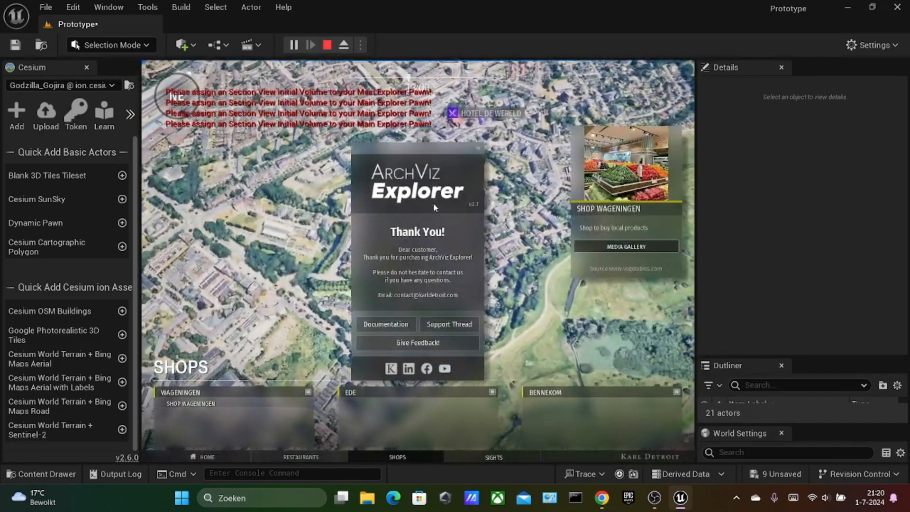
left_click(478, 148)
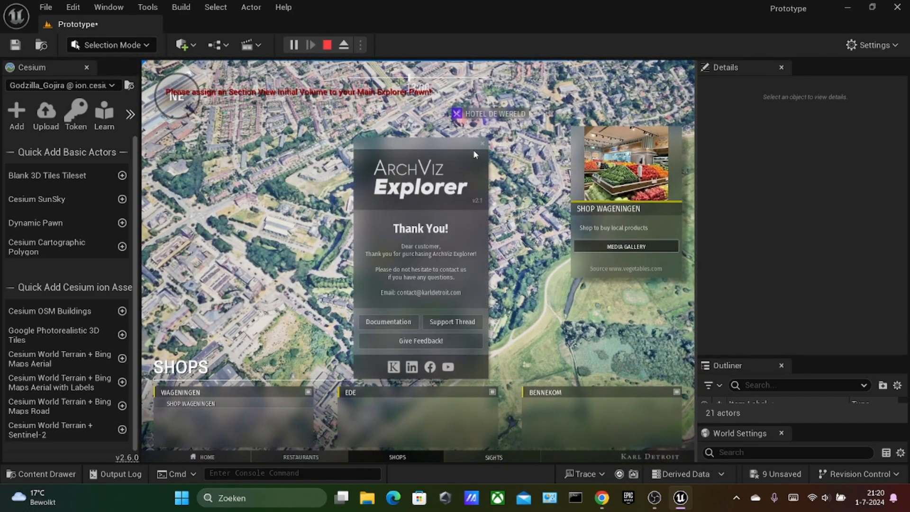
left_click(333, 45)
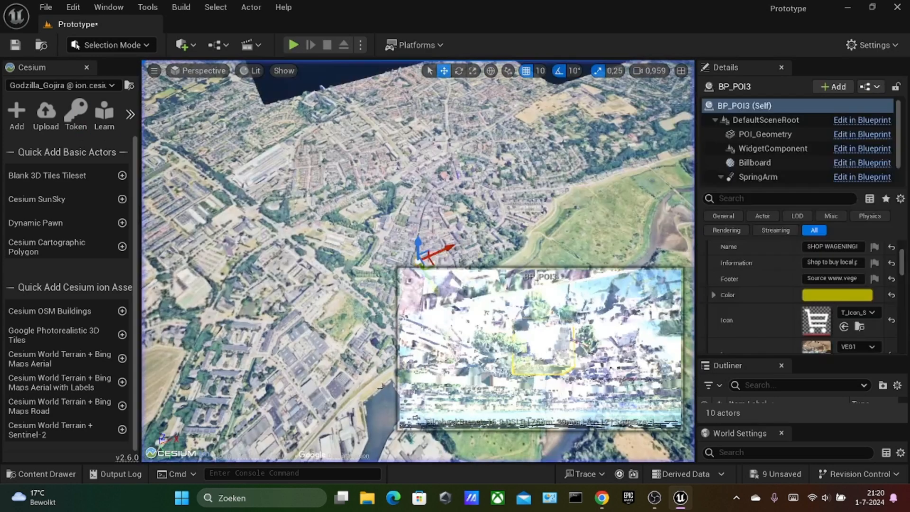
- Reopen BP_MasterMenu_Widget and switch to its event graph
left_click(65, 474)
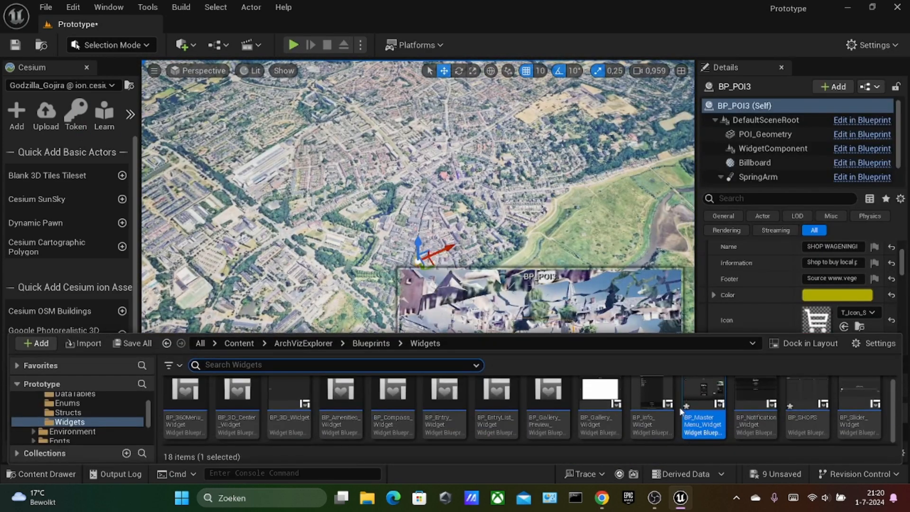
double_click(694, 419)
left_click(858, 47)
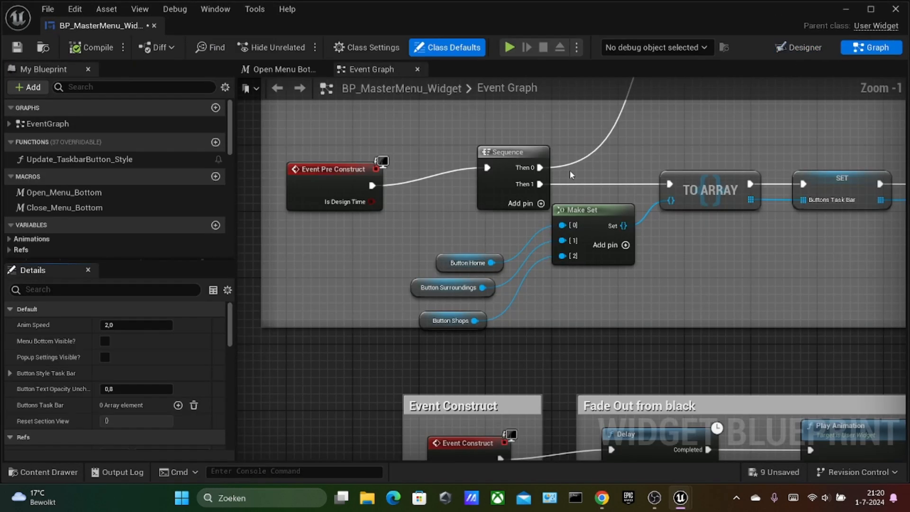
- Disconnect the Vagon Streams and Open Notification Delay nodes from the Sequence node in the Event Construct chain
right_click_drag(621, 355, 550, 252)
scroll(550, 253, "down", 2)
right_click_drag(479, 416, 398, 318)
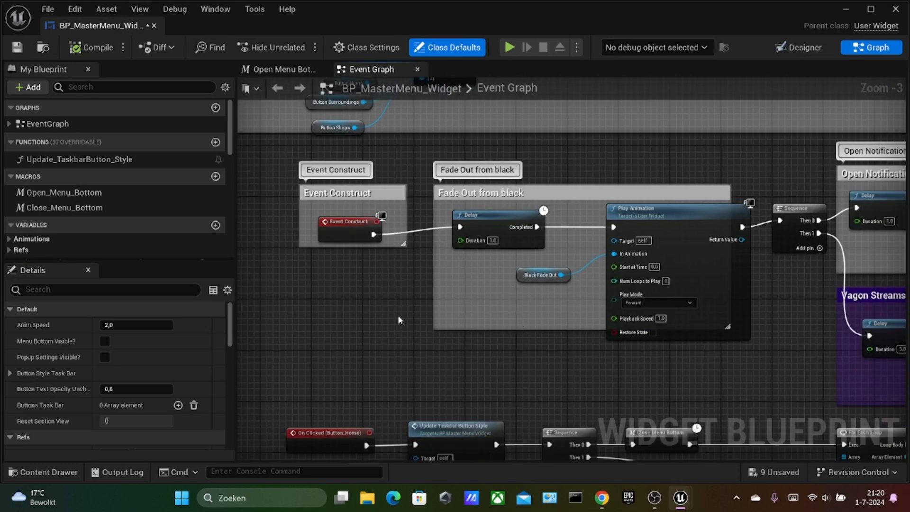
right_click_drag(609, 331, 443, 326)
right_click_drag(307, 351, 486, 347)
right_click_drag(712, 287, 598, 299)
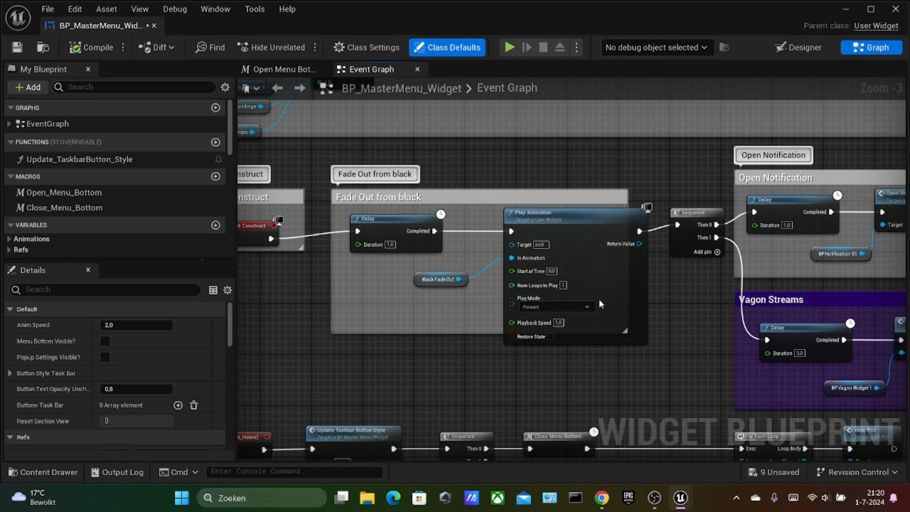
right_click_drag(747, 285, 558, 288)
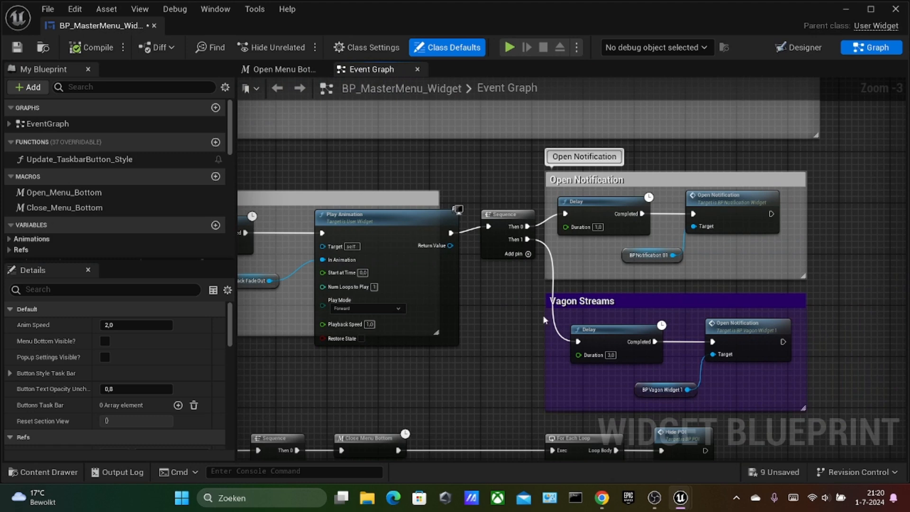
right_click(576, 341)
left_click(614, 380)
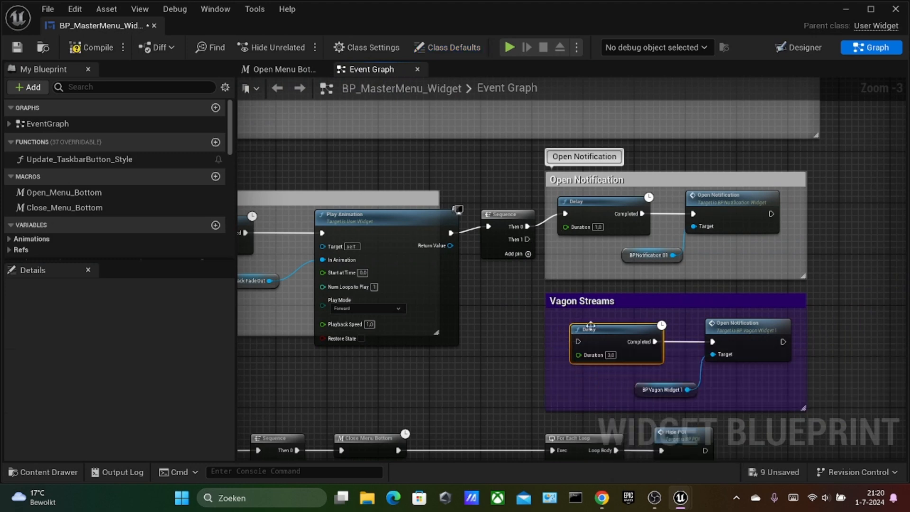
right_click(561, 220)
left_click(605, 253)
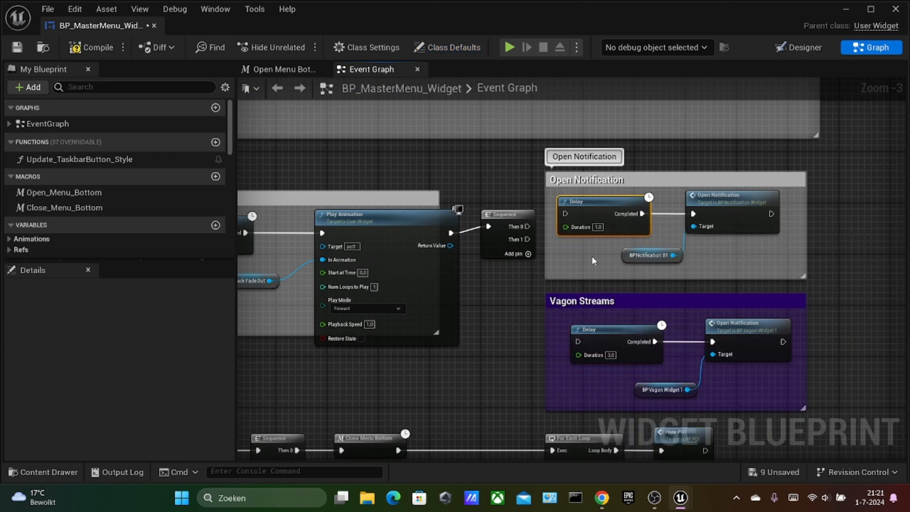
- Close the master menu widget, play the level to test the PIZZZERIA and HOTEL DE WERELD restaurants and the SHOPS category, and stop the session
left_click(153, 26)
left_click(294, 44)
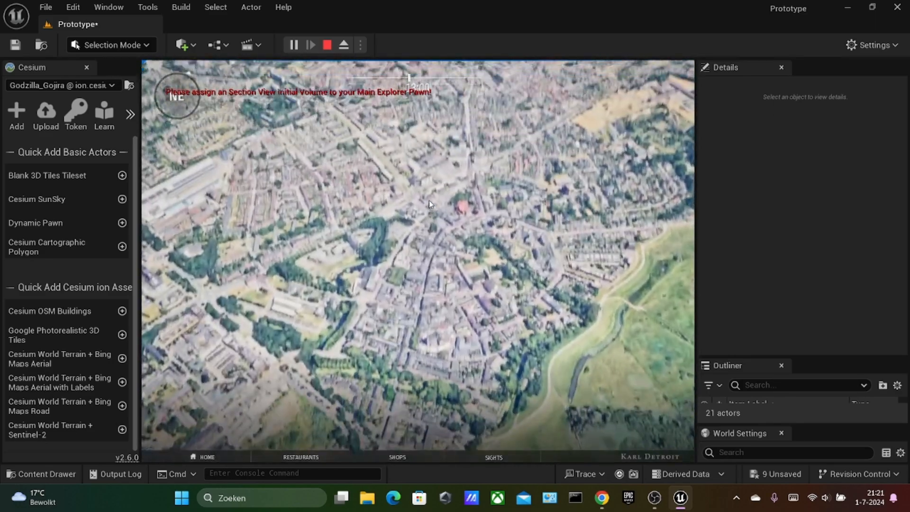
left_click(319, 451)
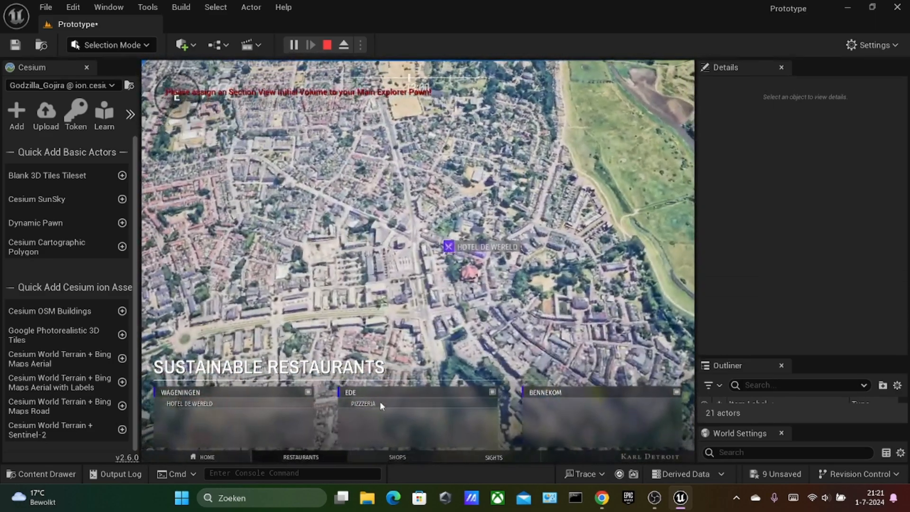
left_click(381, 403)
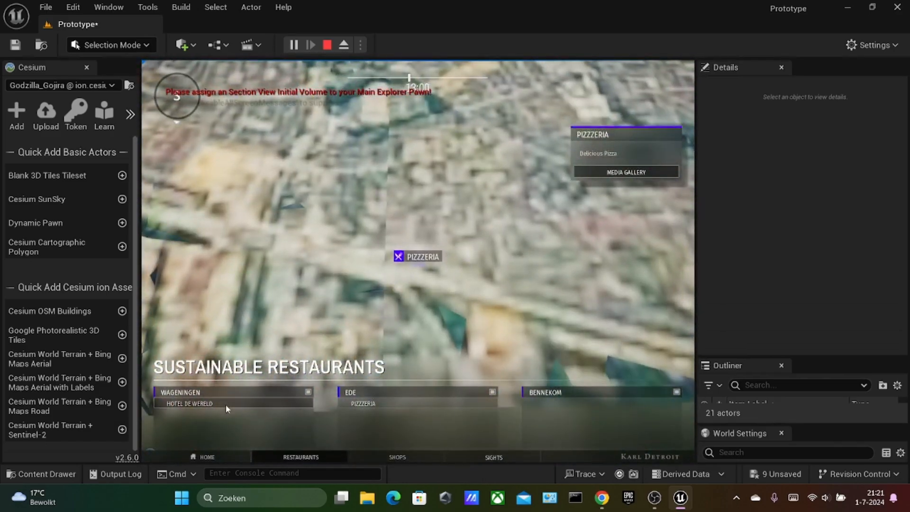
left_click(225, 405)
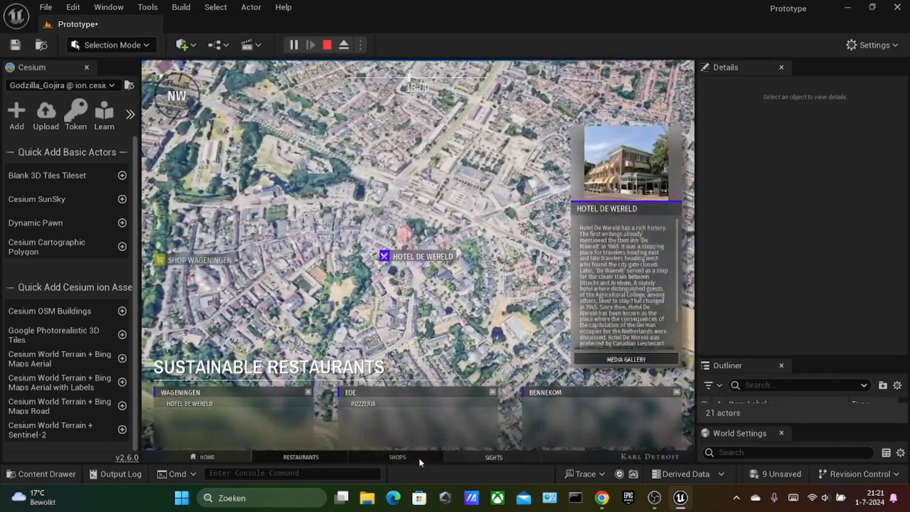
left_click(419, 457)
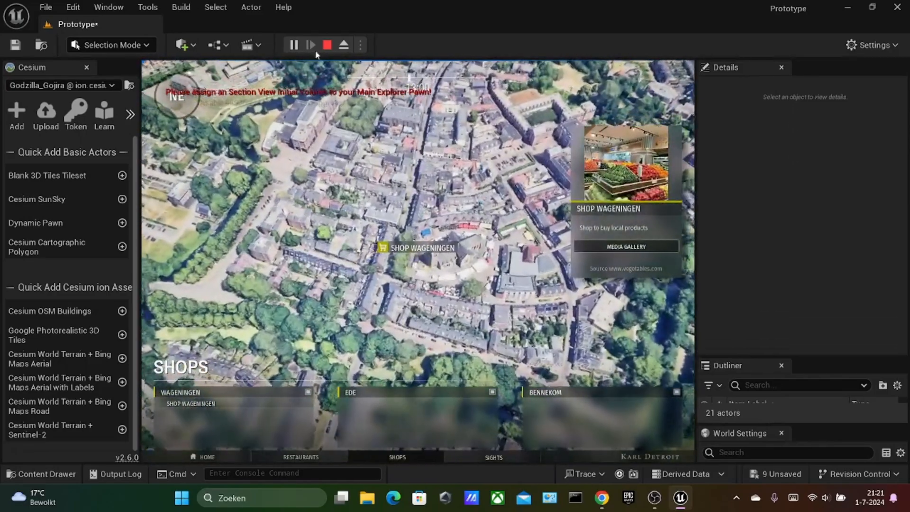
left_click(327, 45)
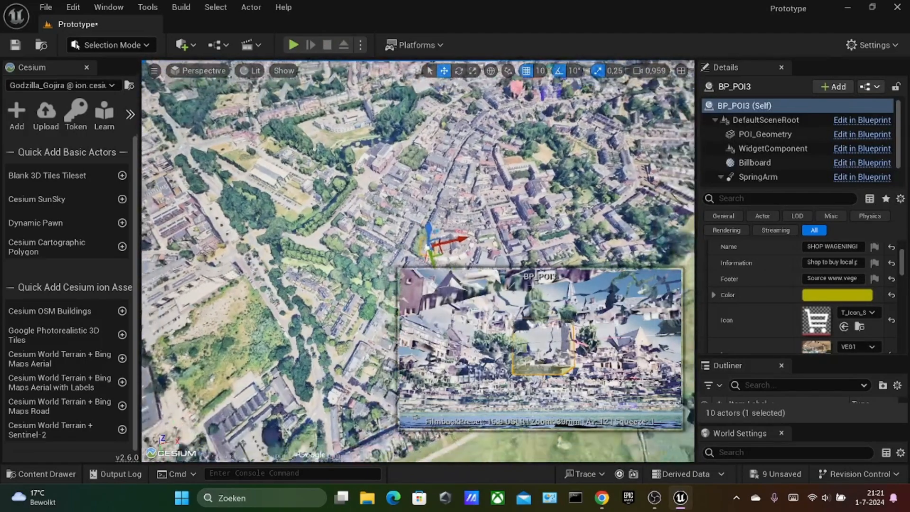
- Show the Windows project packaging options and save all unsaved project assets and the level
mouse_move(426, 180)
right_mouse_down()
mouse_move(473, 208)
mouse_move(452, 197)
mouse_move(439, 173)
right_mouse_up()
left_click(432, 47)
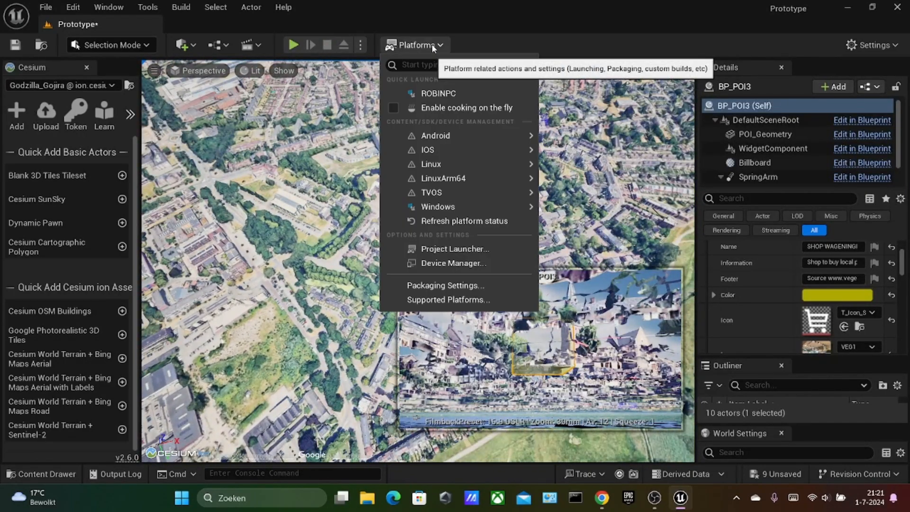
mouse_move(478, 209)
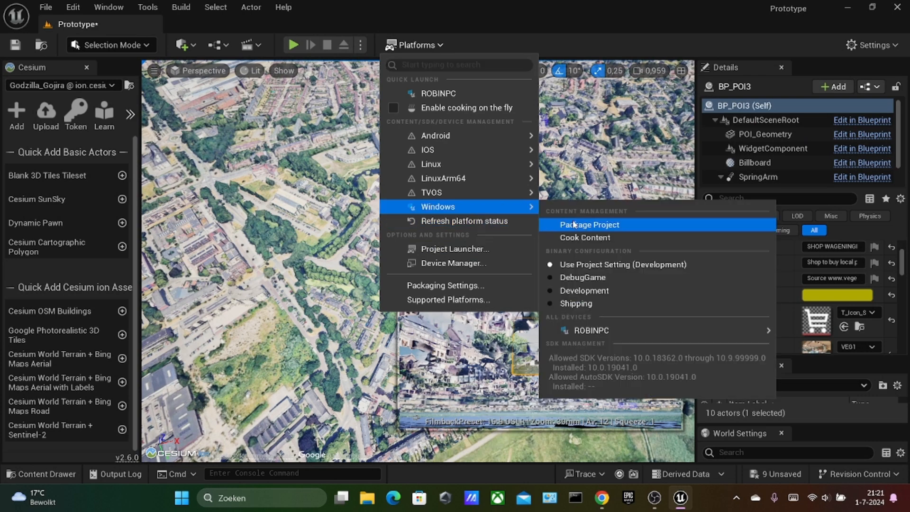
left_click(46, 7)
left_click(102, 185)
left_click(436, 41)
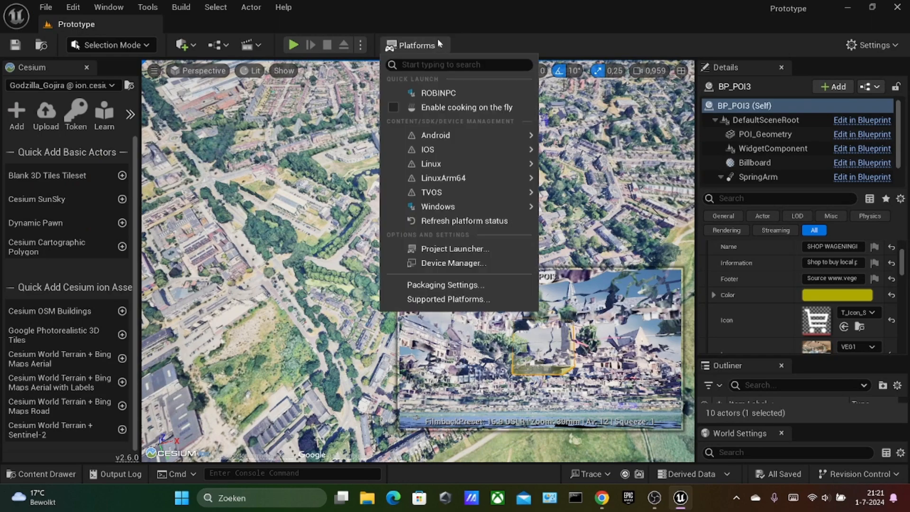
left_click(456, 33)
key("a")
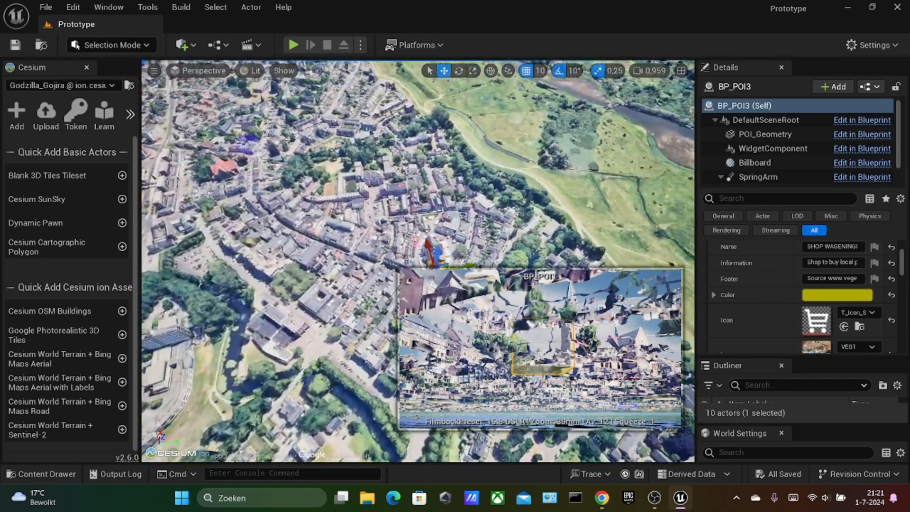
key("d")
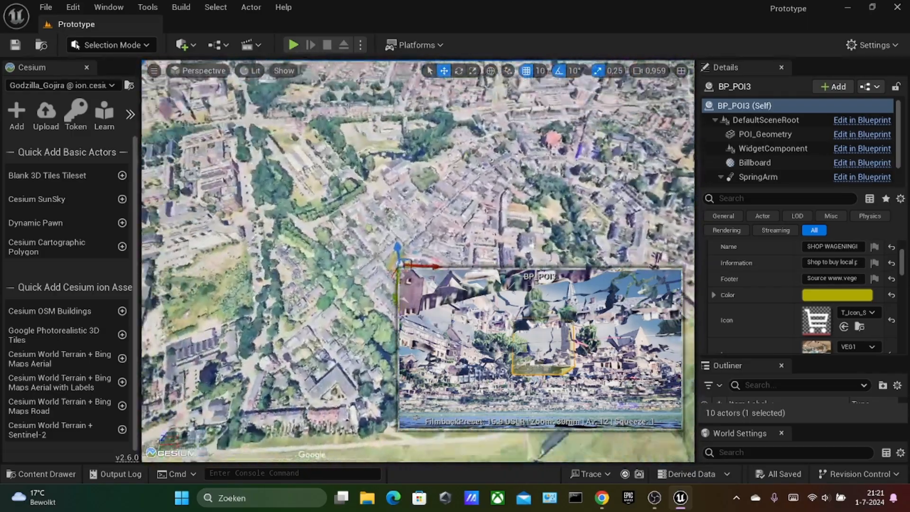